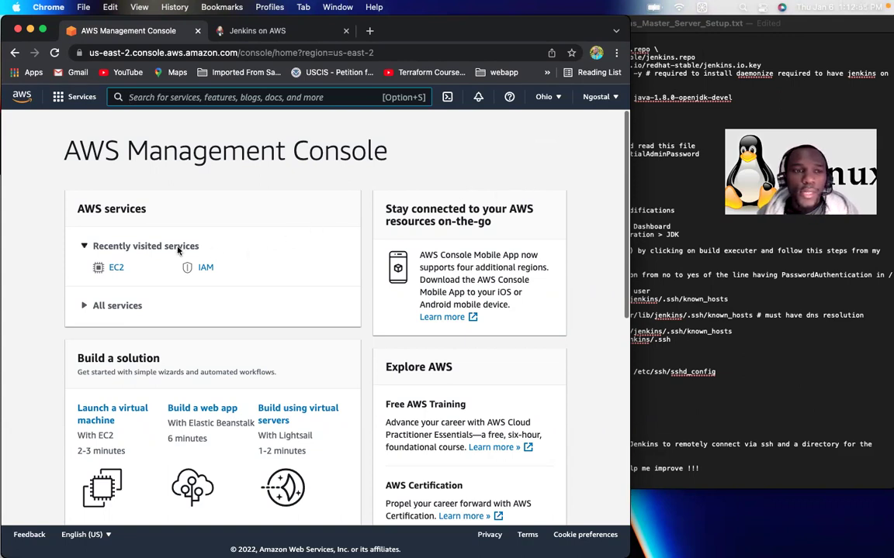
Step: Go to EC2 and view the Instances list showing the terminated t2.micro Jenkins-Master
{"action": "left_click", "coordinate": [118, 269]}
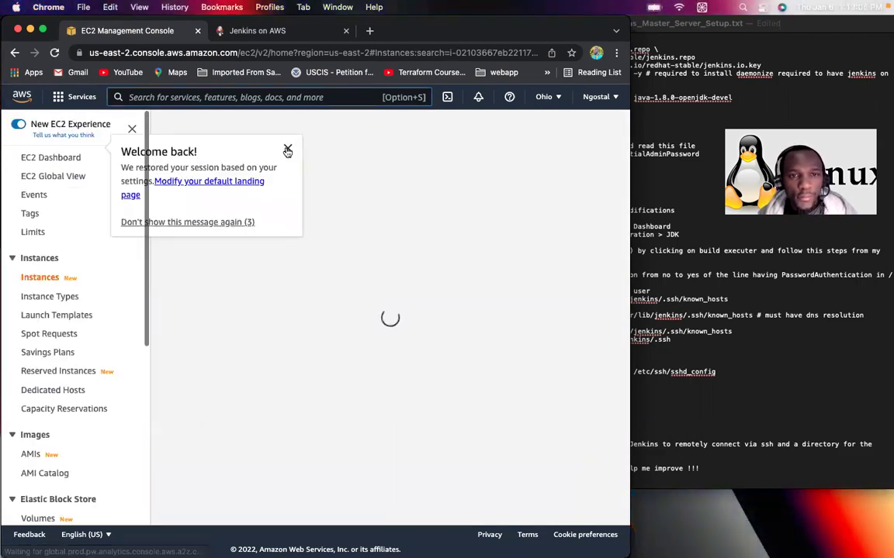
{"action": "left_click", "coordinate": [286, 149]}
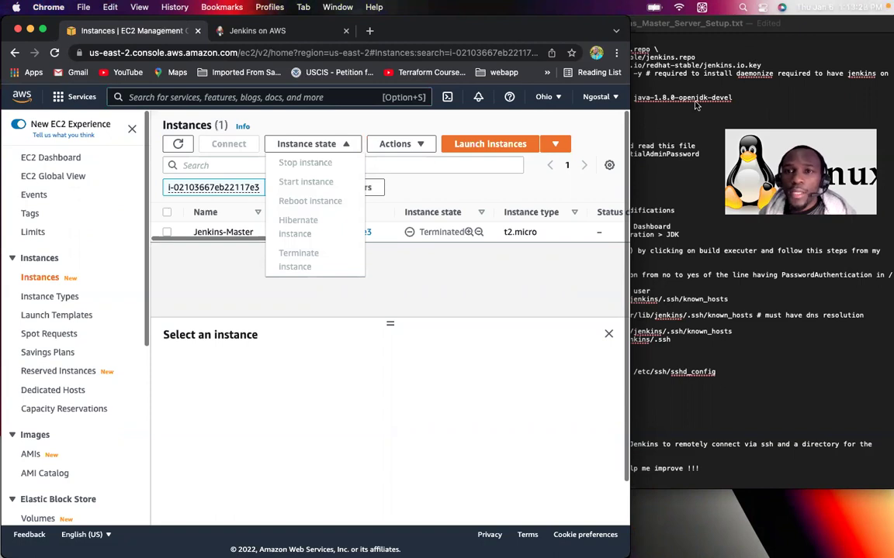
{"action": "left_click", "coordinate": [337, 308]}
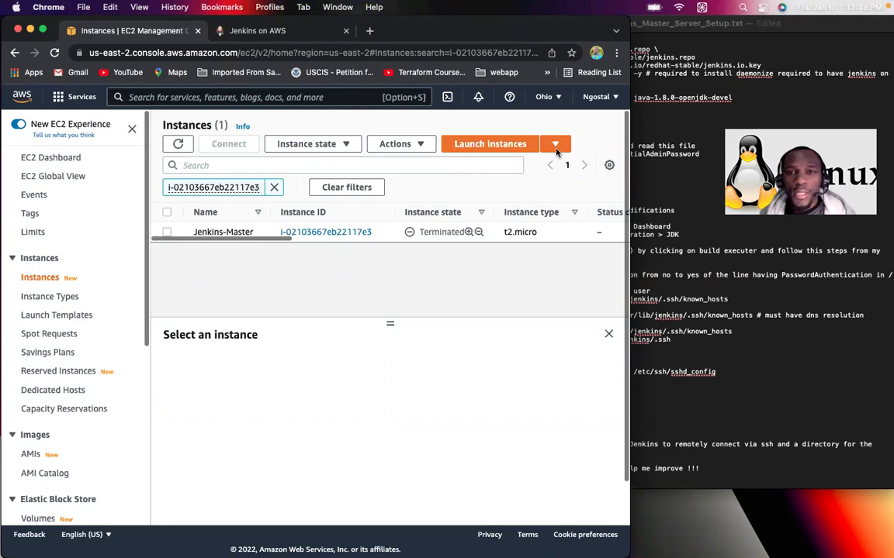
Step: Launch a new instance from the free-tier Amazon Linux 2 AMI (Kernel 5.10), keeping t2.micro
{"action": "left_click", "coordinate": [479, 146]}
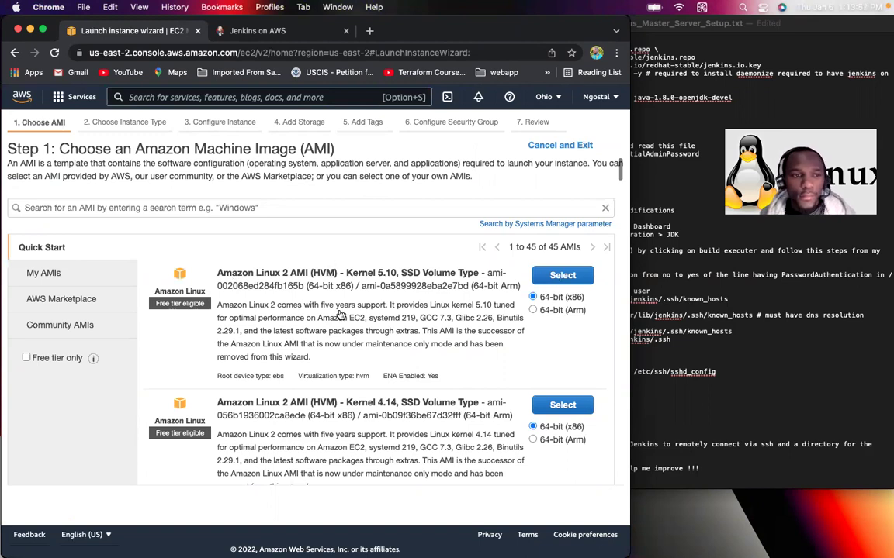
{"action": "left_click", "coordinate": [25, 359]}
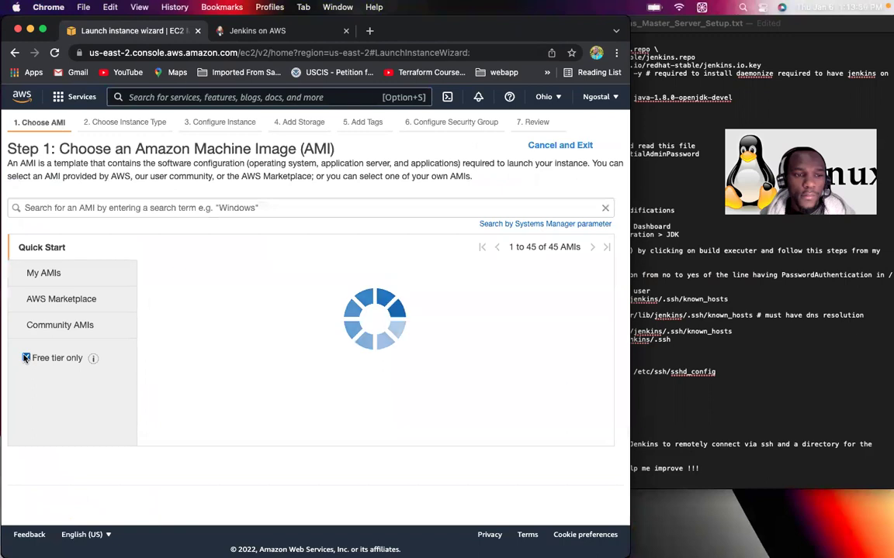
{"action": "left_click", "coordinate": [554, 276]}
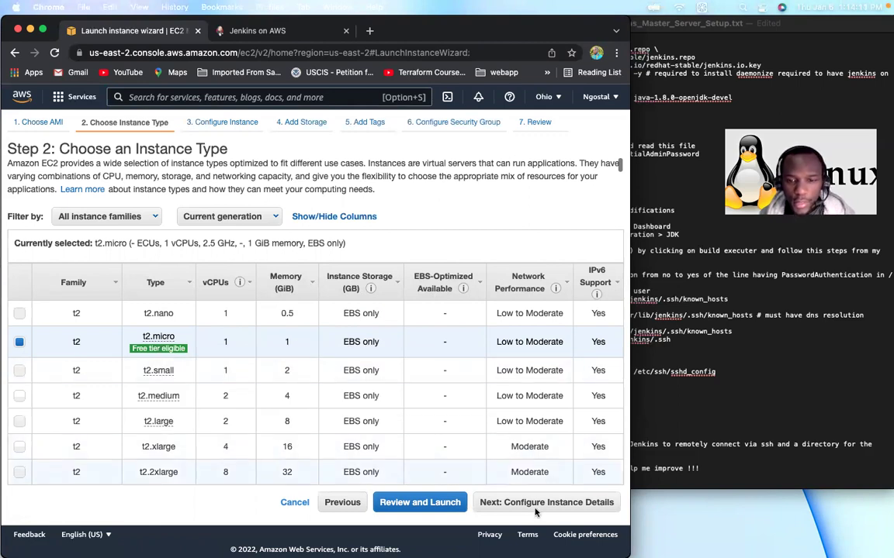
Step: Set Shutdown behavior to Terminate in Configure Instance Details and bring Advanced Details into view
{"action": "left_click", "coordinate": [552, 504]}
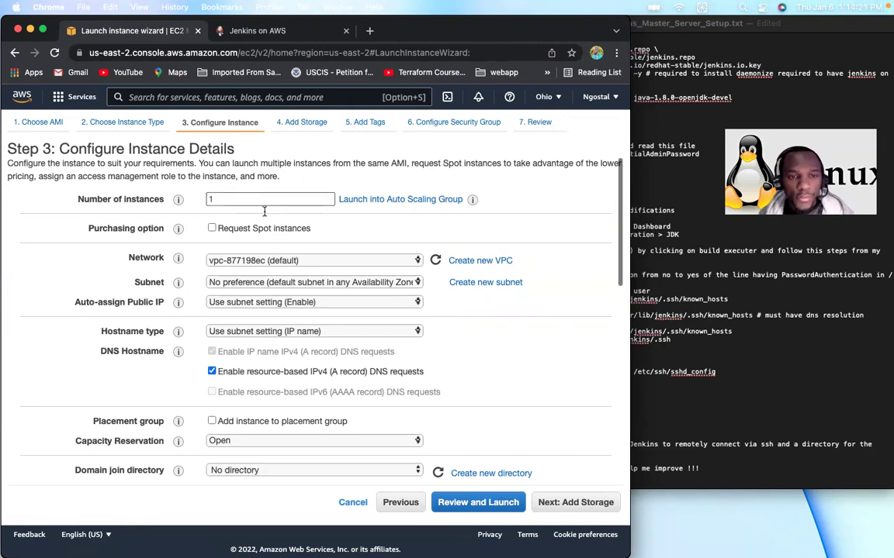
{"action": "scroll", "coordinate": [322, 363], "scroll_direction": "down", "scroll_amount": 5}
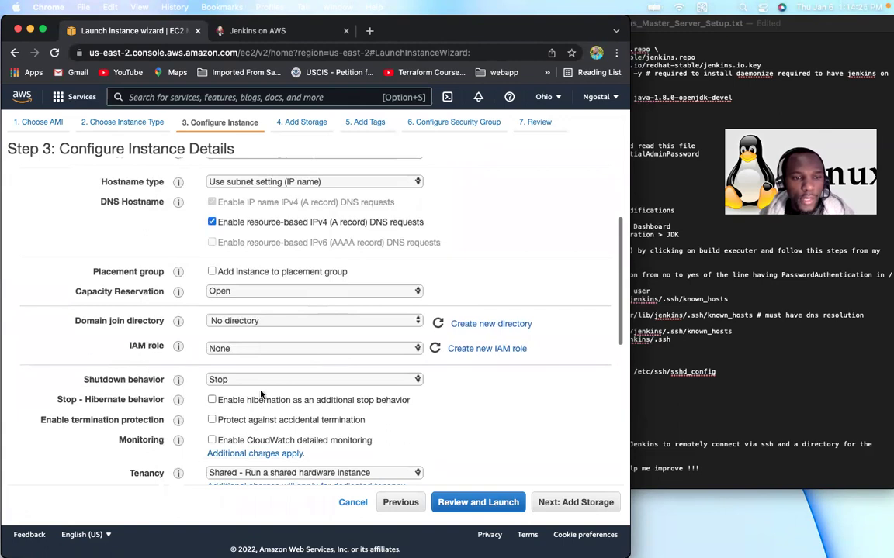
{"action": "left_click", "coordinate": [419, 380]}
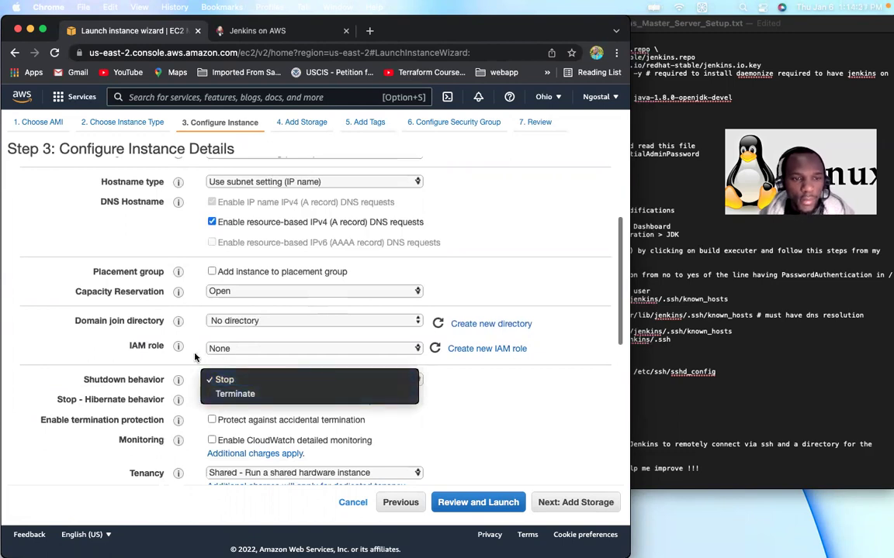
{"action": "left_click", "coordinate": [249, 396]}
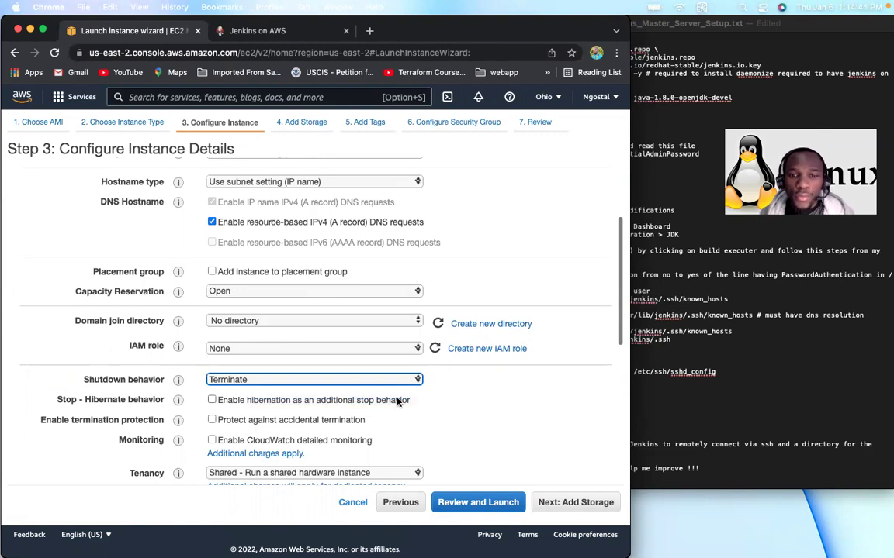
{"action": "scroll", "coordinate": [397, 401], "scroll_direction": "down", "scroll_amount": 3}
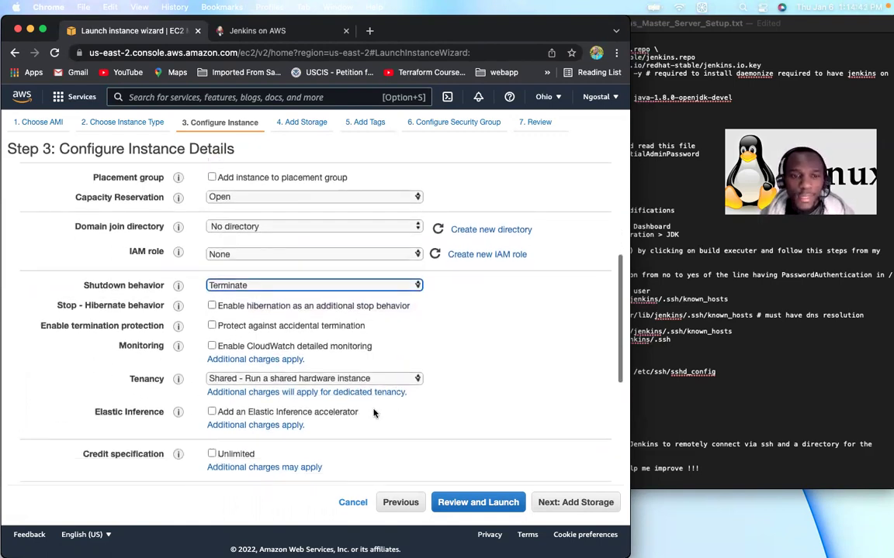
{"action": "scroll", "coordinate": [442, 429], "scroll_direction": "down", "scroll_amount": 2}
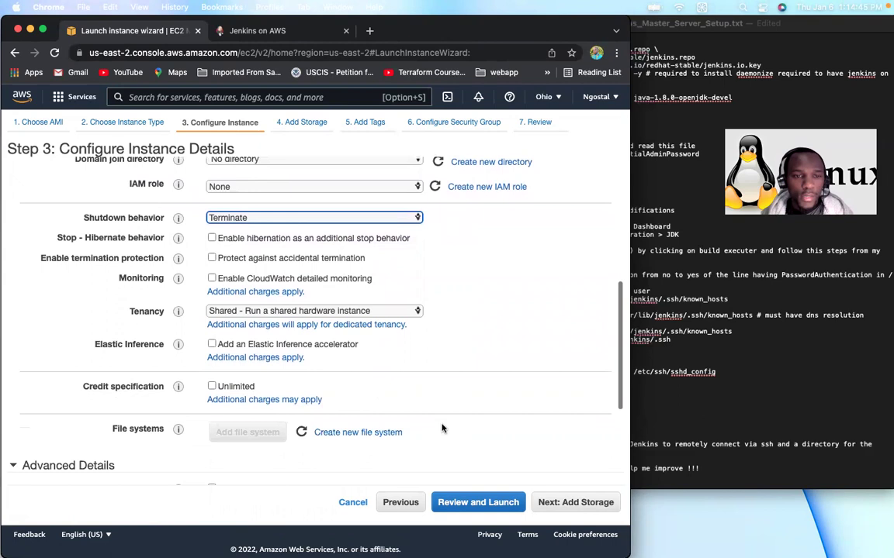
{"action": "scroll", "coordinate": [463, 412], "scroll_direction": "down", "scroll_amount": 6}
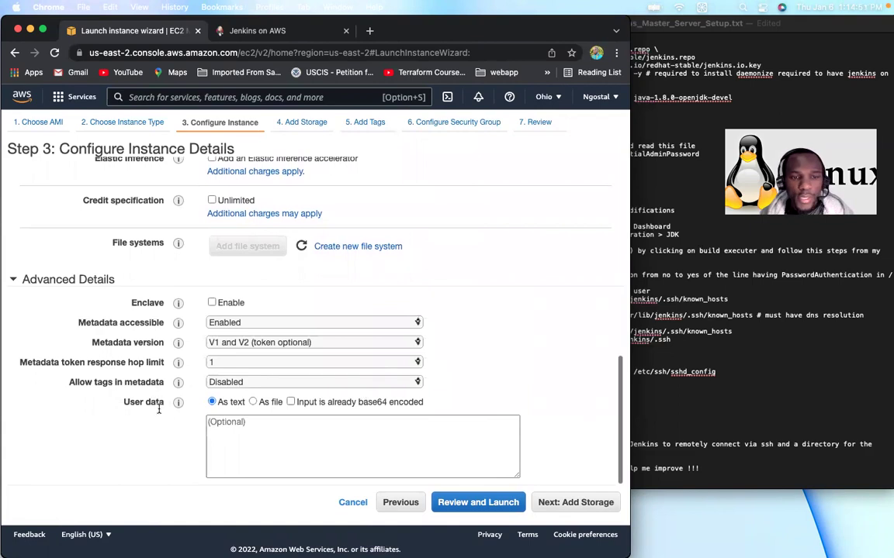
Step: Start the User data script with a #!/bin/bash line
{"action": "left_click", "coordinate": [234, 423]}
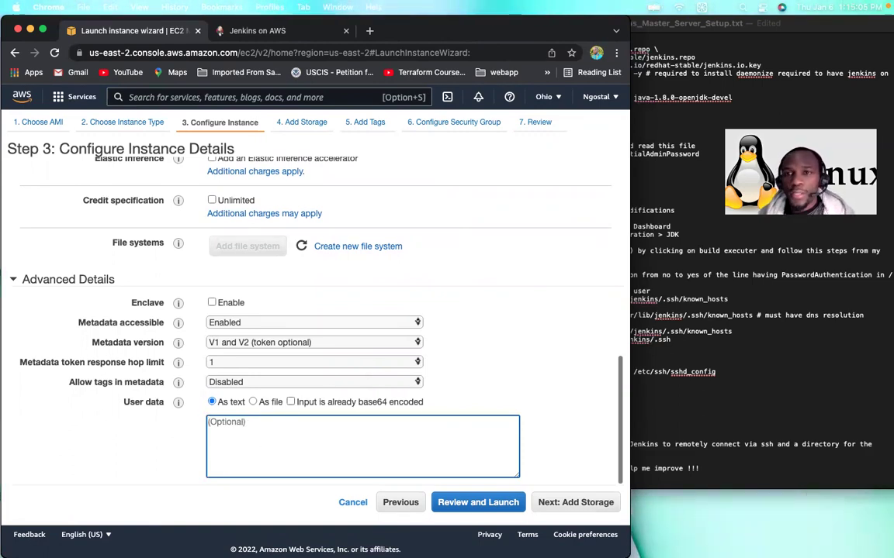
{"action": "left_click", "coordinate": [633, 112]}
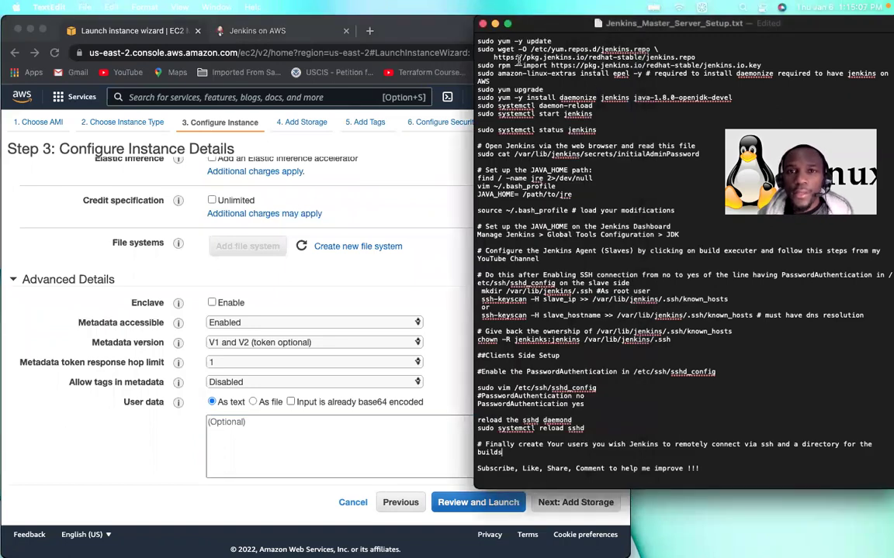
{"action": "left_click", "coordinate": [242, 426]}
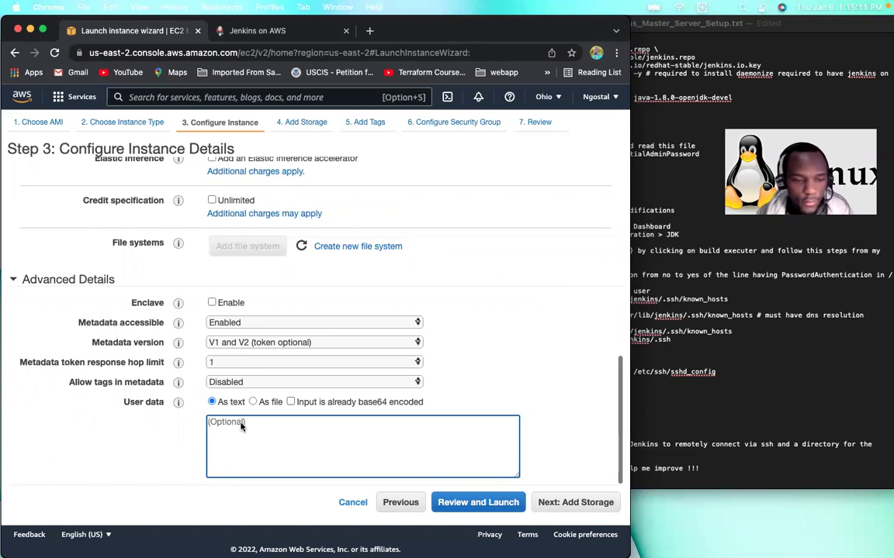
{"action": "type", "text": "#!/bin/bash"}
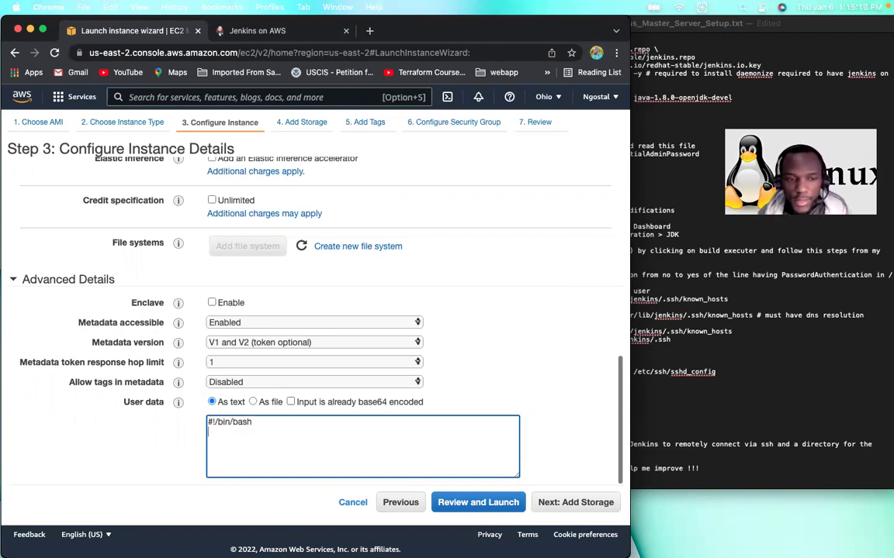
Step: Copy the Install Jenkins commands from the TextEdit setup notes
{"action": "left_click", "coordinate": [664, 126]}
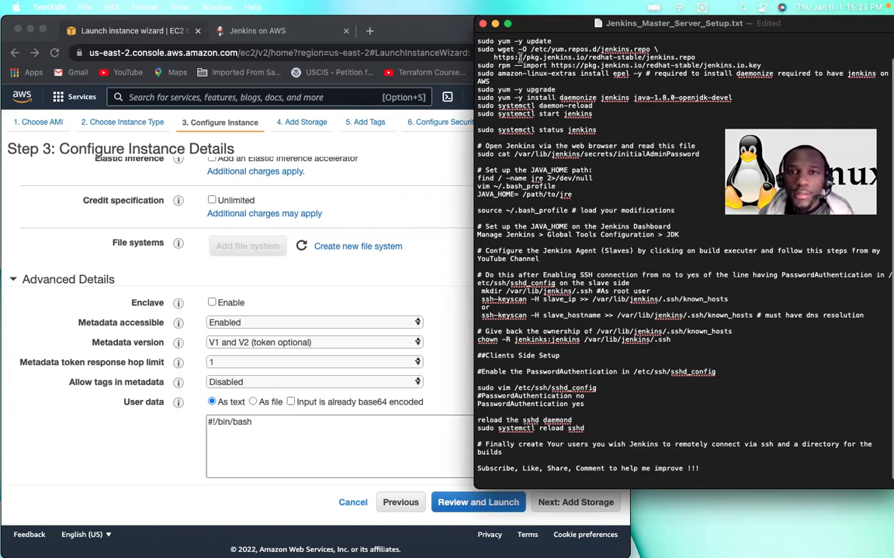
{"action": "scroll", "coordinate": [478, 62], "scroll_direction": "up", "scroll_amount": 2}
{"action": "left_click_drag", "start_coordinate": [477, 59], "coordinate": [594, 133]}
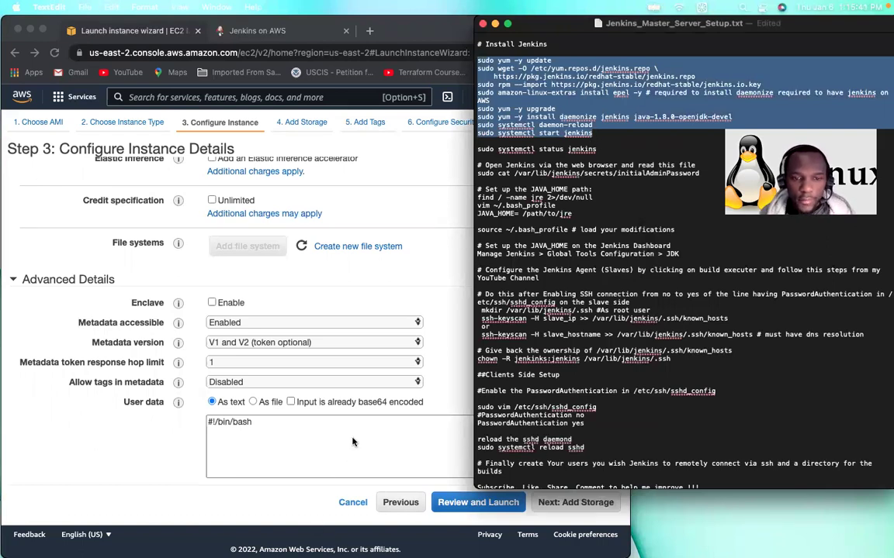
{"action": "left_click", "coordinate": [254, 427]}
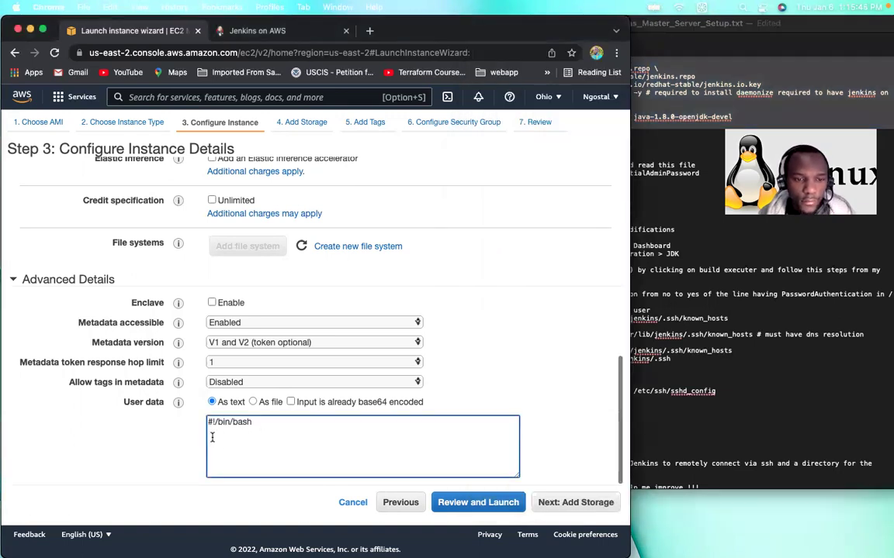
Step: Paste the Jenkins install commands into the User data box
{"action": "key", "text": "super+v"}
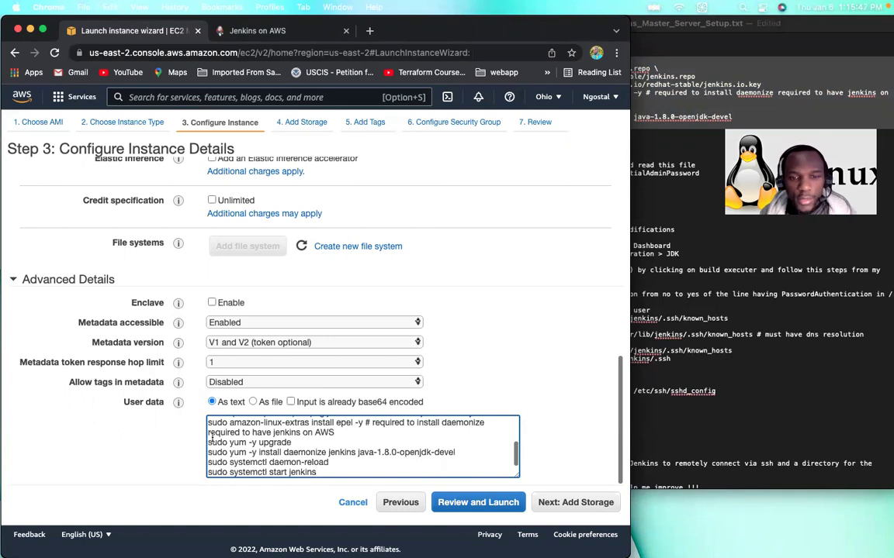
{"action": "scroll", "coordinate": [233, 442], "scroll_direction": "up", "scroll_amount": 5}
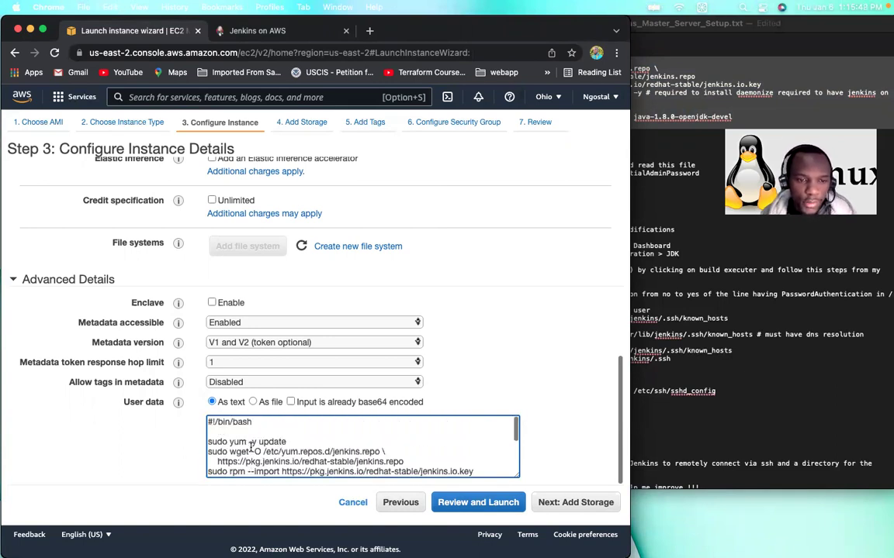
{"action": "scroll", "coordinate": [251, 447], "scroll_direction": "down", "scroll_amount": 3}
{"action": "scroll", "coordinate": [250, 447], "scroll_direction": "up", "scroll_amount": 2}
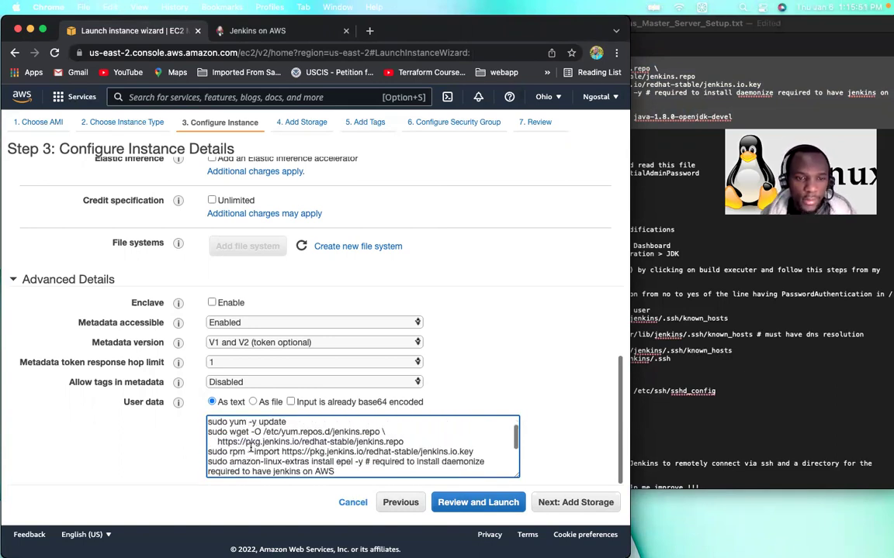
{"action": "scroll", "coordinate": [253, 446], "scroll_direction": "down", "scroll_amount": 2}
{"action": "scroll", "coordinate": [260, 442], "scroll_direction": "up", "scroll_amount": 3}
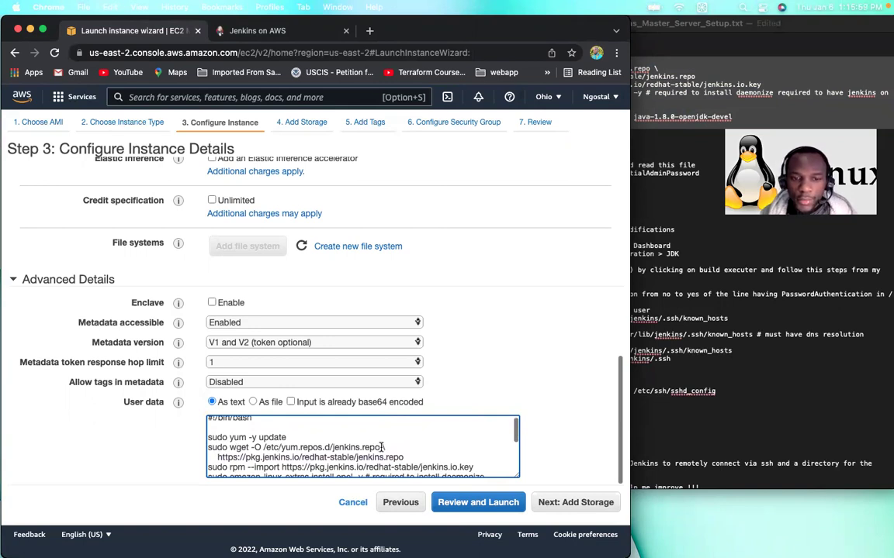
Step: Move the -y flag so the epel line reads 'sudo amazon-linux-extras -y install epel'
{"action": "left_click_drag", "start_coordinate": [243, 457], "coordinate": [354, 457]}
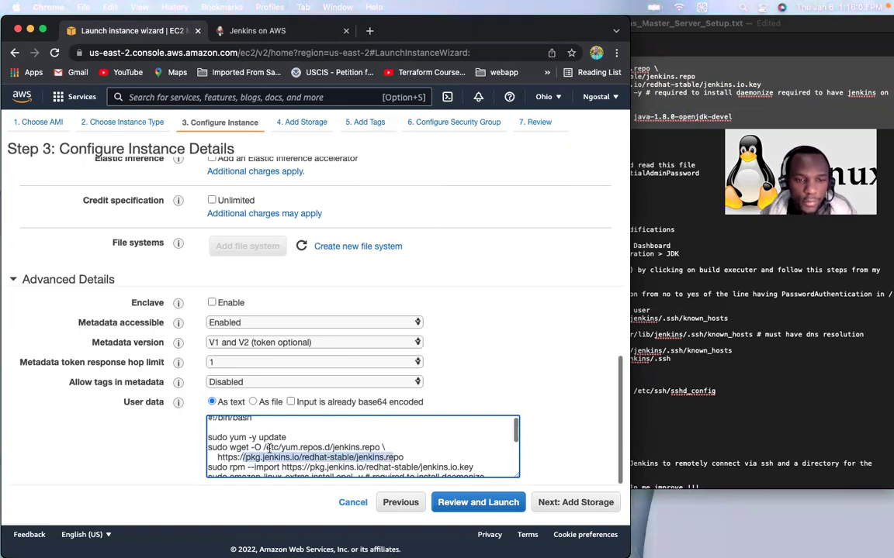
{"action": "left_click_drag", "start_coordinate": [264, 448], "coordinate": [385, 450]}
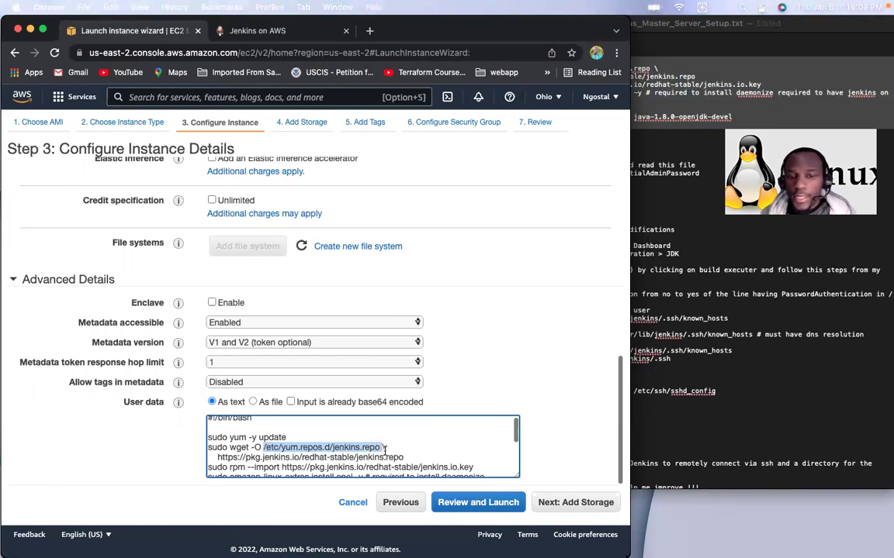
{"action": "scroll", "coordinate": [385, 450], "scroll_direction": "down", "scroll_amount": 3}
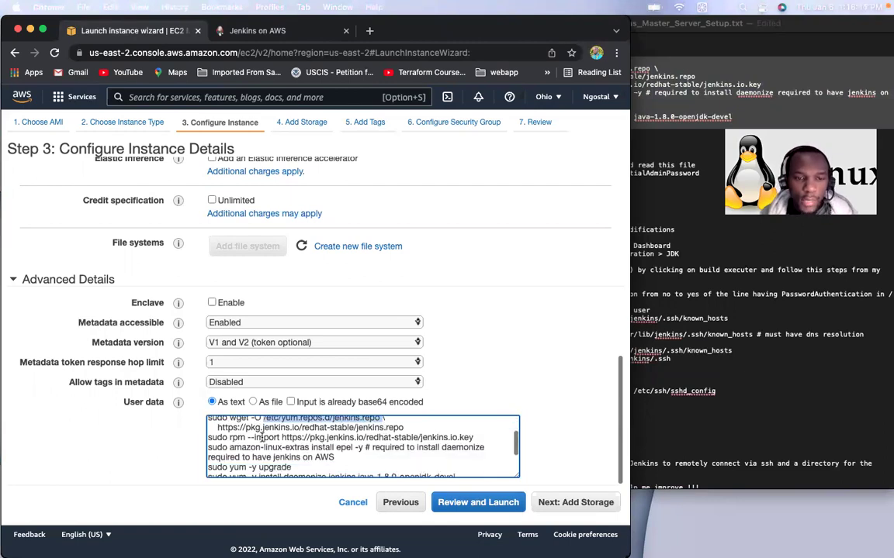
{"action": "left_click_drag", "start_coordinate": [253, 437], "coordinate": [475, 439]}
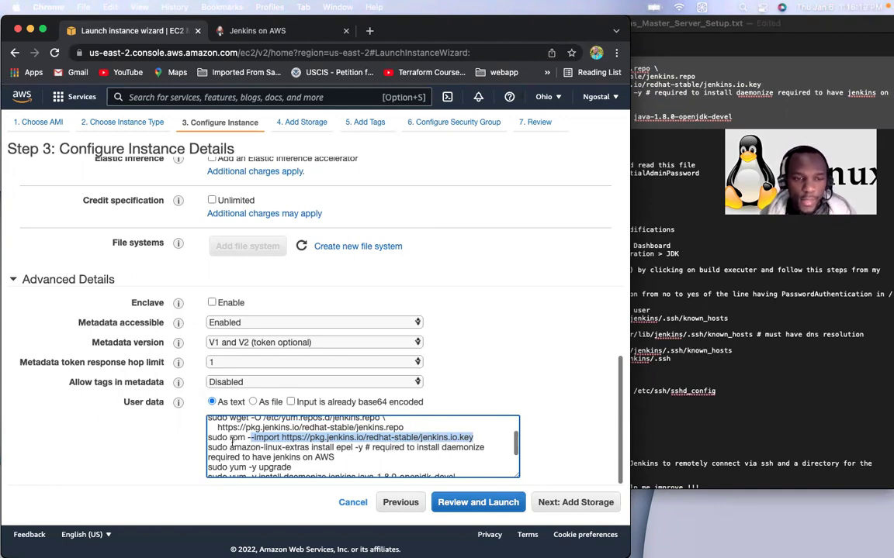
{"action": "left_click", "coordinate": [228, 452]}
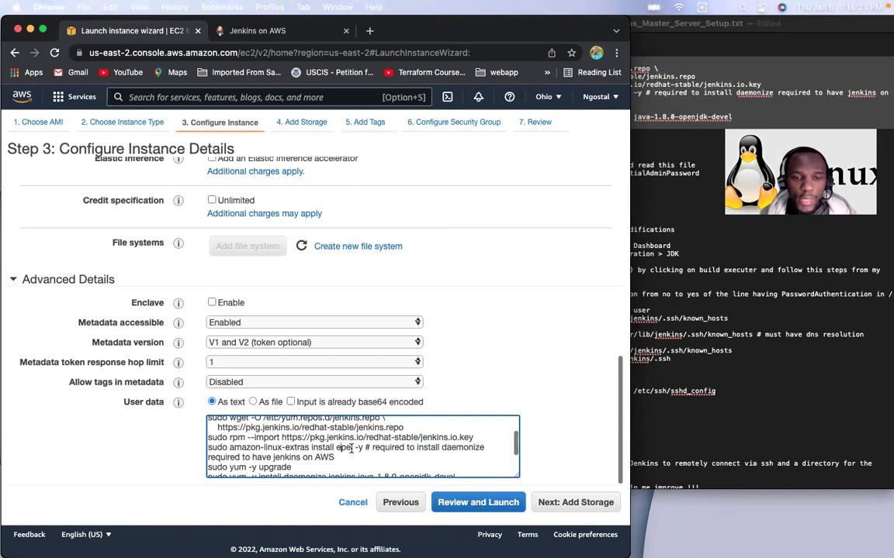
{"action": "left_click_drag", "start_coordinate": [354, 449], "coordinate": [240, 448]}
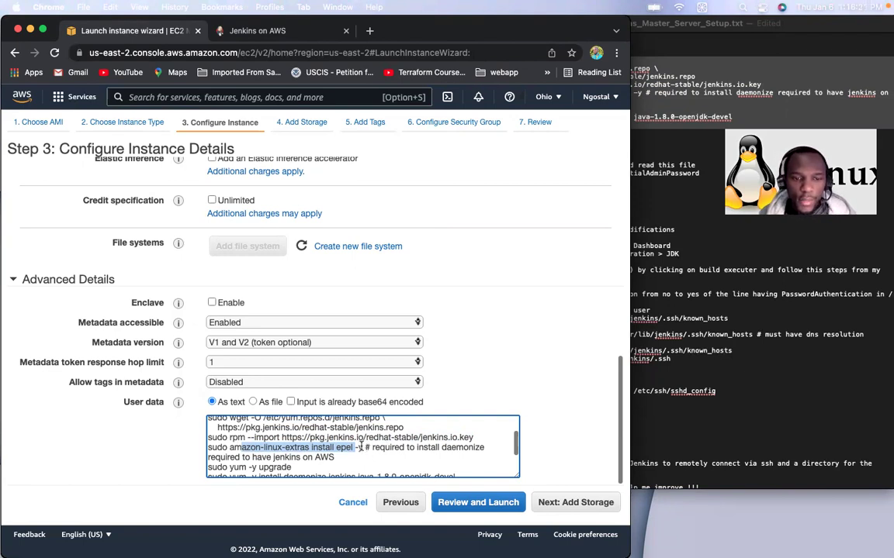
{"action": "left_click", "coordinate": [362, 448]}
{"action": "key", "text": "BackSpace"}
{"action": "key", "text": "BackSpace"}
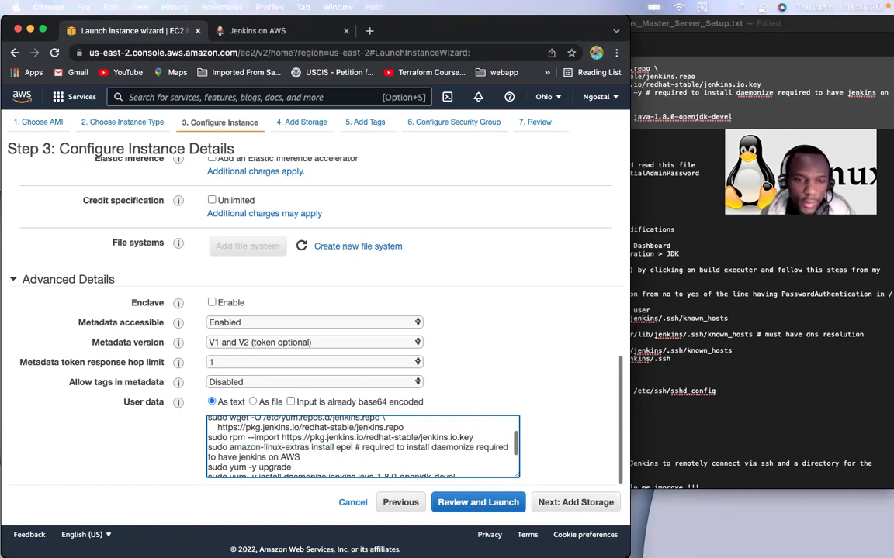
{"action": "type", "text": "-y"}
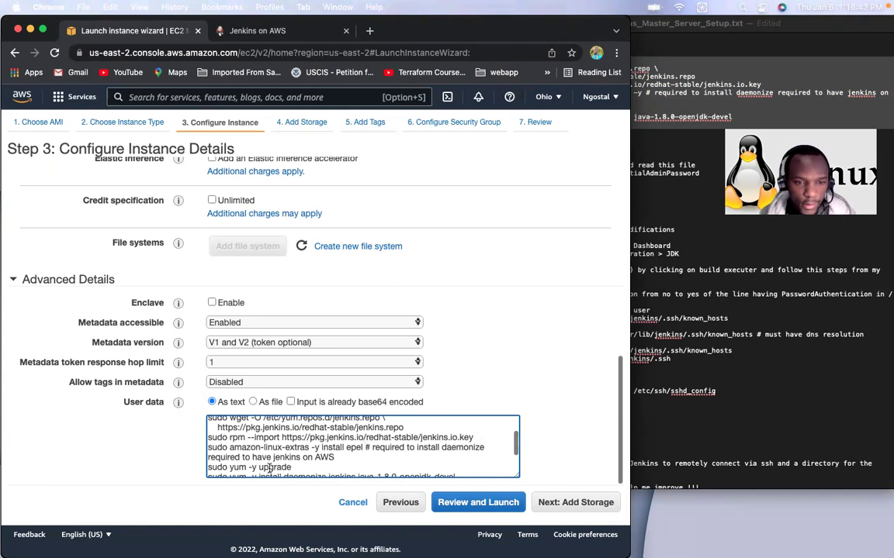
Step: Delete the daemonize comment after 'install epel', leaving the daemonize, jenkins and Java installs
{"action": "left_click", "coordinate": [365, 448]}
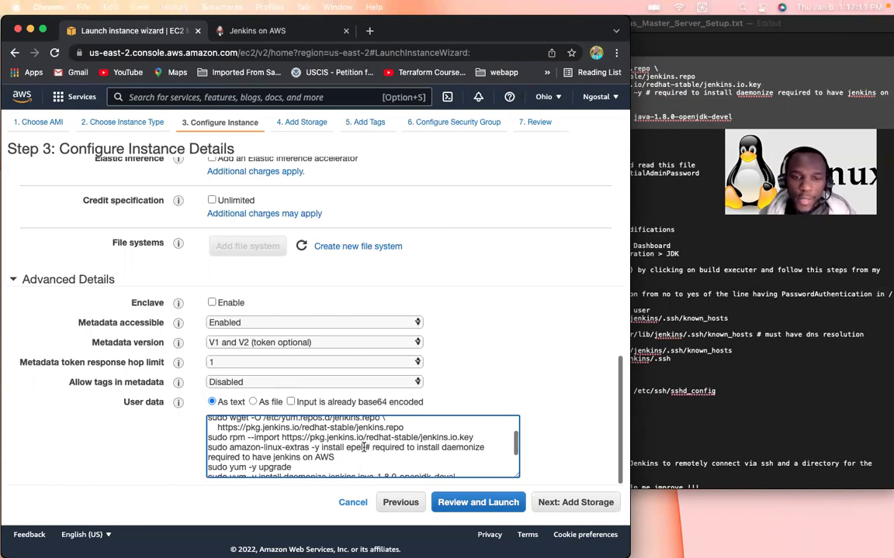
{"action": "left_click_drag", "start_coordinate": [366, 448], "coordinate": [339, 458]}
{"action": "key", "text": "BackSpace"}
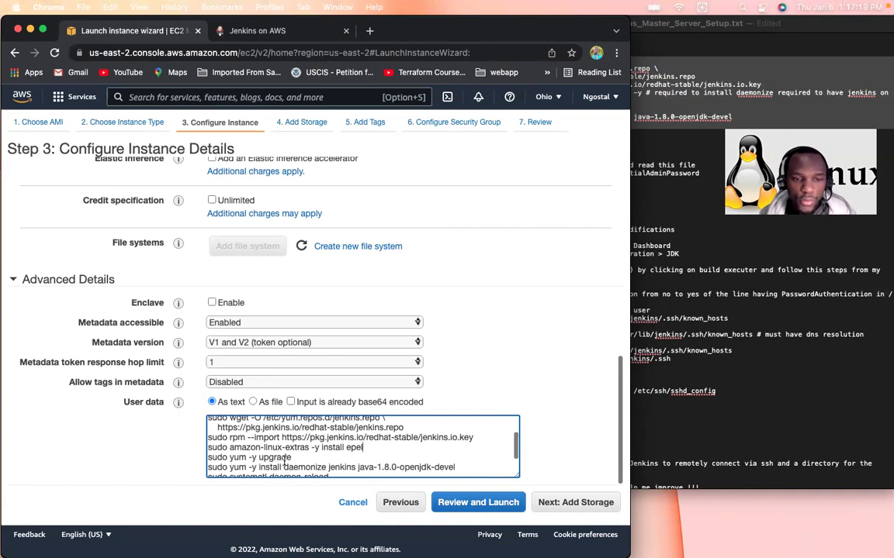
{"action": "scroll", "coordinate": [271, 458], "scroll_direction": "down", "scroll_amount": 2}
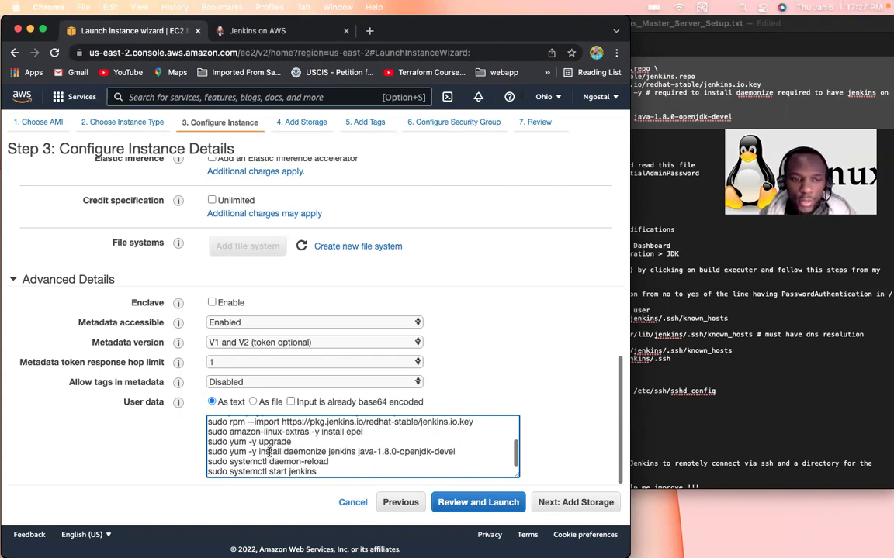
{"action": "left_click_drag", "start_coordinate": [283, 456], "coordinate": [455, 455]}
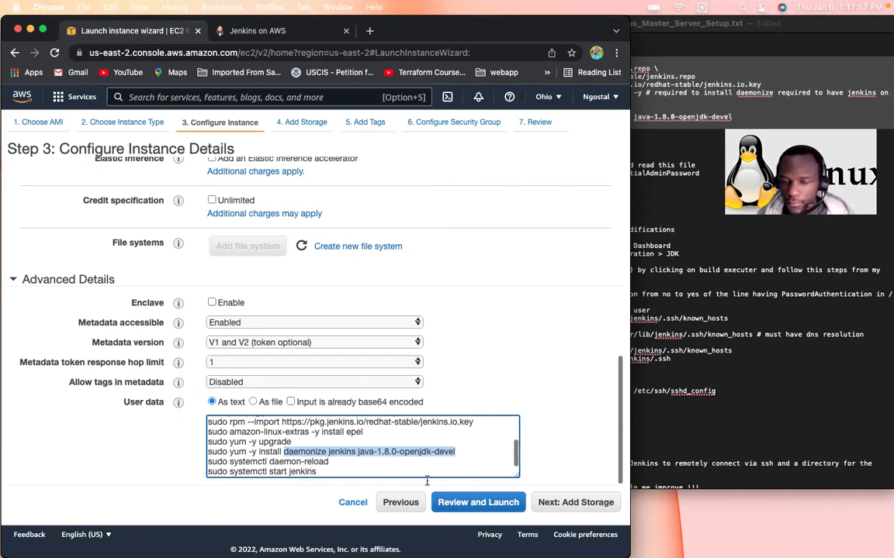
Step: Tag the new instance with Key 'Name' and Value 'Jenkins-Master'
{"action": "left_click", "coordinate": [590, 505]}
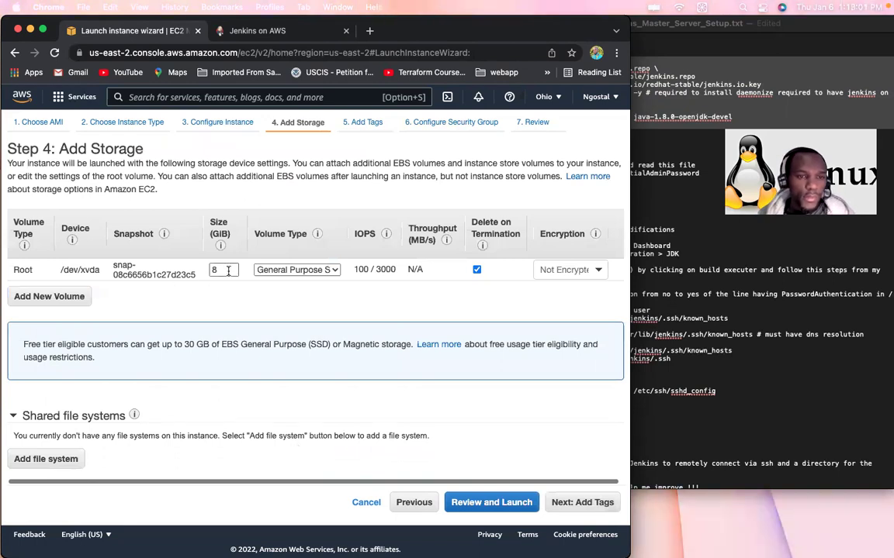
{"action": "left_click", "coordinate": [578, 502]}
{"action": "left_click", "coordinate": [52, 342]}
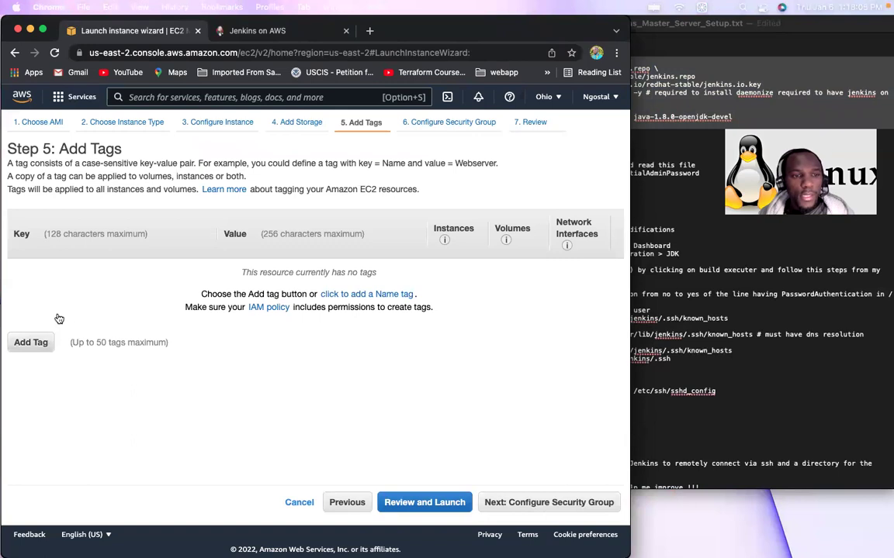
{"action": "type", "text": "Name"}
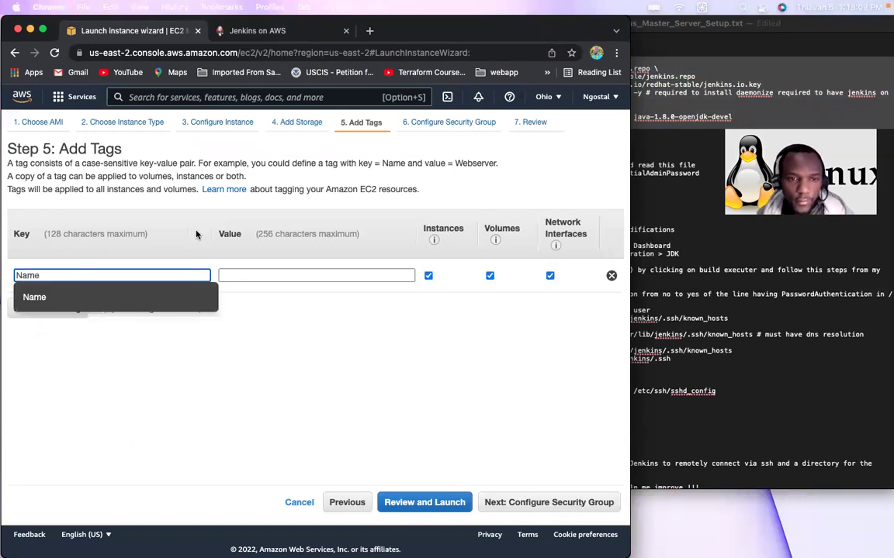
{"action": "left_click", "coordinate": [243, 274]}
{"action": "type", "text": "Jenkins-Master"}
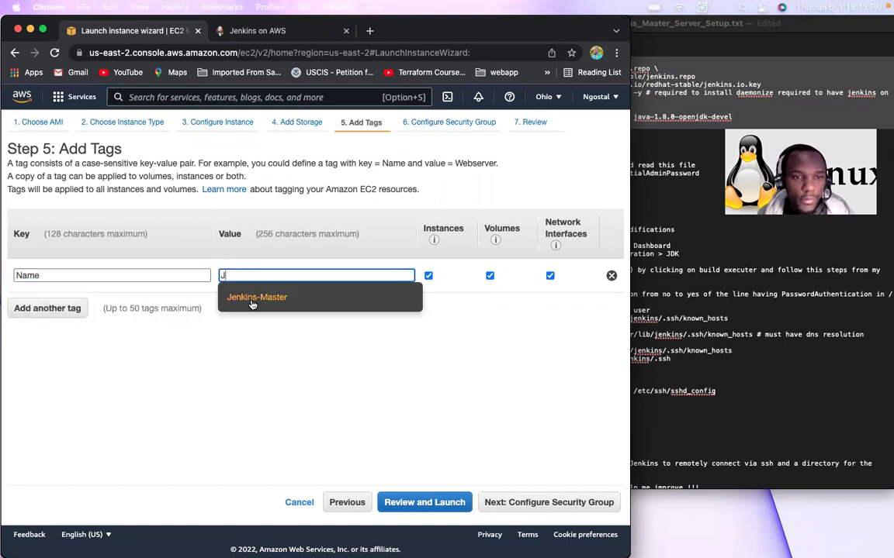
{"action": "left_click", "coordinate": [252, 298]}
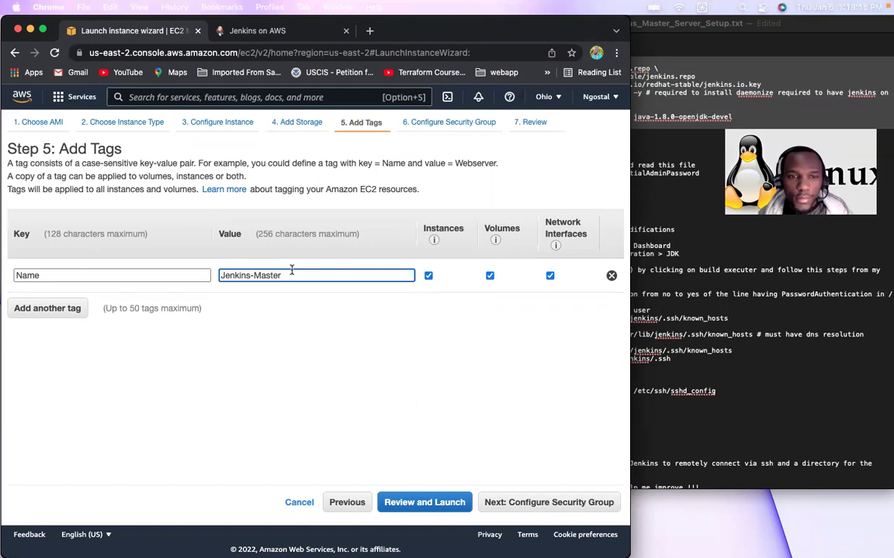
{"action": "left_click", "coordinate": [583, 504]}
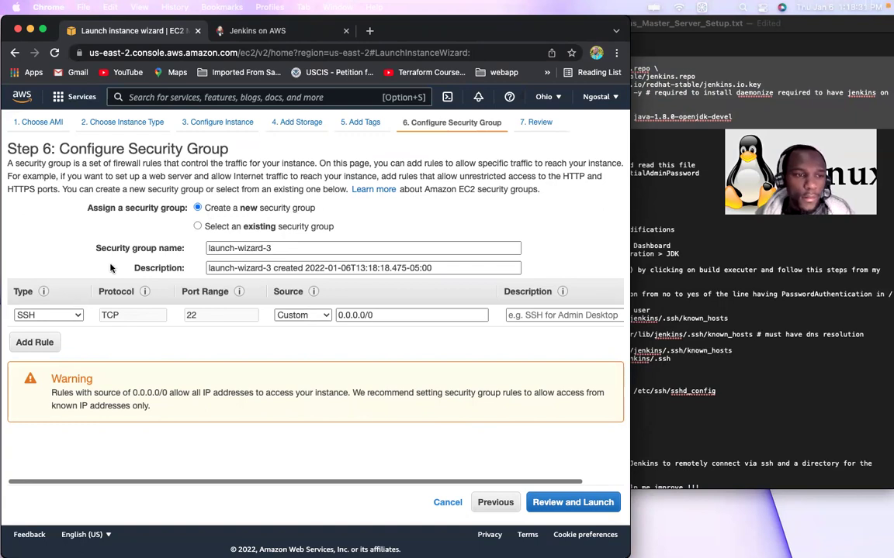
Step: Add a Custom TCP inbound rule for port 8080 open to anywhere in a new security group
{"action": "left_click", "coordinate": [198, 226]}
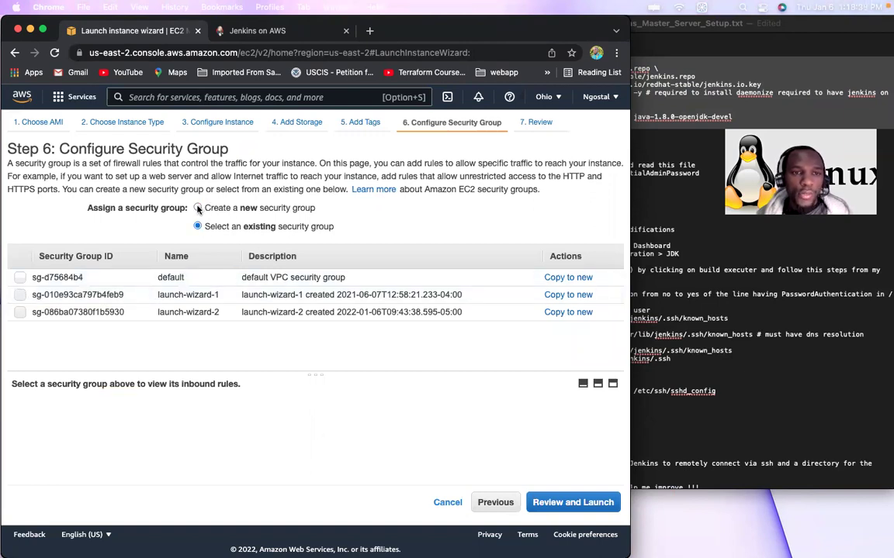
{"action": "left_click", "coordinate": [198, 208]}
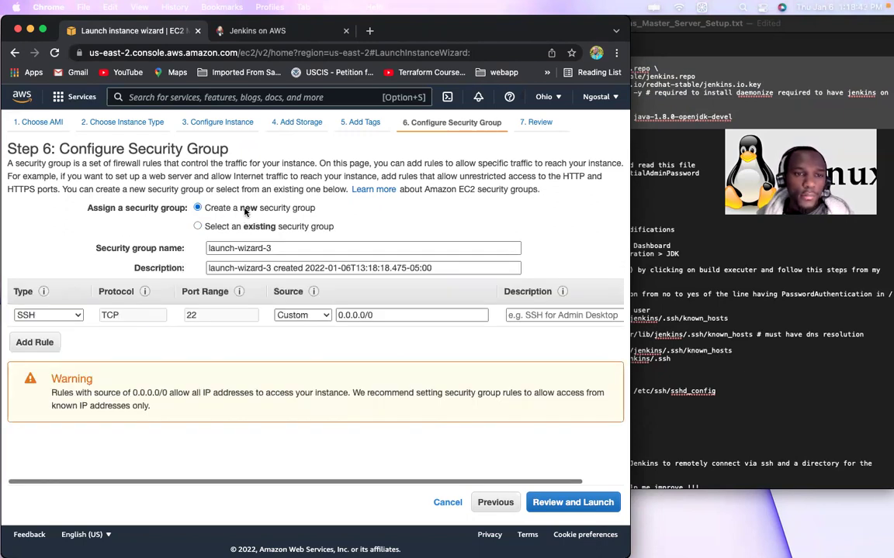
{"action": "left_click", "coordinate": [35, 343]}
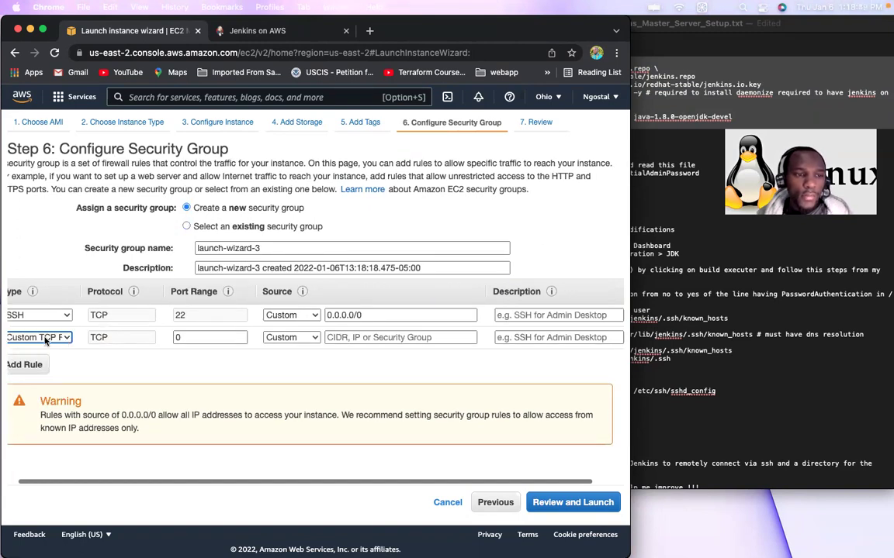
{"action": "left_click", "coordinate": [67, 339]}
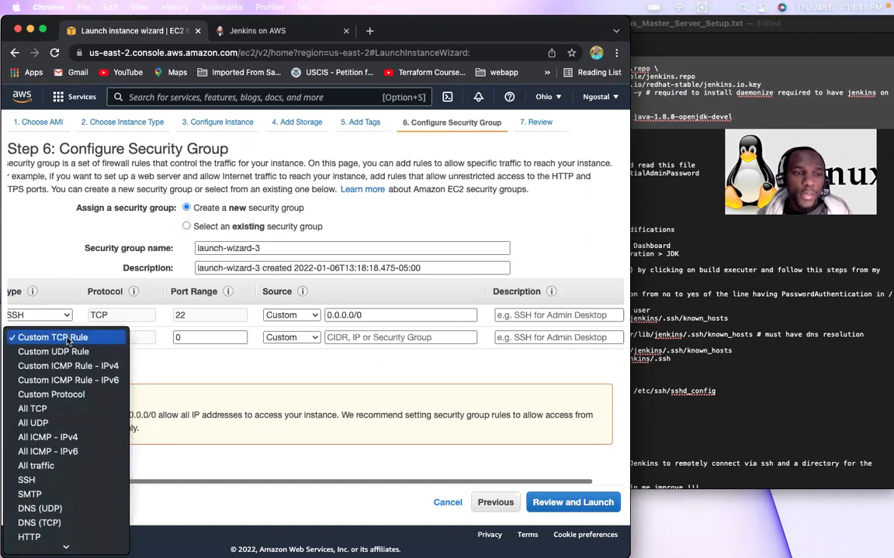
{"action": "left_click", "coordinate": [69, 340]}
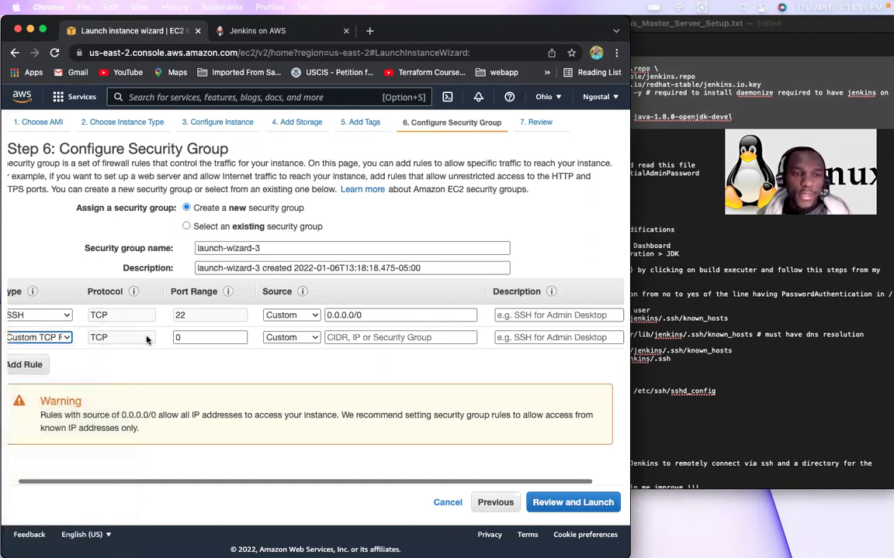
{"action": "left_click", "coordinate": [191, 338]}
{"action": "key", "text": "BackSpace"}
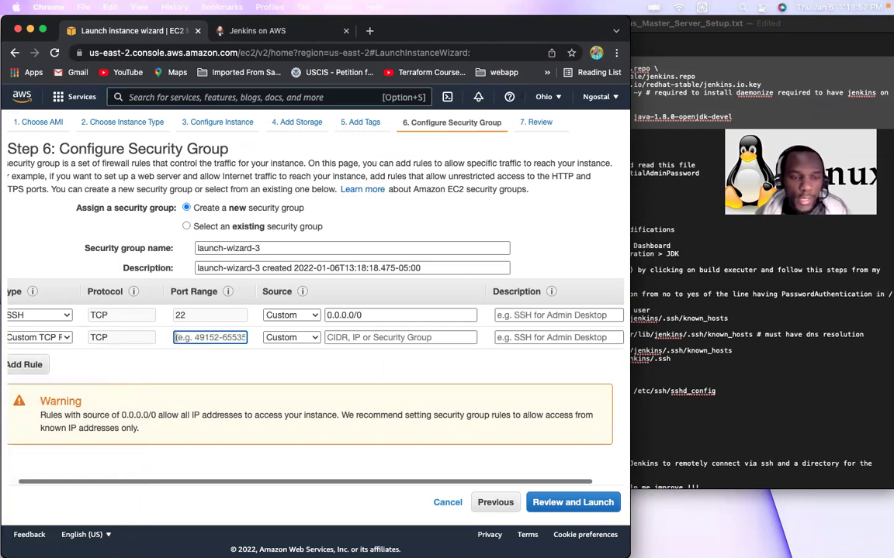
{"action": "type", "text": "8080"}
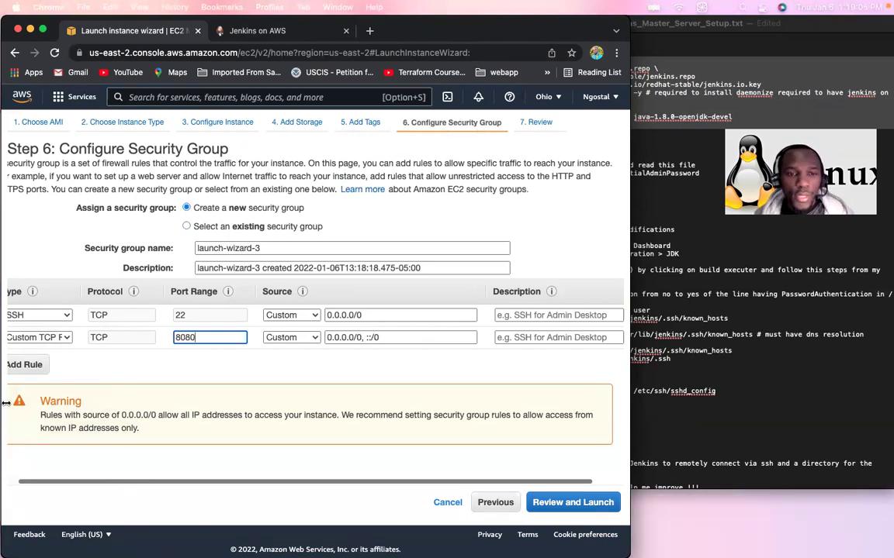
{"action": "left_click", "coordinate": [315, 340]}
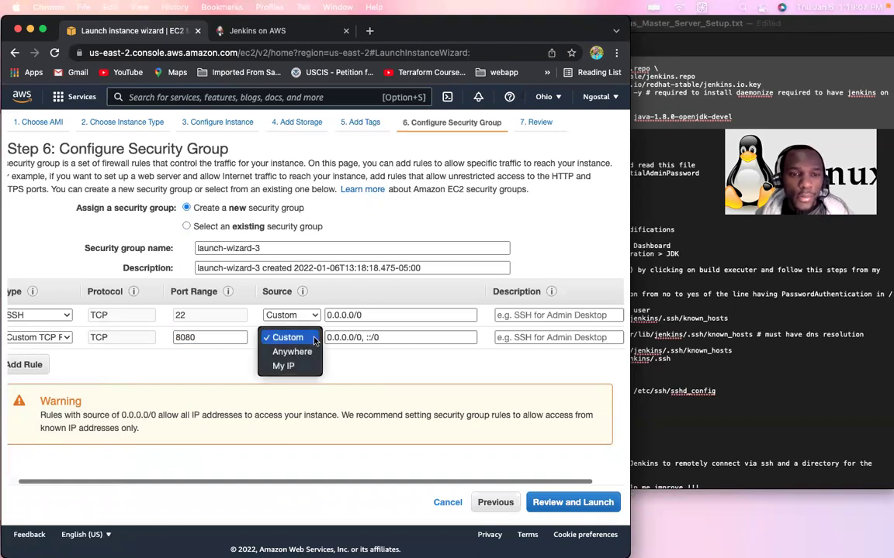
{"action": "left_click", "coordinate": [294, 352]}
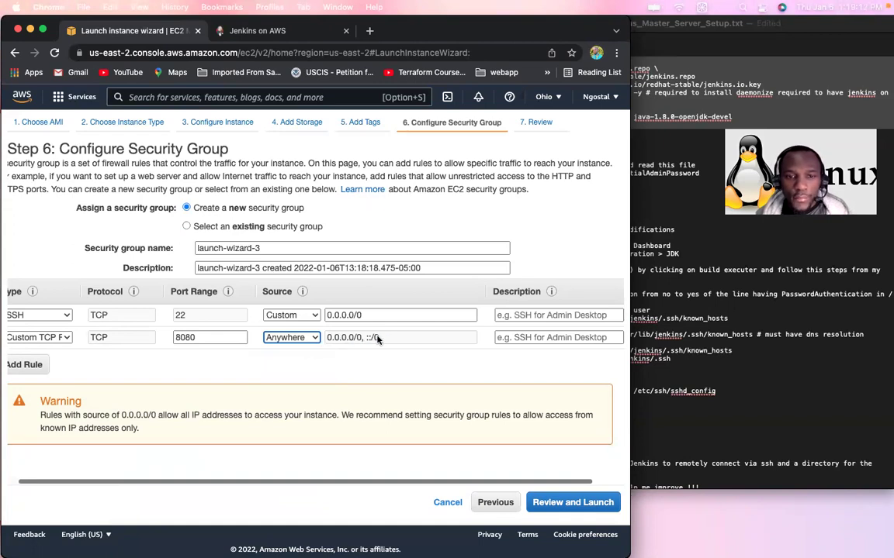
Step: Drop the 8080 rule and assign the existing launch-wizard-1 security group instead
{"action": "left_click", "coordinate": [345, 338]}
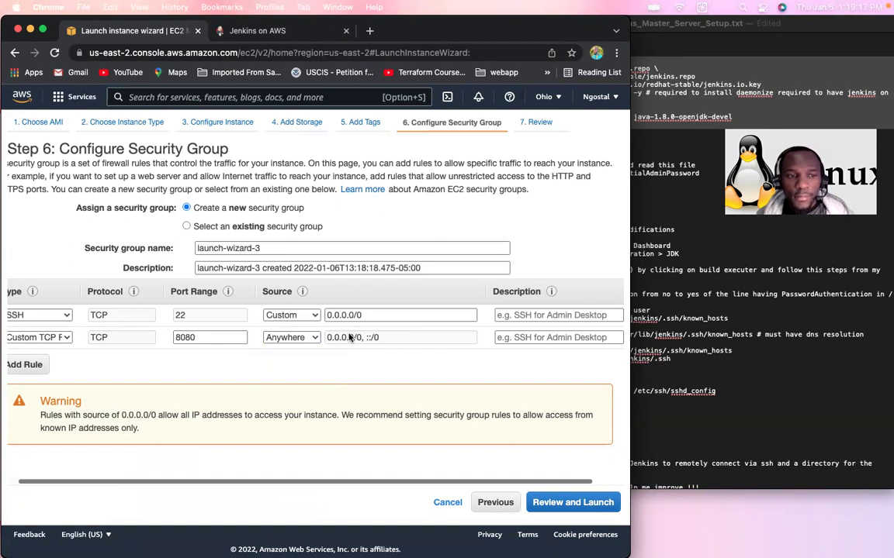
{"action": "scroll", "coordinate": [432, 336], "scroll_direction": "right", "scroll_amount": 2}
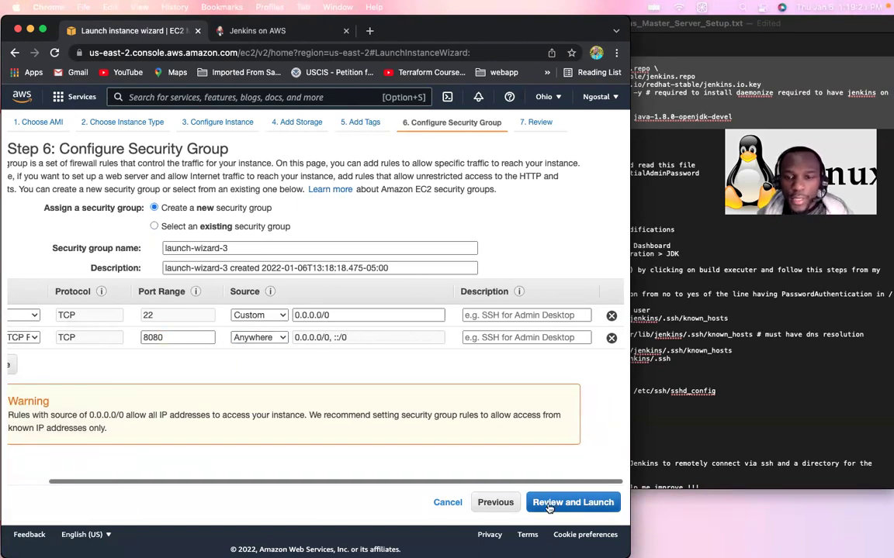
{"action": "left_click", "coordinate": [611, 340]}
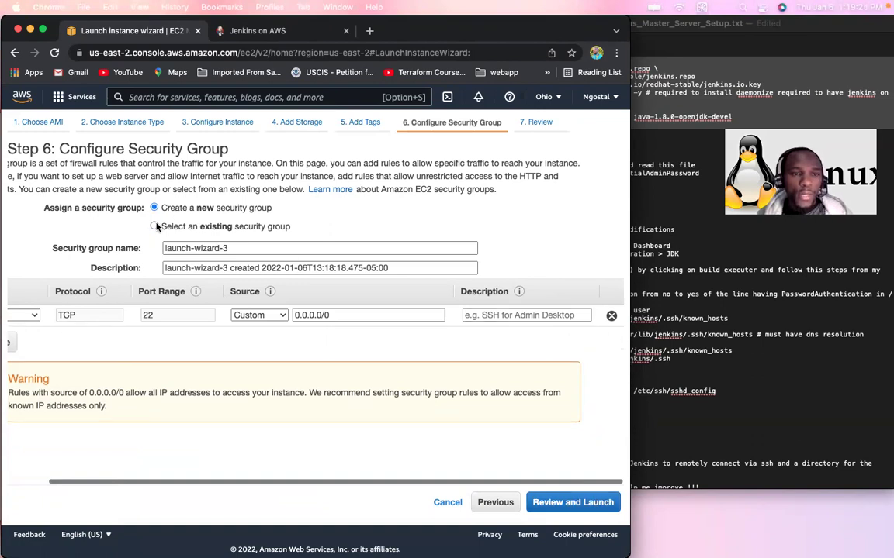
{"action": "left_click", "coordinate": [155, 226]}
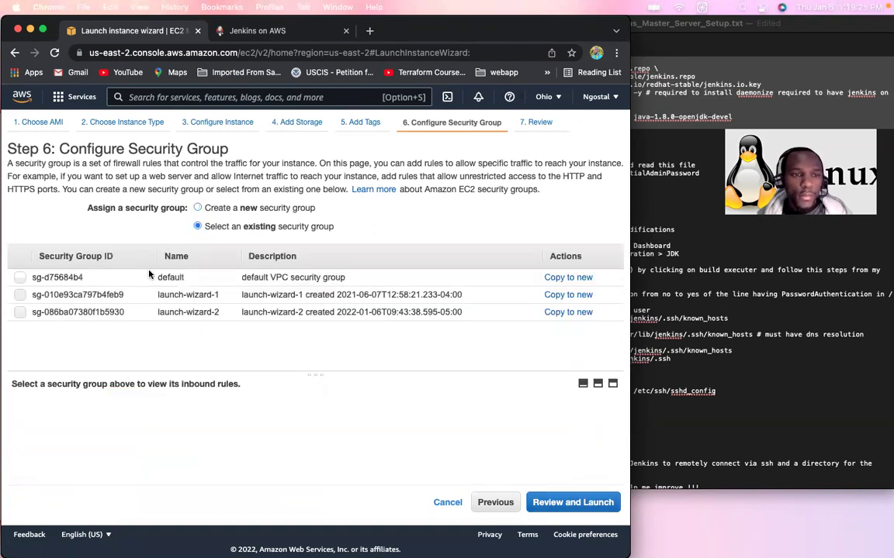
{"action": "left_click", "coordinate": [19, 295]}
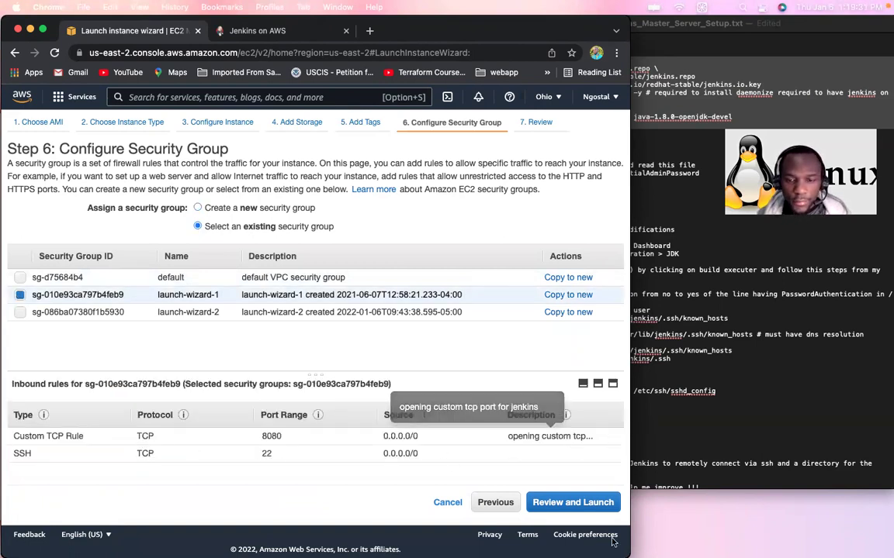
{"action": "left_click", "coordinate": [575, 504]}
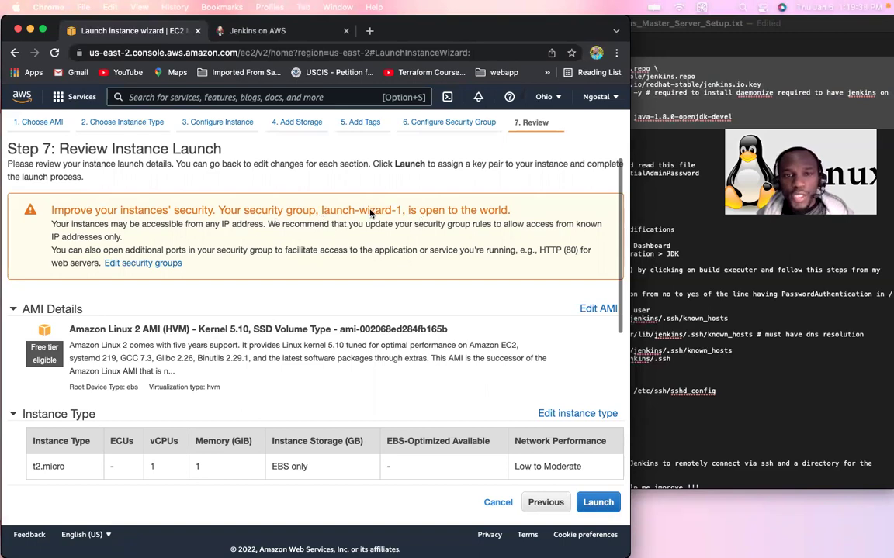
Step: Launch the instance with the existing prod-key key pair, acknowledging private-key access
{"action": "left_click", "coordinate": [602, 503]}
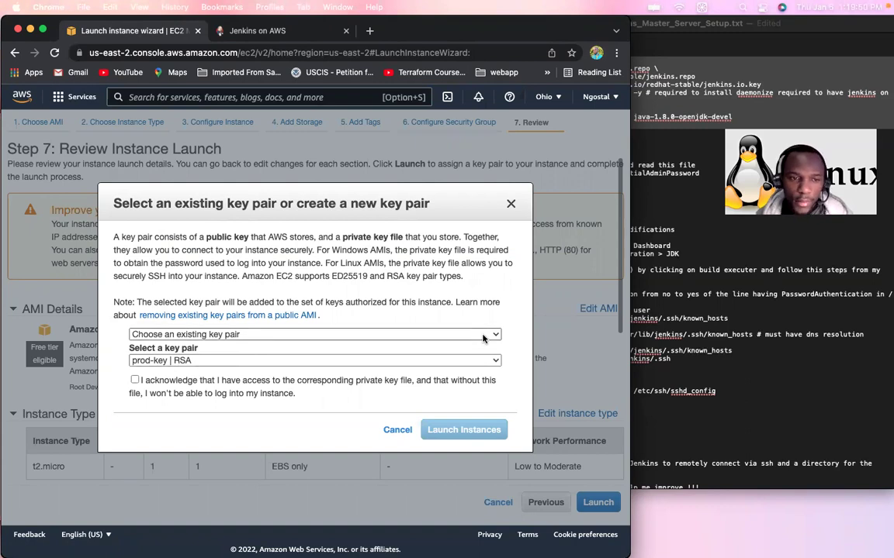
{"action": "left_click", "coordinate": [482, 338]}
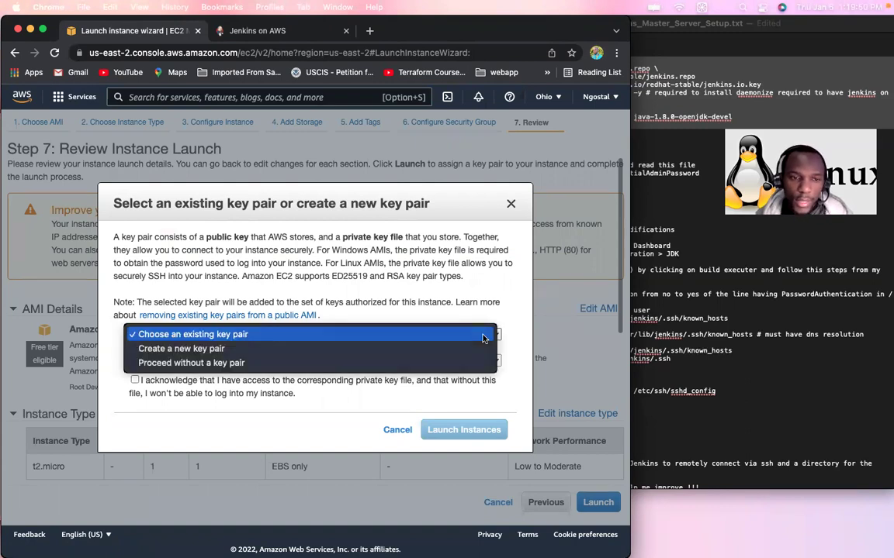
{"action": "left_click", "coordinate": [252, 335]}
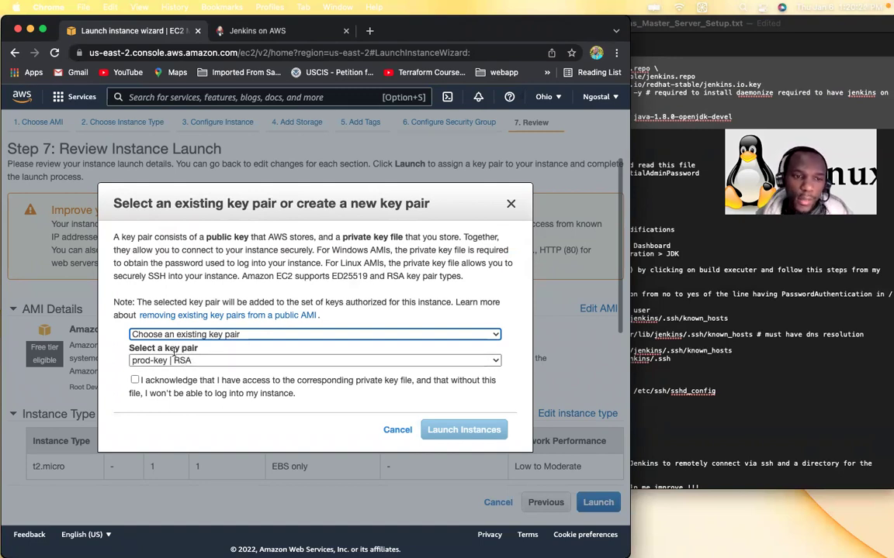
{"action": "left_click", "coordinate": [135, 380]}
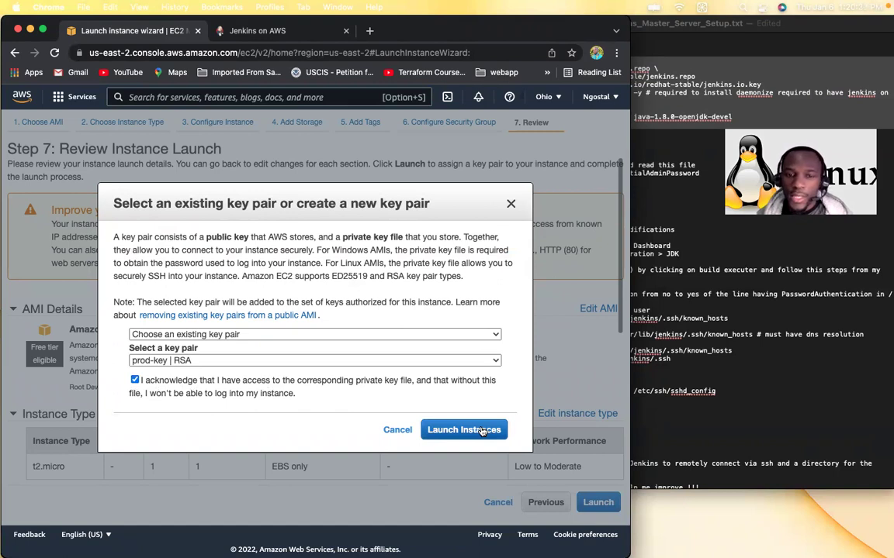
{"action": "left_click", "coordinate": [481, 430]}
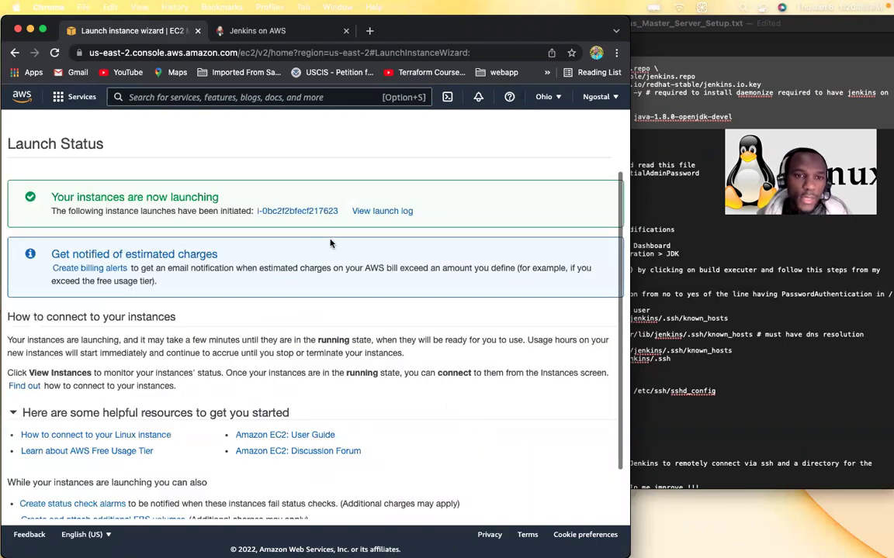
Step: In Instances, select the running Jenkins-Master (18.216.83.179) instead of the terminated one
{"action": "scroll", "coordinate": [364, 296], "scroll_direction": "down", "scroll_amount": 2}
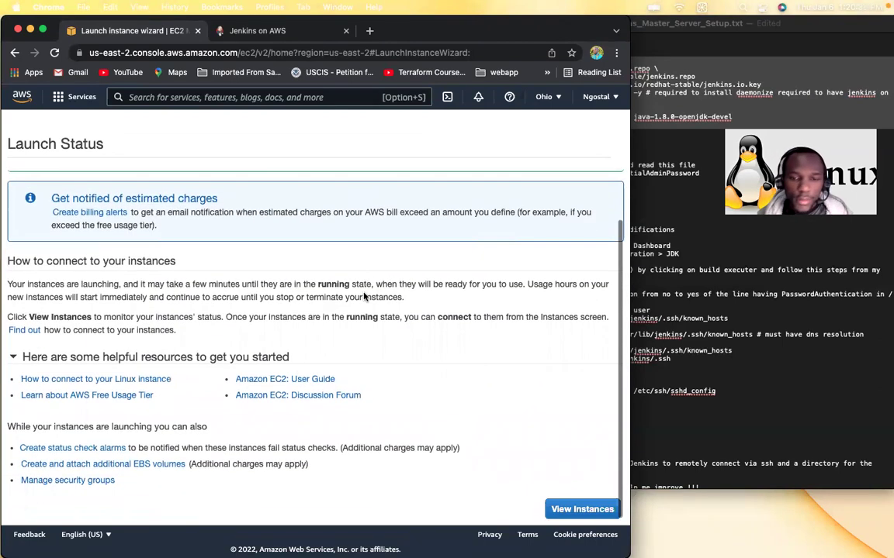
{"action": "left_click", "coordinate": [579, 510]}
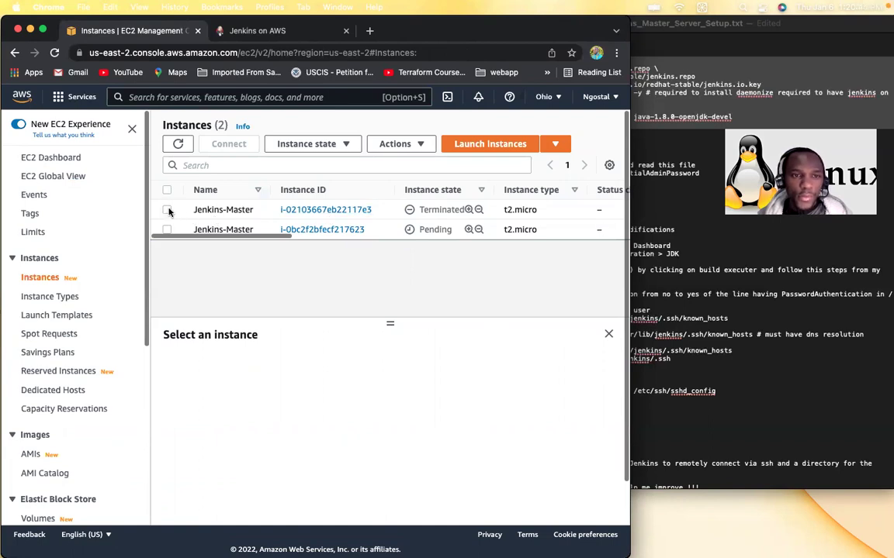
{"action": "left_click_drag", "start_coordinate": [425, 214], "coordinate": [469, 211]}
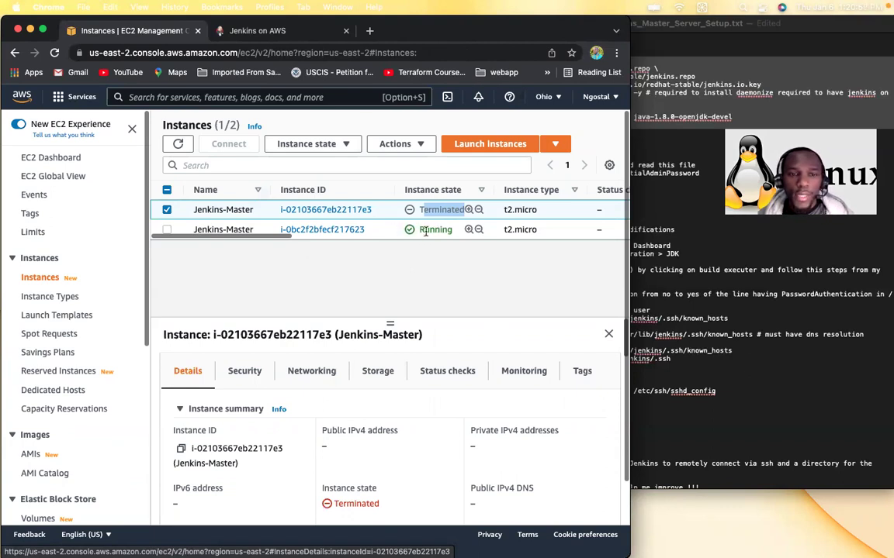
{"action": "left_click", "coordinate": [167, 209]}
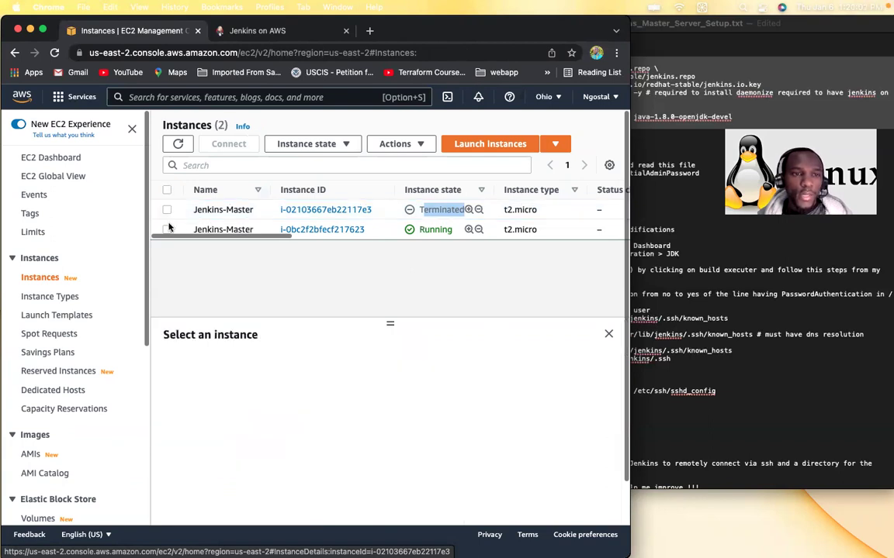
{"action": "left_click", "coordinate": [167, 229]}
{"action": "left_click", "coordinate": [166, 230]}
{"action": "left_click", "coordinate": [166, 229]}
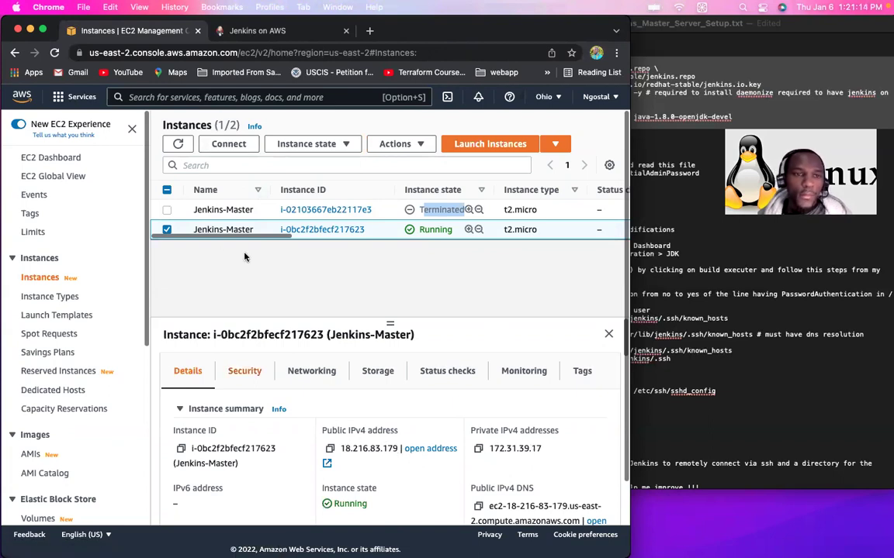
Step: Copy the example ssh command for Jenkins-Master from the Connect page and return to Terminal
{"action": "left_click", "coordinate": [249, 146]}
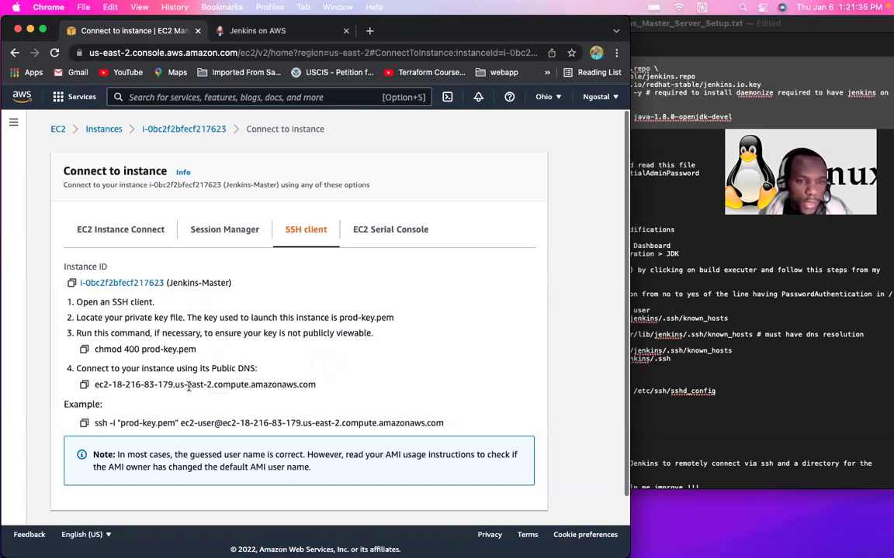
{"action": "left_click", "coordinate": [85, 424]}
{"action": "mouse_move", "coordinate": [463, 547]}
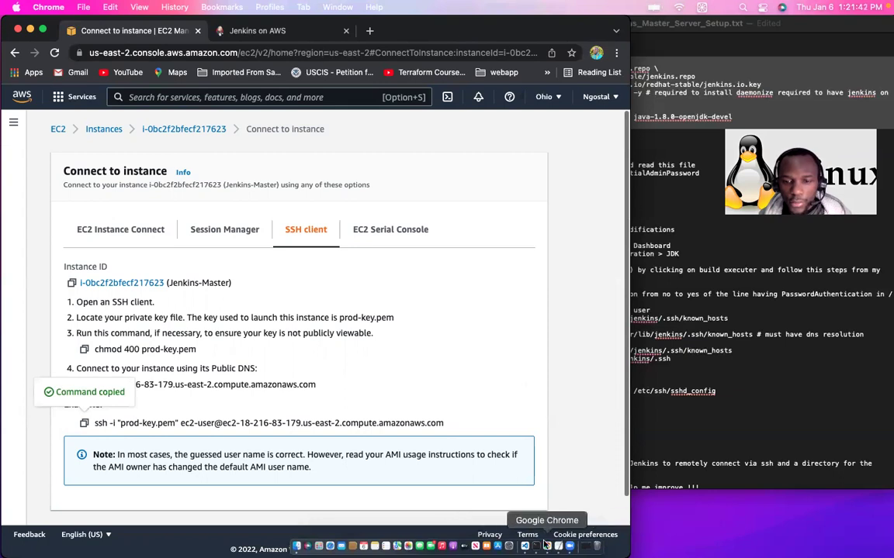
{"action": "left_click", "coordinate": [569, 547]}
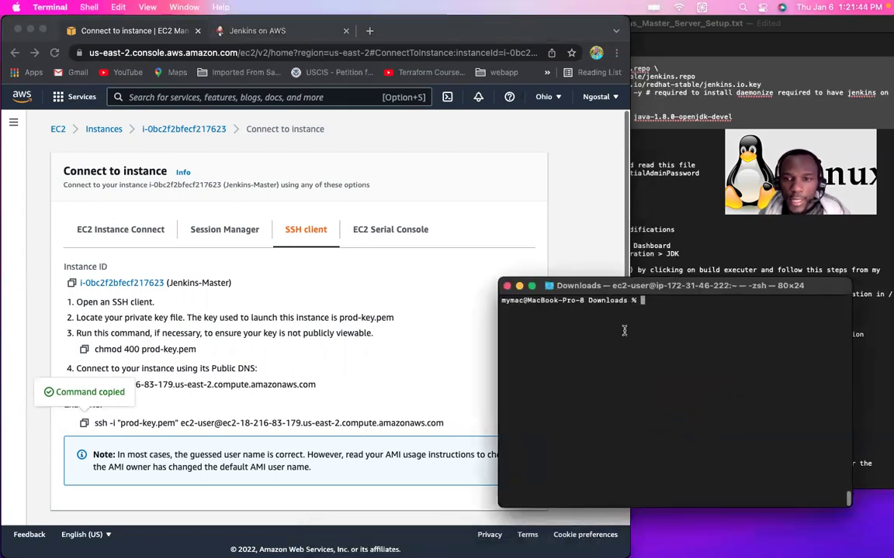
Step: Reposition and enlarge the Terminal window, clear it, and increase the text size twice
{"action": "left_click_drag", "start_coordinate": [664, 286], "coordinate": [445, 194]}
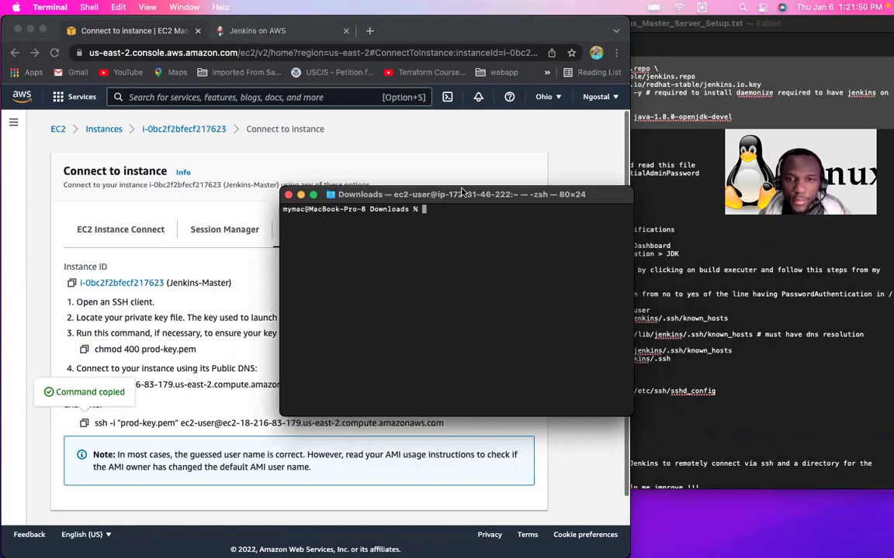
{"action": "left_click_drag", "start_coordinate": [459, 185], "coordinate": [453, 76]}
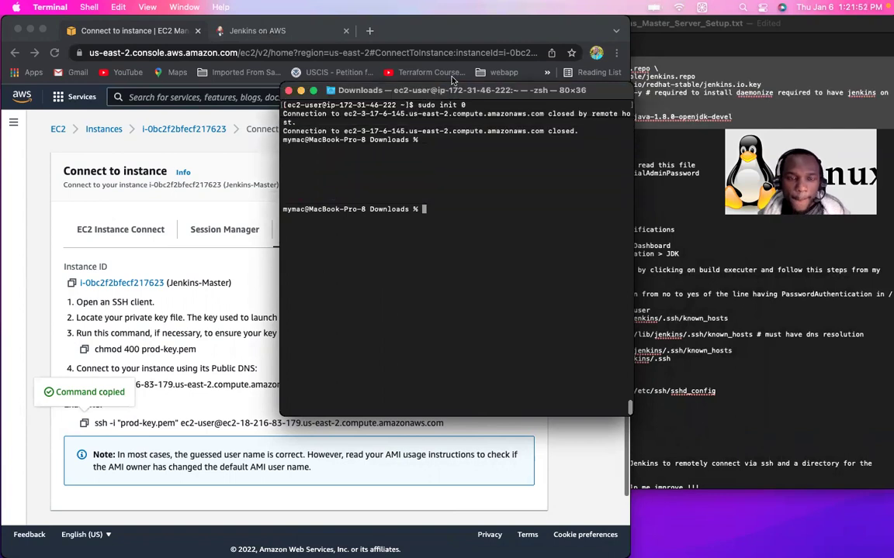
{"action": "key", "text": "super+k"}
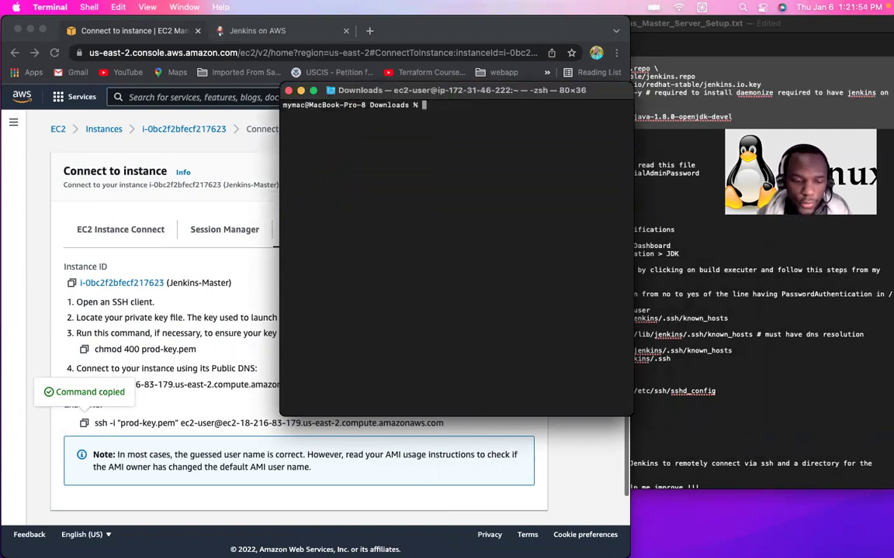
{"action": "key", "text": "super+plus"}
{"action": "key", "text": "super+plus"}
{"action": "key", "text": "super+plus"}
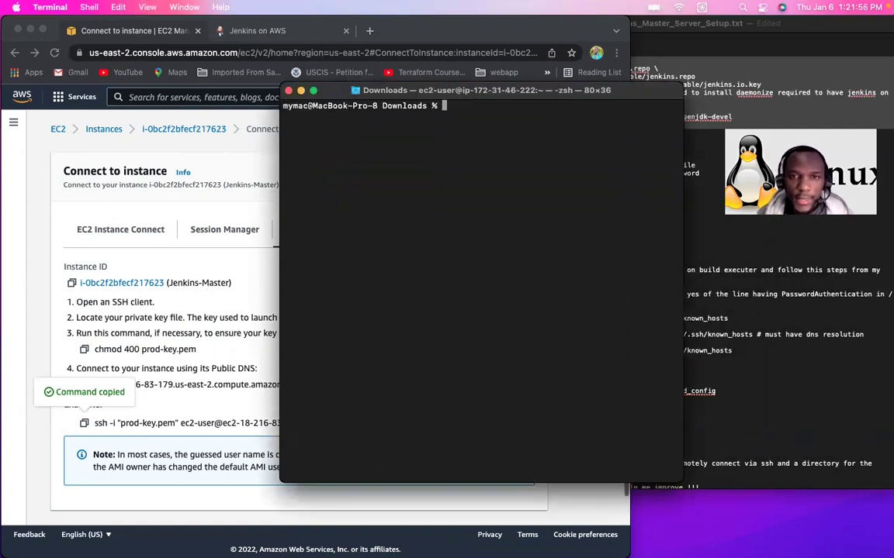
{"action": "key", "text": "super+plus"}
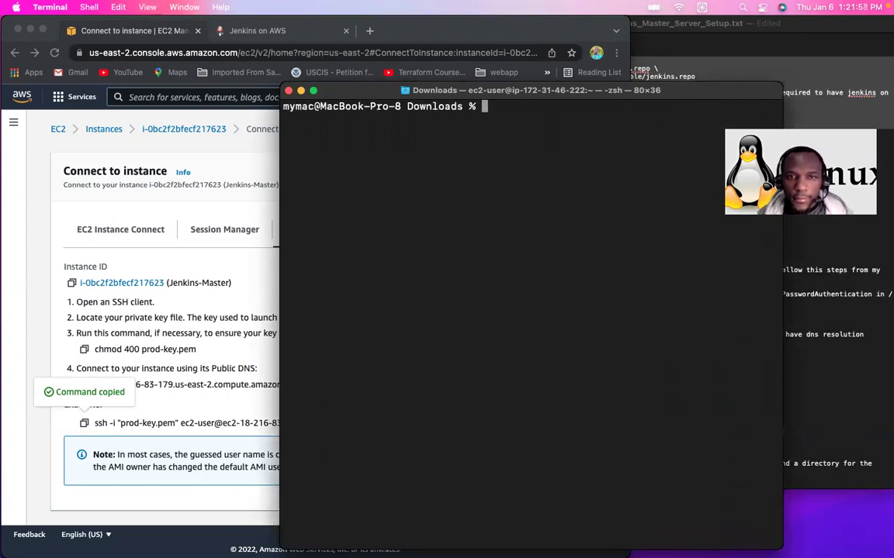
{"action": "left_click_drag", "start_coordinate": [535, 92], "coordinate": [405, 44]}
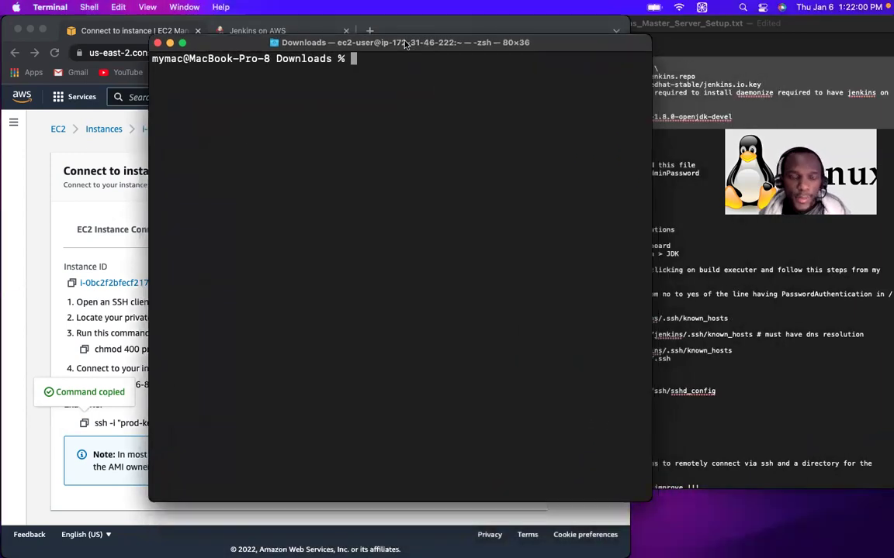
Step: Connect to the instance with the pasted ssh command using prod-key.pem, answering yes to trust the host
{"action": "key", "text": "super+v"}
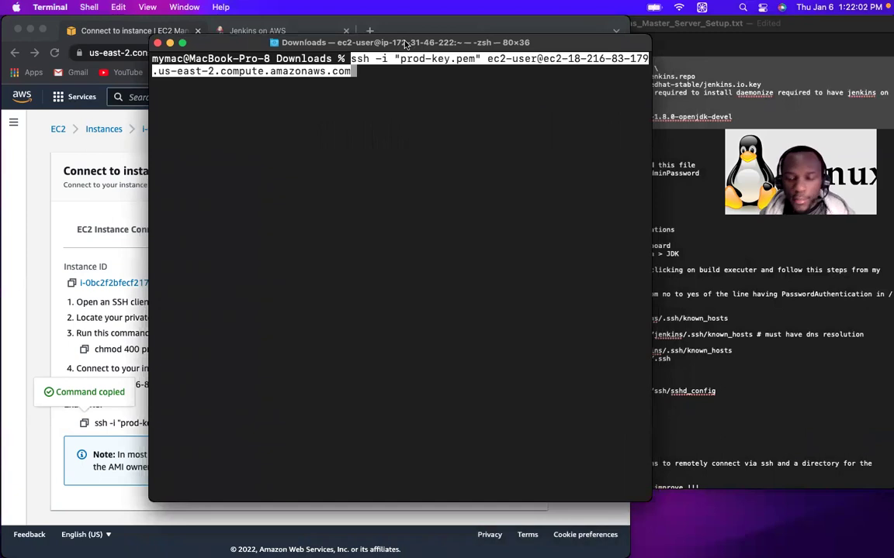
{"action": "key", "text": "Return"}
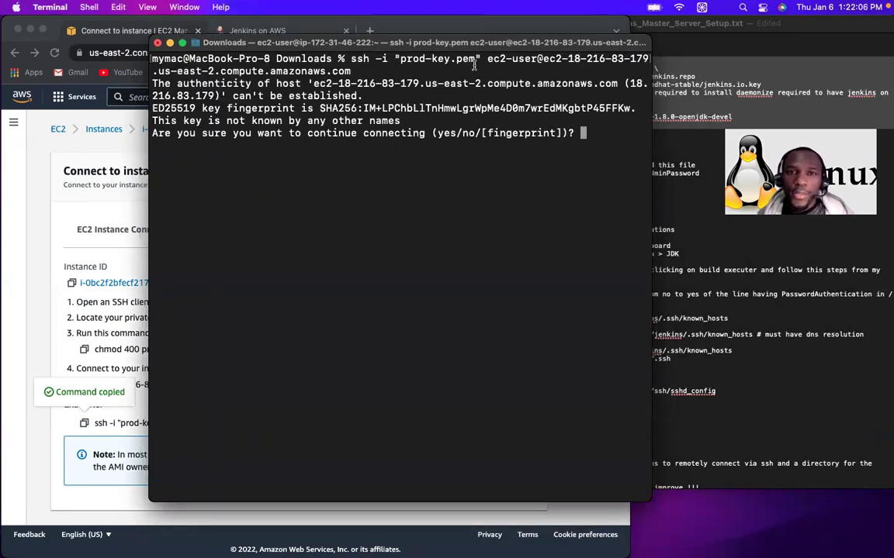
{"action": "left_click_drag", "start_coordinate": [474, 60], "coordinate": [401, 61]}
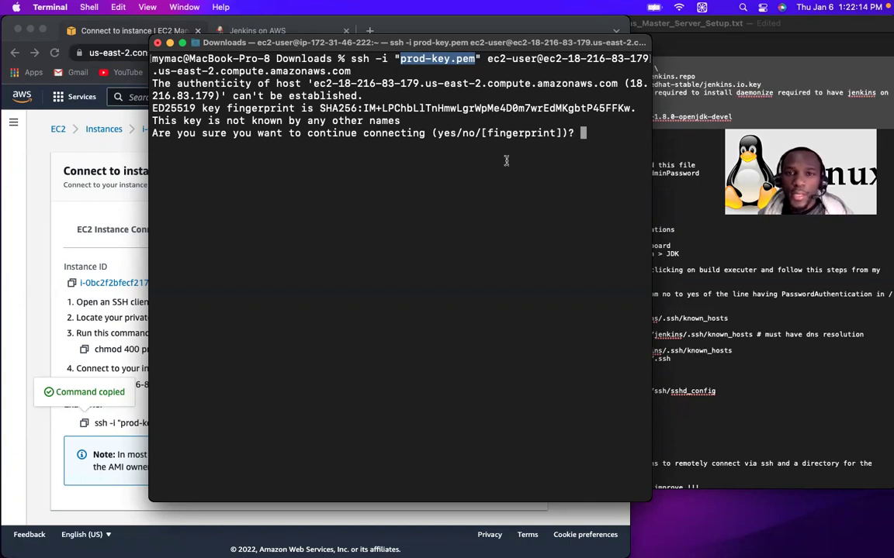
{"action": "type", "text": "yes"}
{"action": "key", "text": "Return"}
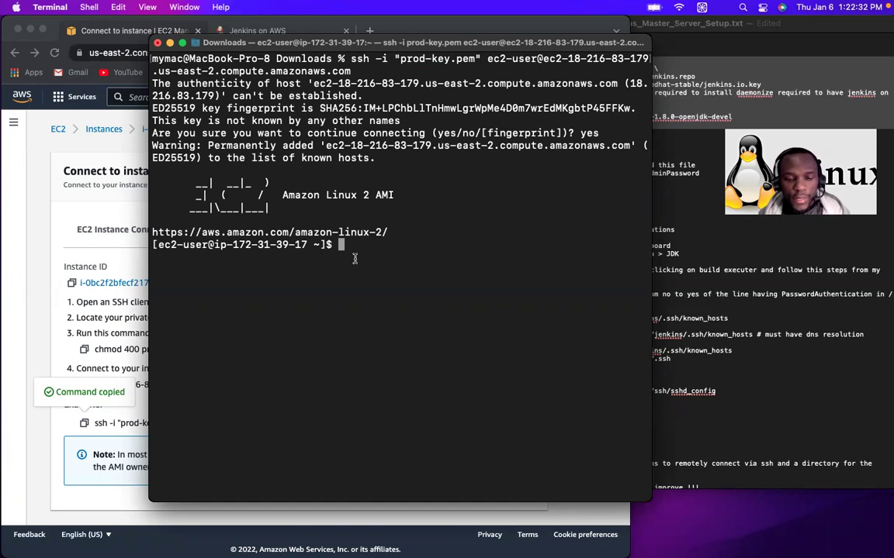
Step: Run systemctl status jenkins on the server, which reports jenkins.service not found
{"action": "type", "text": "syste"}
{"action": "key", "text": "BackSpace"}
{"action": "key", "text": "BackSpace"}
{"action": "key", "text": "BackSpace"}
{"action": "key", "text": "BackSpace"}
{"action": "key", "text": "BackSpace"}
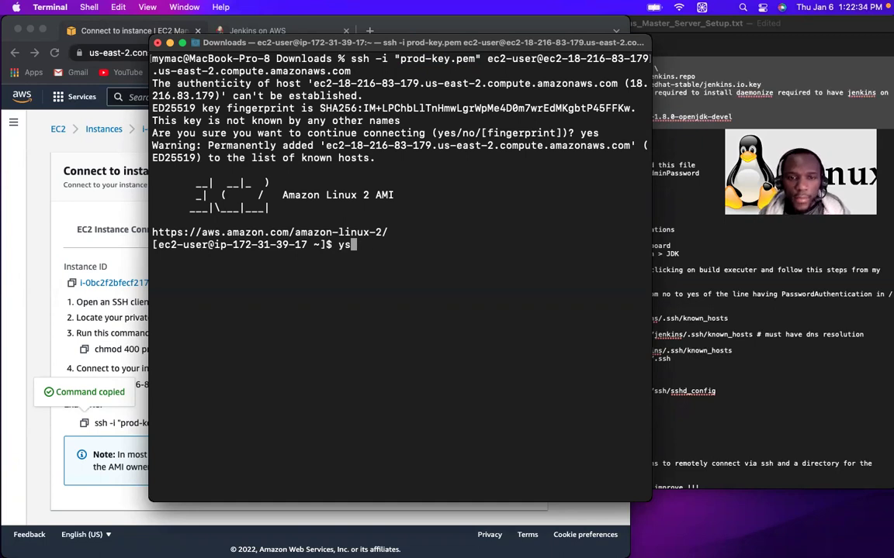
{"action": "type", "text": "systemctl"}
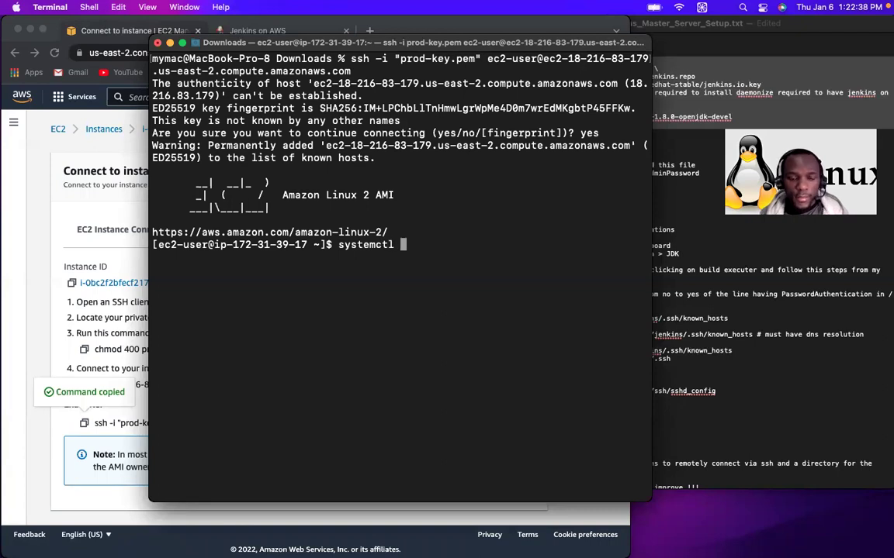
{"action": "type", "text": " stat"}
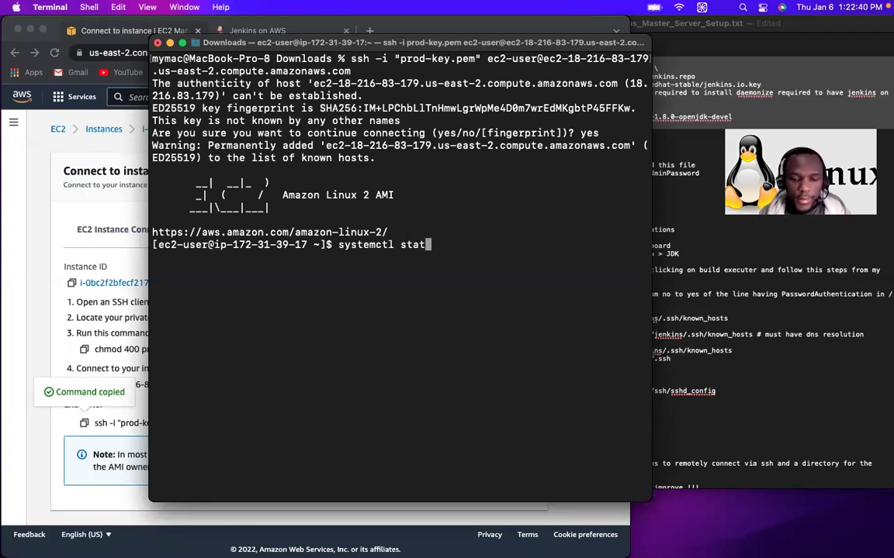
{"action": "type", "text": "us jenkins"}
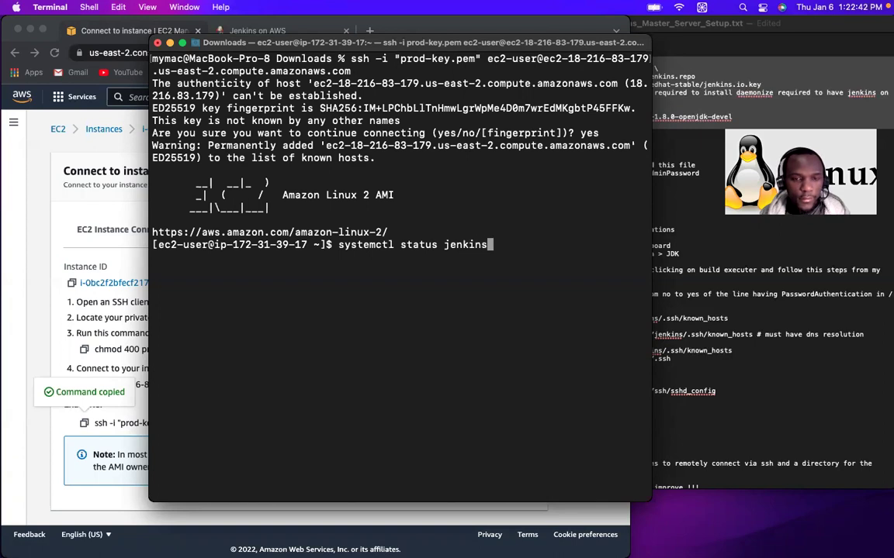
{"action": "key", "text": "Return"}
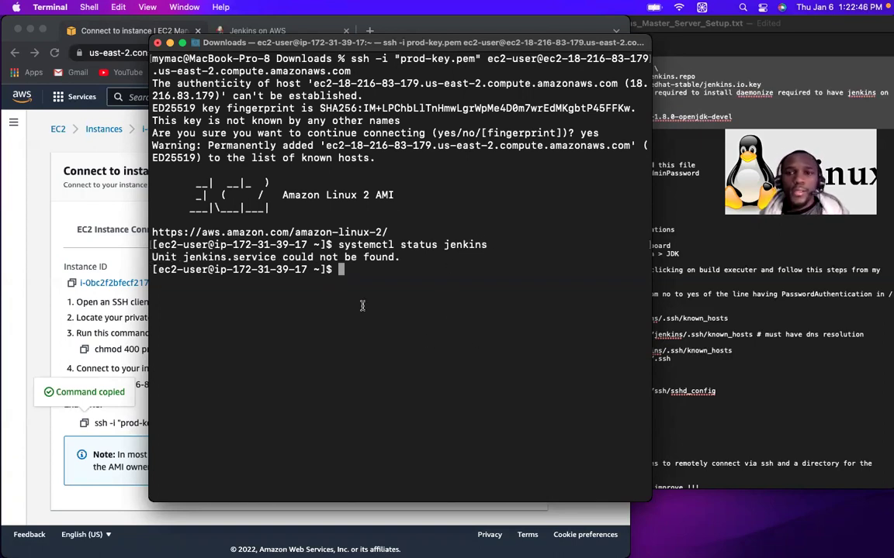
{"action": "left_click", "coordinate": [705, 91]}
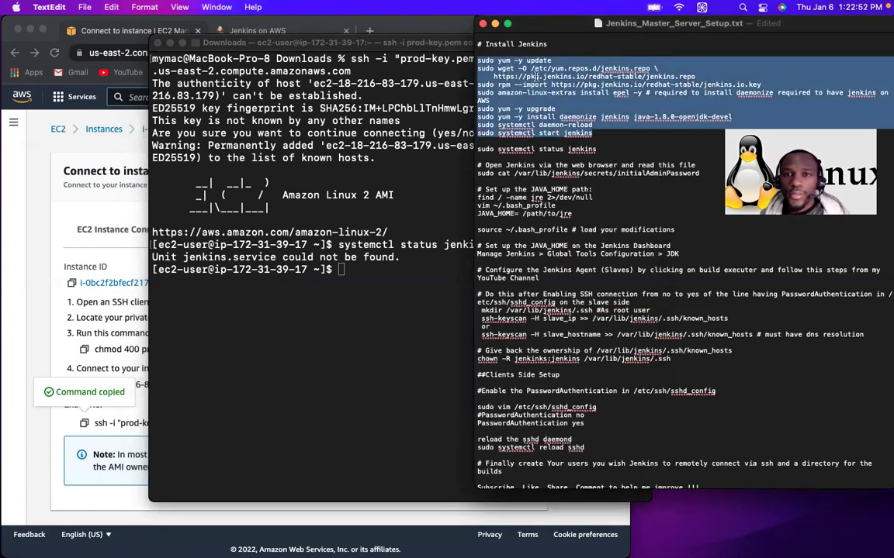
{"action": "left_click", "coordinate": [352, 289]}
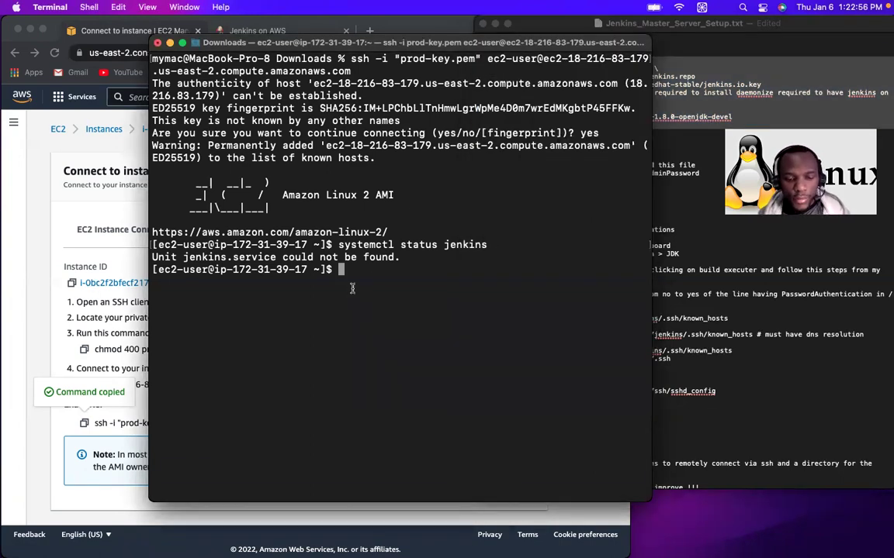
Step: Start typing ls -l /etc/ and browse all 190 Tab-completion entries under /etc/
{"action": "type", "text": "ls "}
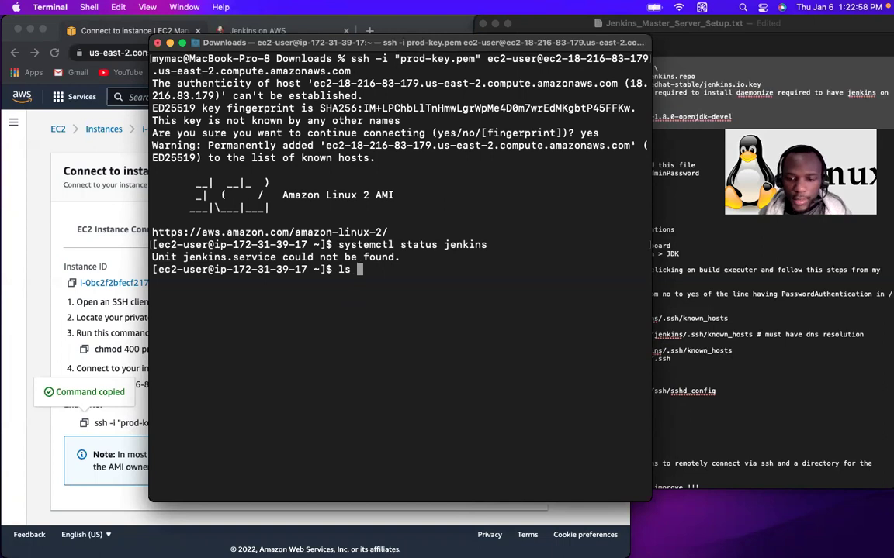
{"action": "type", "text": "-l /e"}
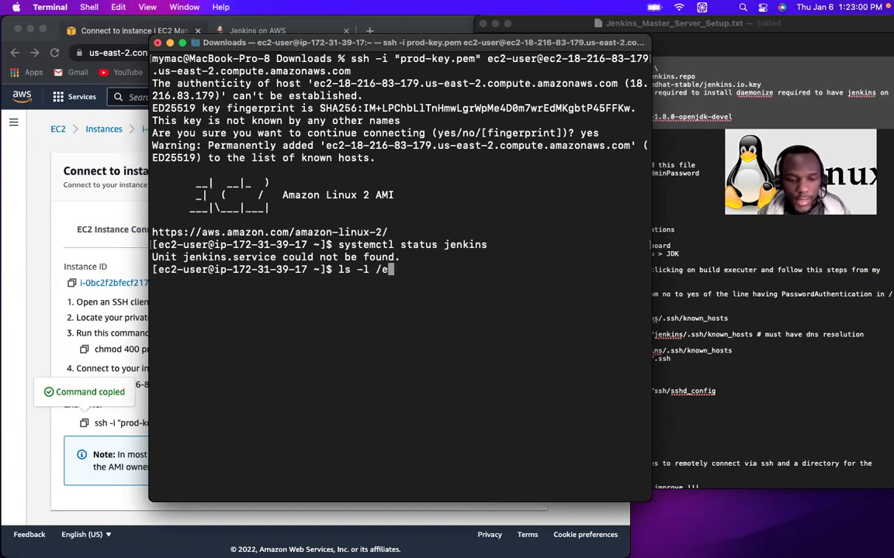
{"action": "type", "text": "tc/y"}
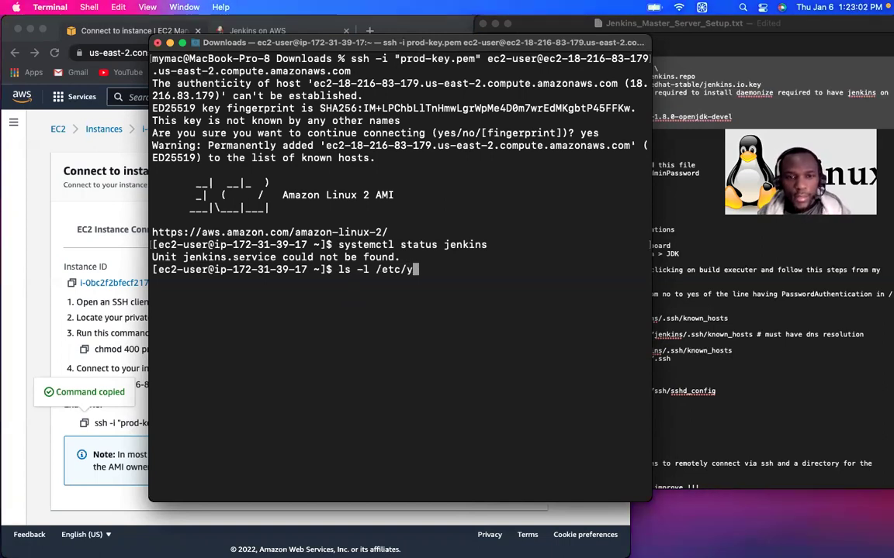
{"action": "type", "text": "um."}
{"action": "key", "text": "BackSpace"}
{"action": "key", "text": "BackSpace"}
{"action": "key", "text": "BackSpace"}
{"action": "key", "text": "BackSpace"}
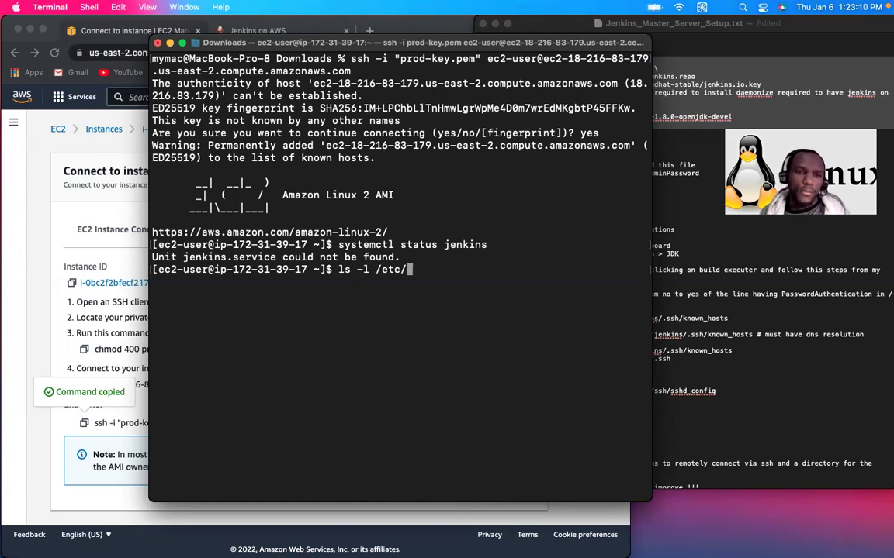
{"action": "key", "text": "Tab"}
{"action": "key", "text": "Tab"}
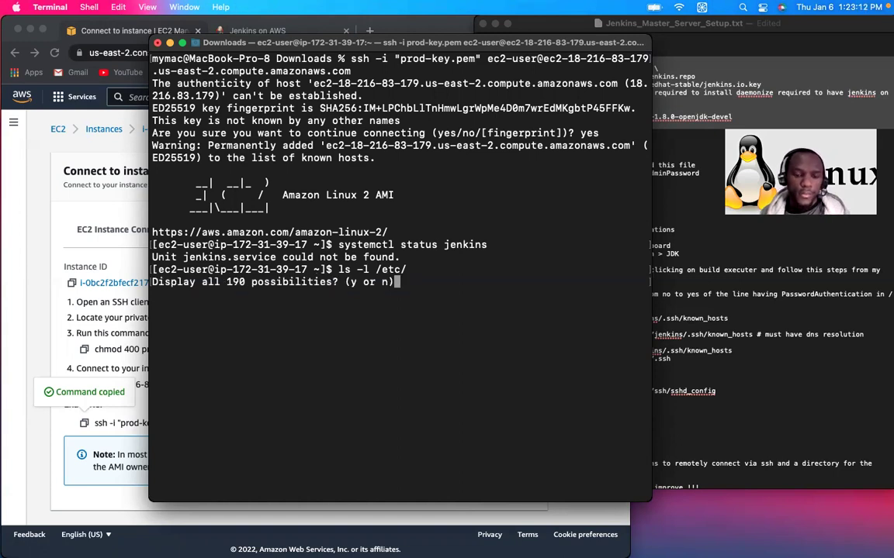
{"action": "key", "text": "y"}
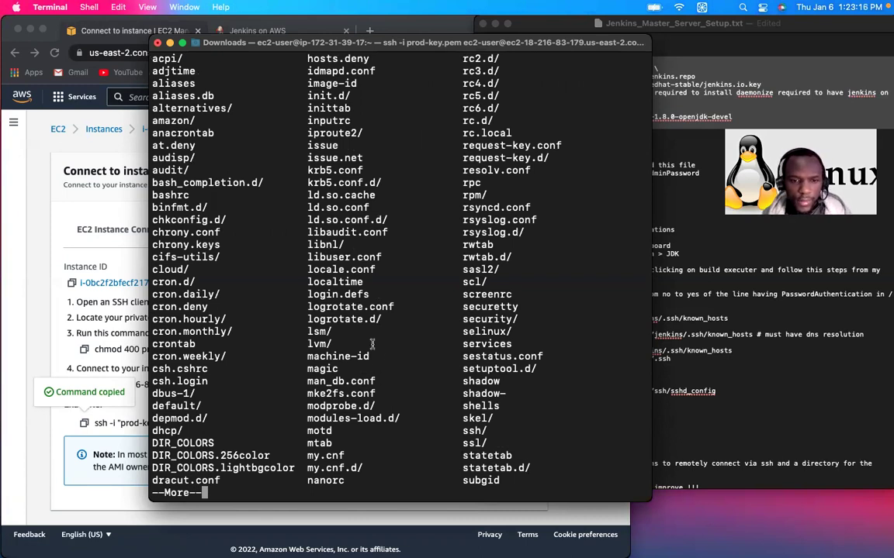
{"action": "scroll", "coordinate": [467, 169], "scroll_direction": "up", "scroll_amount": 5}
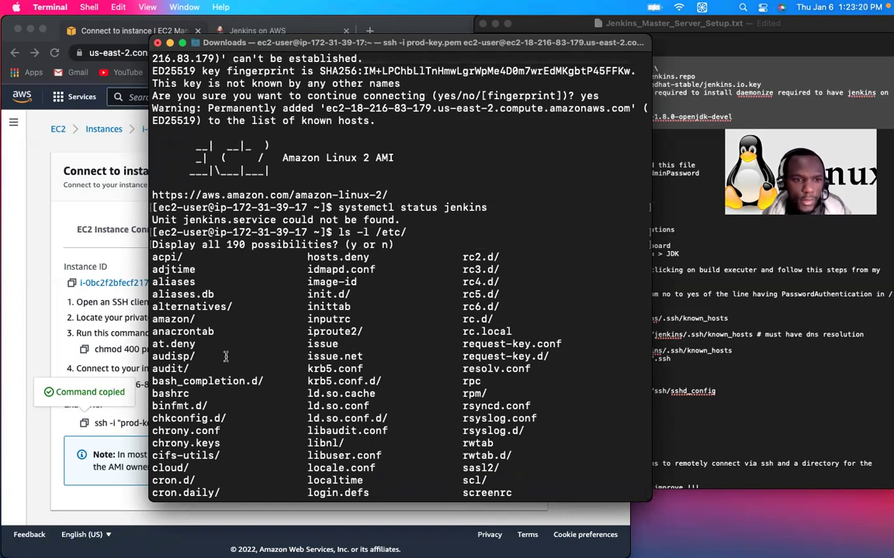
{"action": "scroll", "coordinate": [226, 356], "scroll_direction": "down", "scroll_amount": 5}
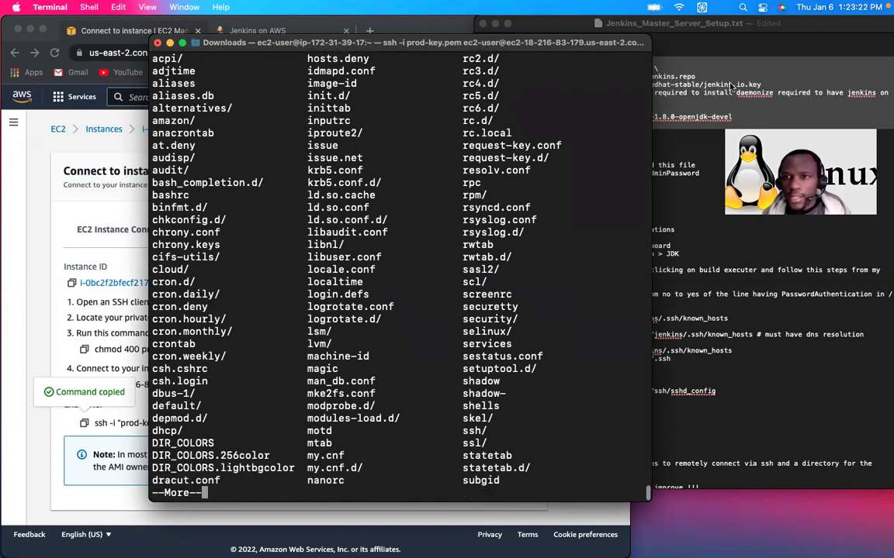
{"action": "left_click", "coordinate": [729, 86]}
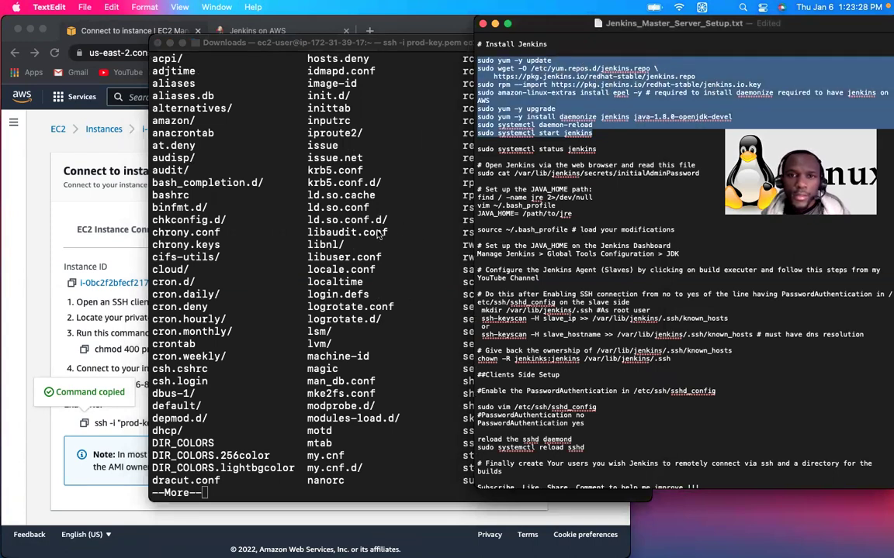
{"action": "key", "text": "super+x"}
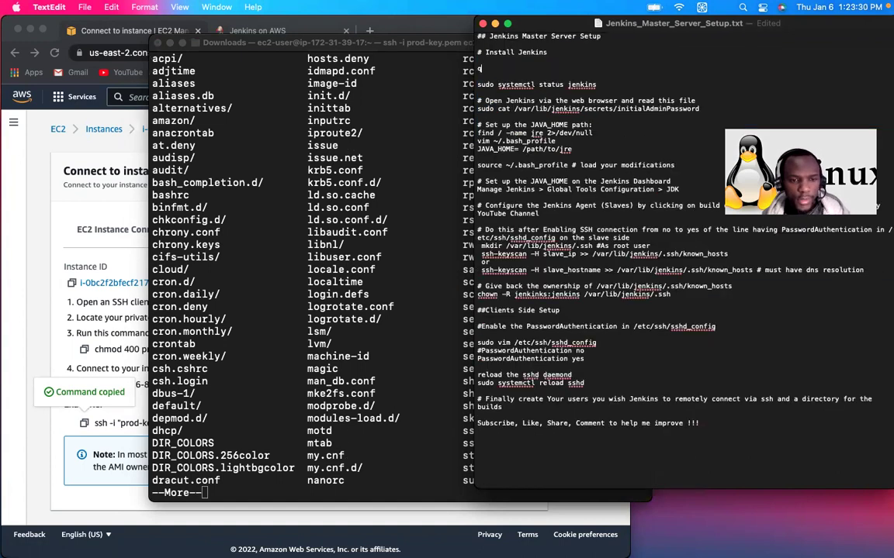
{"action": "key", "text": "BackSpace"}
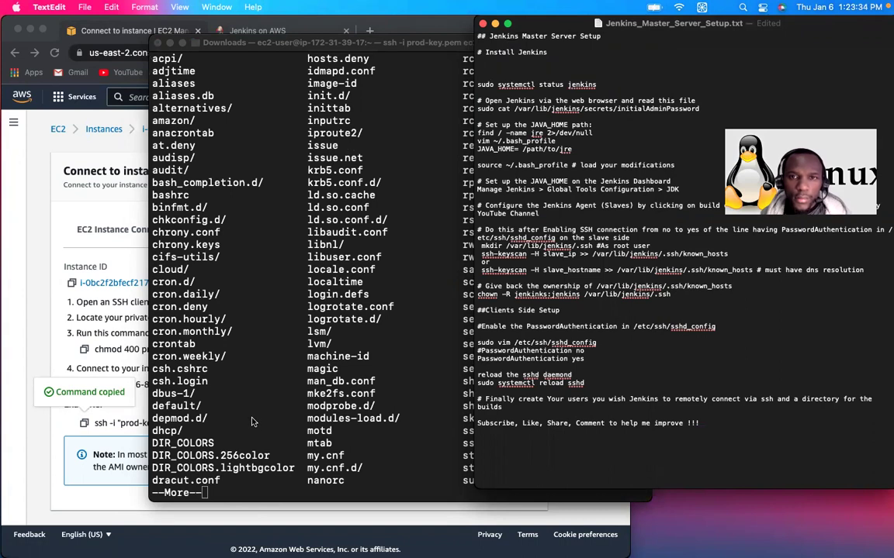
{"action": "left_click", "coordinate": [251, 418]}
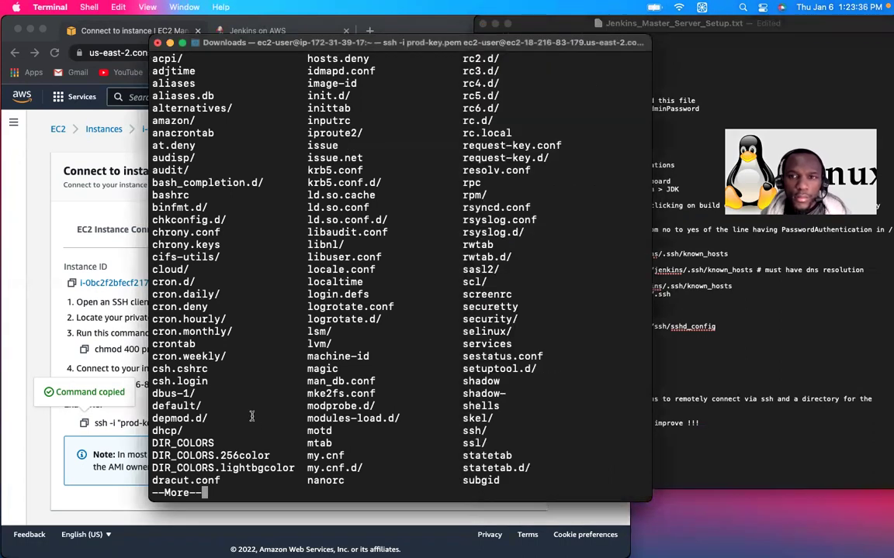
Step: List /etc/yum.repos.d/, showing amzn2-core.repo, amzn2-extras.repo and jenkins.repo
{"action": "left_click", "coordinate": [681, 140]}
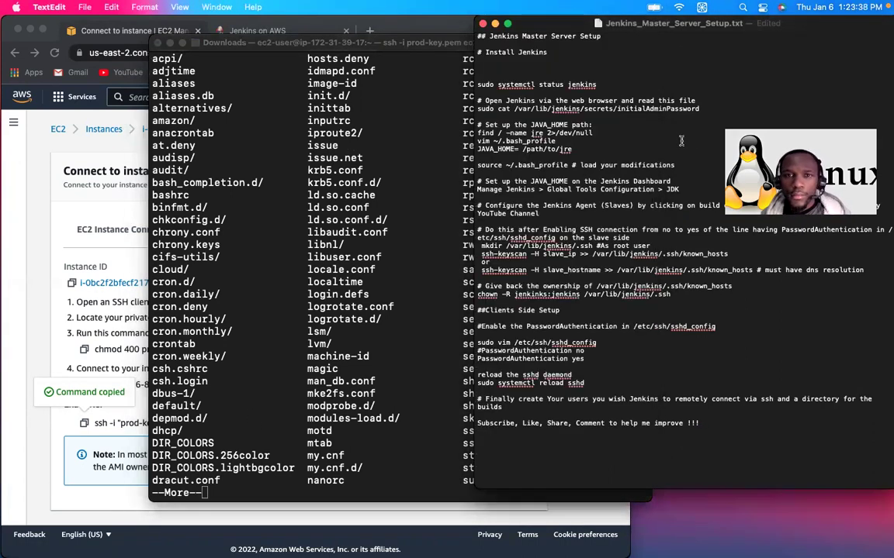
{"action": "scroll", "coordinate": [681, 140], "scroll_direction": "up", "scroll_amount": 5}
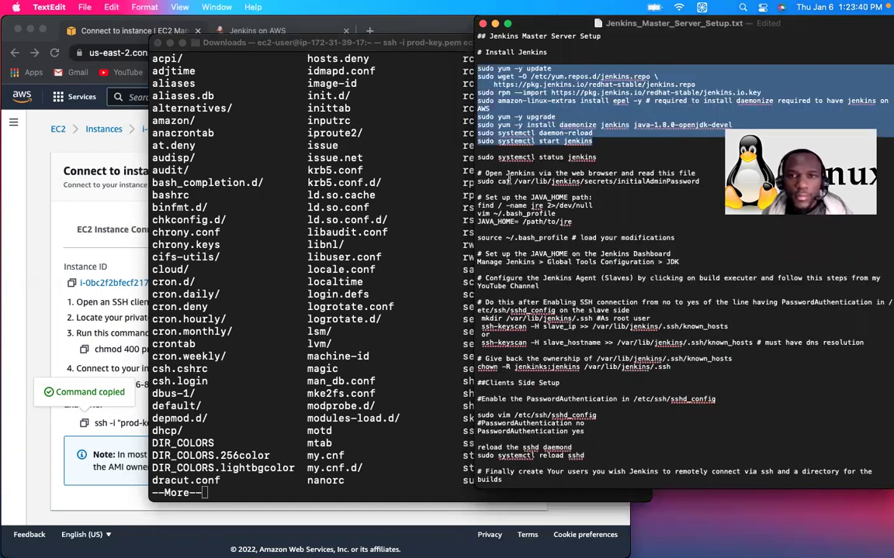
{"action": "left_click", "coordinate": [236, 458]}
{"action": "type", "text": "qls -l /etc/"}
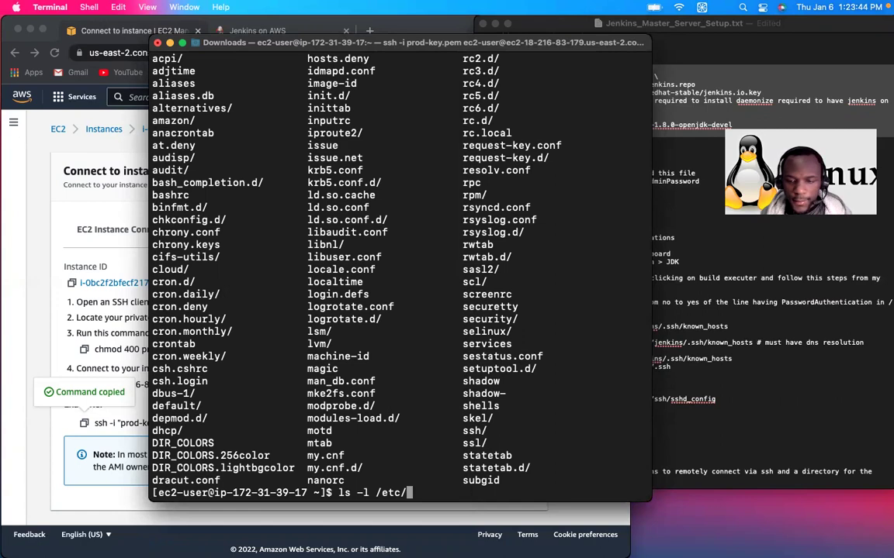
{"action": "key", "text": "ctrl+l"}
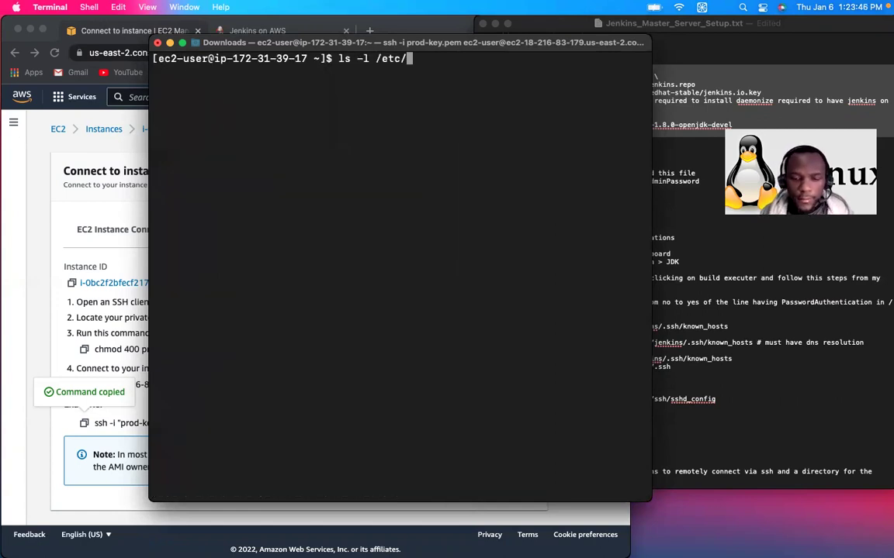
{"action": "type", "text": "yum"}
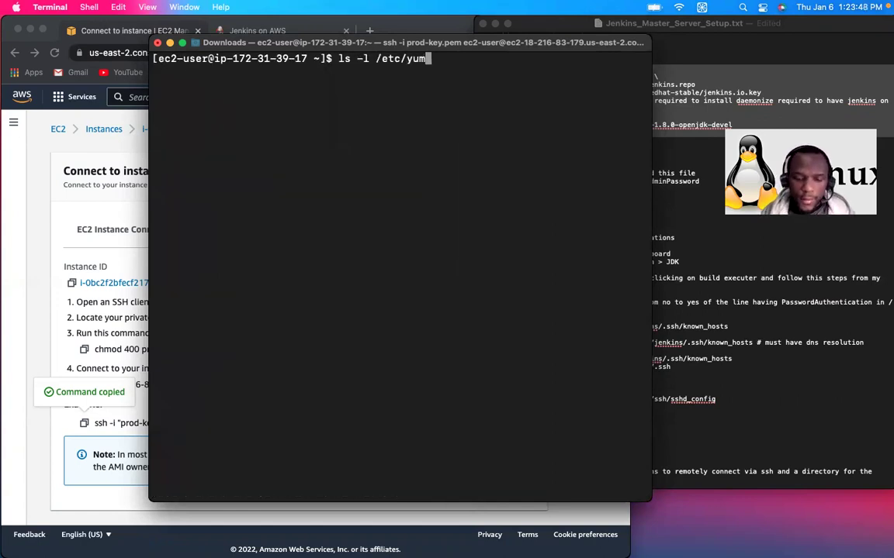
{"action": "type", "text": ".rep"}
{"action": "key", "text": "Tab"}
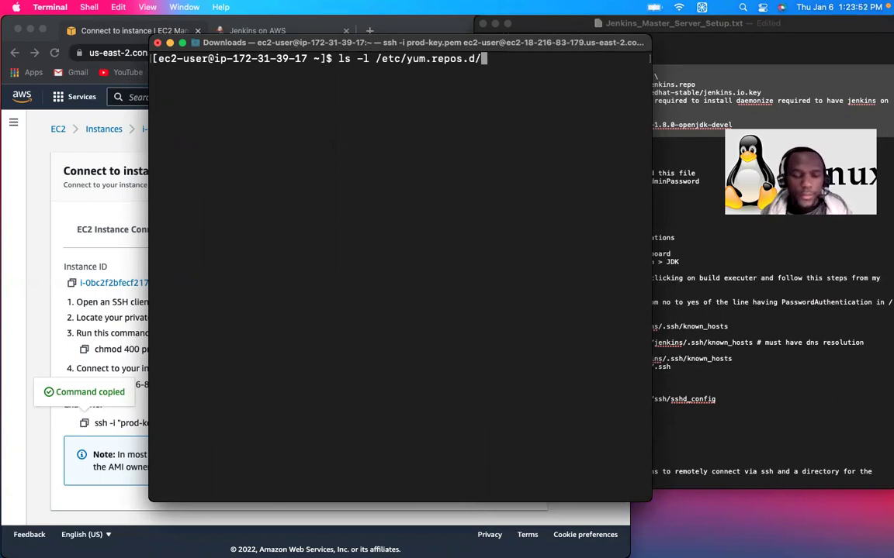
{"action": "key", "text": "Return"}
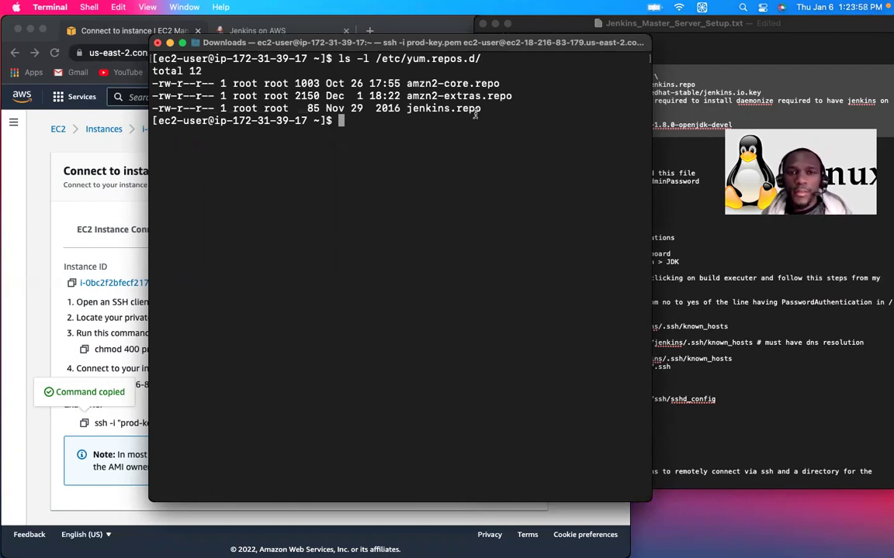
Step: Copy the sudo rpm --import Jenkins key command from the setup notes and run it on the server
{"action": "left_click", "coordinate": [726, 99]}
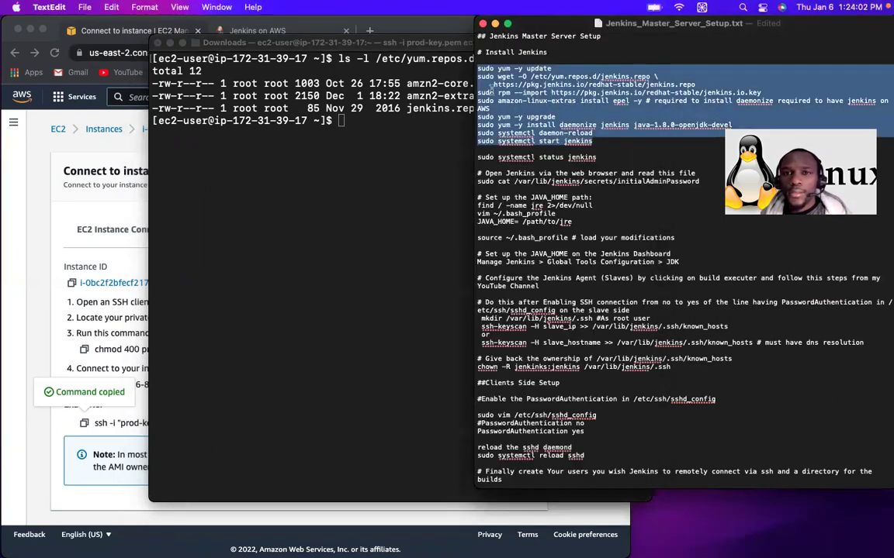
{"action": "left_click", "coordinate": [656, 98]}
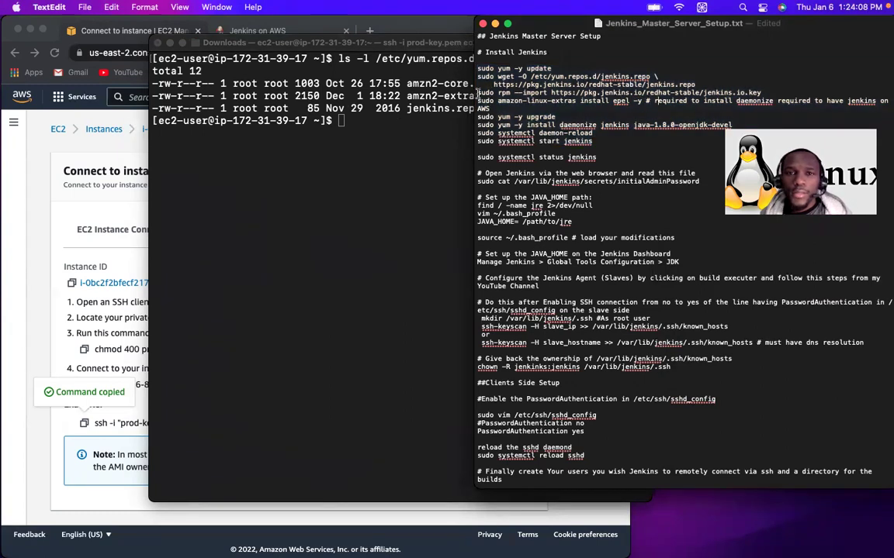
{"action": "left_click_drag", "start_coordinate": [479, 91], "coordinate": [696, 85]}
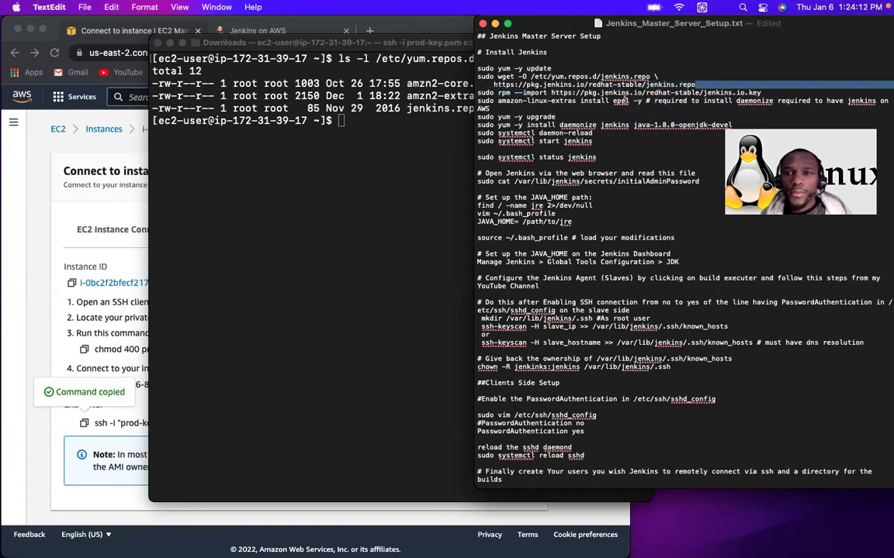
{"action": "left_click_drag", "start_coordinate": [477, 92], "coordinate": [764, 93]}
{"action": "key", "text": "super+c"}
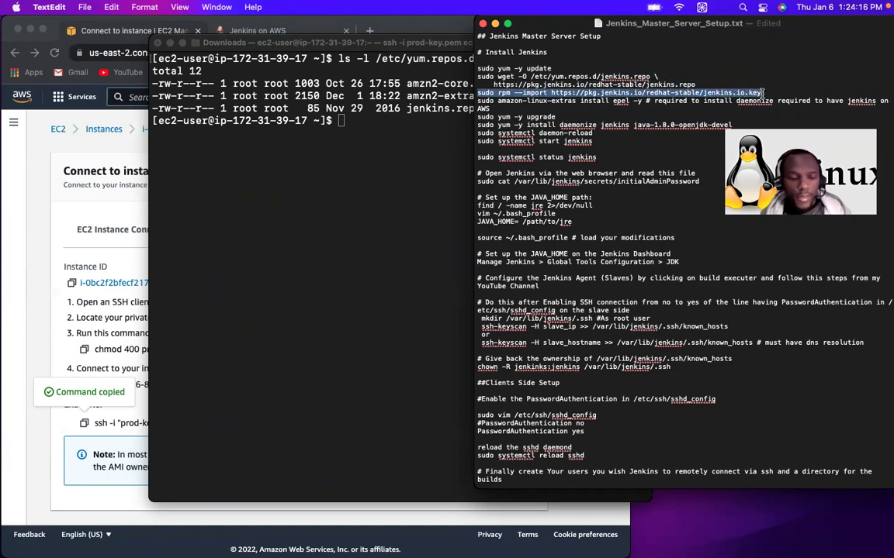
{"action": "left_click", "coordinate": [348, 121]}
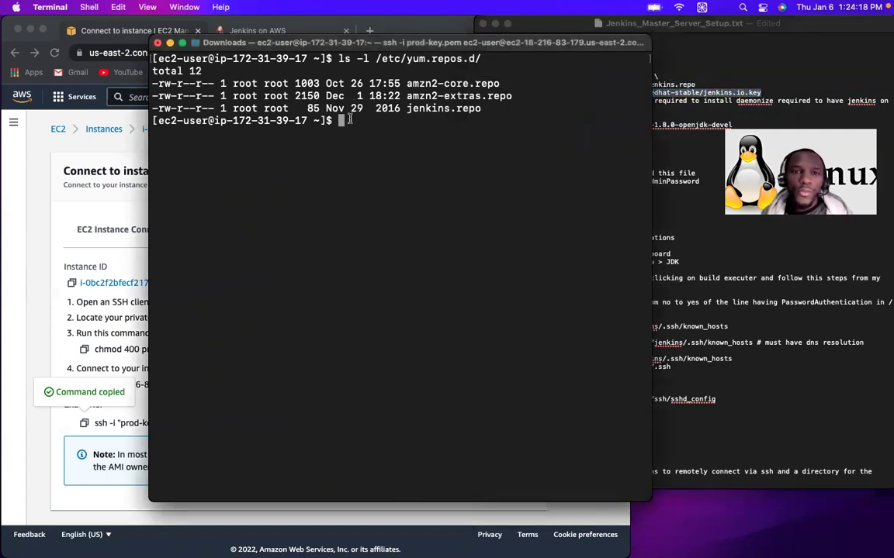
{"action": "key", "text": "super+v"}
{"action": "key", "text": "Return"}
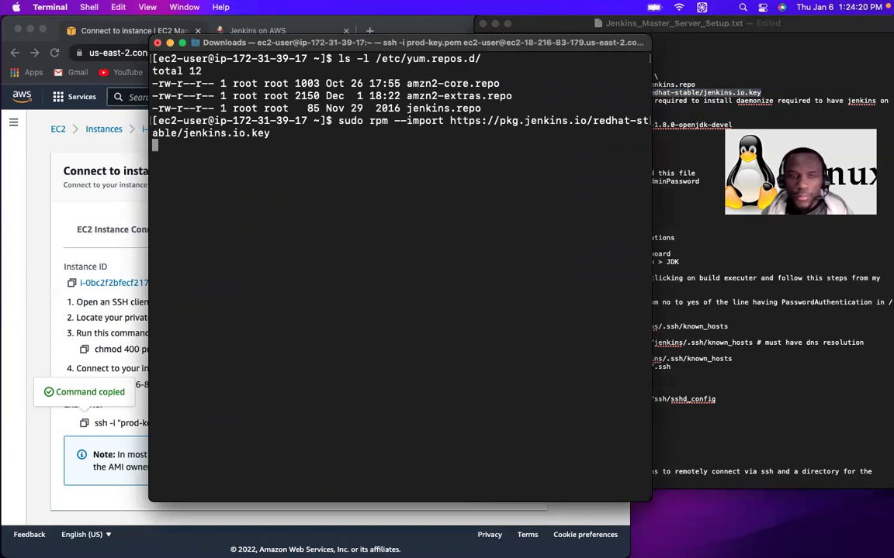
Step: Paste 'sudo amazon-linux-extras install epel -y' from the notes into Terminal
{"action": "key", "text": "super+Tab"}
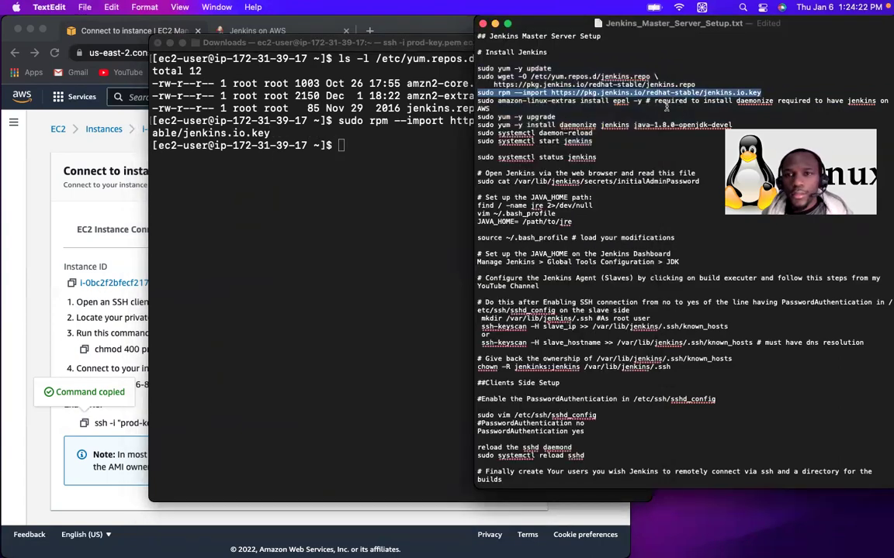
{"action": "left_click_drag", "start_coordinate": [478, 100], "coordinate": [640, 100]}
{"action": "key", "text": "super+c"}
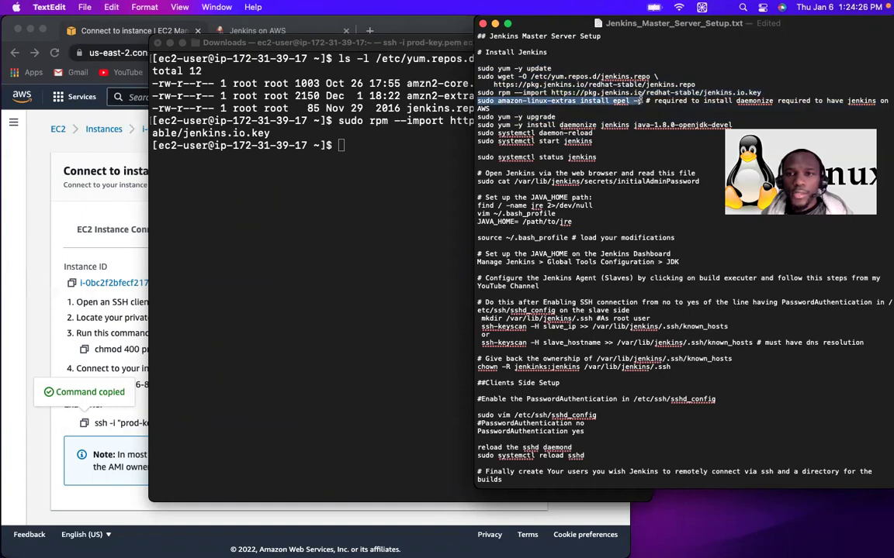
{"action": "left_click", "coordinate": [409, 118]}
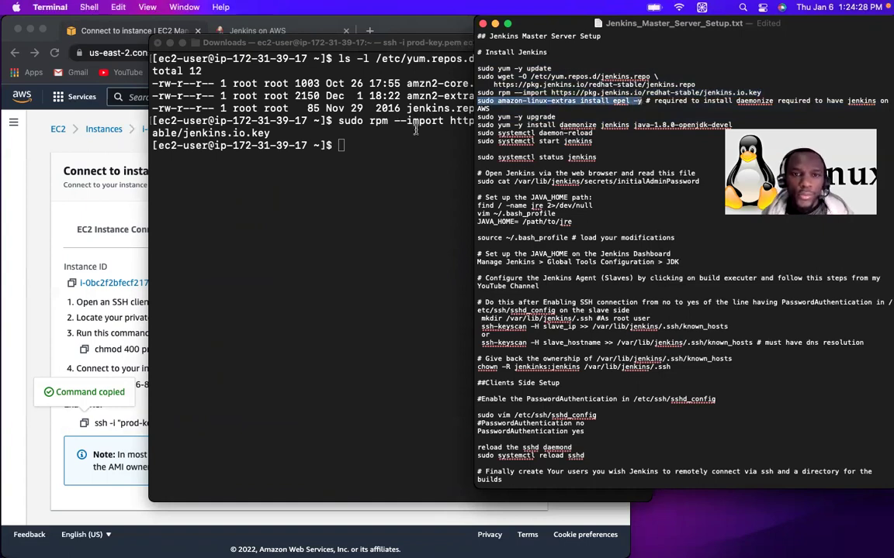
{"action": "key", "text": "super+v"}
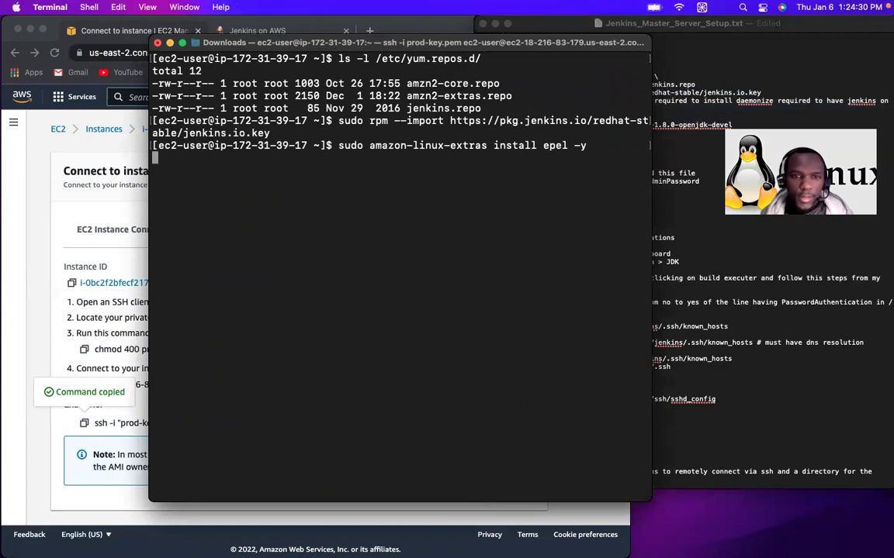
Step: Install EPEL, then run 'sudo yum -y upgrade' copied from the setup notes
{"action": "key", "text": "Return"}
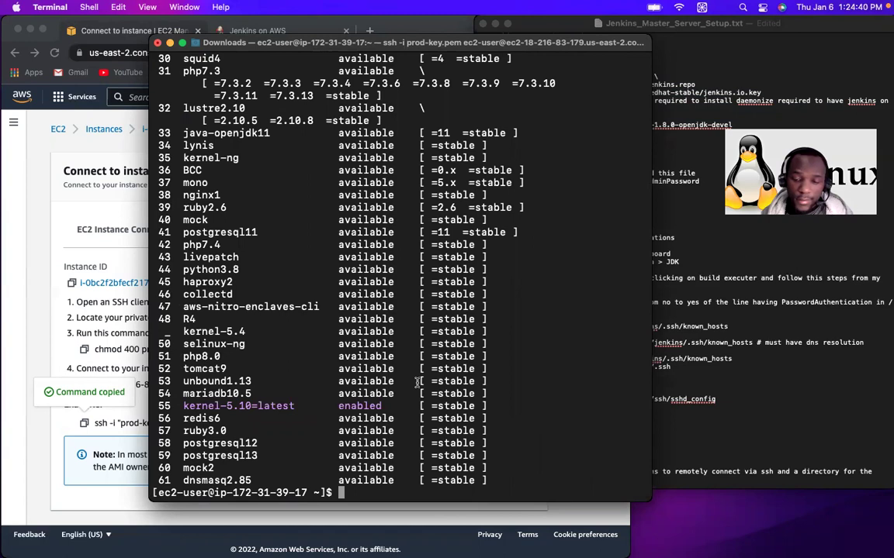
{"action": "key", "text": "ctrl+l"}
{"action": "left_click", "coordinate": [699, 172]}
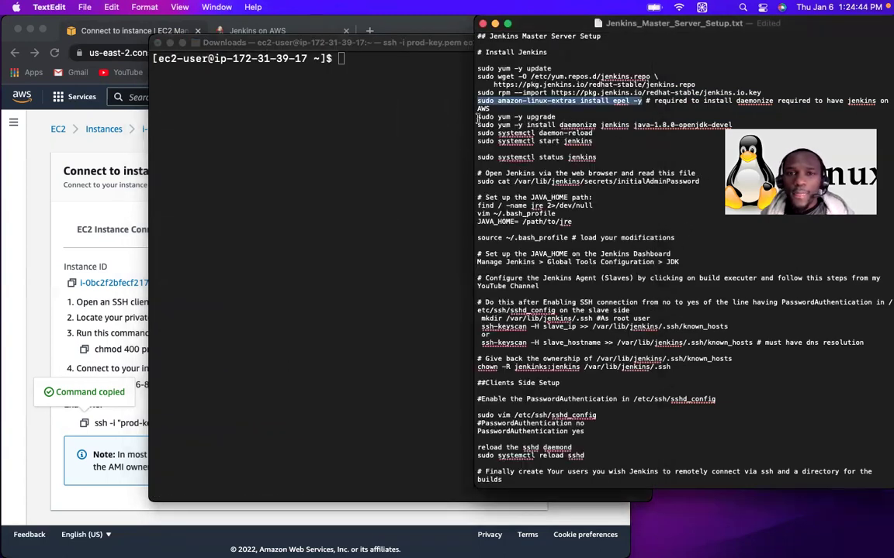
{"action": "left_click_drag", "start_coordinate": [476, 118], "coordinate": [557, 116]}
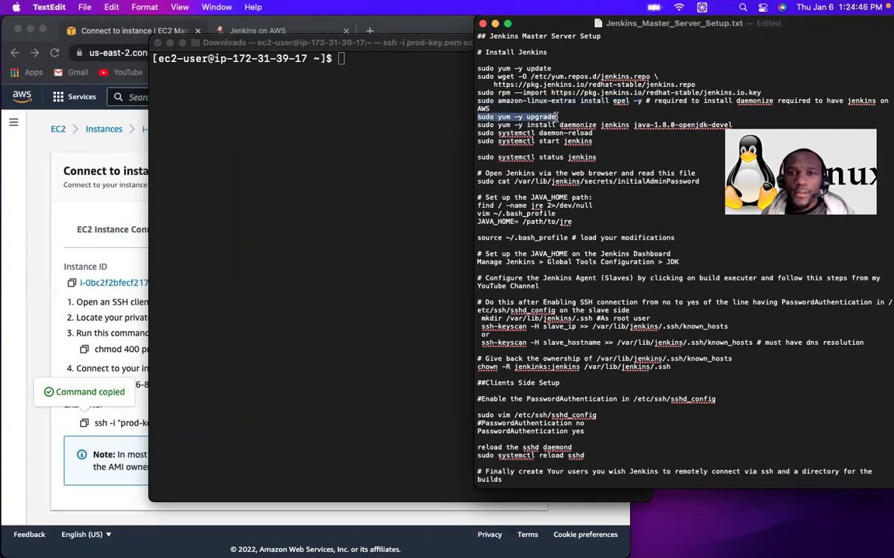
{"action": "key", "text": "super+c"}
{"action": "left_click_drag", "start_coordinate": [321, 42], "coordinate": [321, 47]}
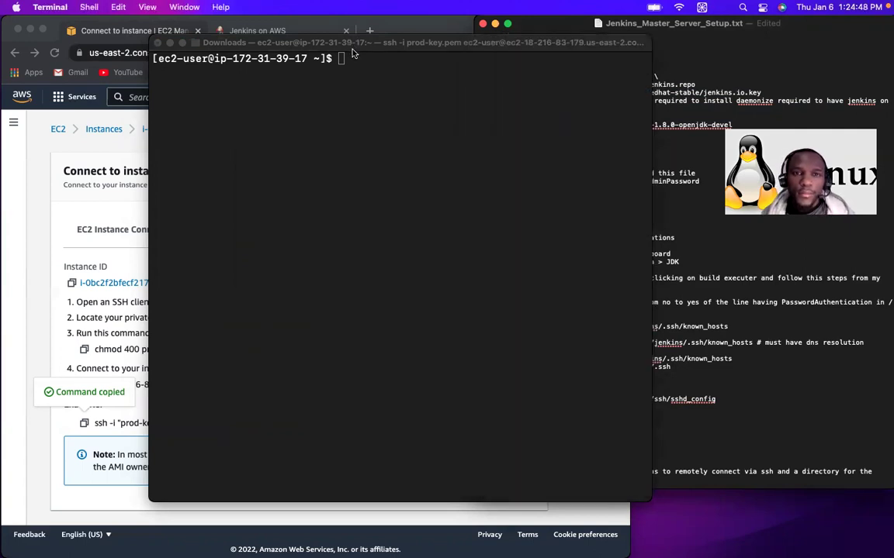
{"action": "key", "text": "super+v"}
{"action": "key", "text": "Return"}
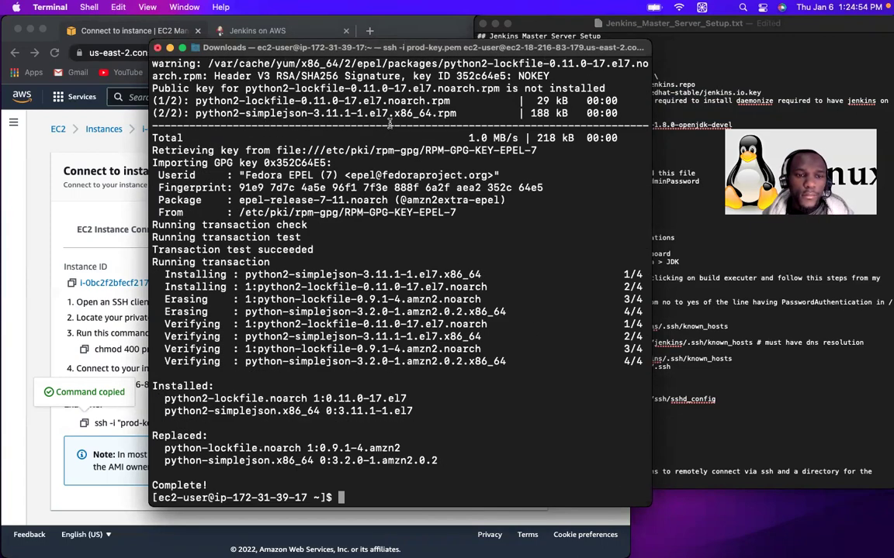
Step: Clear Terminal and paste 'sudo yum -y install daemonize jenkins java-1.8.0-openjdk-devel' at the prompt
{"action": "key", "text": "super+Tab"}
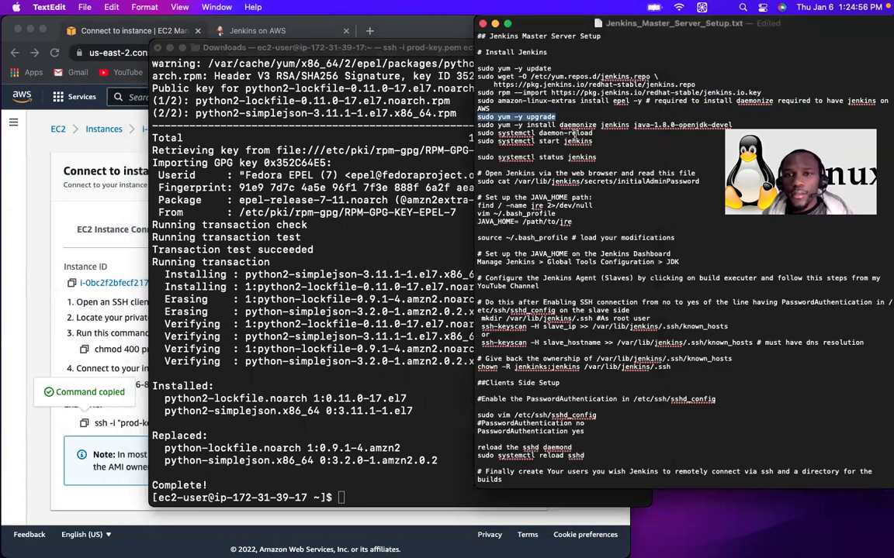
{"action": "left_click", "coordinate": [476, 125]}
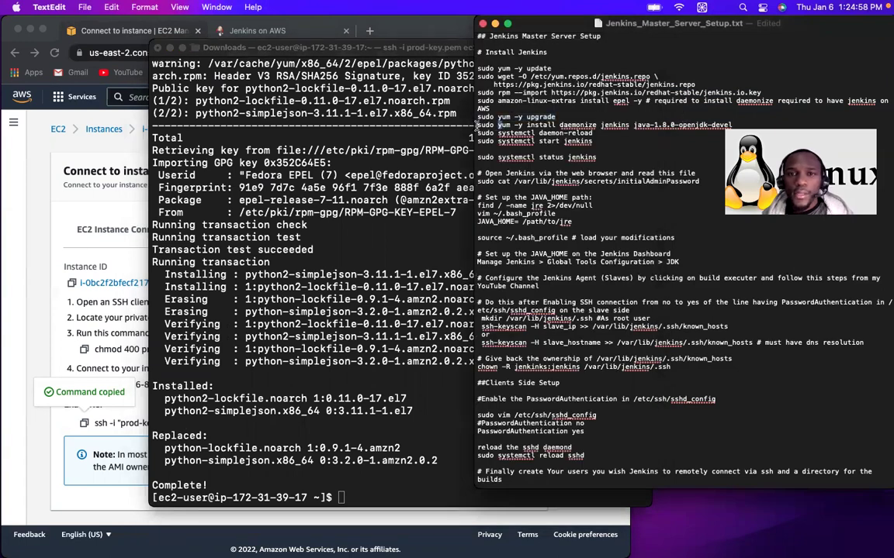
{"action": "left_click_drag", "start_coordinate": [476, 125], "coordinate": [730, 120]}
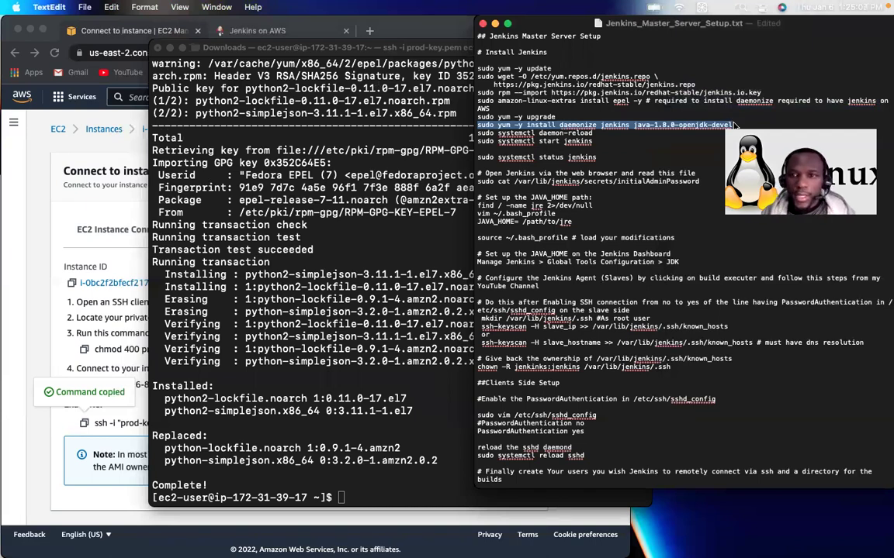
{"action": "left_click", "coordinate": [365, 486]}
{"action": "key", "text": "super+k"}
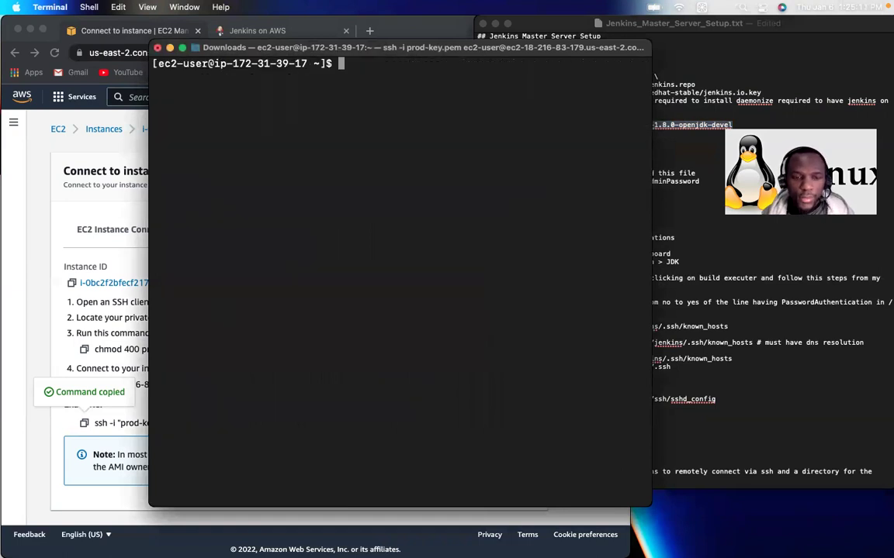
{"action": "key", "text": "super+v"}
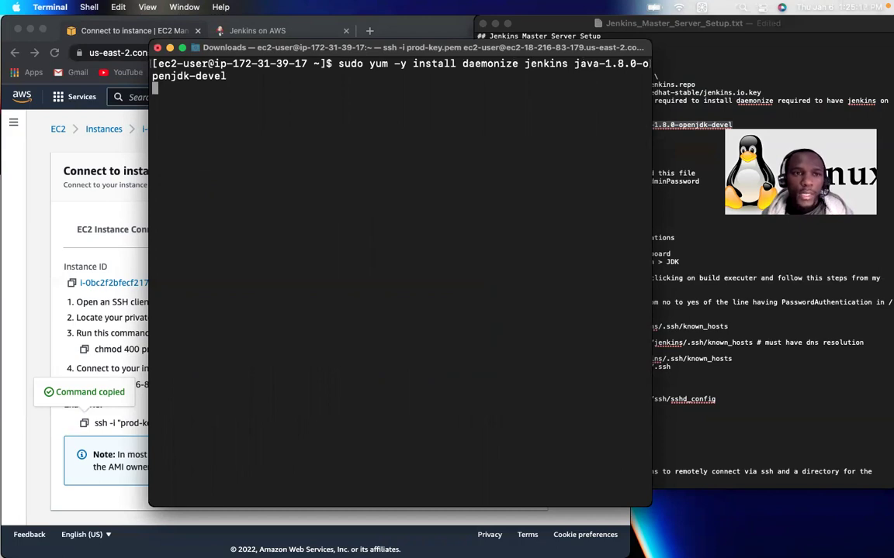
Step: Run the yum install and review the package table listing daemonize, jenkins and java-1.8.0-openjdk-devel
{"action": "key", "text": "Return"}
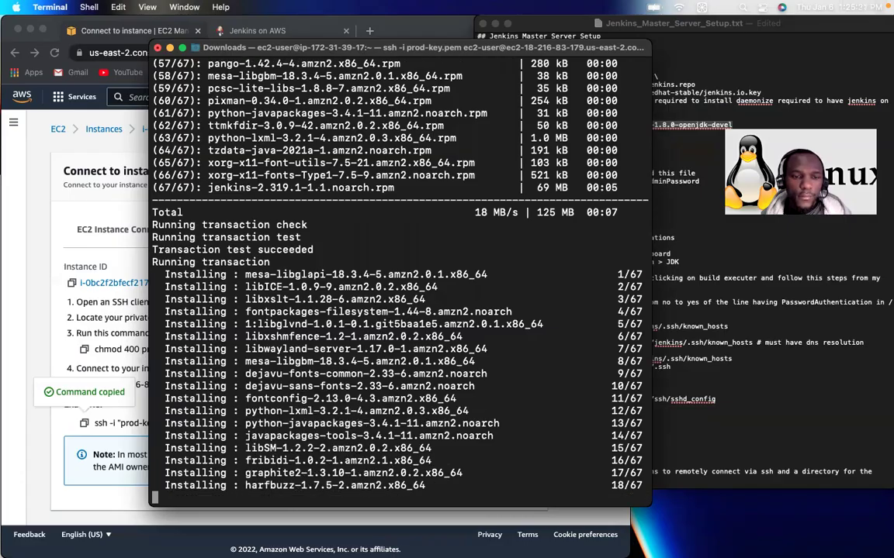
{"action": "scroll", "coordinate": [558, 198], "scroll_direction": "up", "scroll_amount": 15}
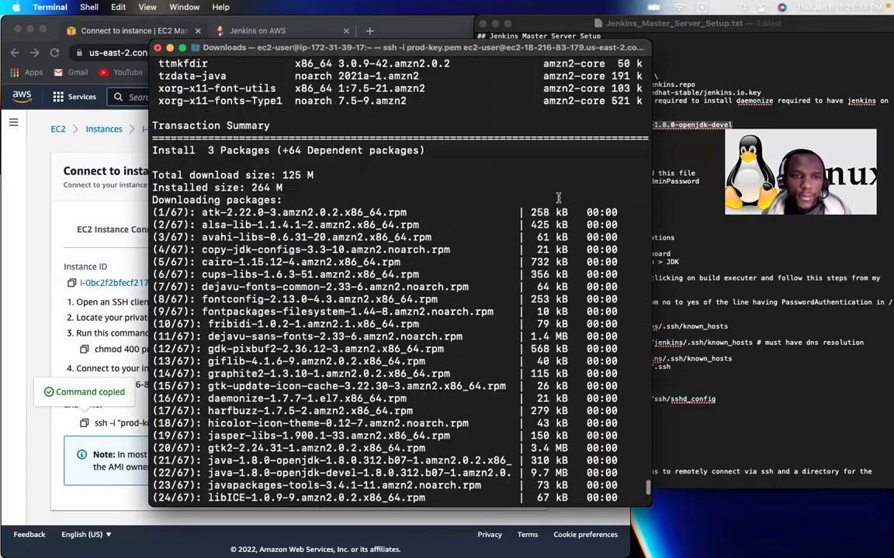
{"action": "scroll", "coordinate": [557, 198], "scroll_direction": "down", "scroll_amount": 10}
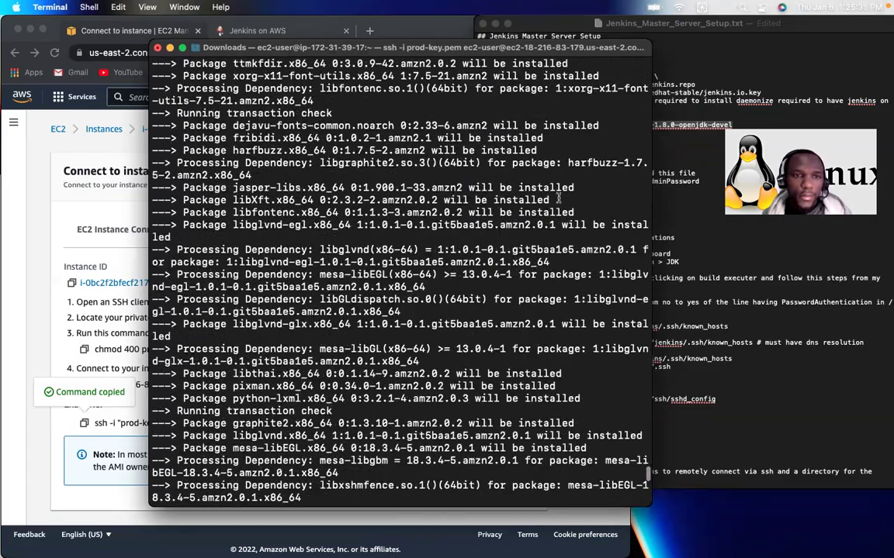
{"action": "scroll", "coordinate": [558, 197], "scroll_direction": "up", "scroll_amount": 2}
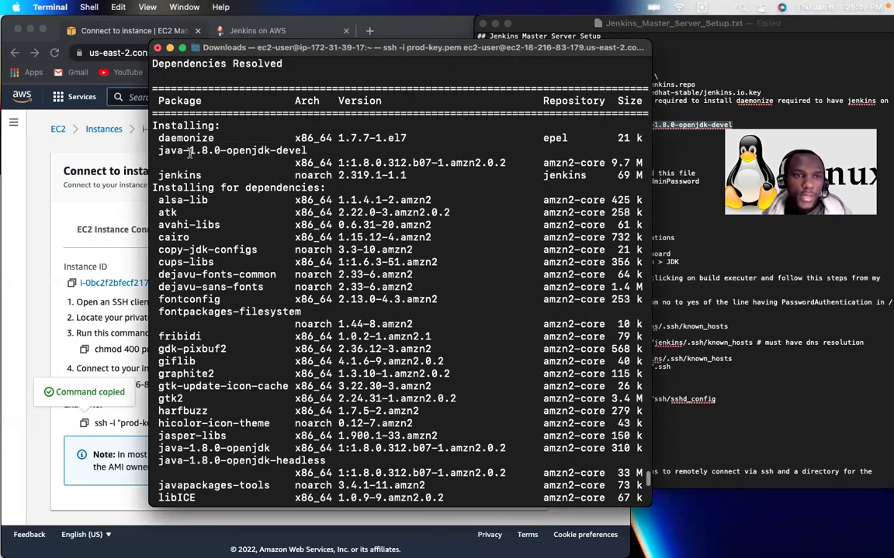
{"action": "left_click_drag", "start_coordinate": [156, 137], "coordinate": [214, 138]}
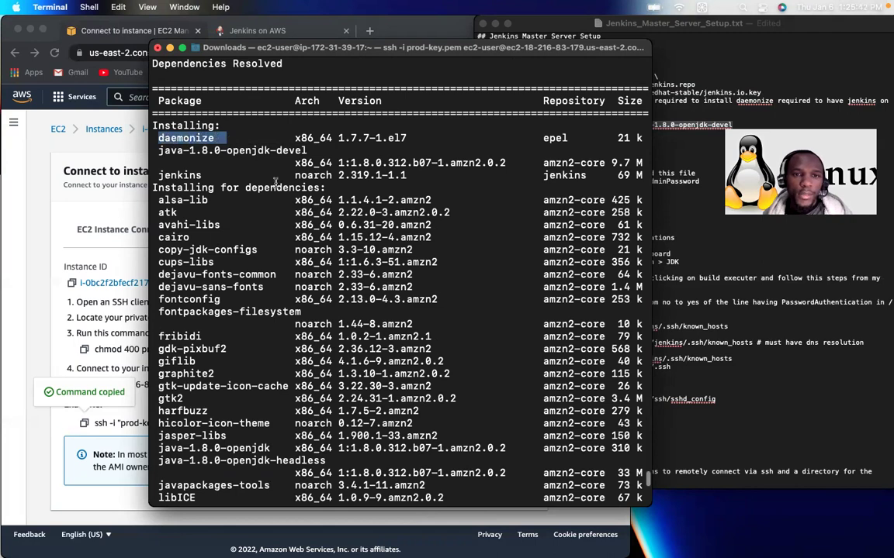
{"action": "left_click_drag", "start_coordinate": [204, 176], "coordinate": [158, 176]}
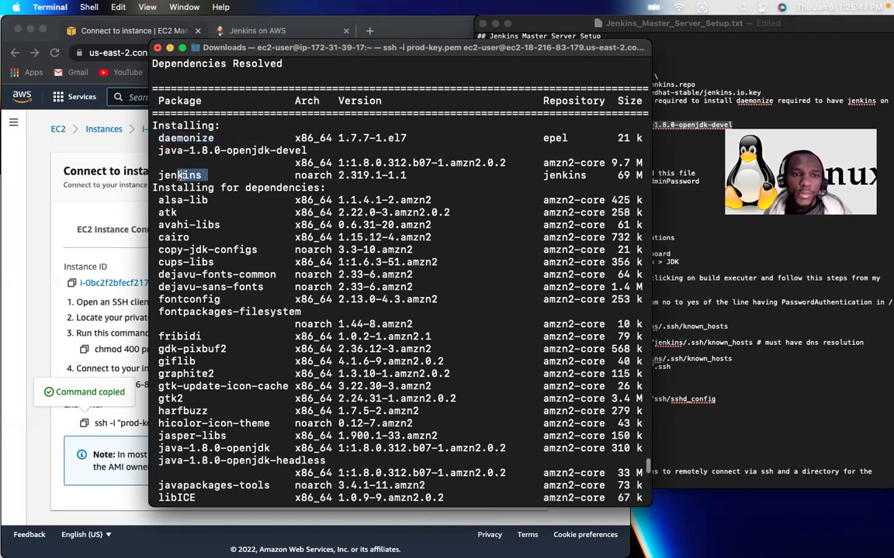
{"action": "scroll", "coordinate": [163, 176], "scroll_direction": "down", "scroll_amount": 15}
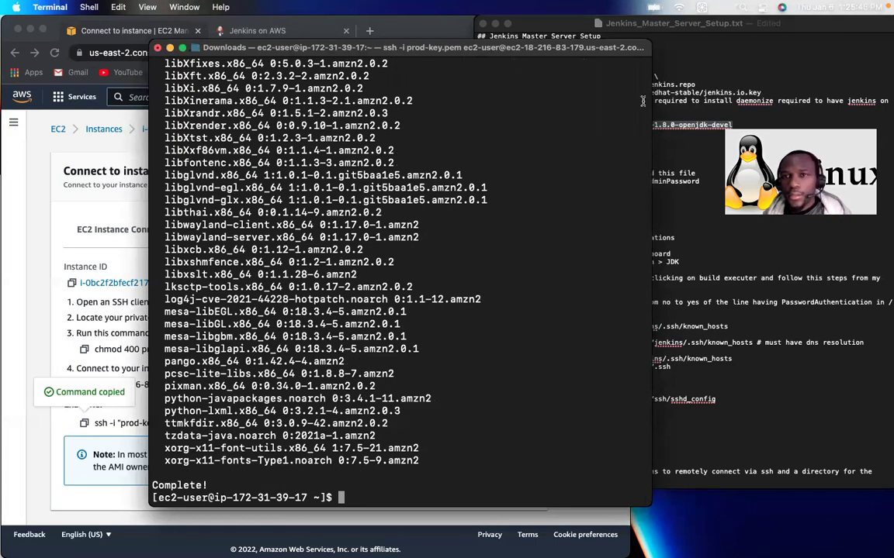
{"action": "left_click", "coordinate": [669, 103]}
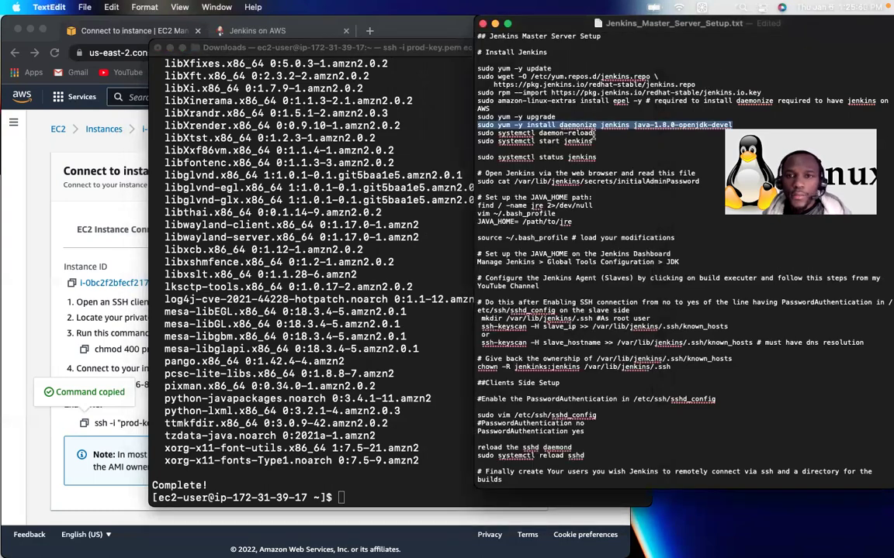
Step: Run 'sudo systemctl daemon-reload' copied from the setup notes
{"action": "left_click", "coordinate": [594, 134]}
{"action": "left_click_drag", "start_coordinate": [594, 134], "coordinate": [478, 134]}
{"action": "key", "text": "super+c"}
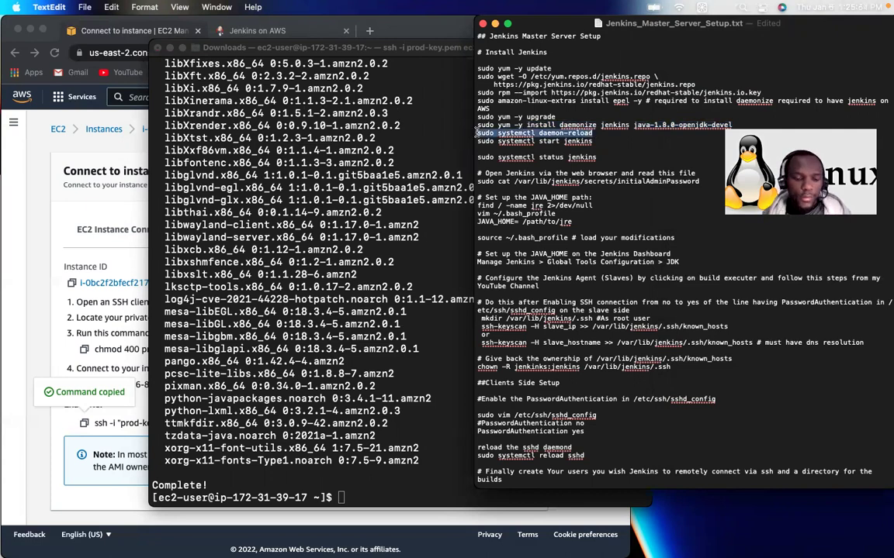
{"action": "left_click", "coordinate": [360, 477]}
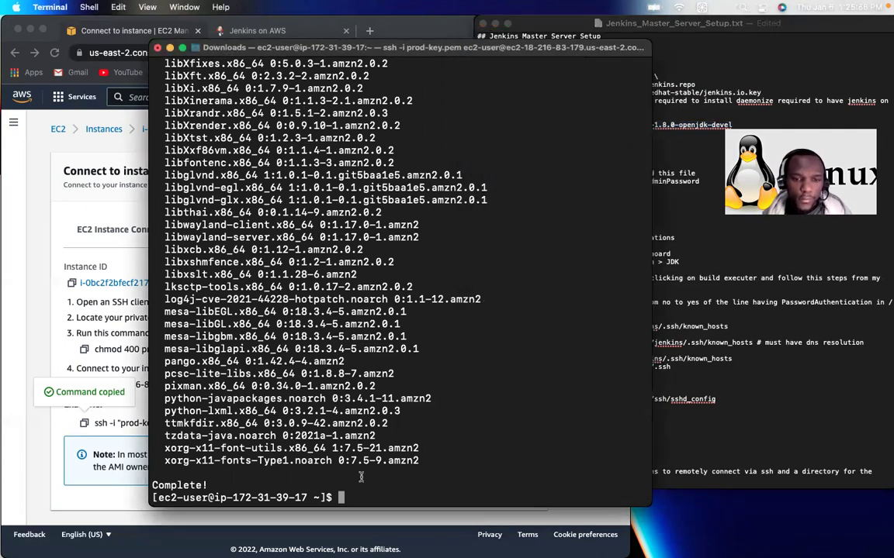
{"action": "key", "text": "super+v"}
{"action": "key", "text": "Return"}
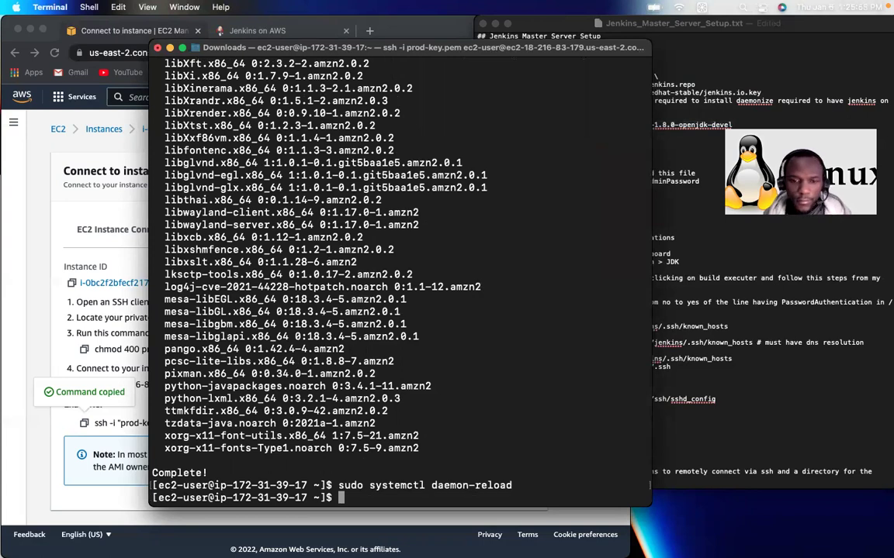
Step: Start Jenkins with 'sudo systemctl start jenkins' and confirm its status is active (running)
{"action": "left_click", "coordinate": [685, 196]}
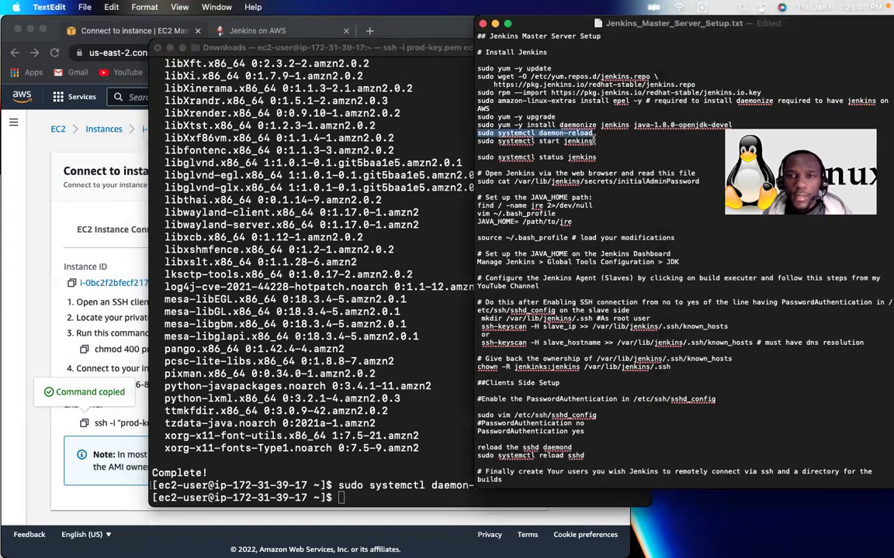
{"action": "left_click_drag", "start_coordinate": [594, 141], "coordinate": [476, 140]}
{"action": "key", "text": "super+c"}
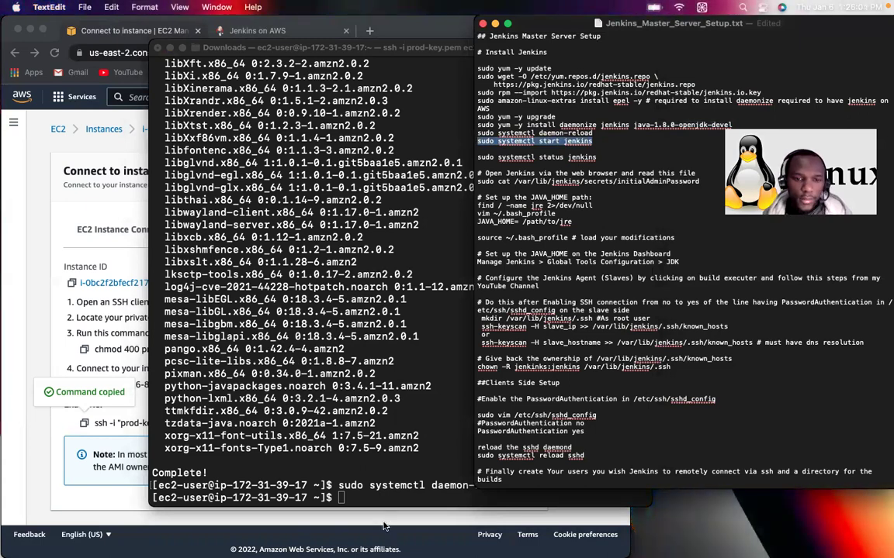
{"action": "left_click", "coordinate": [383, 526]}
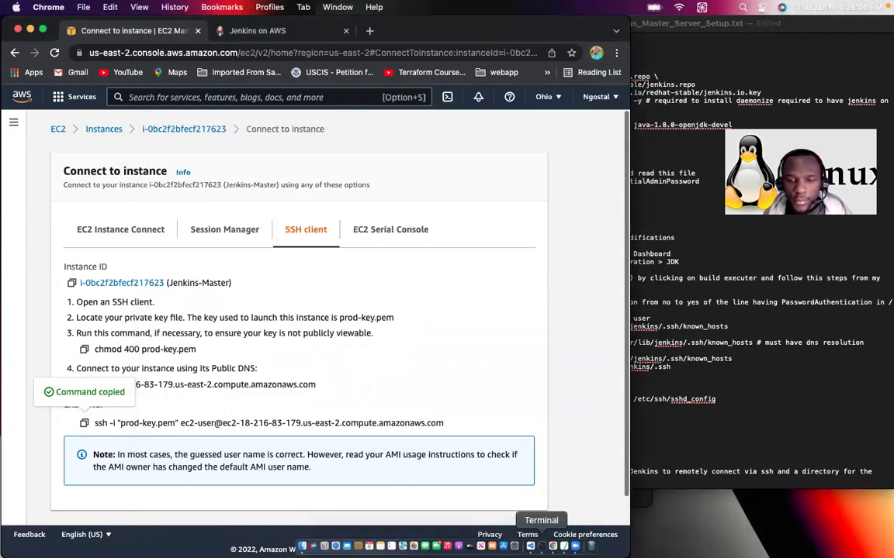
{"action": "left_click", "coordinate": [541, 547]}
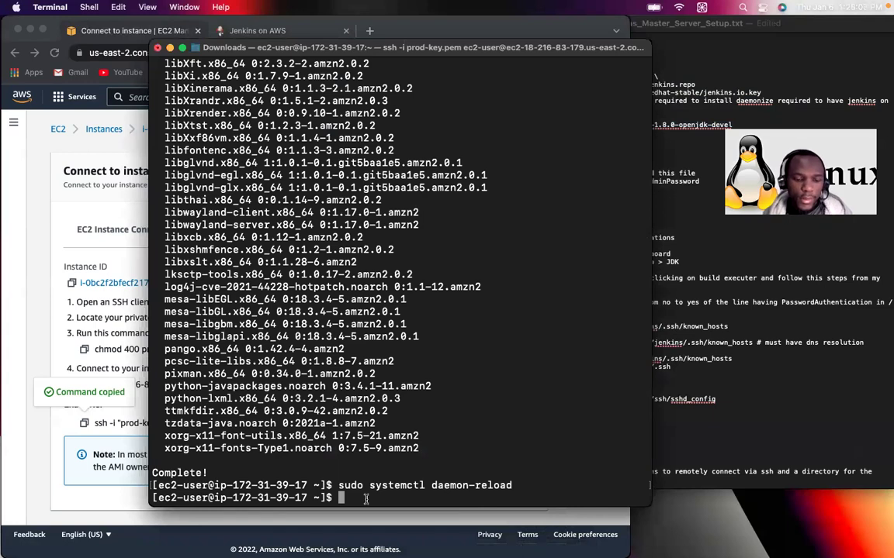
{"action": "key", "text": "super+v"}
{"action": "key", "text": "Return"}
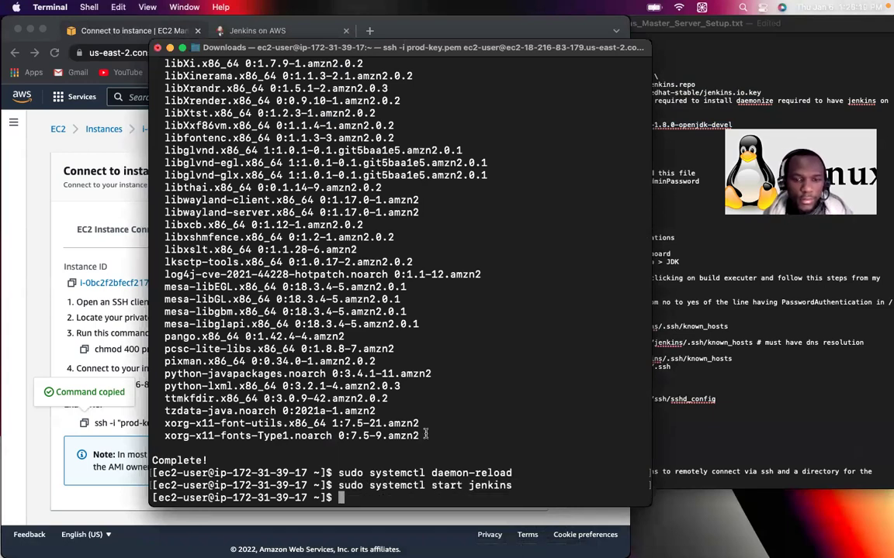
{"action": "key", "text": "Up"}
{"action": "key", "text": "Up"}
{"action": "key", "text": "Up"}
{"action": "key", "text": "Up"}
{"action": "key", "text": "Up"}
{"action": "key", "text": "Up"}
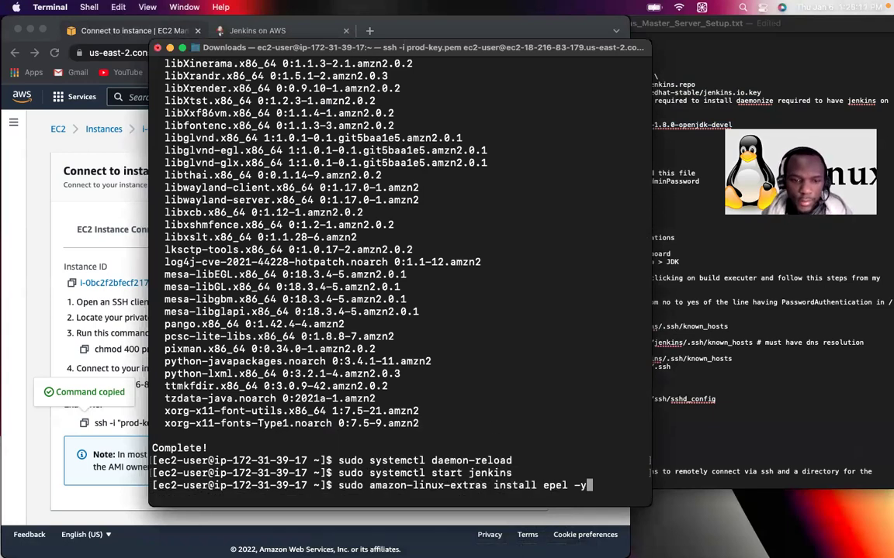
{"action": "key", "text": "Return"}
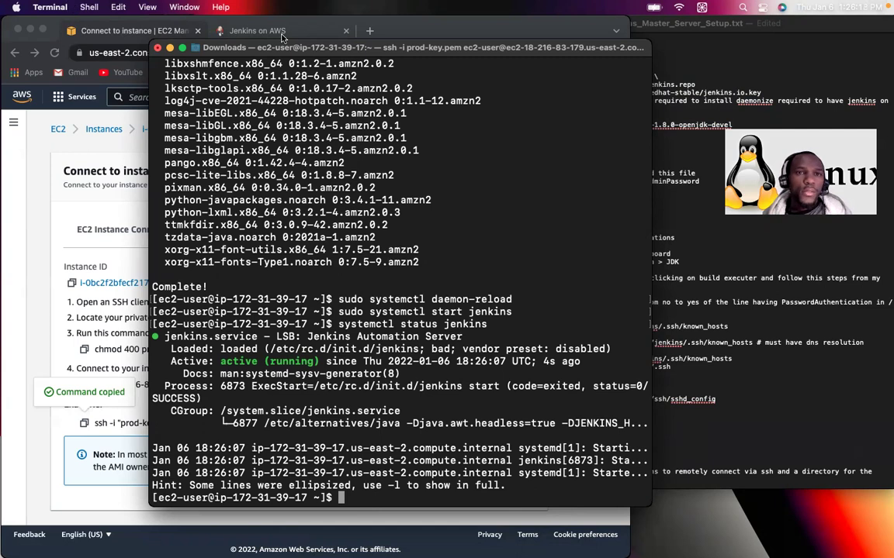
{"action": "left_click", "coordinate": [660, 35]}
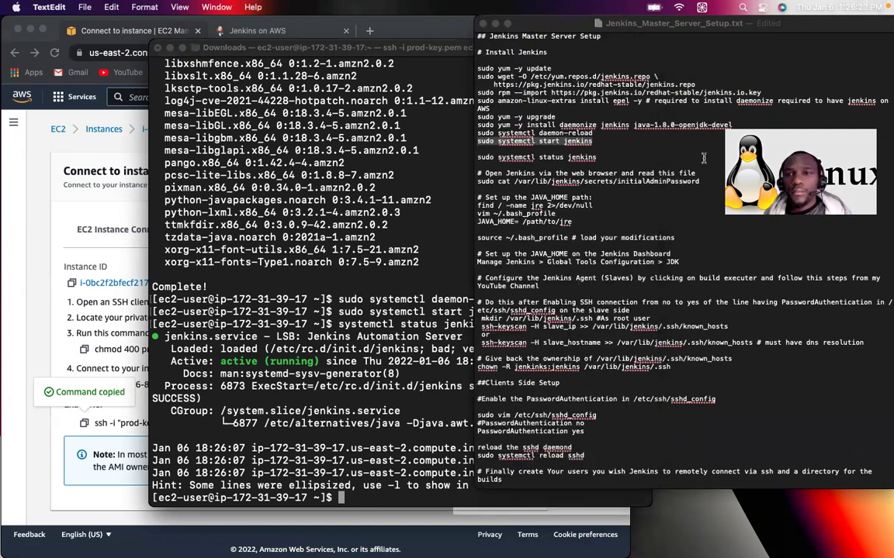
Step: Copy the public IPv4 address of the running Jenkins-Master instance from the Instances list
{"action": "left_click_drag", "start_coordinate": [487, 174], "coordinate": [686, 172]}
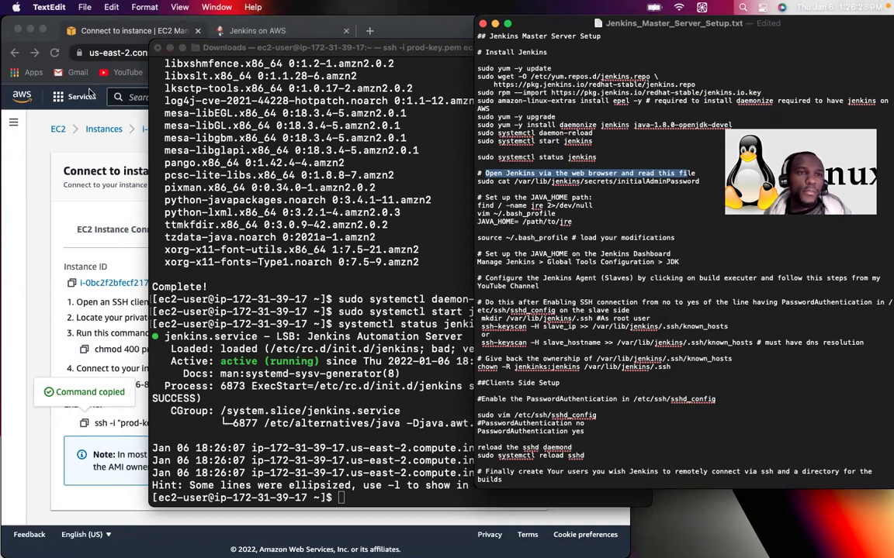
{"action": "left_click", "coordinate": [68, 141]}
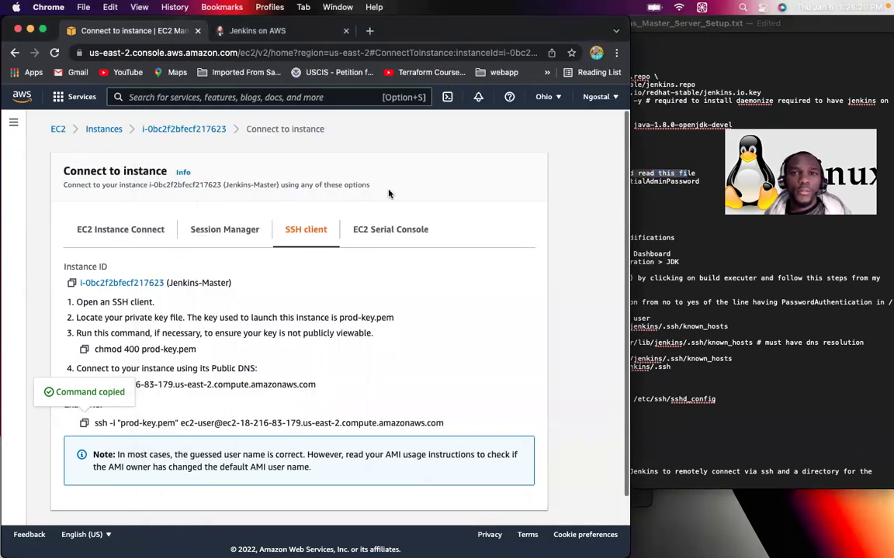
{"action": "left_click_drag", "start_coordinate": [49, 42], "coordinate": [53, 159]}
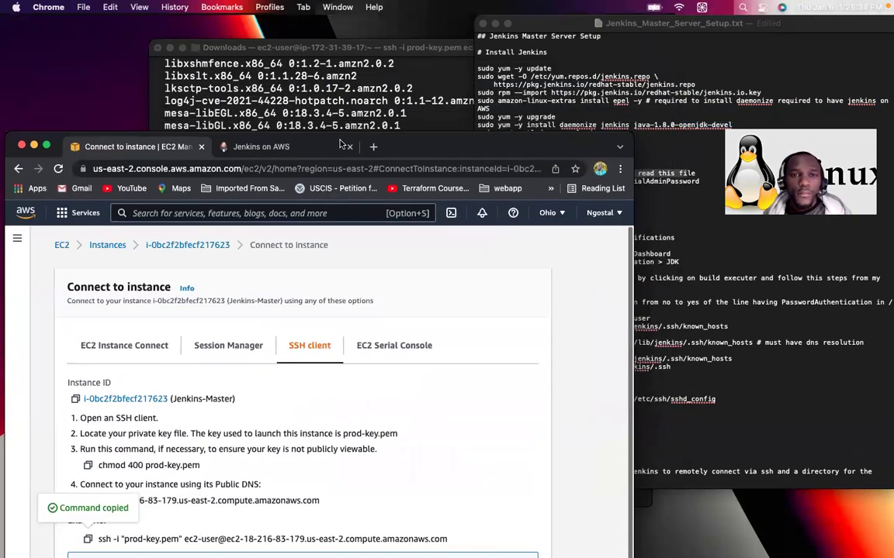
{"action": "left_click", "coordinate": [373, 147]}
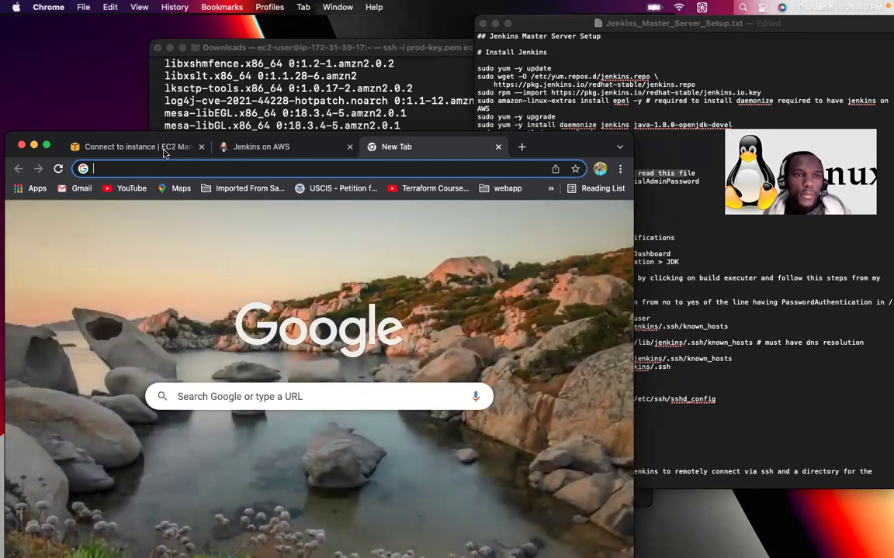
{"action": "left_click", "coordinate": [165, 148]}
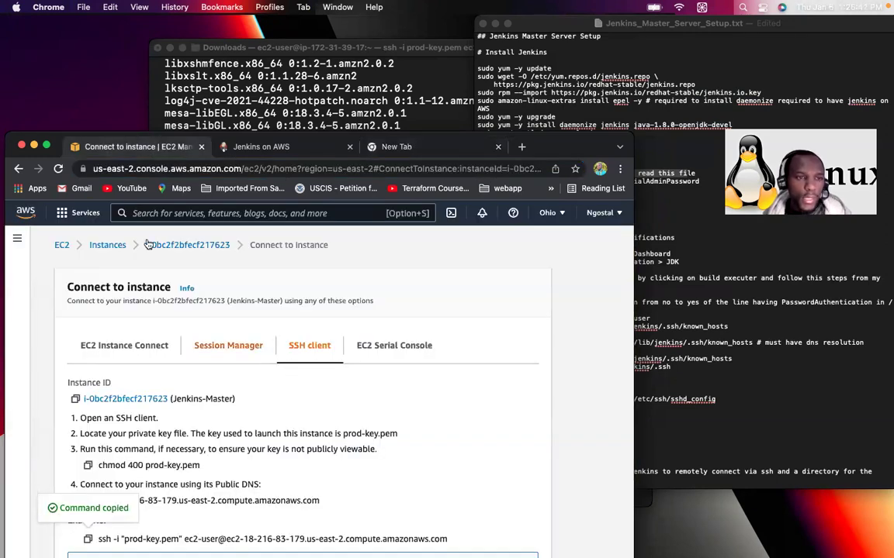
{"action": "left_click", "coordinate": [110, 247]}
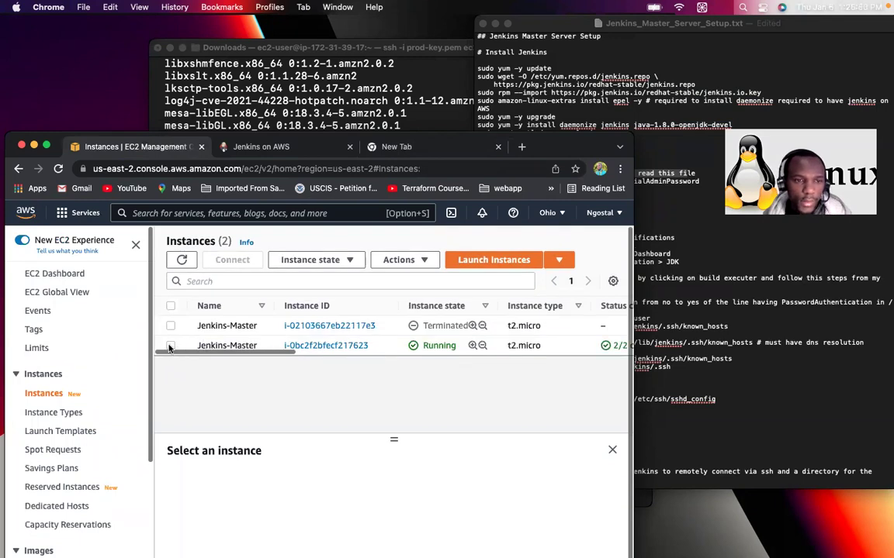
{"action": "left_click", "coordinate": [170, 346]}
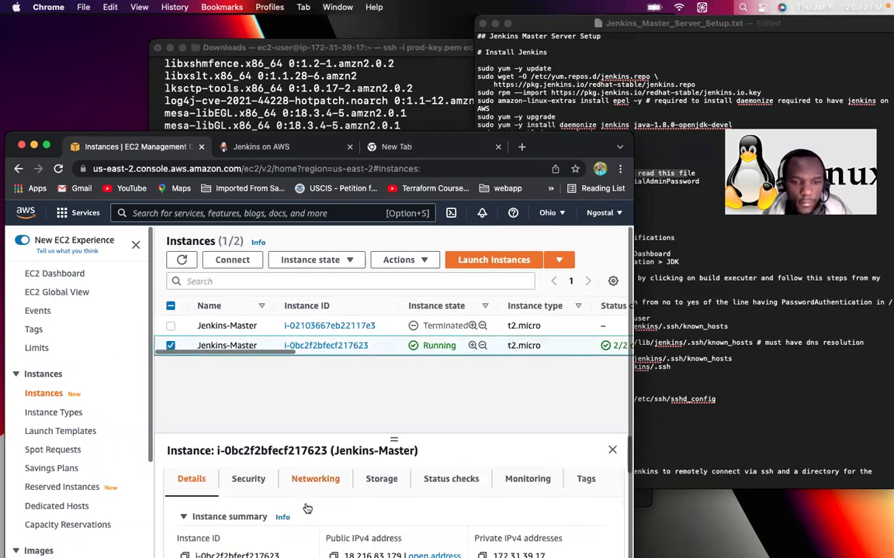
{"action": "scroll", "coordinate": [307, 506], "scroll_direction": "down", "scroll_amount": 2}
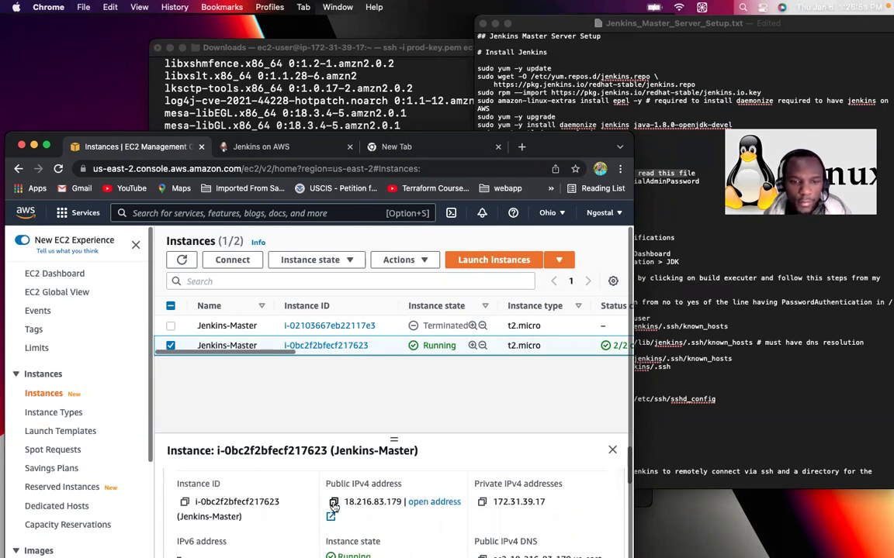
{"action": "left_click", "coordinate": [333, 502]}
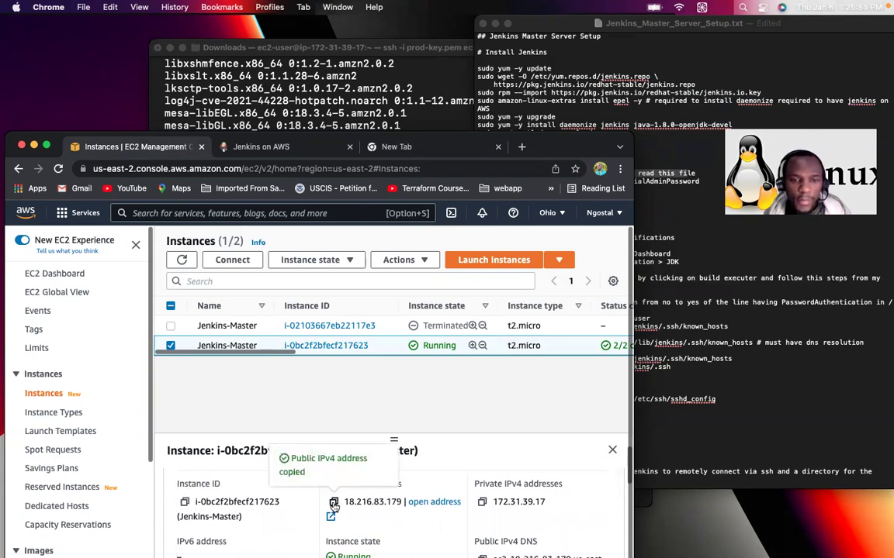
Step: Browse to 18.216.83.179:8080 in the new tab to reach the Unlock Jenkins page
{"action": "left_click", "coordinate": [404, 147]}
{"action": "left_click", "coordinate": [367, 170]}
{"action": "key", "text": "super+v"}
{"action": "type", "text": ":8080"}
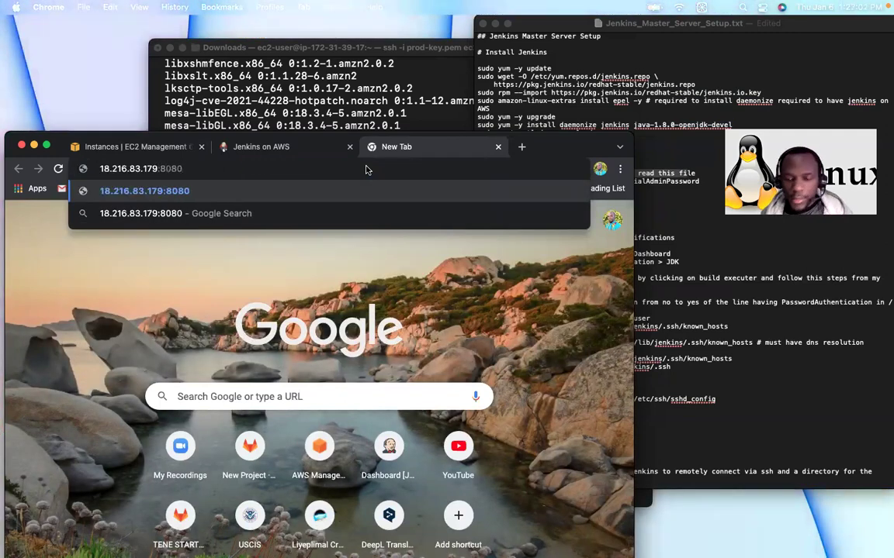
{"action": "key", "text": "Return"}
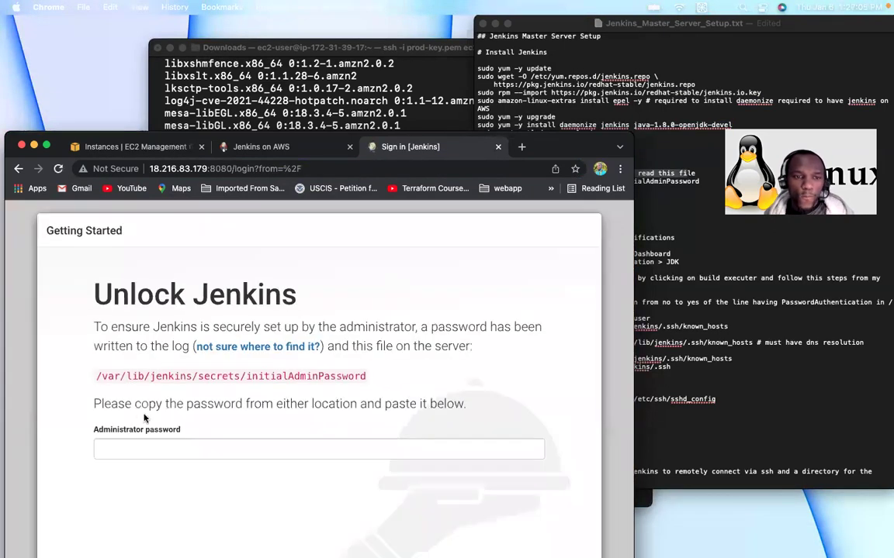
Step: Run the sudo cat initialAdminPassword command on the server and select the printed password
{"action": "triple_click", "coordinate": [205, 378]}
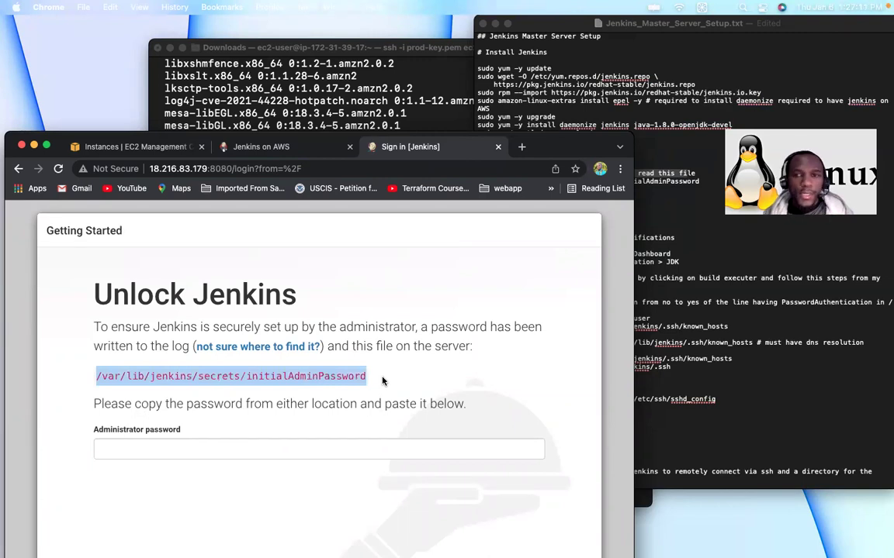
{"action": "left_click", "coordinate": [644, 233]}
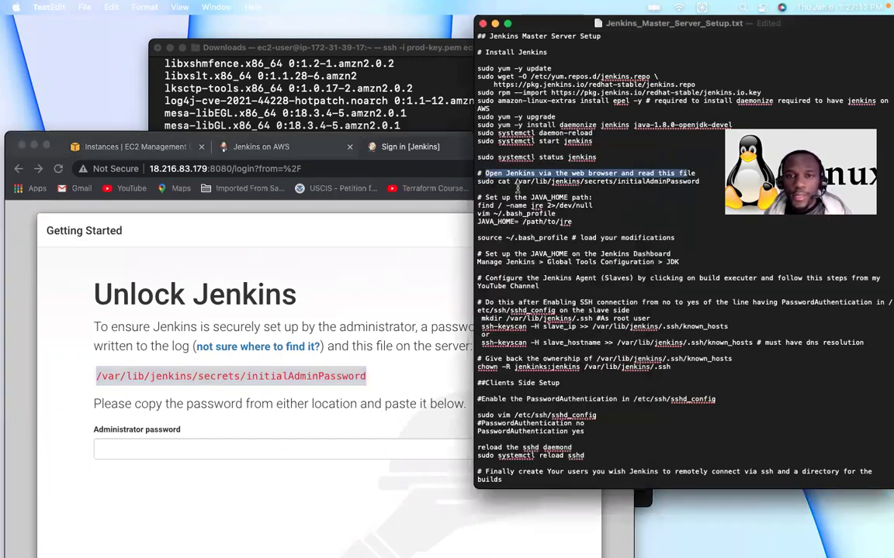
{"action": "left_click_drag", "start_coordinate": [477, 181], "coordinate": [705, 181]}
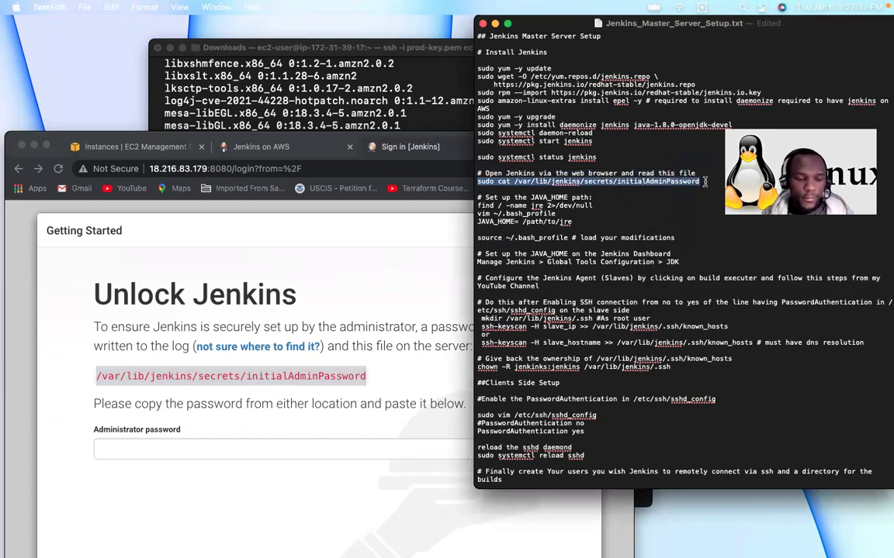
{"action": "key", "text": "super+x"}
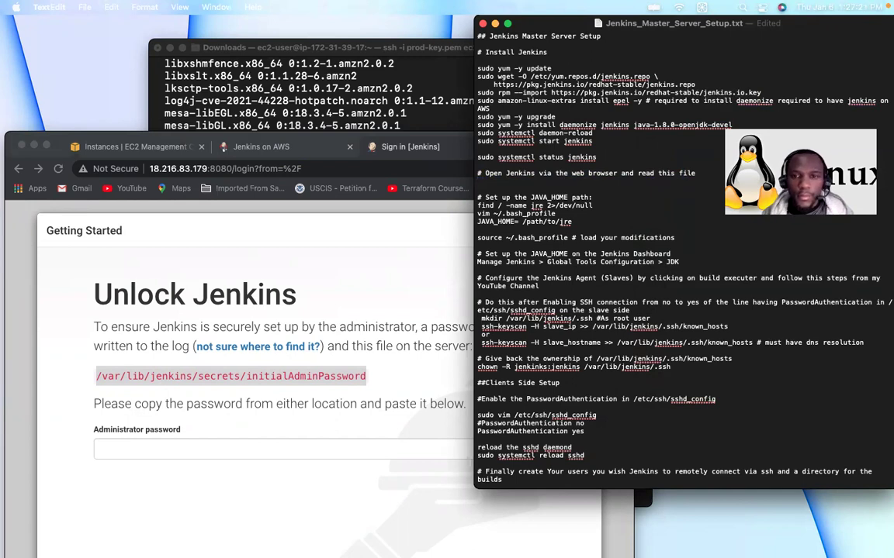
{"action": "key", "text": "super+z"}
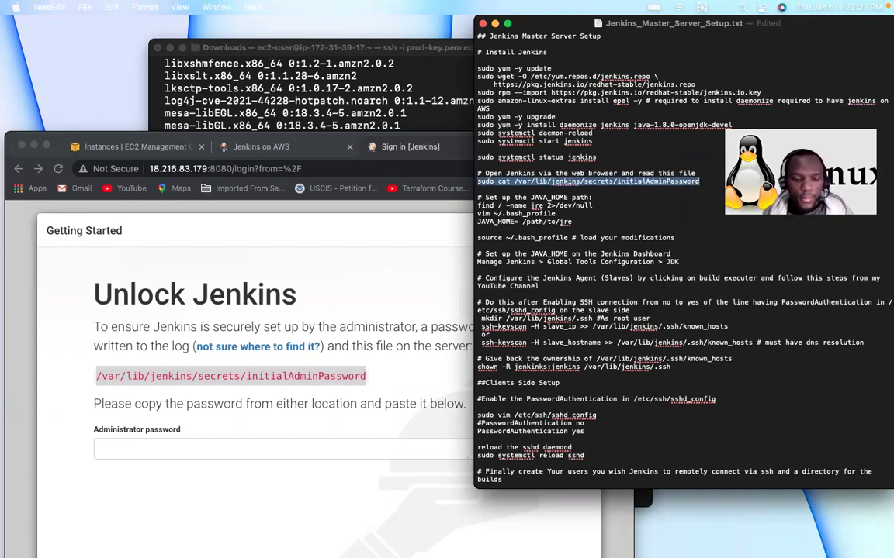
{"action": "mouse_move", "coordinate": [542, 546]}
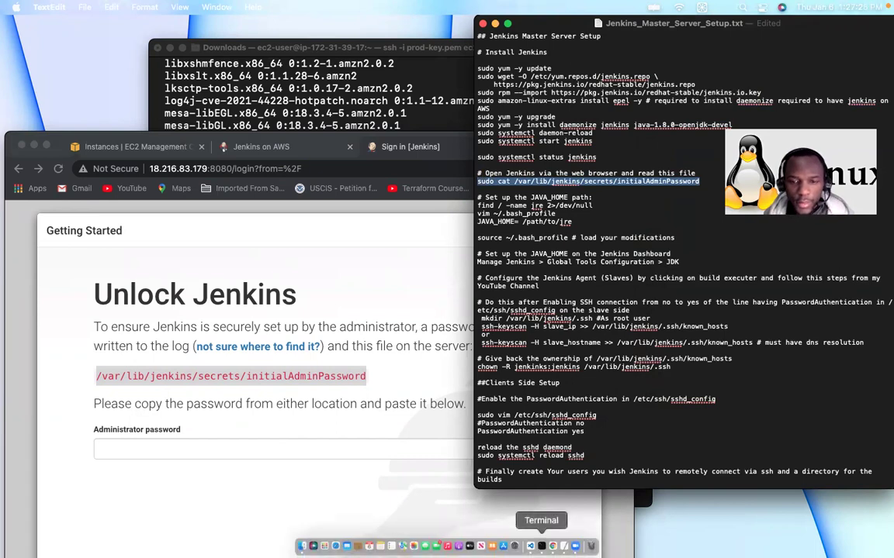
{"action": "left_click", "coordinate": [542, 546]}
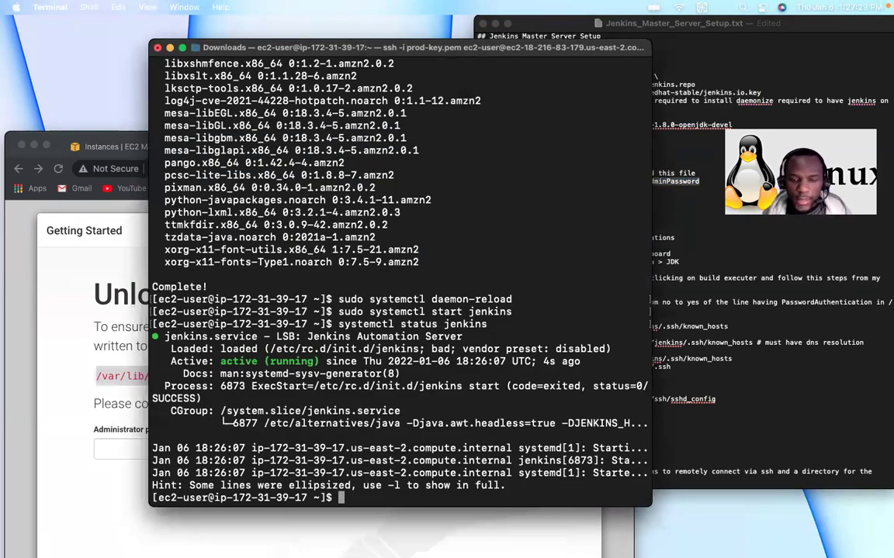
{"action": "key", "text": "super+k"}
{"action": "key", "text": "super+v"}
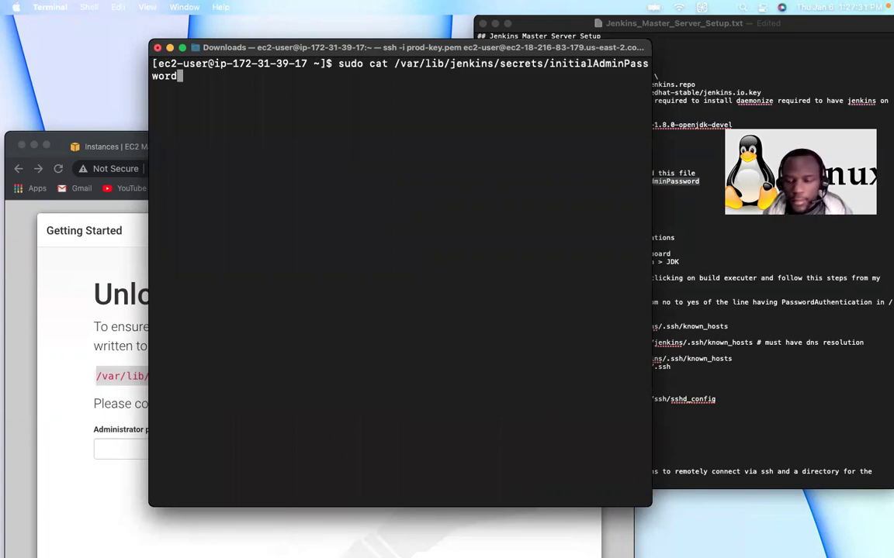
{"action": "key", "text": "Return"}
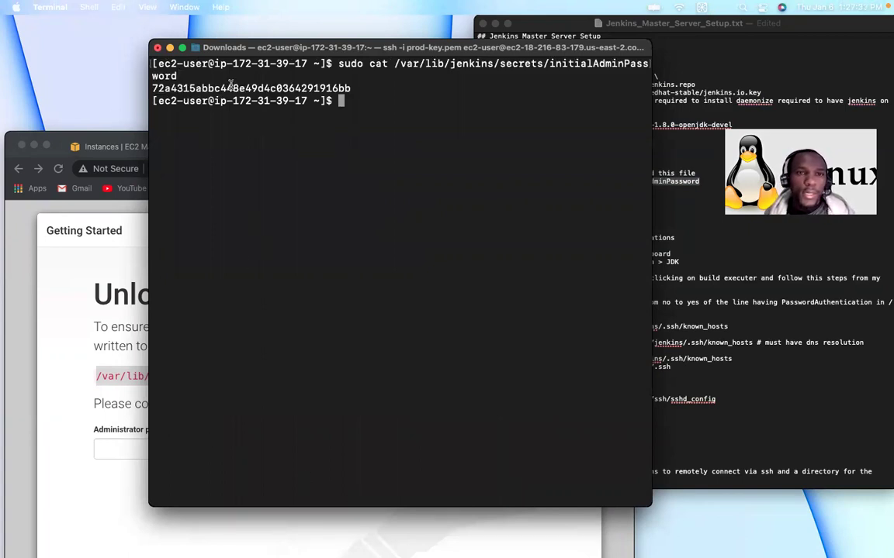
{"action": "double_click", "coordinate": [231, 87]}
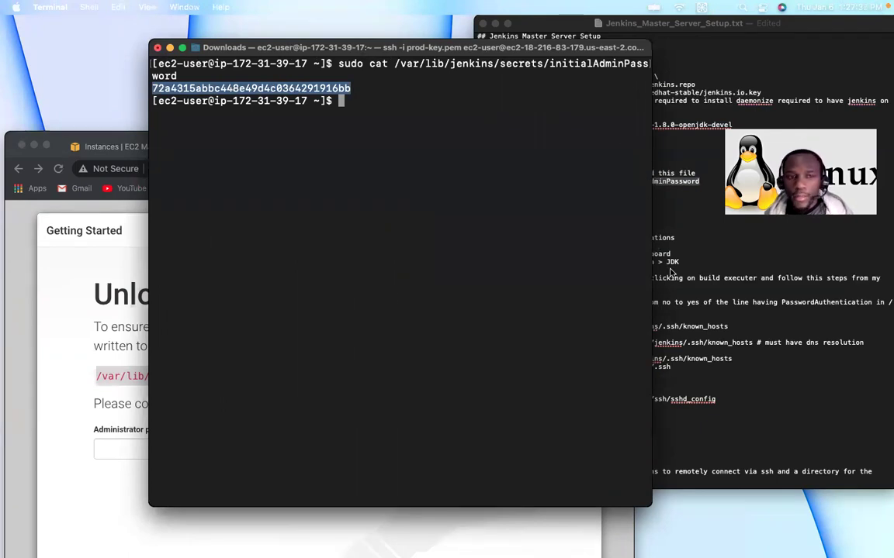
Step: Paste the initial administrator password into Jenkins to unlock it, declining to save it in the browser
{"action": "left_click", "coordinate": [111, 455]}
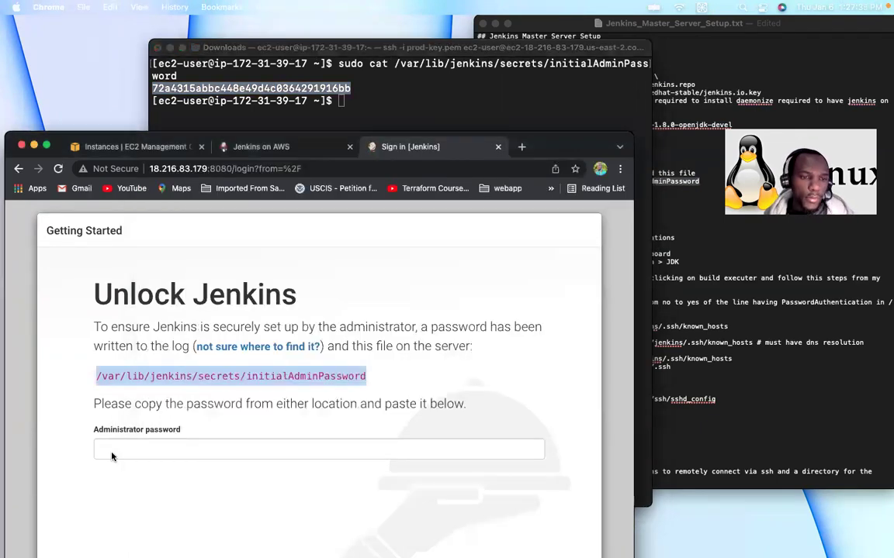
{"action": "left_click", "coordinate": [137, 445]}
{"action": "key", "text": "cmd+v"}
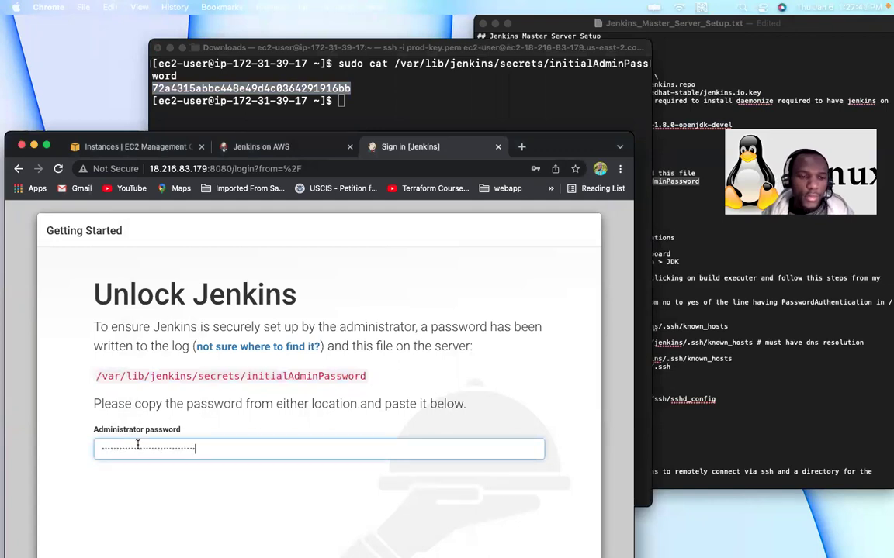
{"action": "key", "text": "Return"}
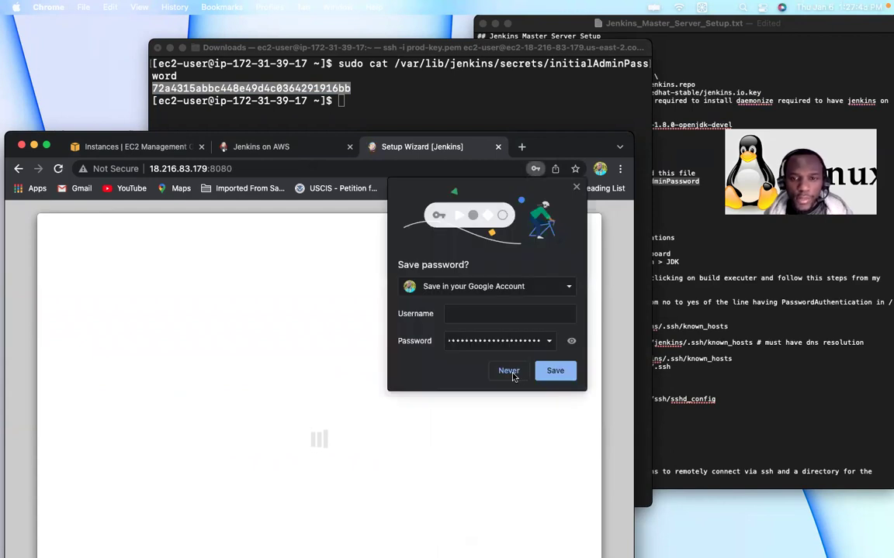
{"action": "left_click", "coordinate": [509, 371]}
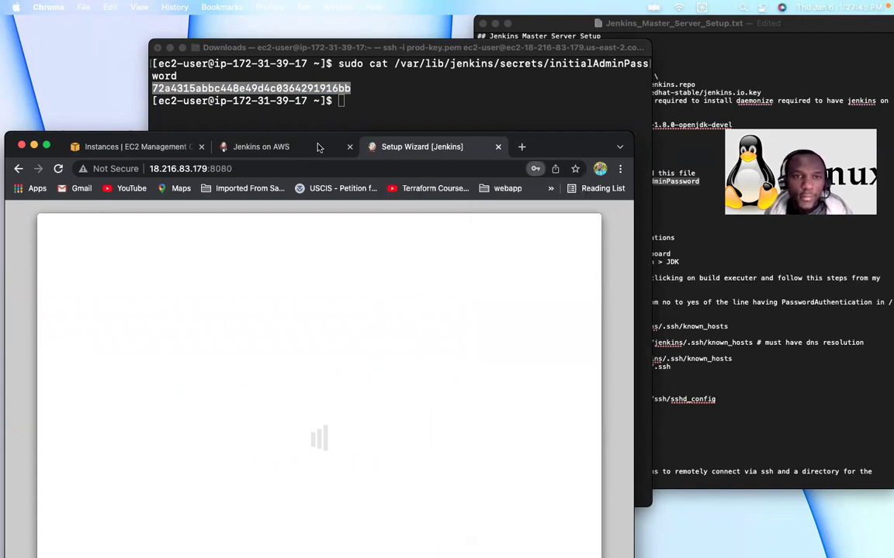
{"action": "left_click_drag", "start_coordinate": [318, 147], "coordinate": [344, 78]}
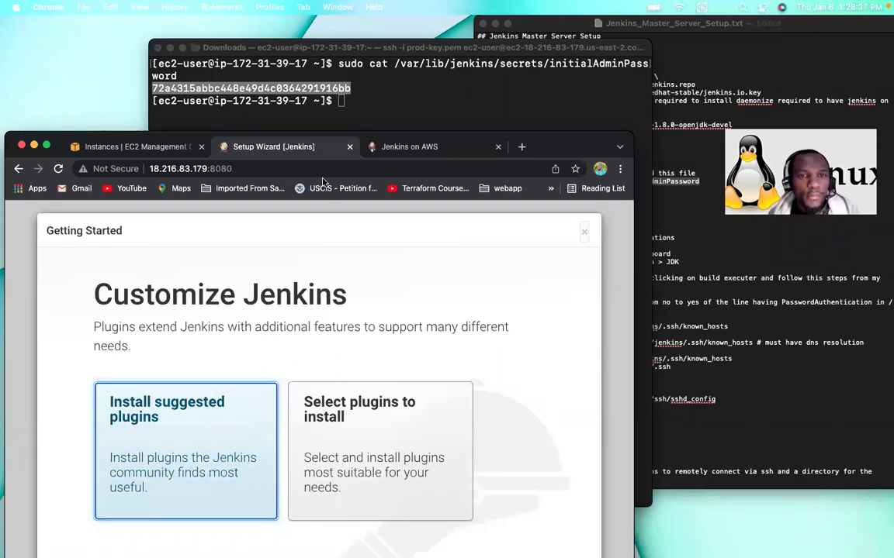
Step: Choose Install suggested plugins and let the plugin installation complete
{"action": "left_click", "coordinate": [186, 420]}
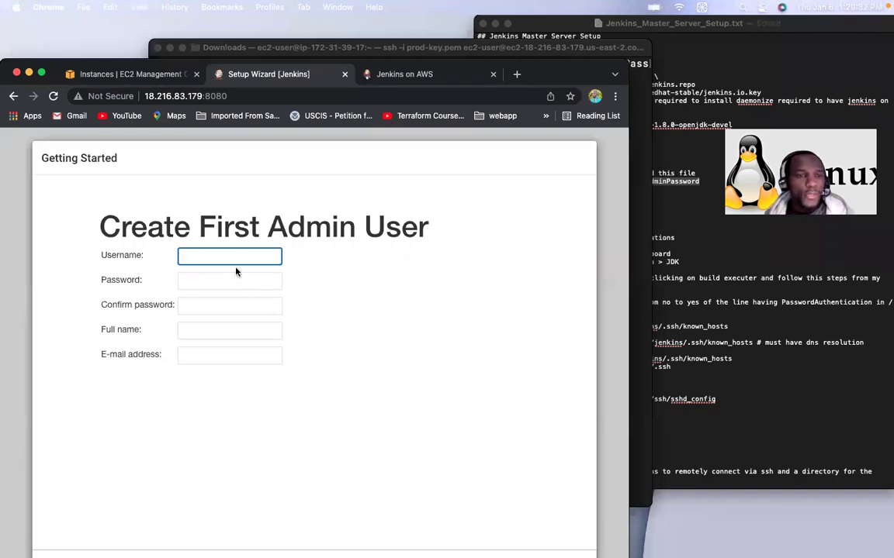
Step: Skip creating a new user, keep the proposed Jenkins URL, and start using Jenkins as admin
{"action": "triple_click", "coordinate": [313, 161]}
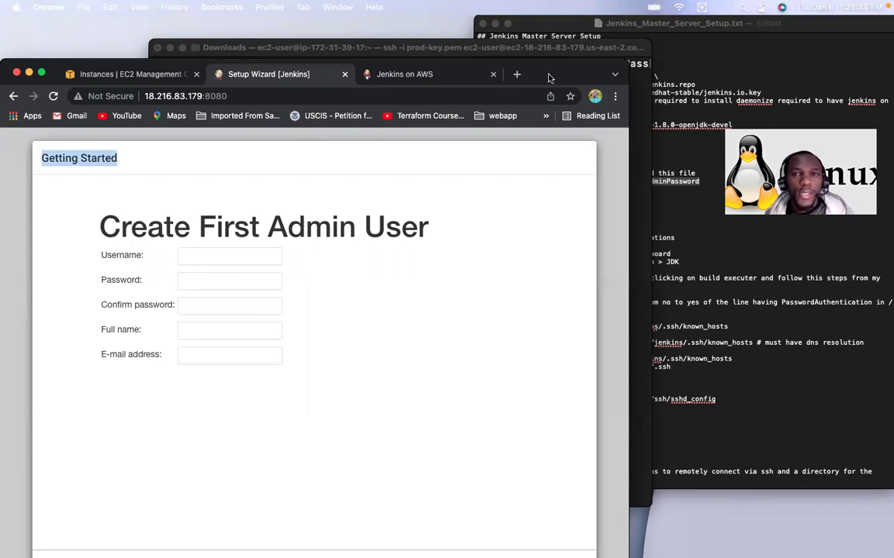
{"action": "left_click_drag", "start_coordinate": [548, 74], "coordinate": [548, 31]}
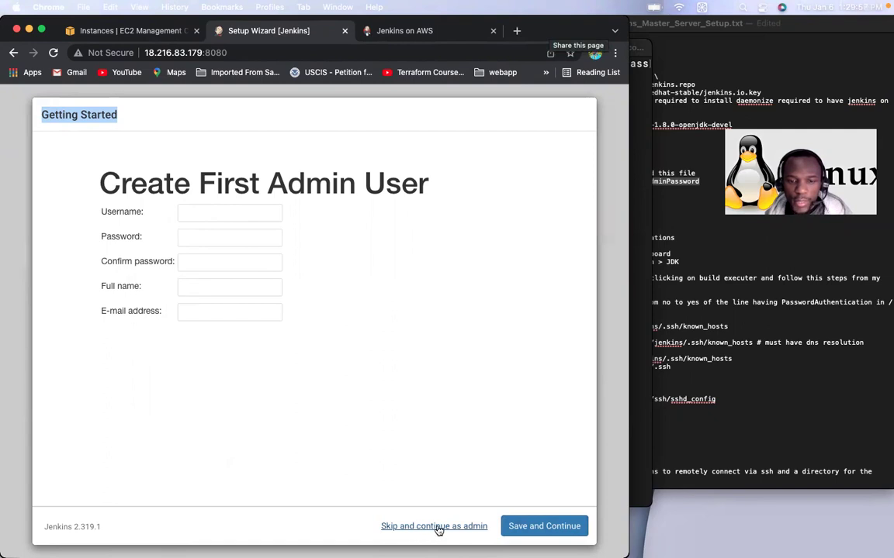
{"action": "left_click", "coordinate": [431, 528]}
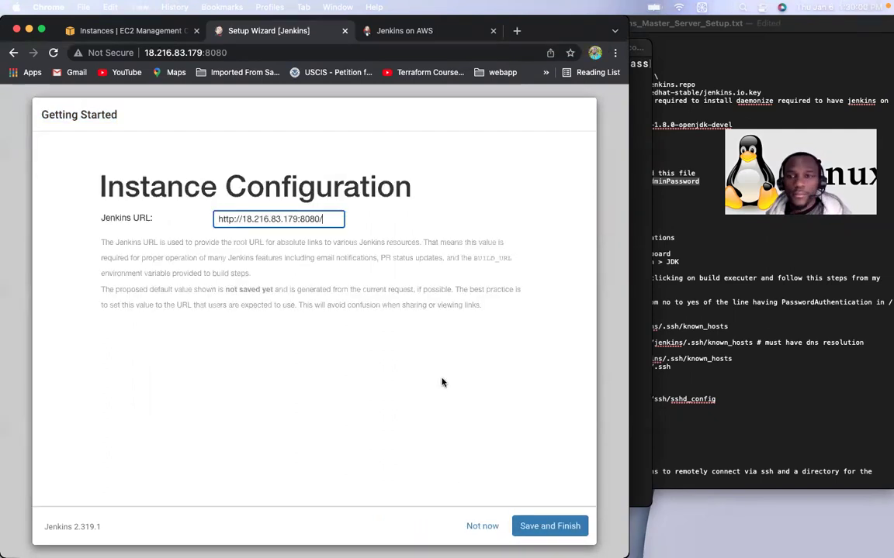
{"action": "left_click", "coordinate": [543, 528]}
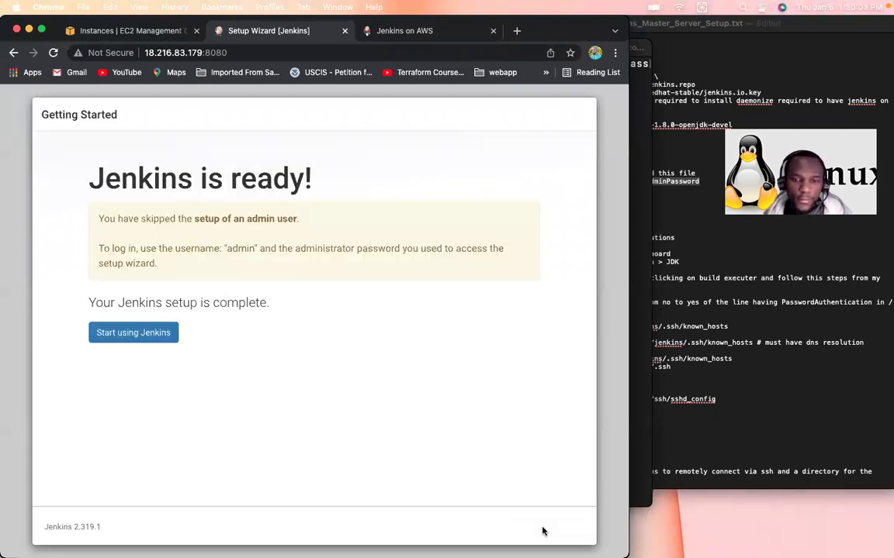
{"action": "left_click", "coordinate": [131, 335]}
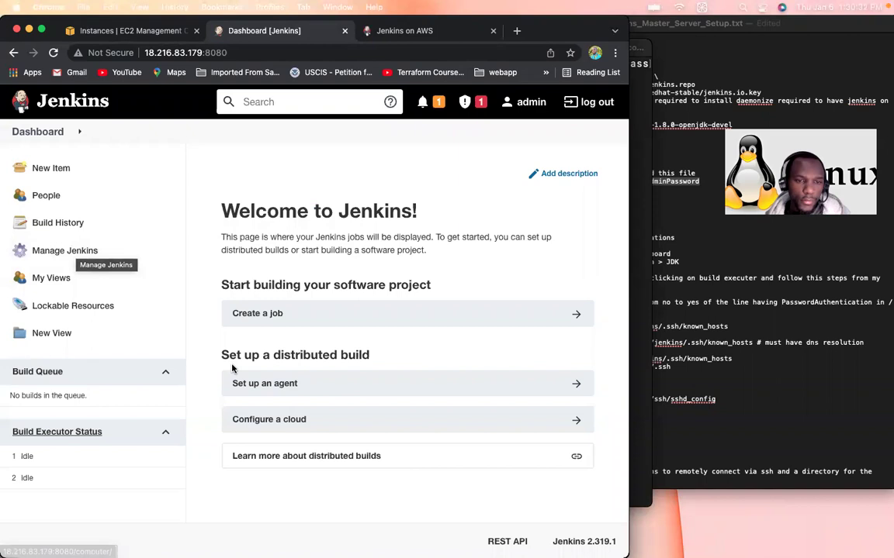
Step: View Build Executor Status, open Manage Jenkins, and bring the setup notes forward
{"action": "left_click", "coordinate": [41, 435]}
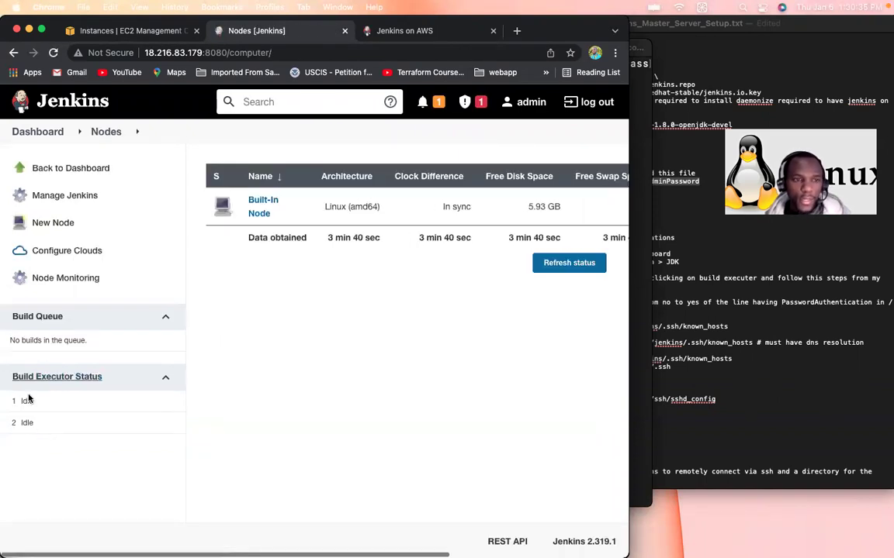
{"action": "left_click", "coordinate": [48, 195]}
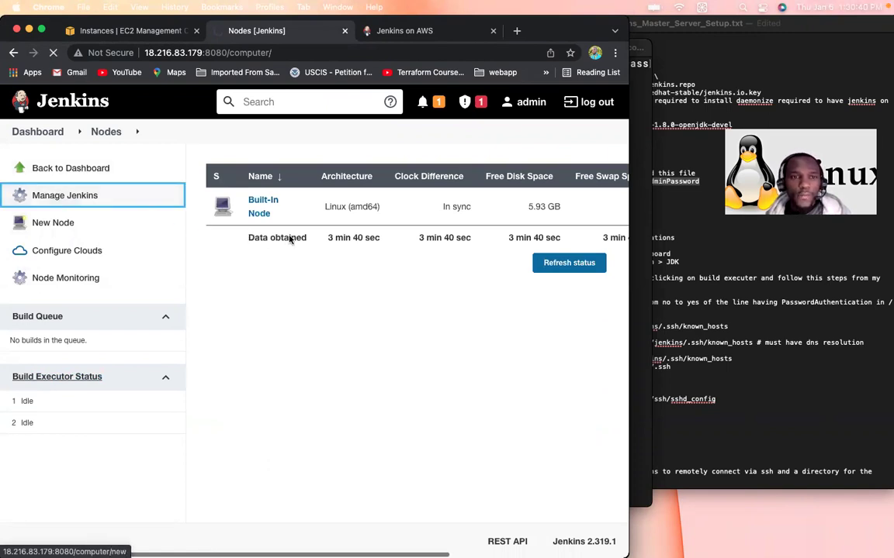
{"action": "left_click", "coordinate": [745, 228]}
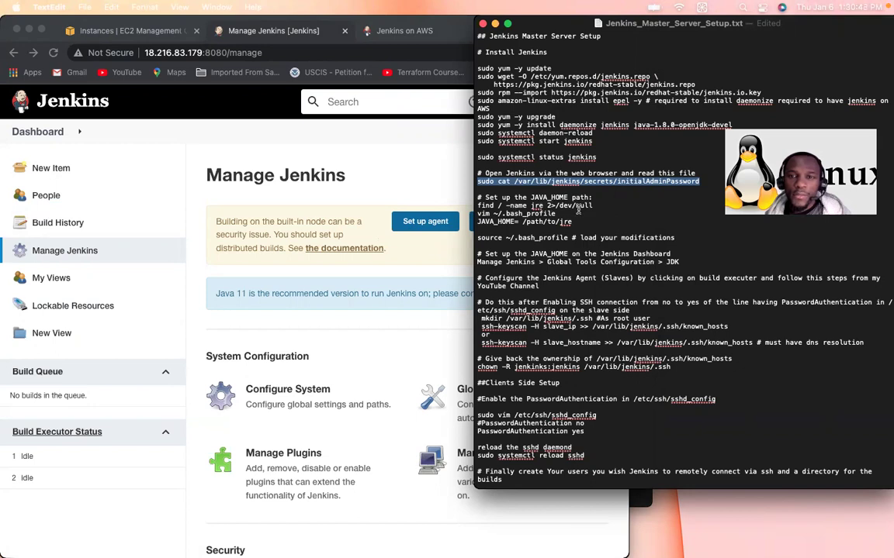
Step: Copy the find command from the notes and run it in a cleared terminal to list jre folders
{"action": "left_click_drag", "start_coordinate": [593, 207], "coordinate": [480, 207]}
{"action": "key", "text": "super+c"}
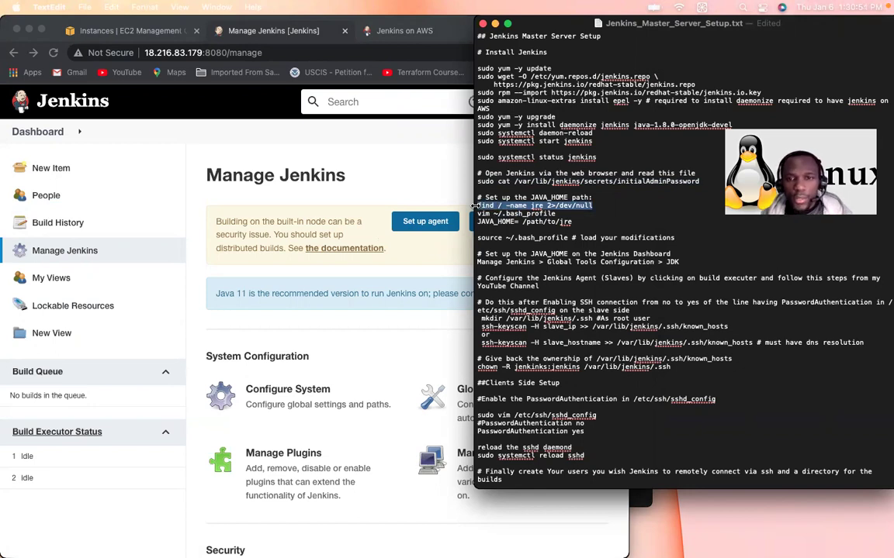
{"action": "left_click", "coordinate": [639, 498]}
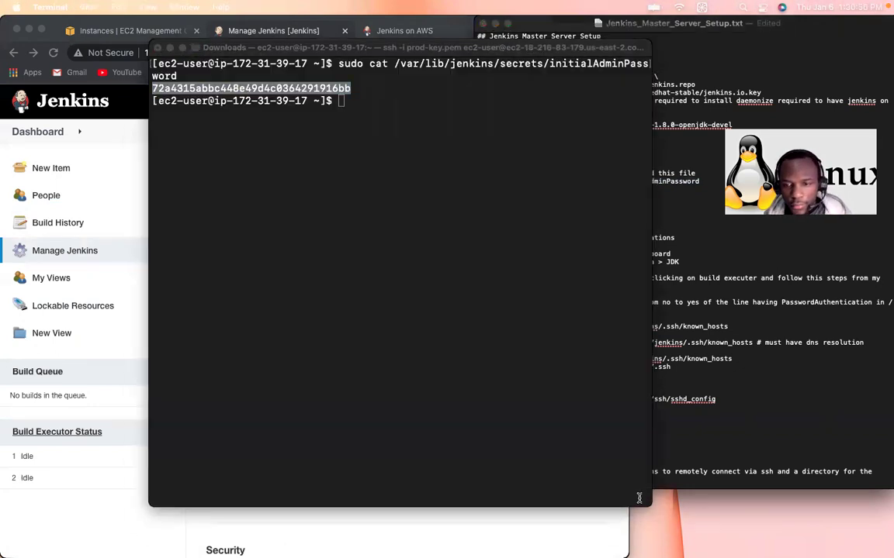
{"action": "left_click", "coordinate": [372, 193]}
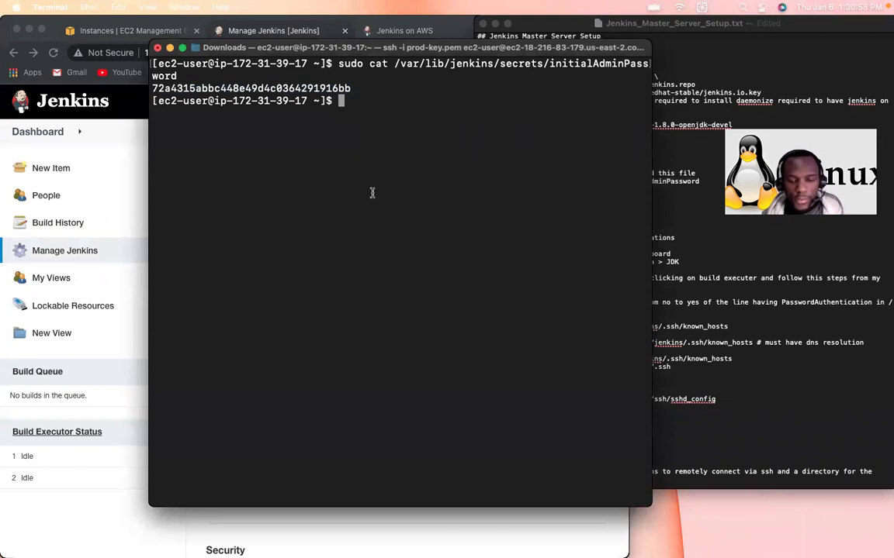
{"action": "key", "text": "ctrl+l"}
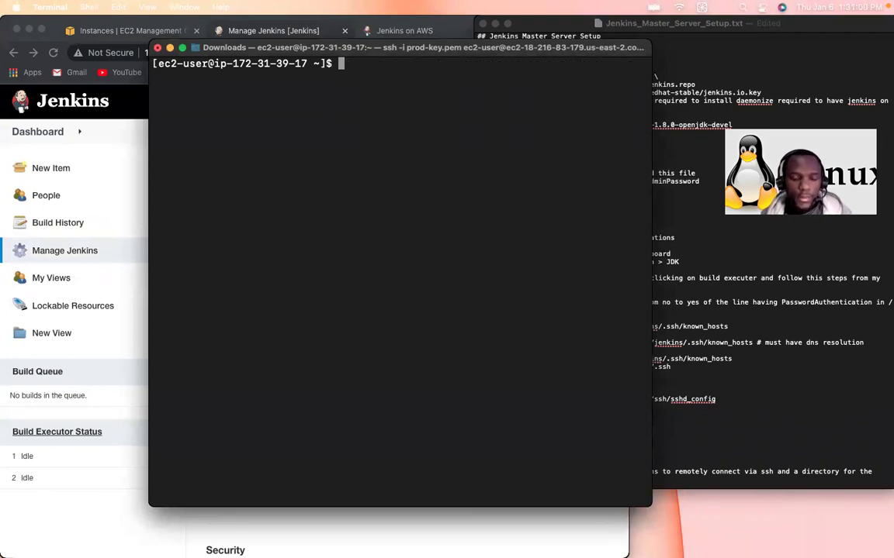
{"action": "key", "text": "super+v"}
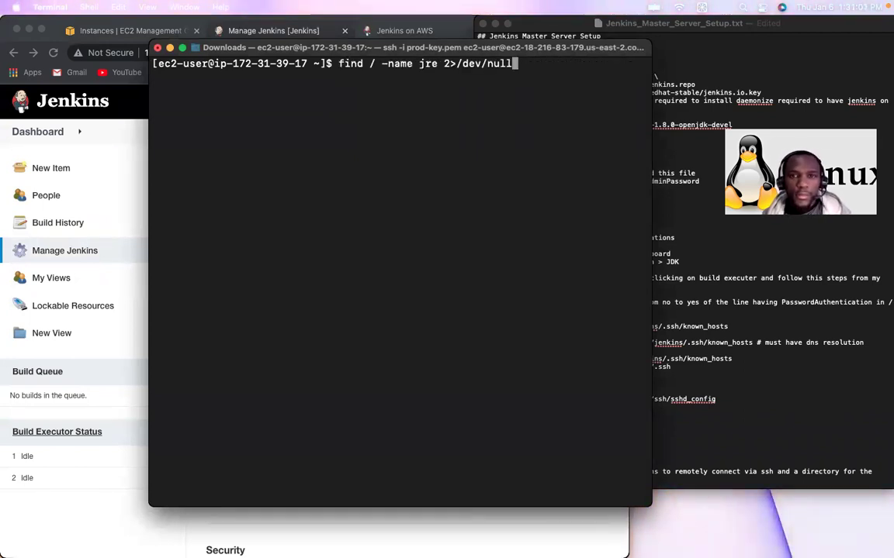
{"action": "key", "text": "Return"}
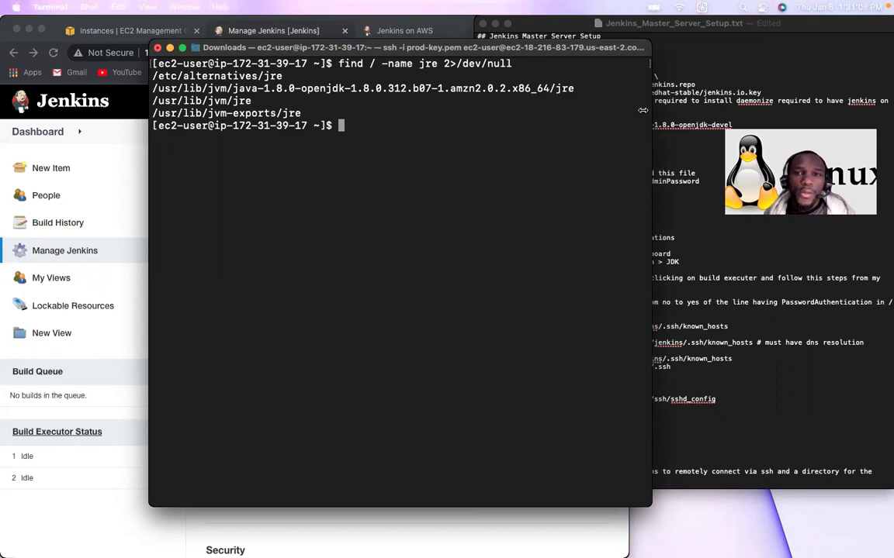
Step: Select the OpenJDK 1.8.0 install path without /jre and confirm the home directory with pwd
{"action": "left_click_drag", "start_coordinate": [575, 88], "coordinate": [520, 83]}
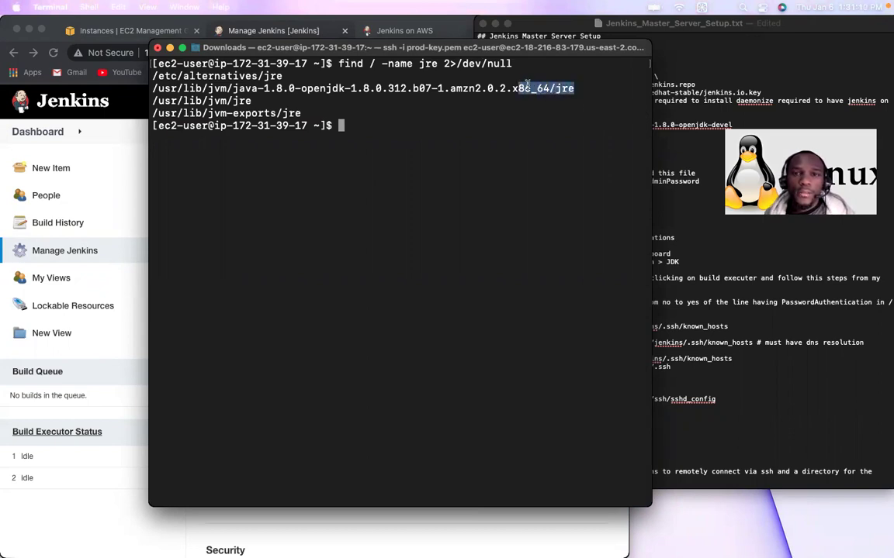
{"action": "left_click", "coordinate": [554, 92]}
{"action": "left_click_drag", "start_coordinate": [549, 90], "coordinate": [155, 94]}
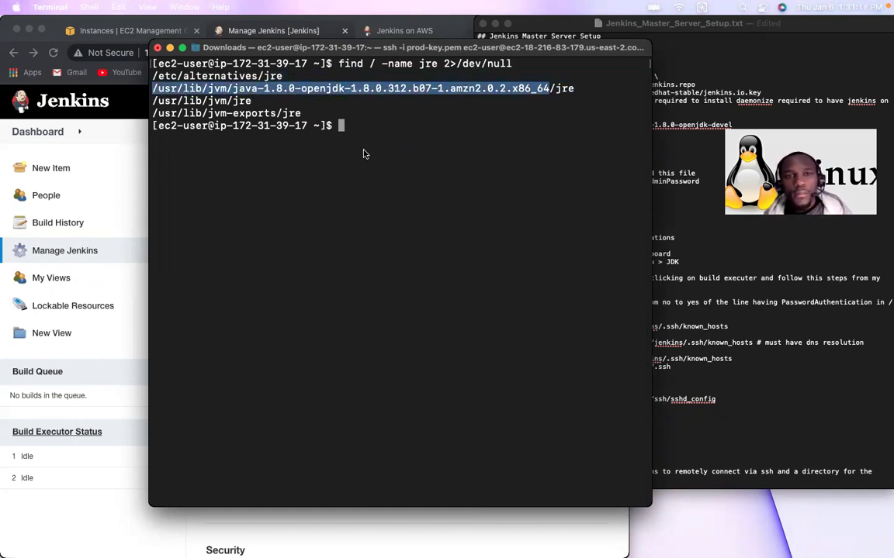
{"action": "left_click", "coordinate": [664, 149]}
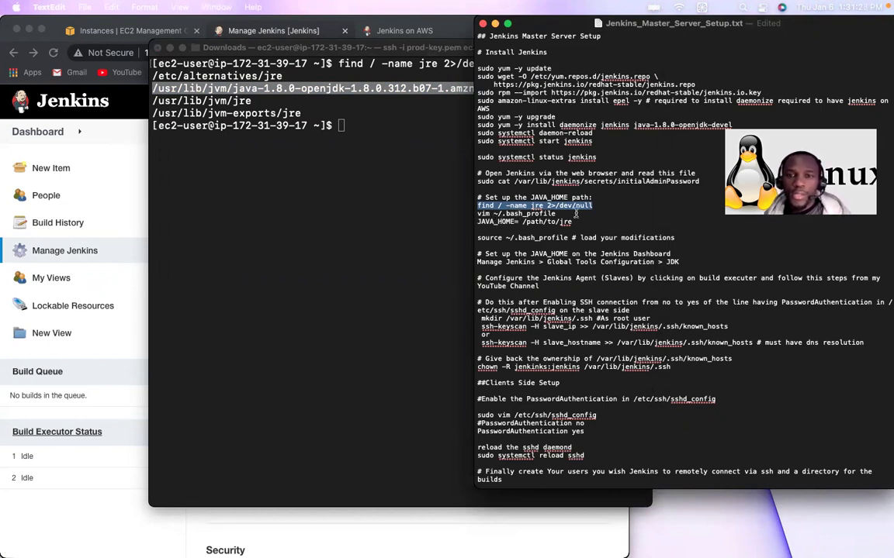
{"action": "left_click", "coordinate": [330, 109]}
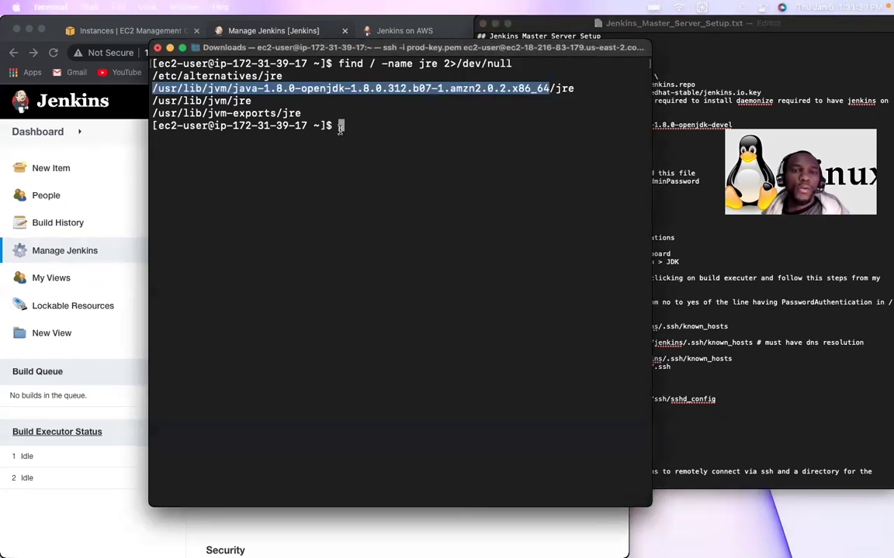
{"action": "type", "text": "pwd"}
{"action": "key", "text": "Return"}
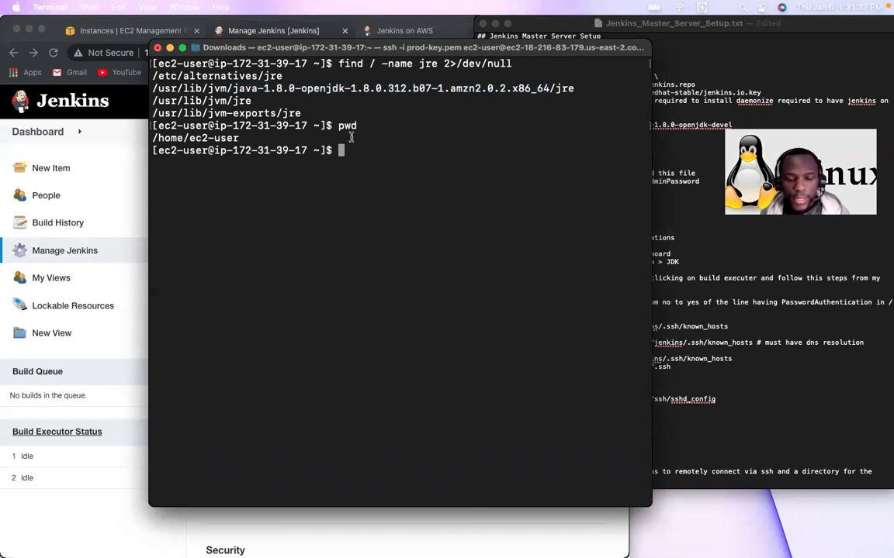
Step: List all home-folder files, including hidden ones, with ls -a
{"action": "type", "text": "vim ."}
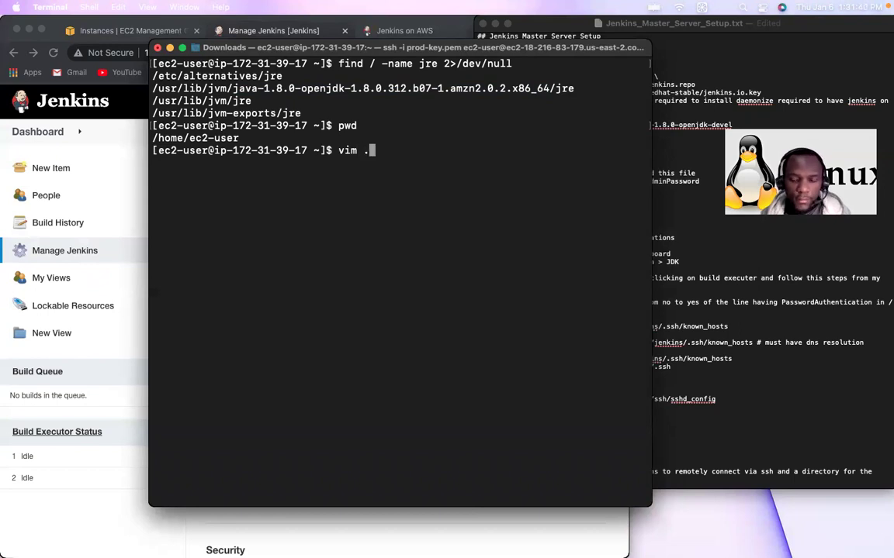
{"action": "key", "text": "BackSpace"}
{"action": "key", "text": "BackSpace"}
{"action": "key", "text": "BackSpace"}
{"action": "key", "text": "BackSpace"}
{"action": "key", "text": "BackSpace"}
{"action": "type", "text": "l"}
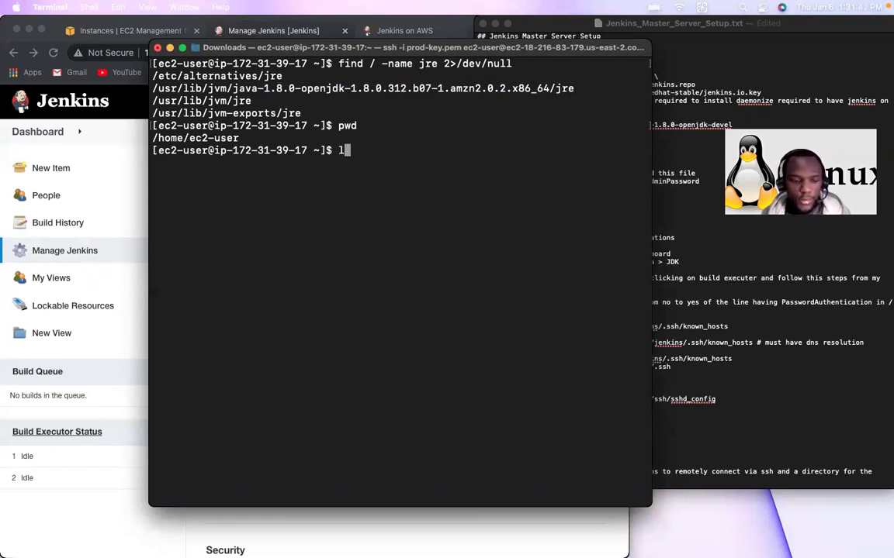
{"action": "type", "text": "s -a"}
{"action": "key", "text": "Return"}
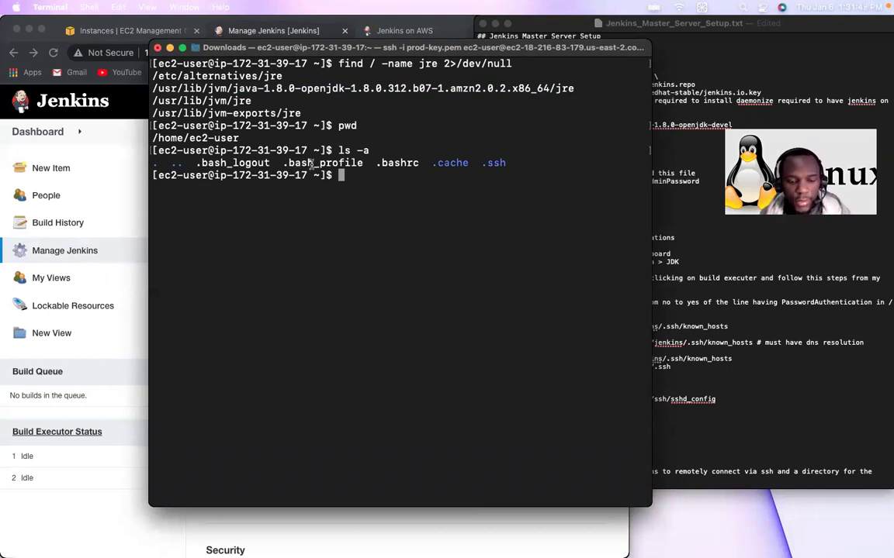
Step: Open .bash_profile in vim, move to empty line 9, then return to Manage Jenkins
{"action": "type", "text": "vim "}
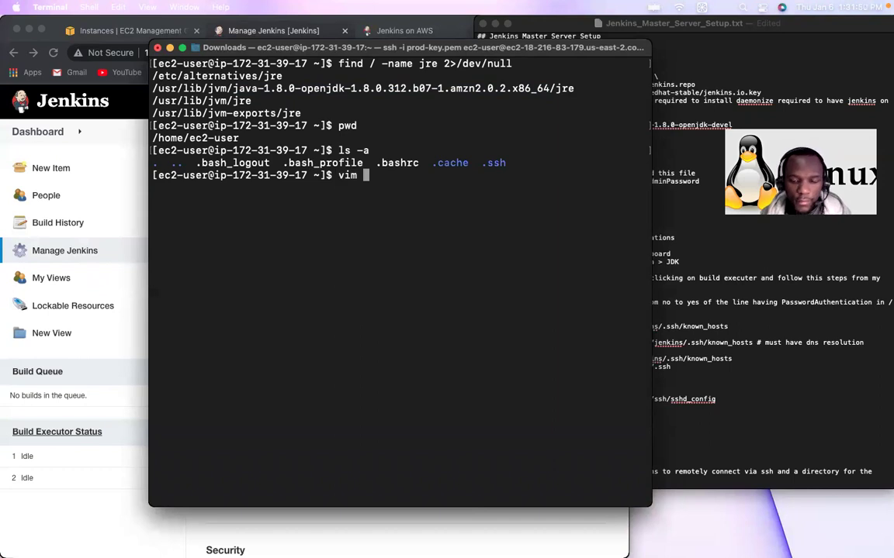
{"action": "type", "text": ".bash_pro"}
{"action": "key", "text": "Tab"}
{"action": "key", "text": "Return"}
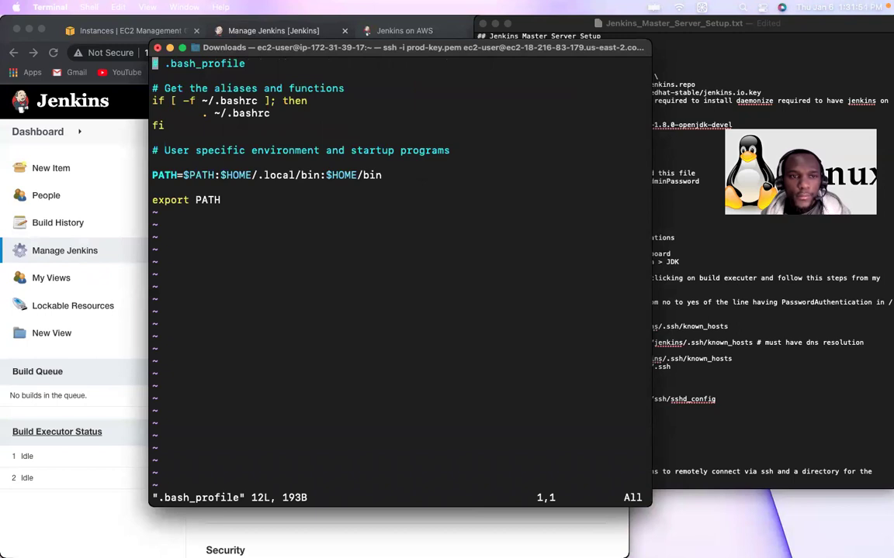
{"action": "key", "text": "Down"}
{"action": "key", "text": "Down"}
{"action": "key", "text": "Down"}
{"action": "key", "text": "Down"}
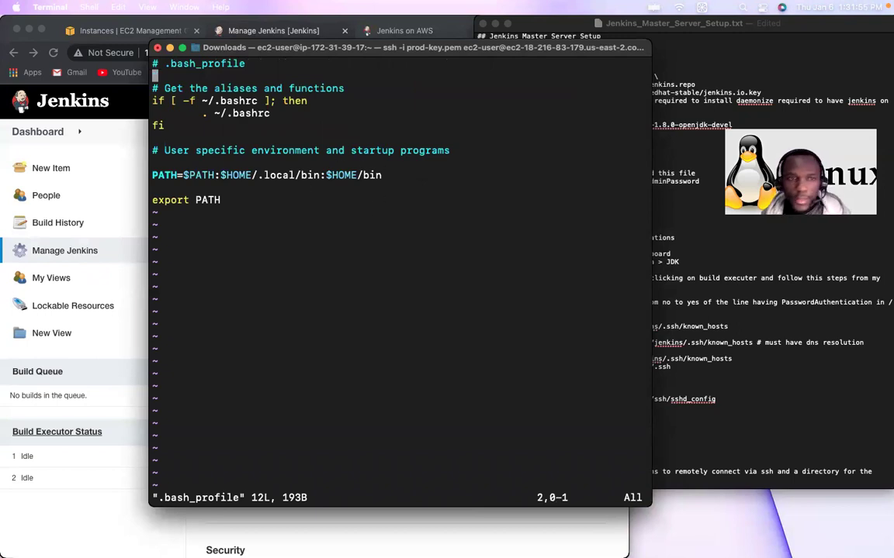
{"action": "key", "text": "Down"}
{"action": "key", "text": "Down"}
{"action": "key", "text": "Down"}
{"action": "key", "text": "Down"}
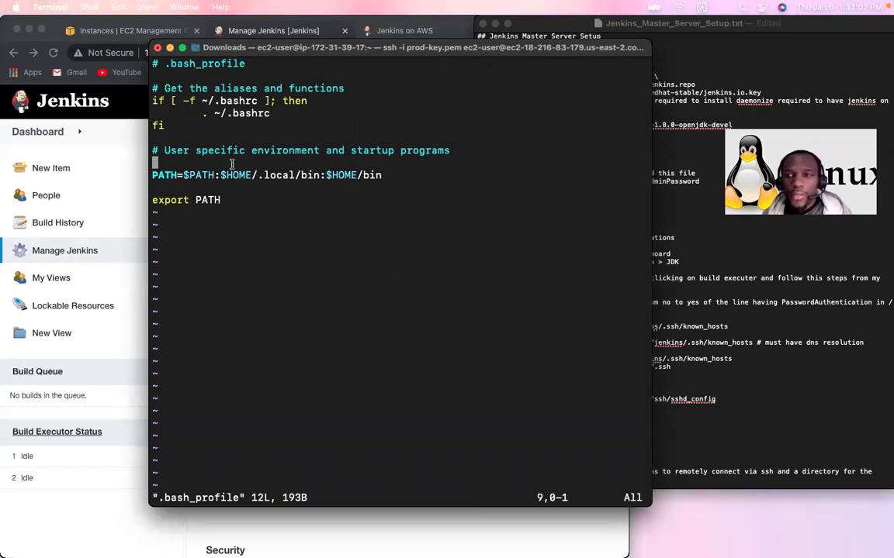
{"action": "left_click", "coordinate": [122, 140]}
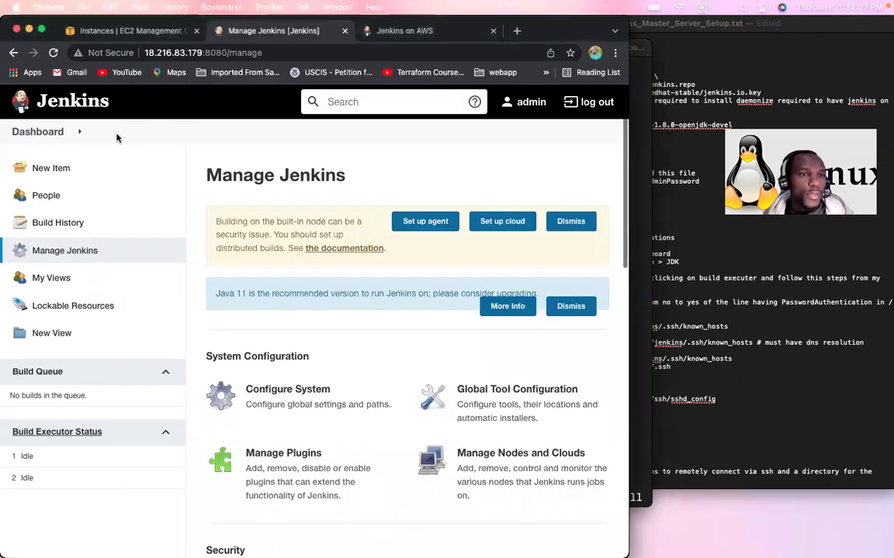
Step: Launch a new instance from the Amazon Linux 2 Kernel 5.10 AMI with type t2.micro
{"action": "left_click", "coordinate": [106, 33]}
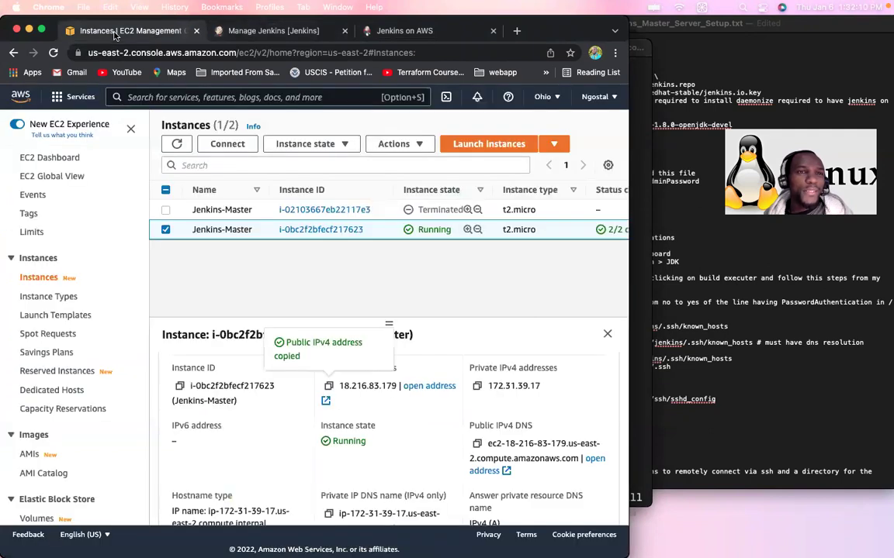
{"action": "left_click", "coordinate": [490, 144]}
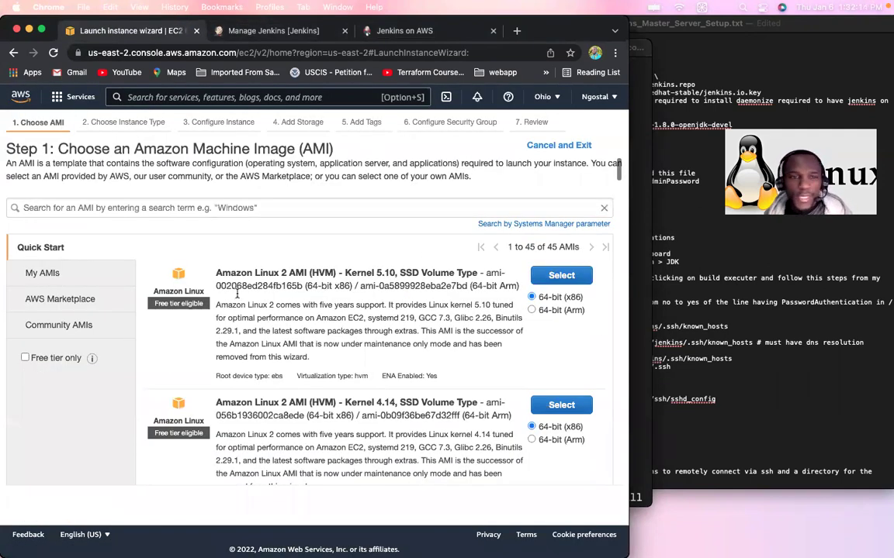
{"action": "left_click", "coordinate": [540, 276]}
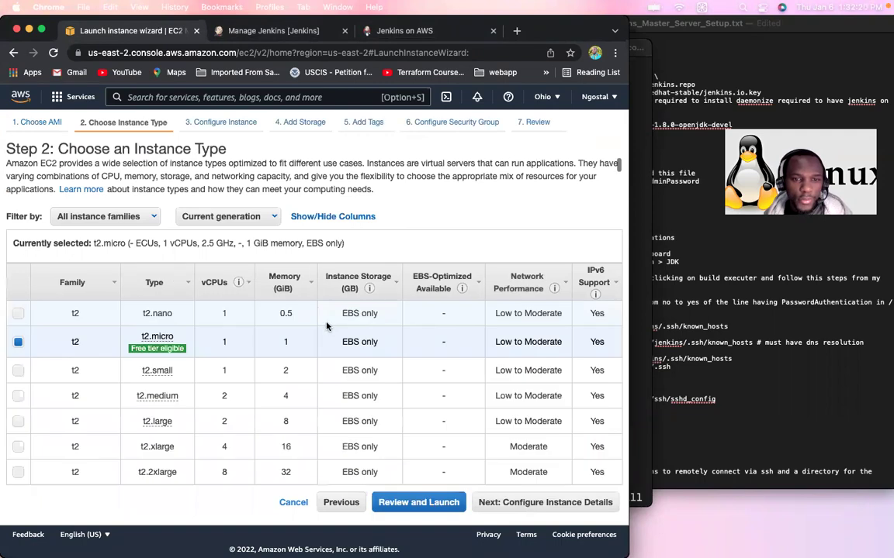
{"action": "left_click", "coordinate": [558, 504]}
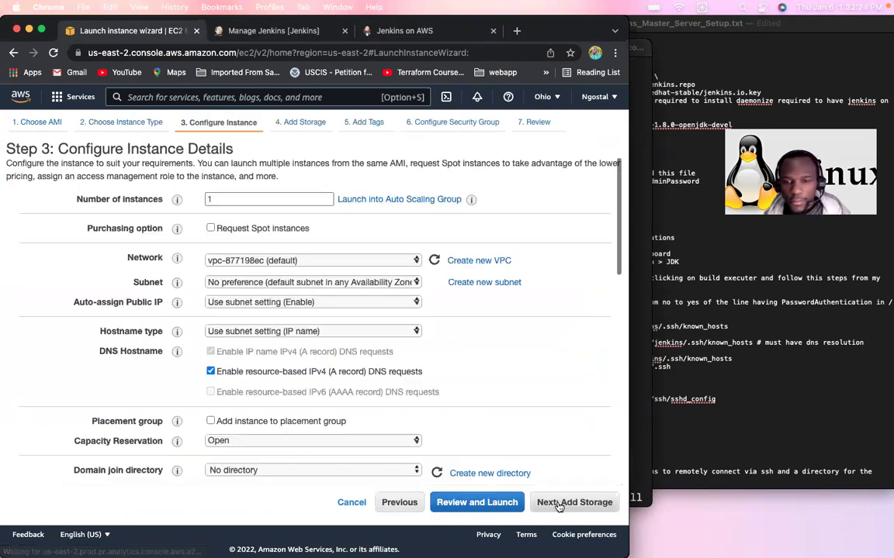
Step: Set Number of instances to 2 and keep shutdown behavior as Terminate
{"action": "double_click", "coordinate": [213, 198]}
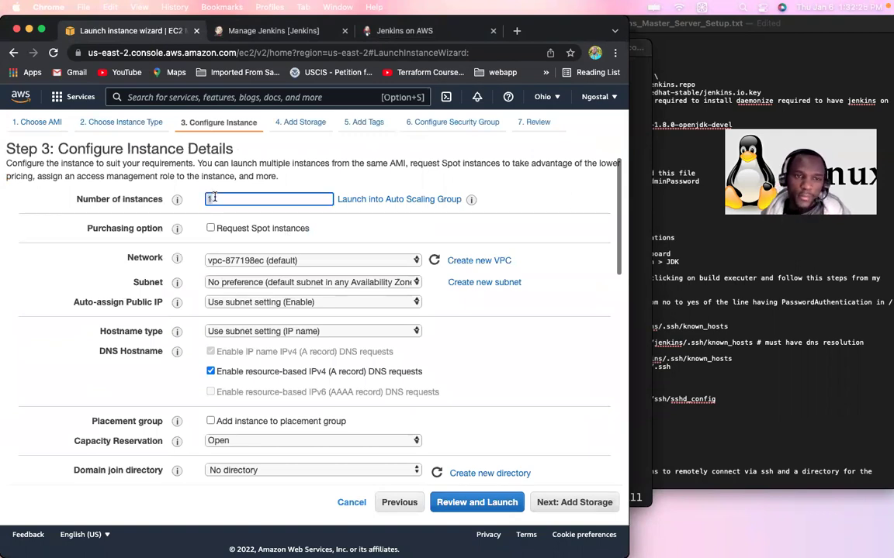
{"action": "type", "text": "2"}
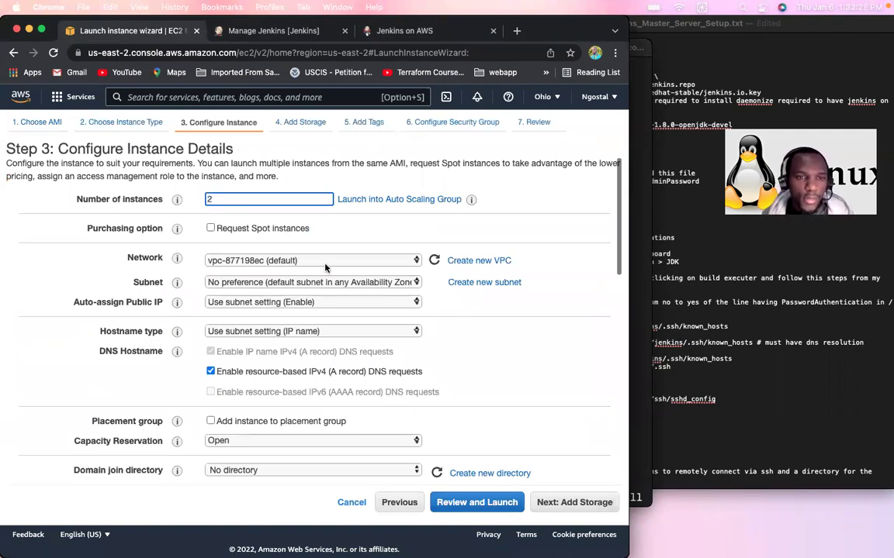
{"action": "scroll", "coordinate": [364, 367], "scroll_direction": "down", "scroll_amount": 1}
{"action": "scroll", "coordinate": [364, 367], "scroll_direction": "down", "scroll_amount": 3}
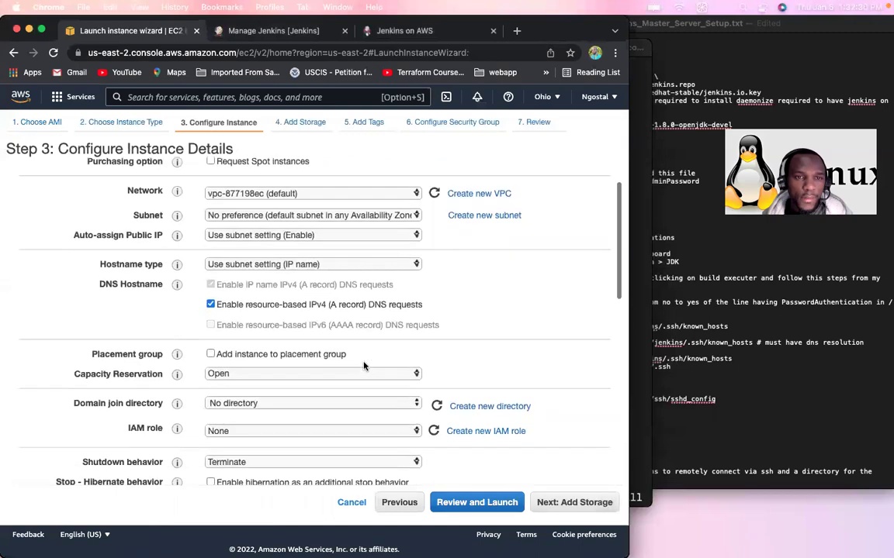
{"action": "scroll", "coordinate": [363, 367], "scroll_direction": "up", "scroll_amount": 3}
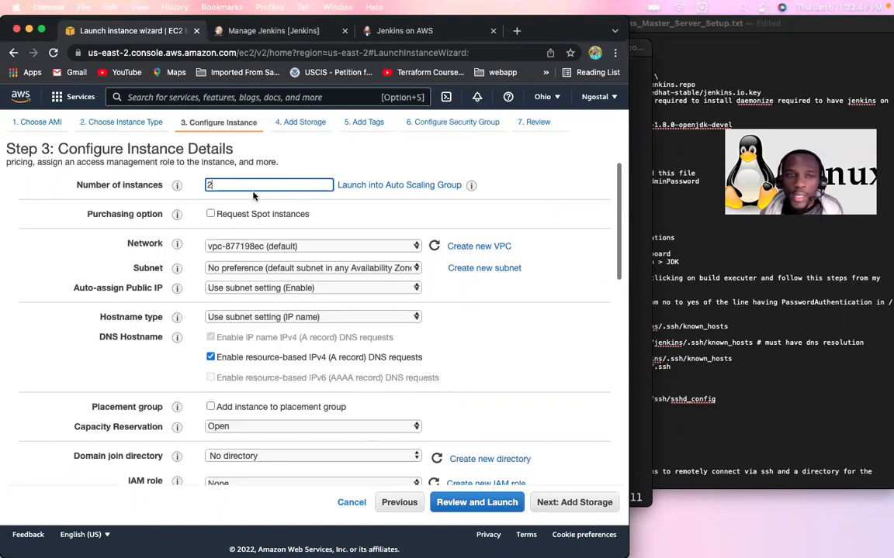
{"action": "scroll", "coordinate": [331, 362], "scroll_direction": "down", "scroll_amount": 4}
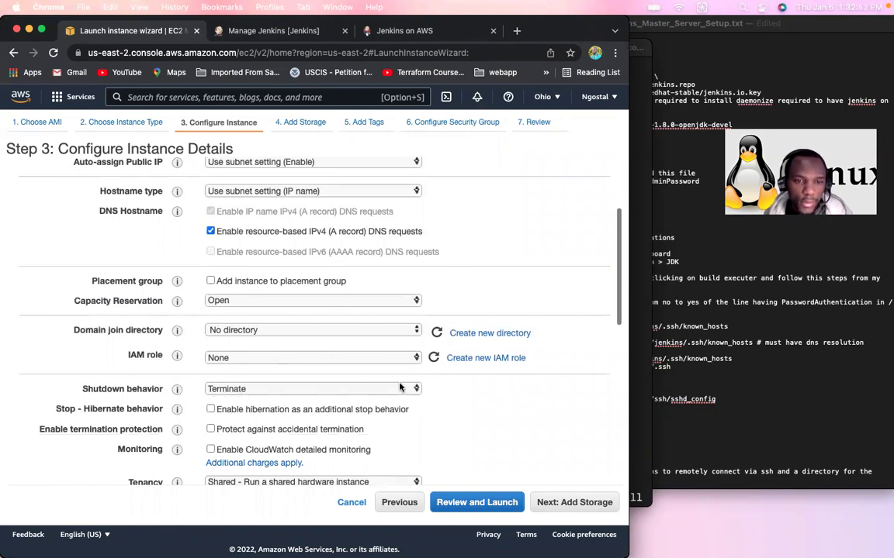
{"action": "left_click", "coordinate": [408, 390]}
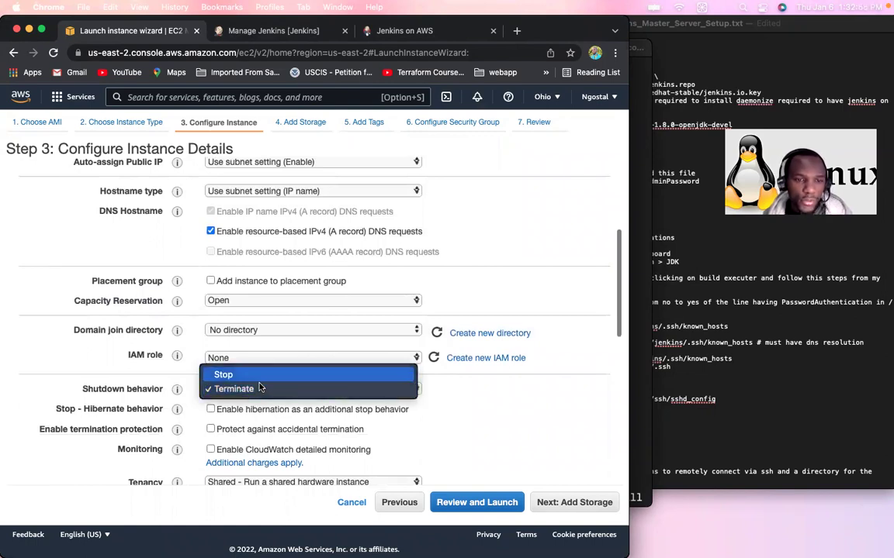
{"action": "left_click", "coordinate": [399, 389]}
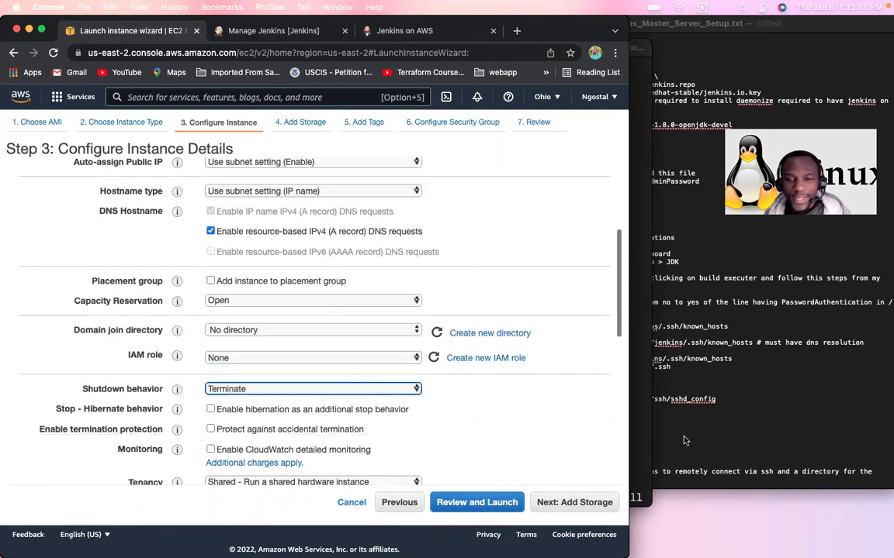
Step: Start the user data script with #!/bin/bash, checking the Clients Side Setup notes
{"action": "scroll", "coordinate": [464, 426], "scroll_direction": "down", "scroll_amount": 10}
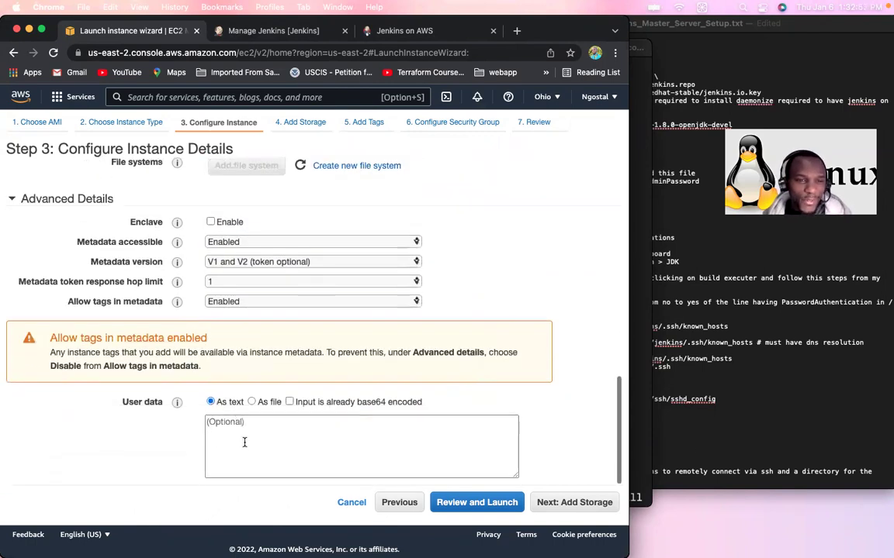
{"action": "left_click", "coordinate": [237, 424]}
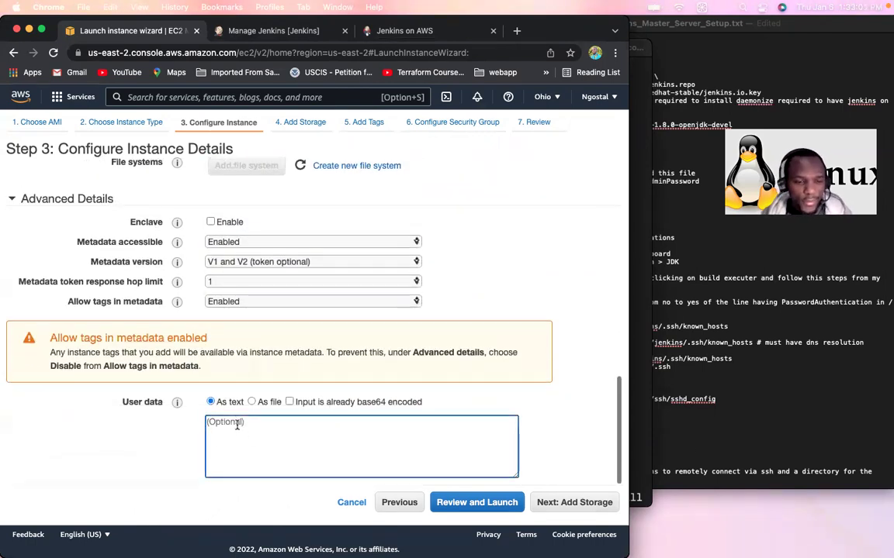
{"action": "type", "text": "#!/bin/bash"}
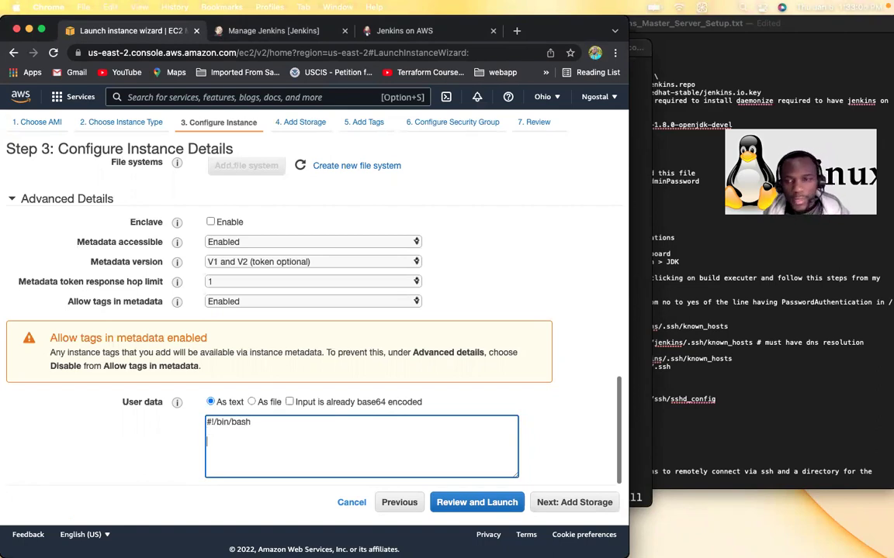
{"action": "left_click", "coordinate": [689, 231]}
{"action": "scroll", "coordinate": [598, 408], "scroll_direction": "down", "scroll_amount": 3}
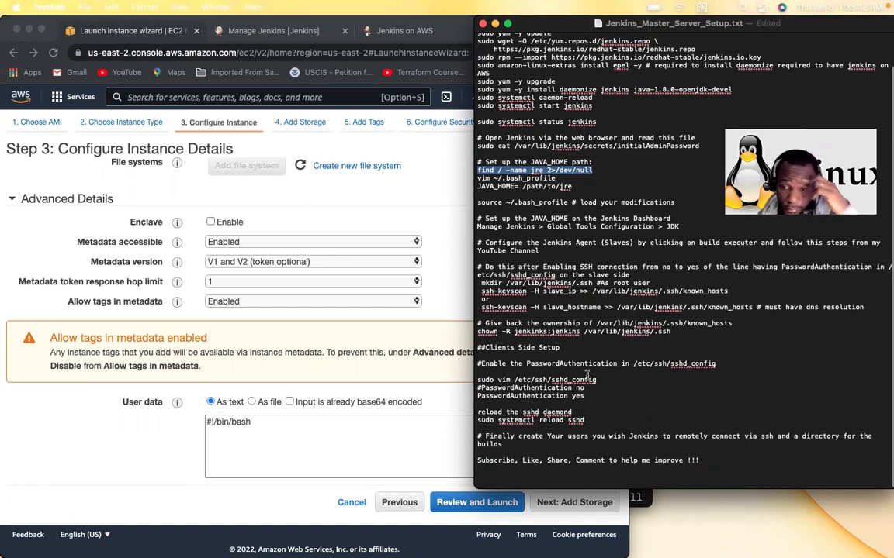
{"action": "triple_click", "coordinate": [501, 353]}
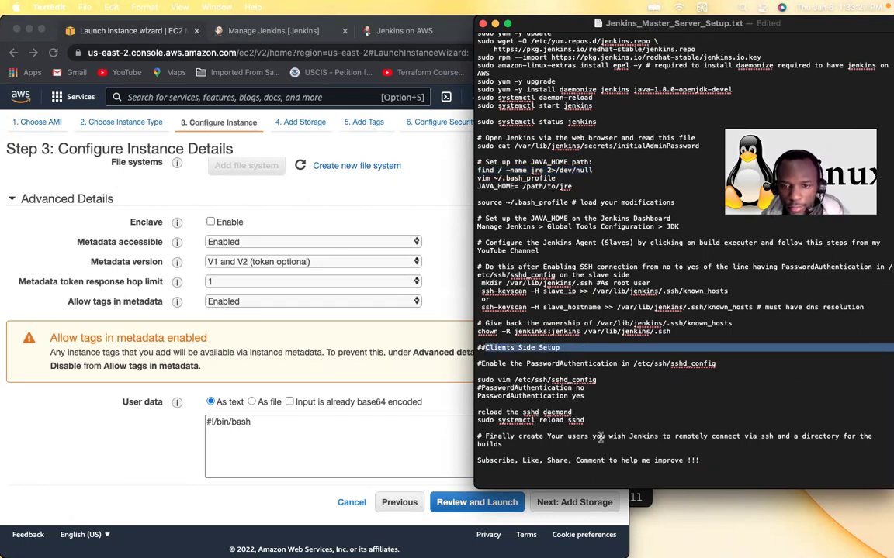
{"action": "left_click", "coordinate": [241, 428]}
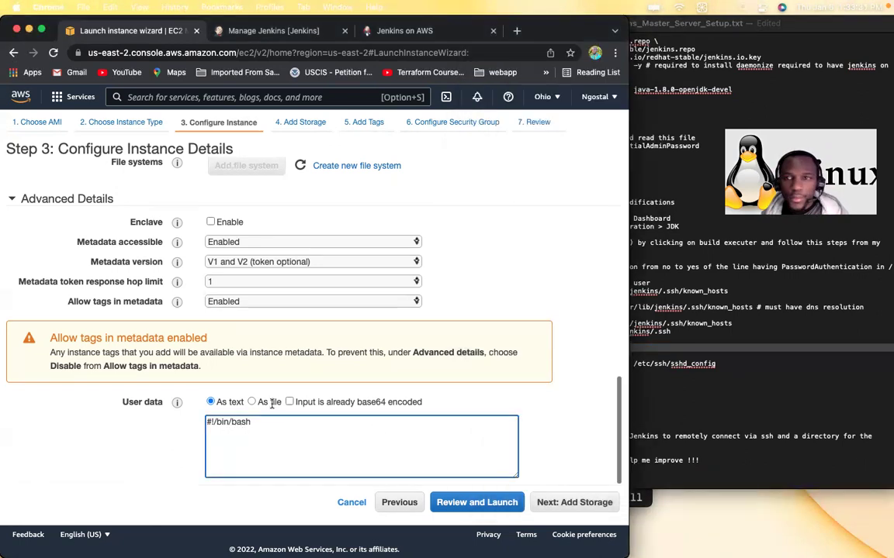
Step: Add the line 'sudo yum -y install java-1.8.0-openjdk-devel', pasting the package name from the notes
{"action": "left_click", "coordinate": [675, 117]}
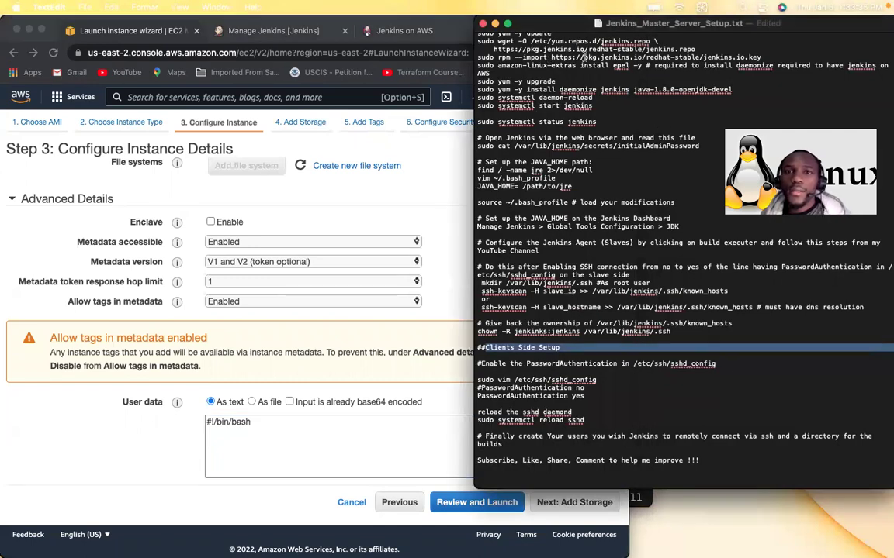
{"action": "scroll", "coordinate": [584, 56], "scroll_direction": "up", "scroll_amount": 2}
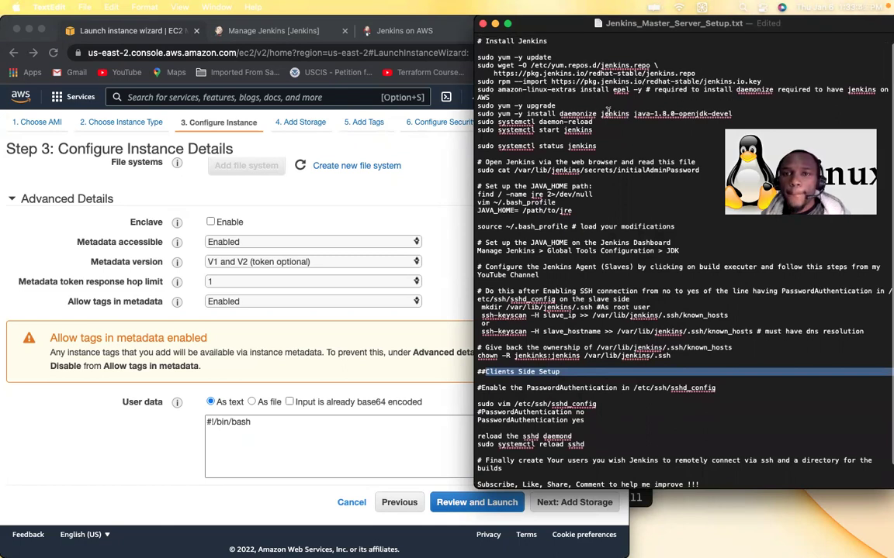
{"action": "left_click_drag", "start_coordinate": [634, 114], "coordinate": [732, 113]}
{"action": "key", "text": "super+c"}
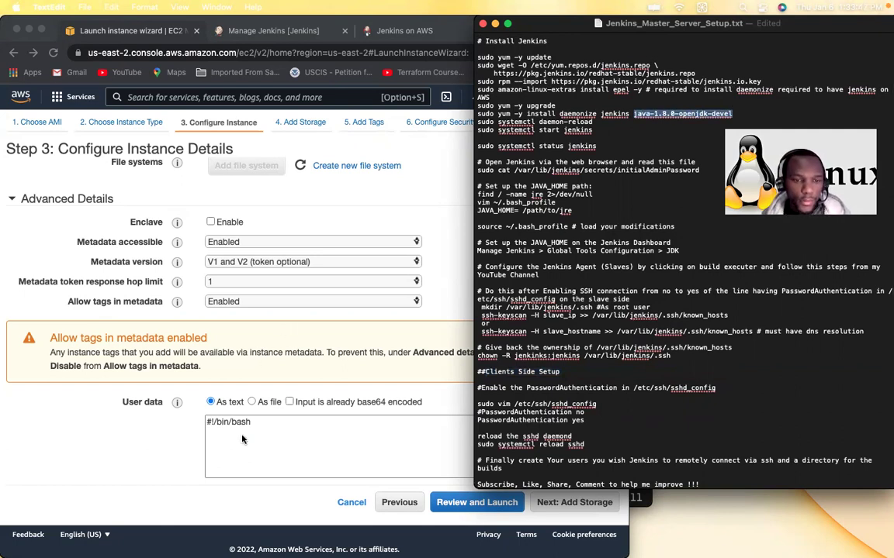
{"action": "left_click", "coordinate": [242, 440]}
{"action": "type", "text": "sudo yum -y install"}
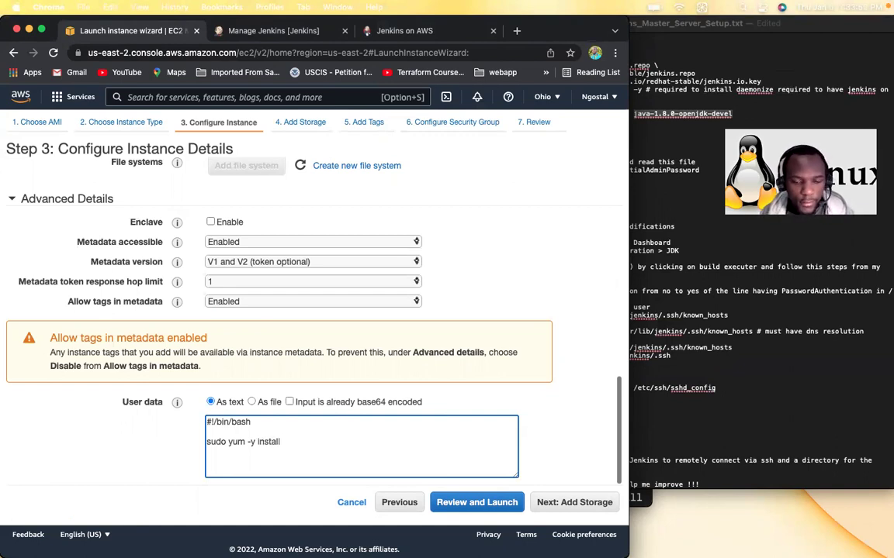
{"action": "key", "text": "super+v"}
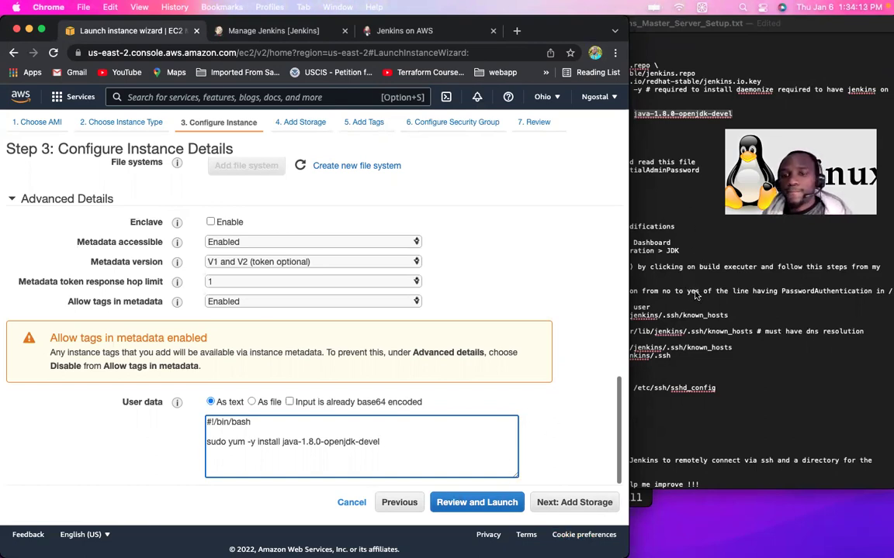
{"action": "left_click", "coordinate": [638, 241]}
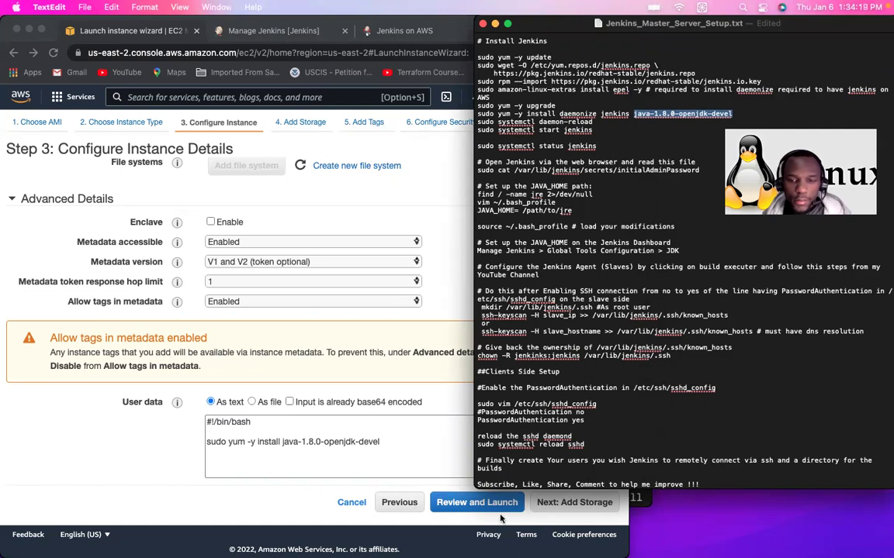
{"action": "left_click", "coordinate": [569, 507]}
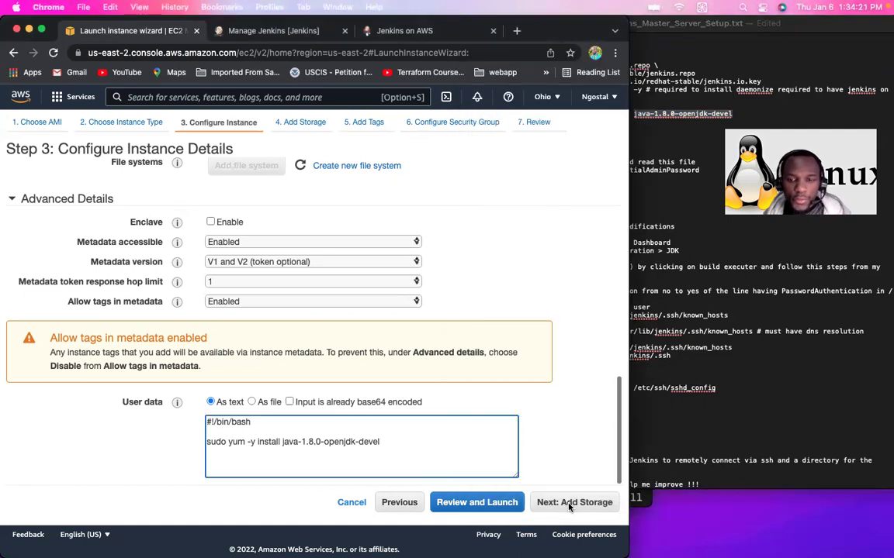
Step: Skip past storage and tags, assign the existing default security group, and go to review
{"action": "left_click", "coordinate": [570, 504]}
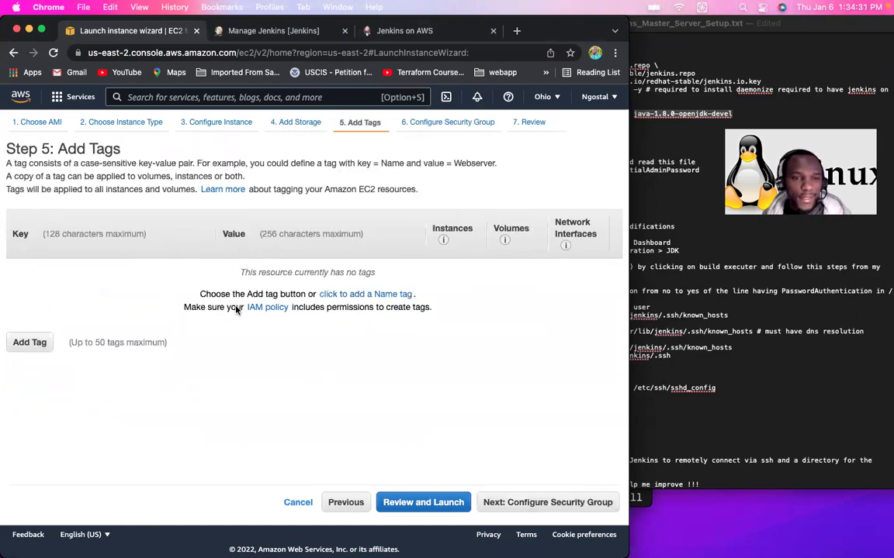
{"action": "left_click", "coordinate": [531, 504]}
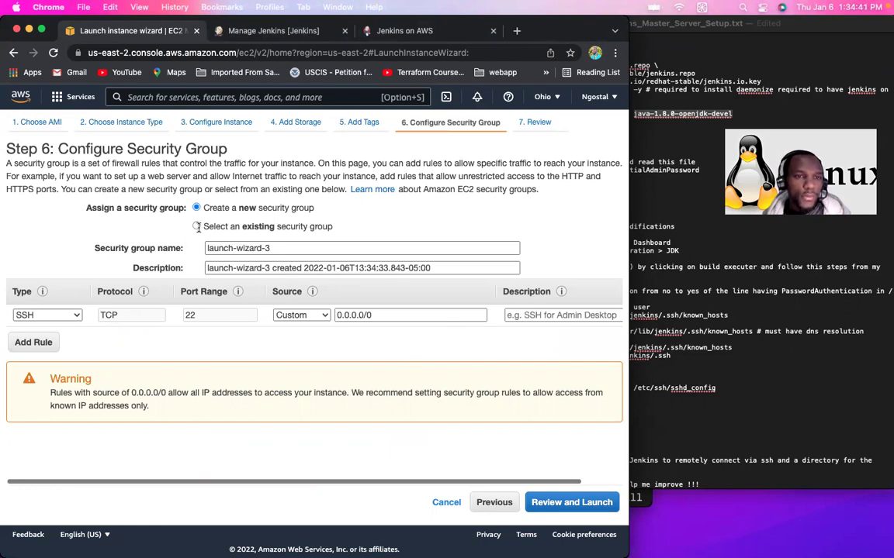
{"action": "left_click", "coordinate": [197, 226]}
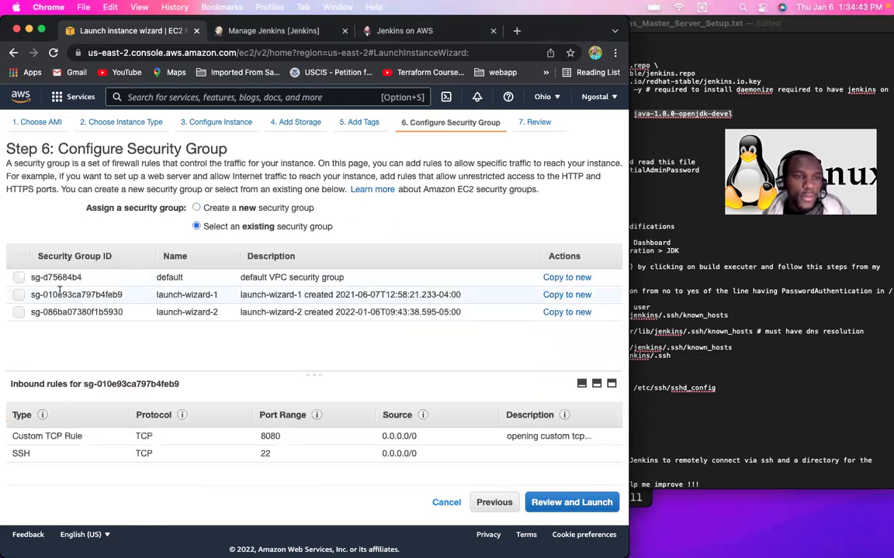
{"action": "left_click", "coordinate": [19, 277]}
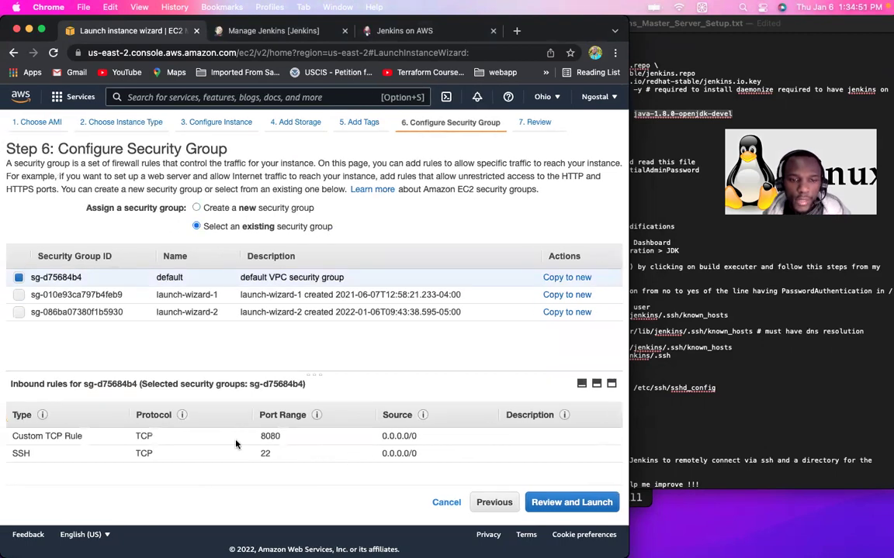
{"action": "left_click", "coordinate": [591, 503]}
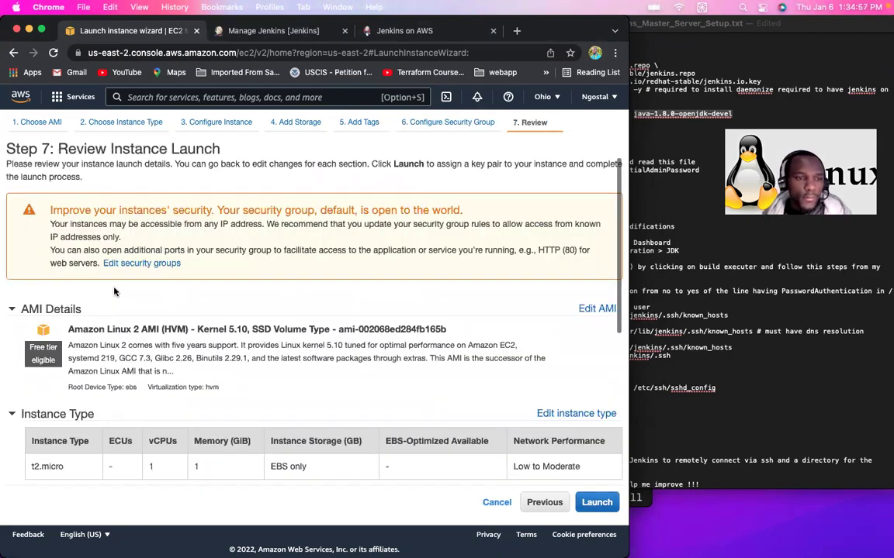
Step: Launch with the prod-key key pair, acknowledging the private key, and view the pending instances
{"action": "left_click", "coordinate": [597, 503]}
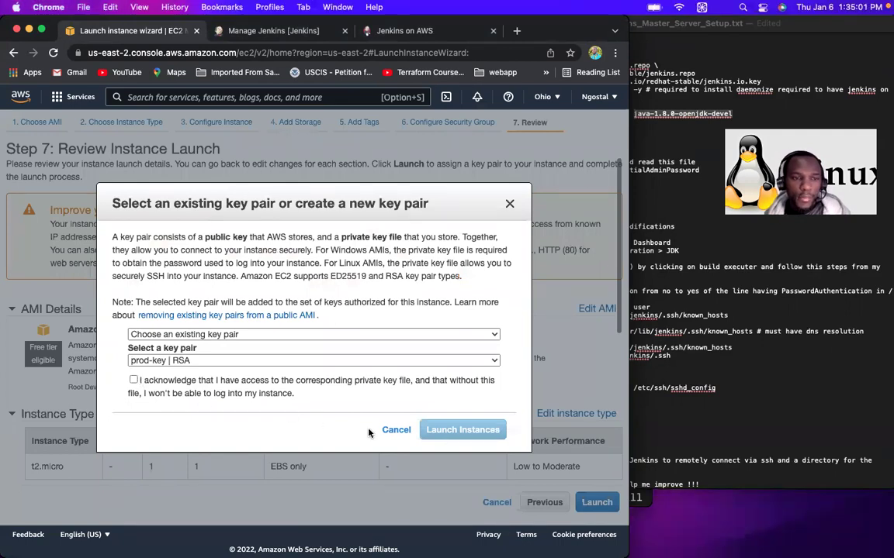
{"action": "left_click", "coordinate": [133, 381]}
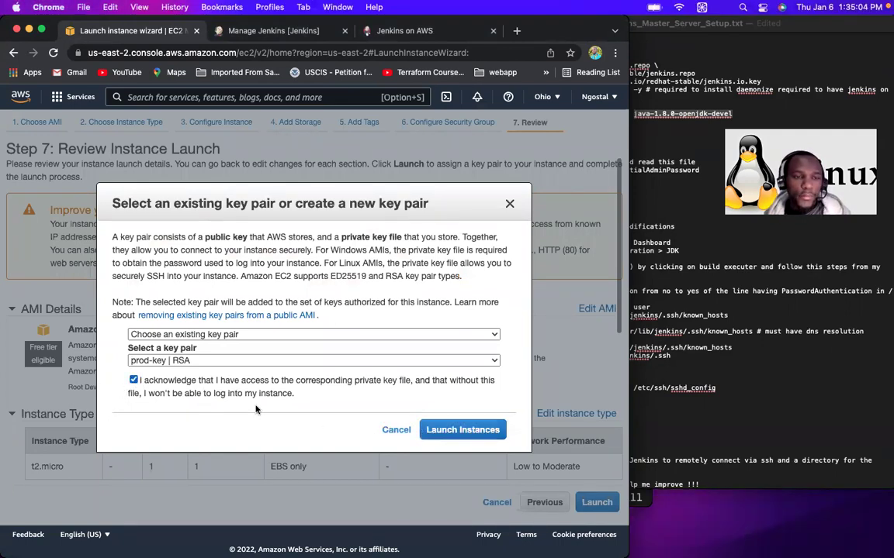
{"action": "left_click", "coordinate": [462, 430]}
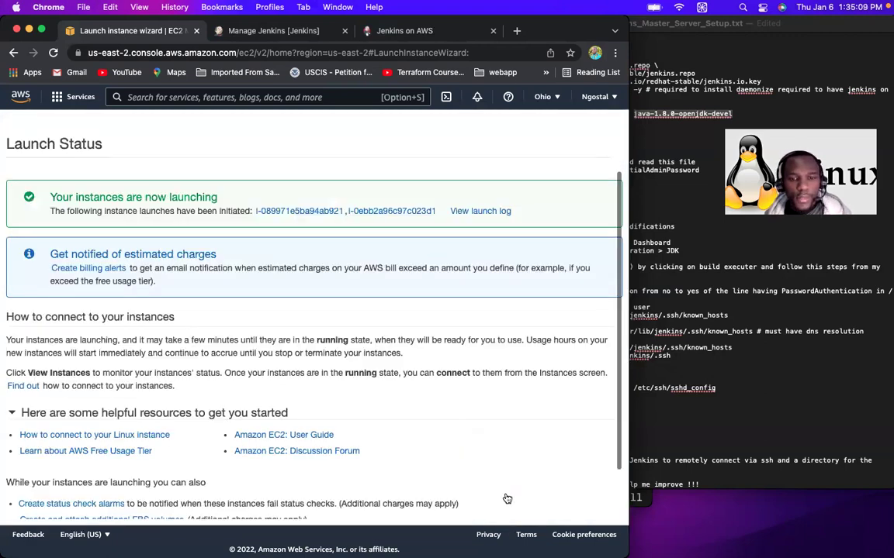
{"action": "scroll", "coordinate": [507, 498], "scroll_direction": "down", "scroll_amount": 2}
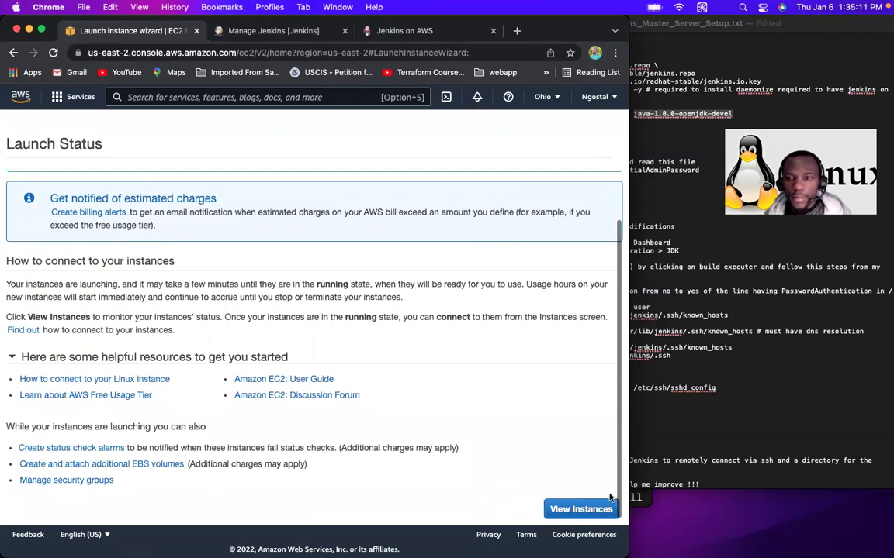
{"action": "left_click", "coordinate": [578, 510]}
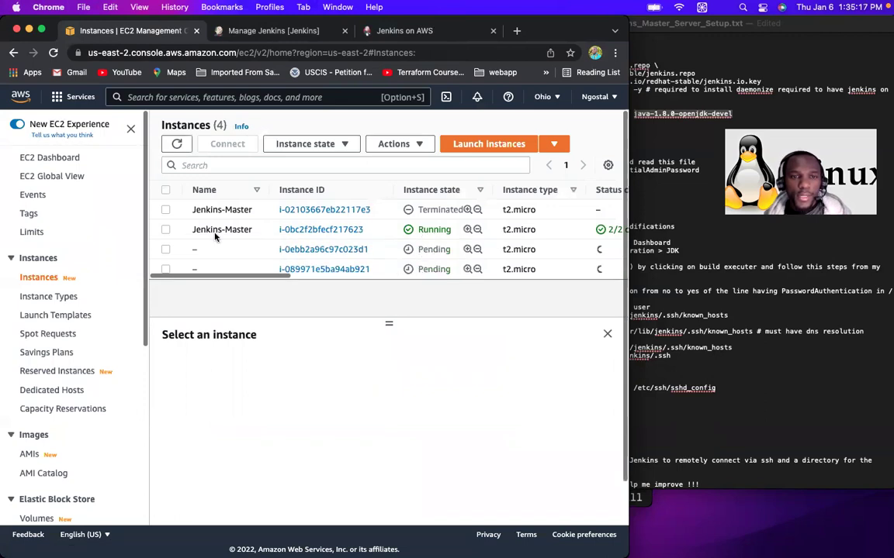
Step: Name the two new instances slave1 and slave2, then return to the Terminal
{"action": "left_click", "coordinate": [166, 249]}
{"action": "left_click", "coordinate": [165, 249]}
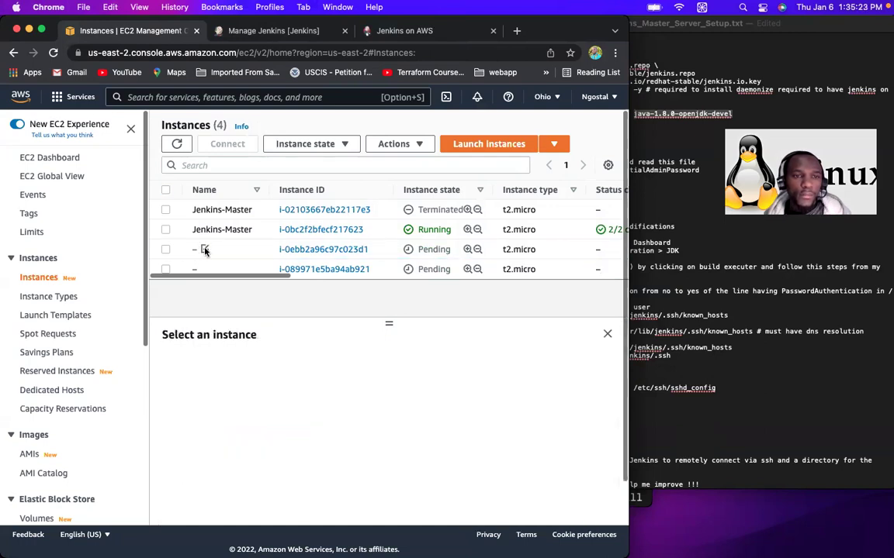
{"action": "left_click", "coordinate": [205, 249]}
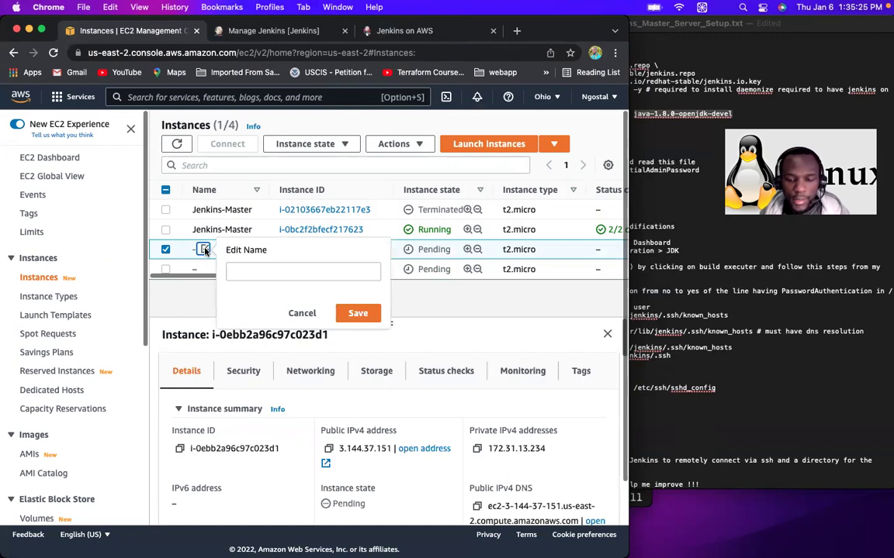
{"action": "left_click", "coordinate": [249, 270]}
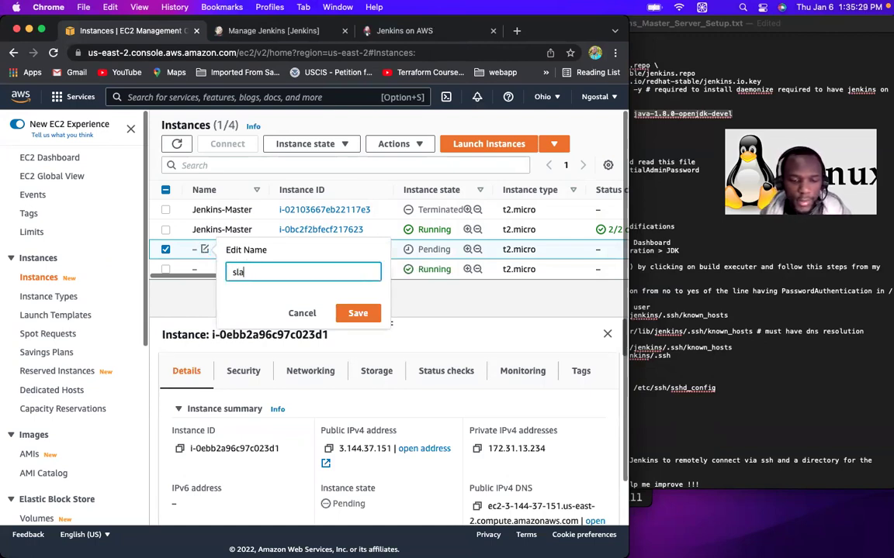
{"action": "left_click", "coordinate": [358, 313]}
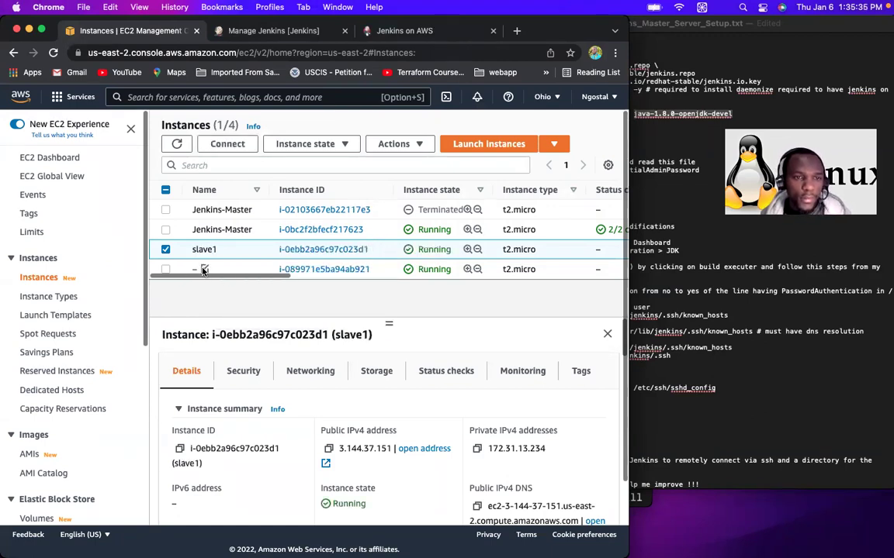
{"action": "left_click", "coordinate": [204, 269]}
{"action": "type", "text": "slave2"}
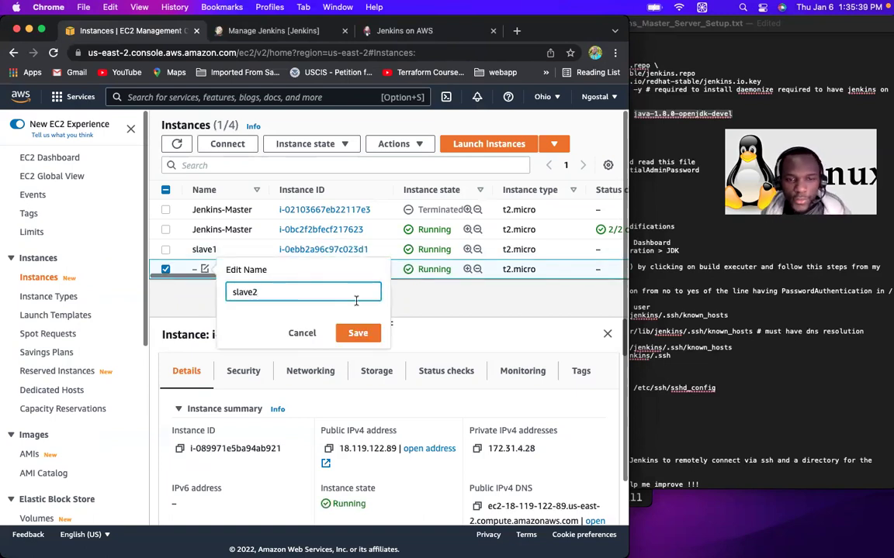
{"action": "left_click", "coordinate": [358, 332]}
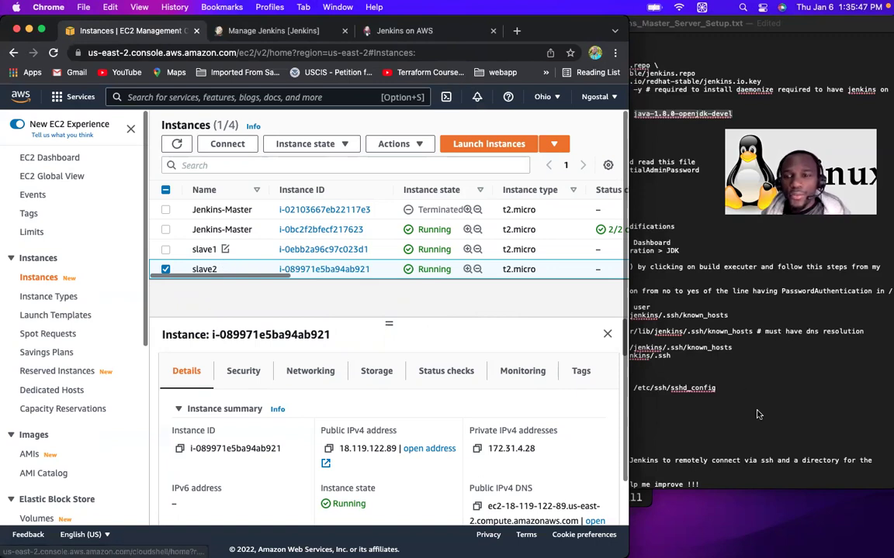
{"action": "left_click", "coordinate": [636, 499]}
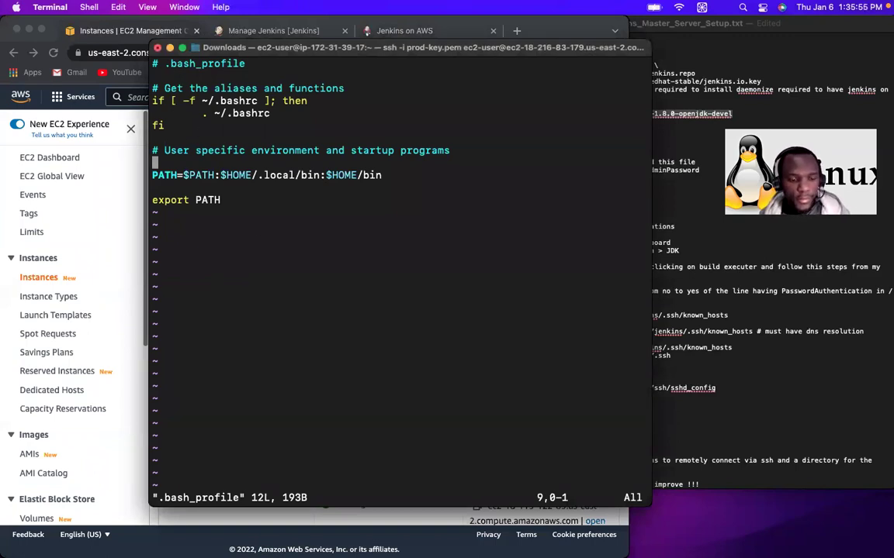
Step: Copy the JDK path from the find output and add JAVA_HOME=<path> to .bash_profile
{"action": "type", "text": ":q"}
{"action": "key", "text": "Return"}
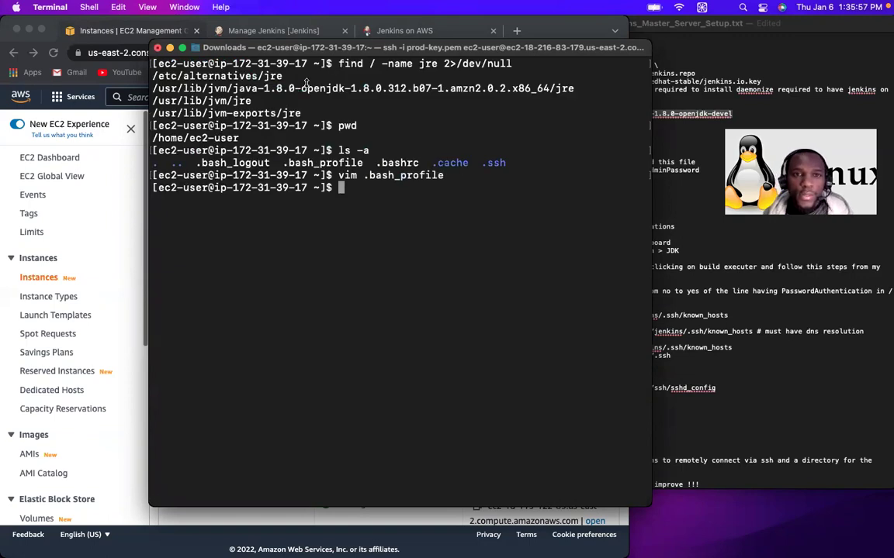
{"action": "left_click_drag", "start_coordinate": [152, 83], "coordinate": [552, 81]}
{"action": "key", "text": "super+c"}
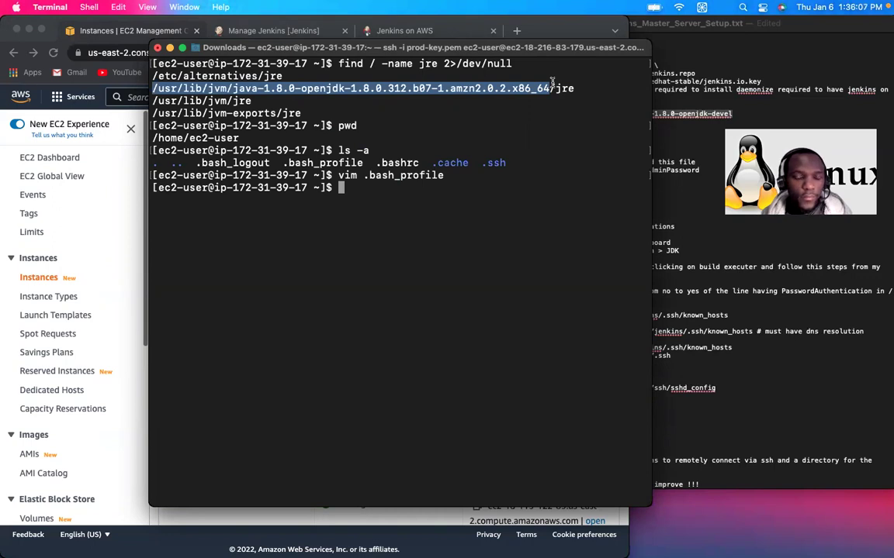
{"action": "left_click", "coordinate": [552, 81]}
{"action": "key", "text": "Up"}
{"action": "key", "text": "Return"}
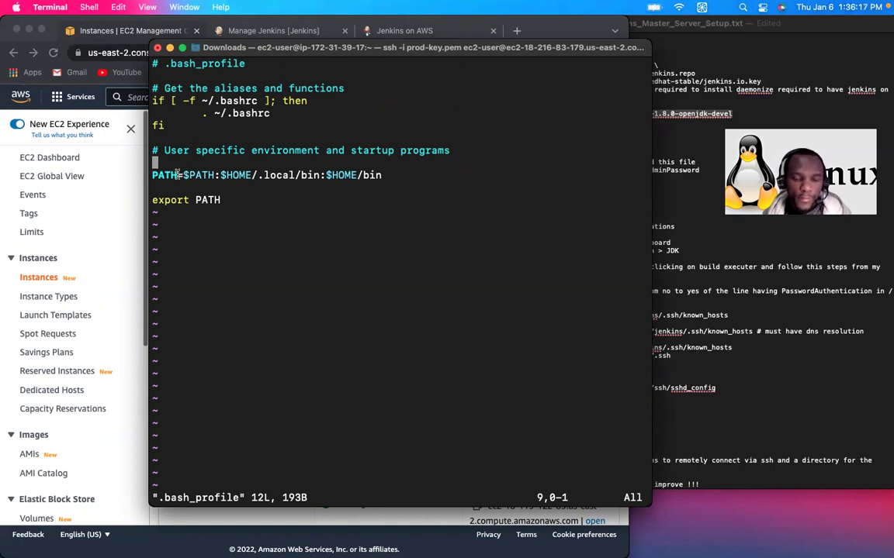
{"action": "type", "text": "iJ"}
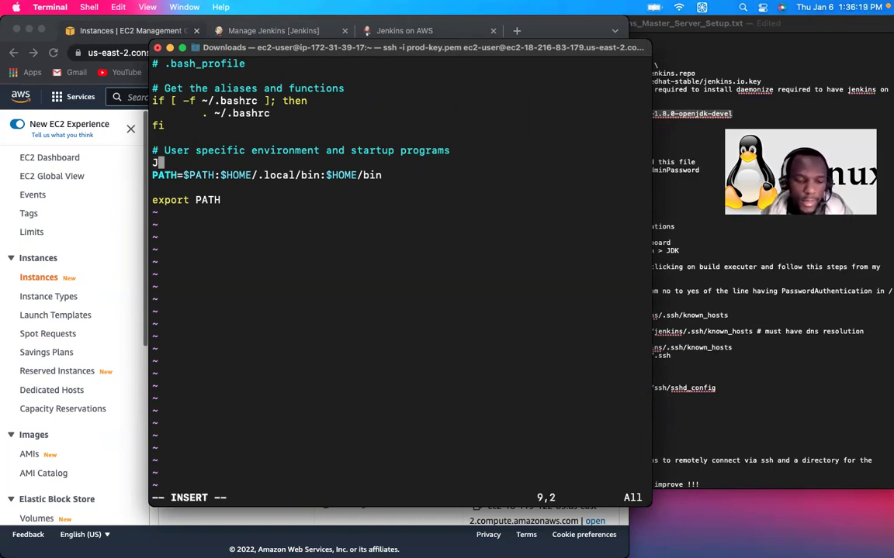
{"action": "type", "text": "AVA_H"}
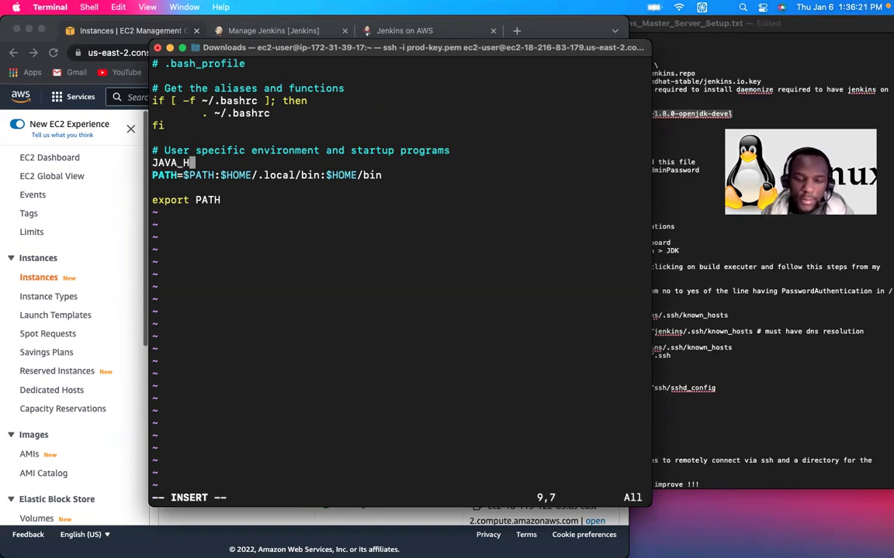
{"action": "type", "text": "OME="}
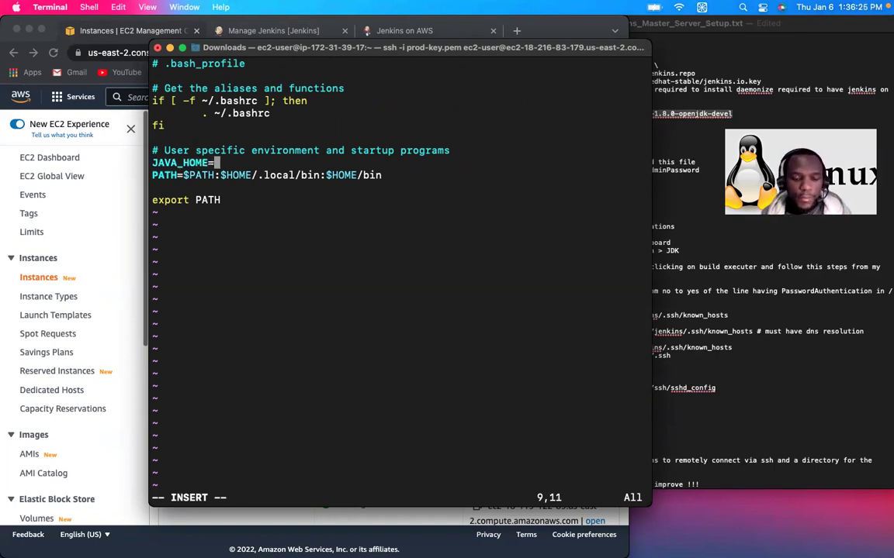
{"action": "key", "text": "super+v"}
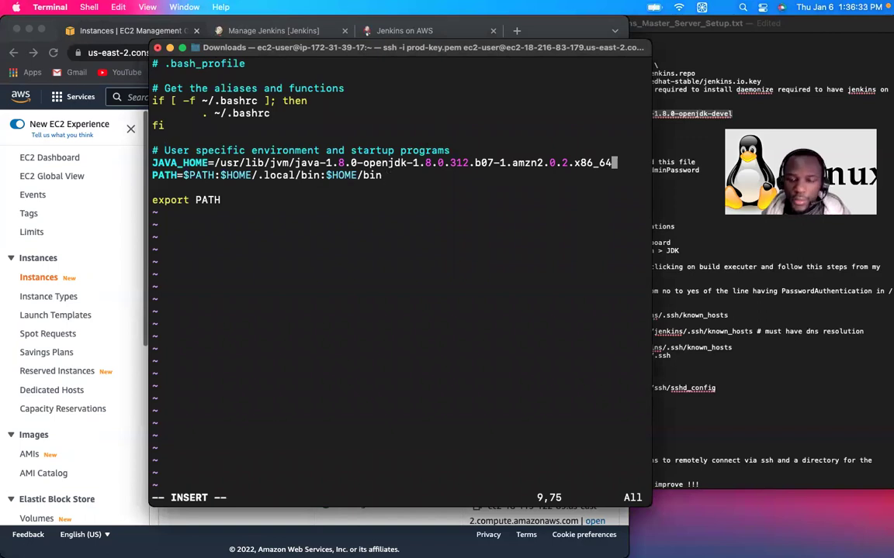
Step: Append :$JAVA_HOME to the PATH line and save .bash_profile
{"action": "left_click", "coordinate": [385, 175]}
{"action": "type", "text": ":"}
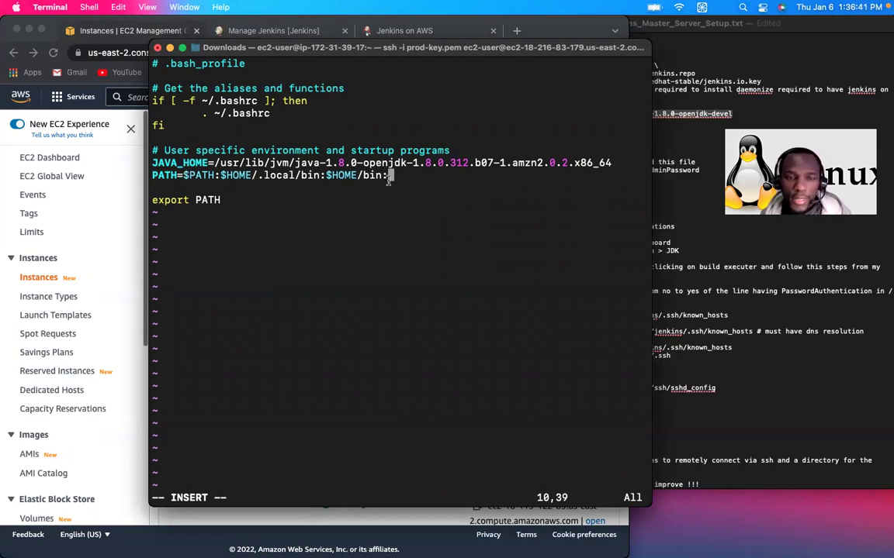
{"action": "type", "text": "$"}
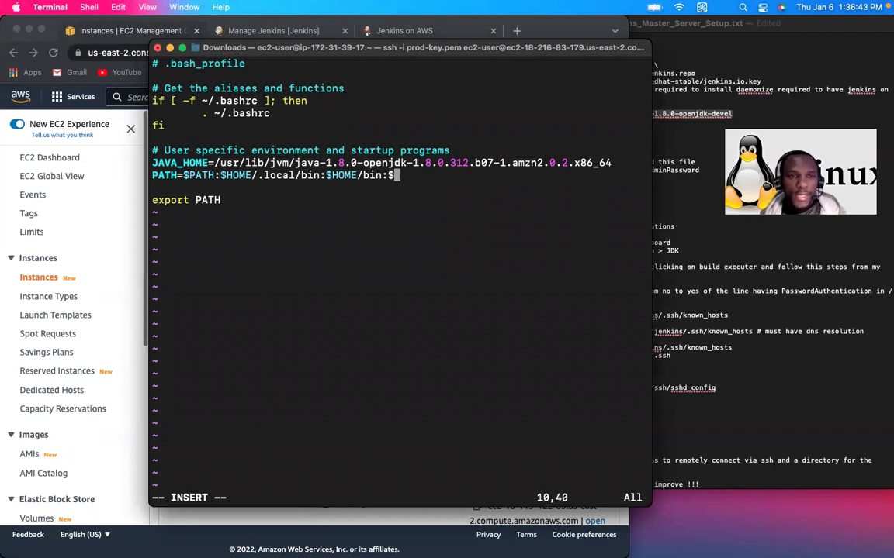
{"action": "key", "text": "BackSpace"}
{"action": "type", "text": "$"}
{"action": "type", "text": "JAVA"}
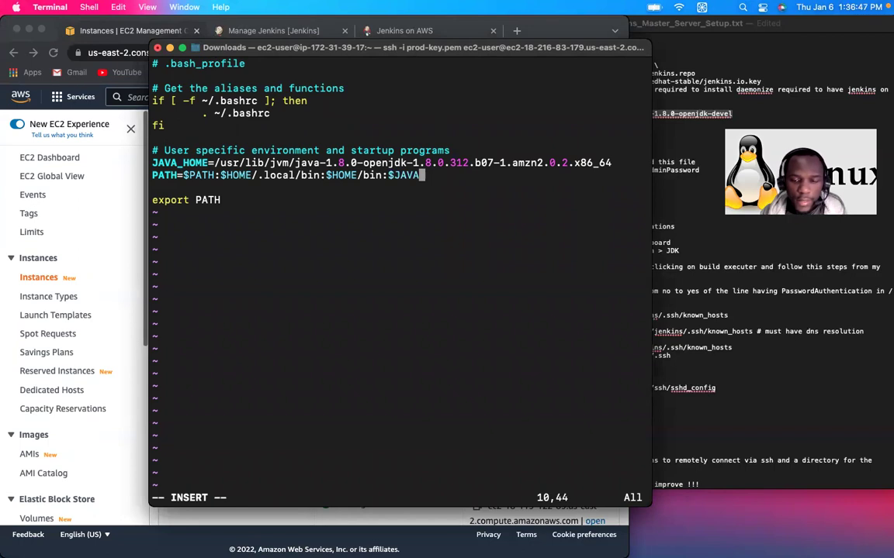
{"action": "type", "text": "_HOME"}
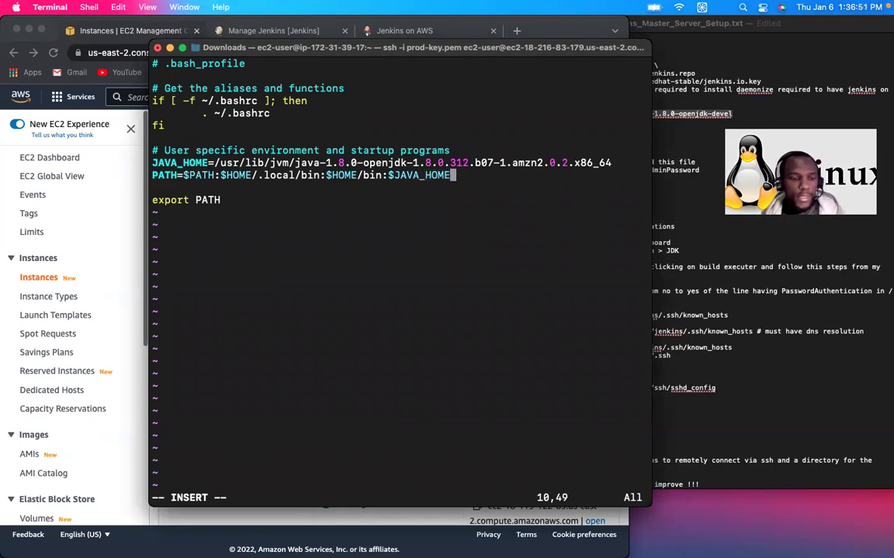
{"action": "key", "text": "Escape"}
{"action": "key", "text": "shift+z"}
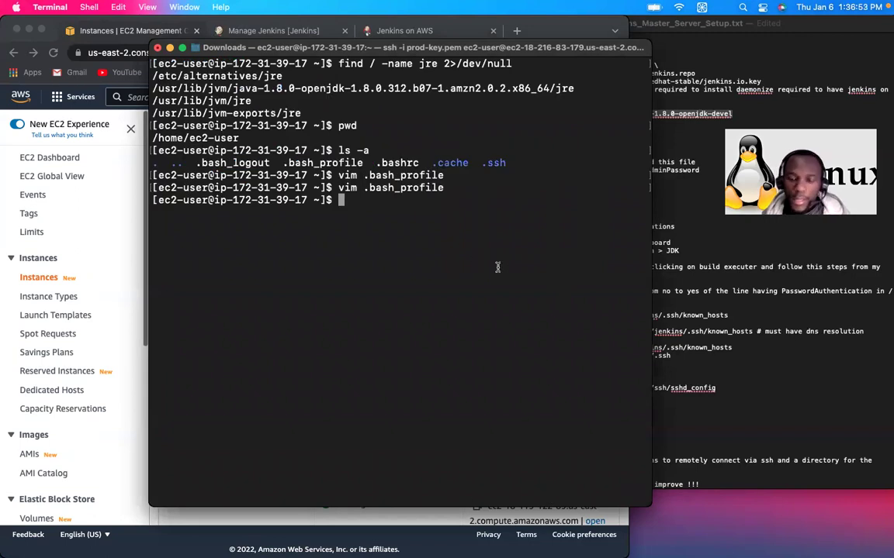
Step: Run env to check the PATH value, then clear the terminal
{"action": "key", "text": "Up"}
{"action": "key", "text": "Left"}
{"action": "key", "text": "Left"}
{"action": "key", "text": "Left"}
{"action": "key", "text": "Left"}
{"action": "key", "text": "Left"}
{"action": "key", "text": "Left"}
{"action": "key", "text": "Left"}
{"action": "key", "text": "Left"}
{"action": "key", "text": "Left"}
{"action": "key", "text": "Left"}
{"action": "key", "text": "Left"}
{"action": "key", "text": "Left"}
{"action": "key", "text": "Left"}
{"action": "key", "text": "Left"}
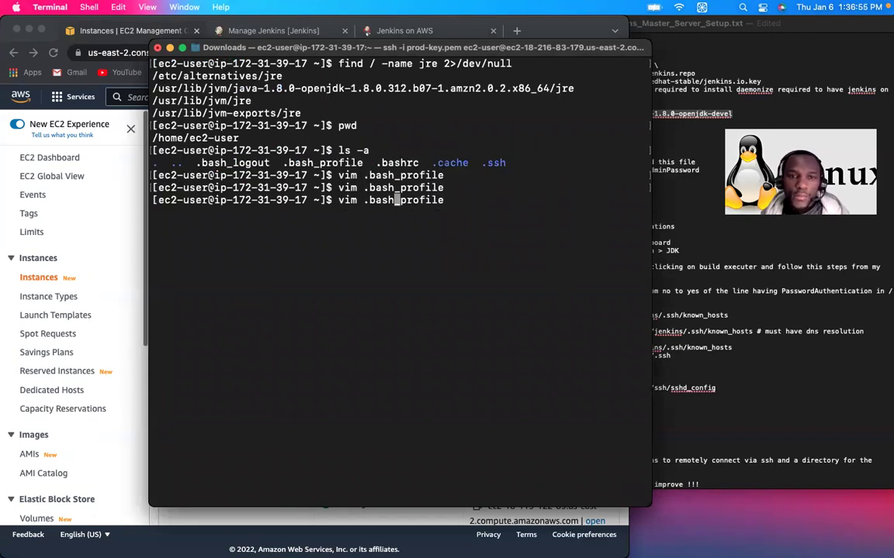
{"action": "key", "text": "BackSpace"}
{"action": "key", "text": "BackSpace"}
{"action": "key", "text": "BackSpace"}
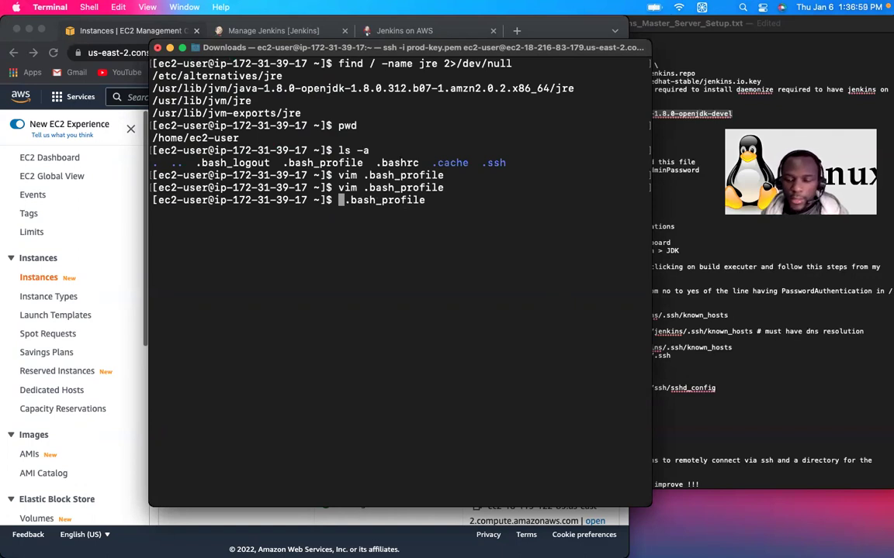
{"action": "key", "text": "Right"}
{"action": "key", "text": "Right"}
{"action": "key", "text": "Right"}
{"action": "key", "text": "Right"}
{"action": "key", "text": "Right"}
{"action": "key", "text": "Right"}
{"action": "key", "text": "Right"}
{"action": "key", "text": "Right"}
{"action": "key", "text": "Right"}
{"action": "key", "text": "Right"}
{"action": "key", "text": "Right"}
{"action": "key", "text": "Right"}
{"action": "key", "text": "Right"}
{"action": "key", "text": "Right"}
{"action": "key", "text": "BackSpace"}
{"action": "key", "text": "BackSpace"}
{"action": "key", "text": "BackSpace"}
{"action": "key", "text": "BackSpace"}
{"action": "key", "text": "BackSpace"}
{"action": "key", "text": "BackSpace"}
{"action": "key", "text": "BackSpace"}
{"action": "key", "text": "BackSpace"}
{"action": "key", "text": "BackSpace"}
{"action": "key", "text": "BackSpace"}
{"action": "key", "text": "BackSpace"}
{"action": "key", "text": "BackSpace"}
{"action": "key", "text": "BackSpace"}
{"action": "key", "text": "BackSpace"}
{"action": "key", "text": "BackSpace"}
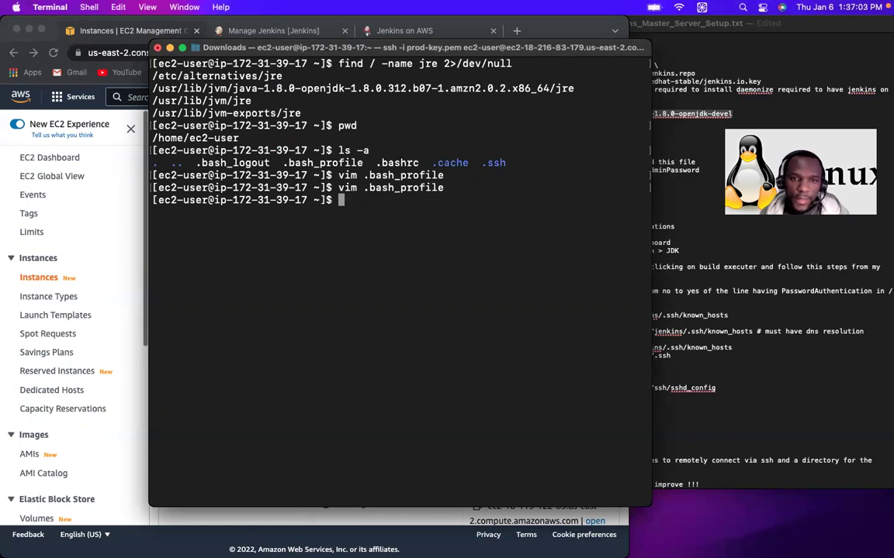
{"action": "type", "text": "env"}
{"action": "key", "text": "Return"}
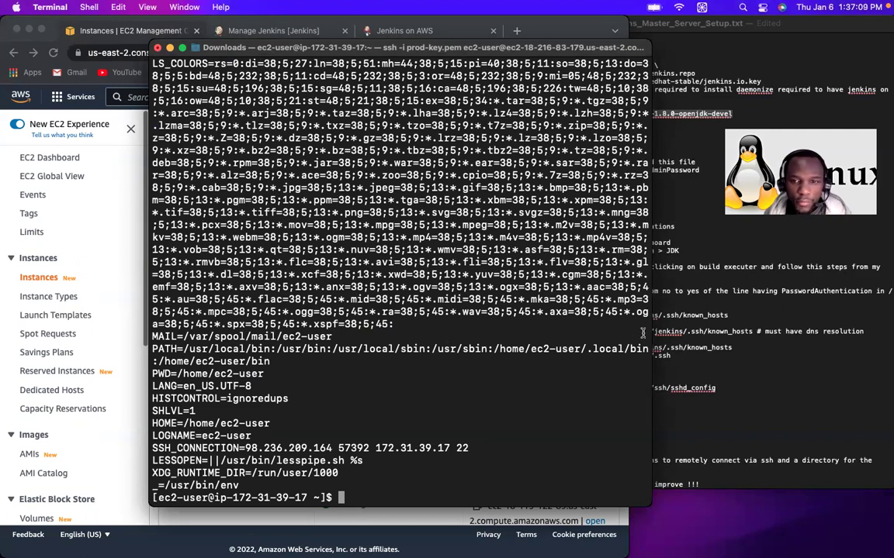
{"action": "left_click_drag", "start_coordinate": [177, 350], "coordinate": [648, 347]}
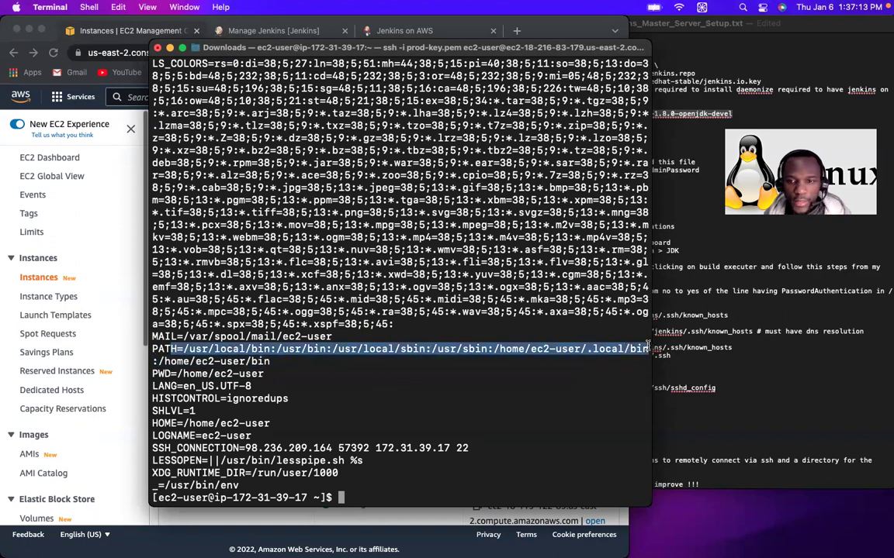
{"action": "key", "text": "ctrl+l"}
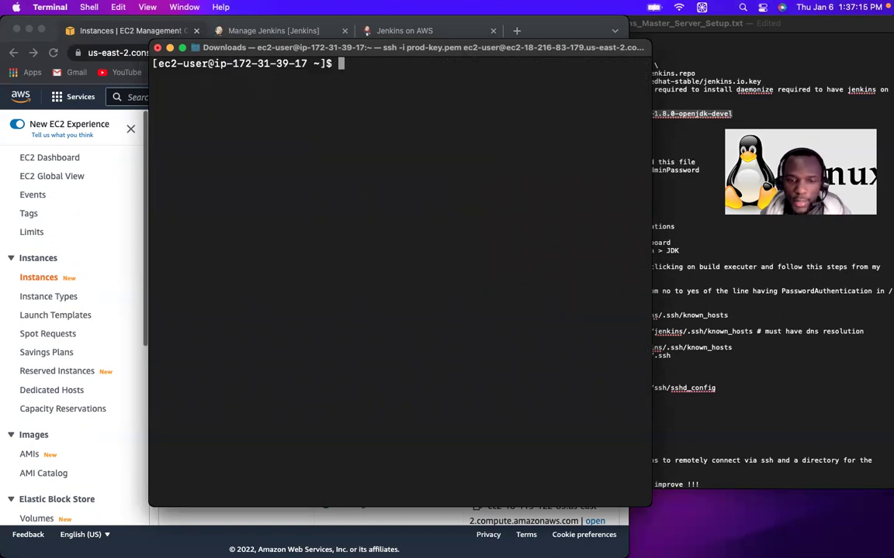
Step: Load the updated .bash_profile with source, then list the environment again with env
{"action": "type", "text": "vim .bash_profile"}
{"action": "key", "text": "Left"}
{"action": "key", "text": "Left"}
{"action": "key", "text": "Left"}
{"action": "key", "text": "Left"}
{"action": "key", "text": "Left"}
{"action": "key", "text": "Left"}
{"action": "key", "text": "Left"}
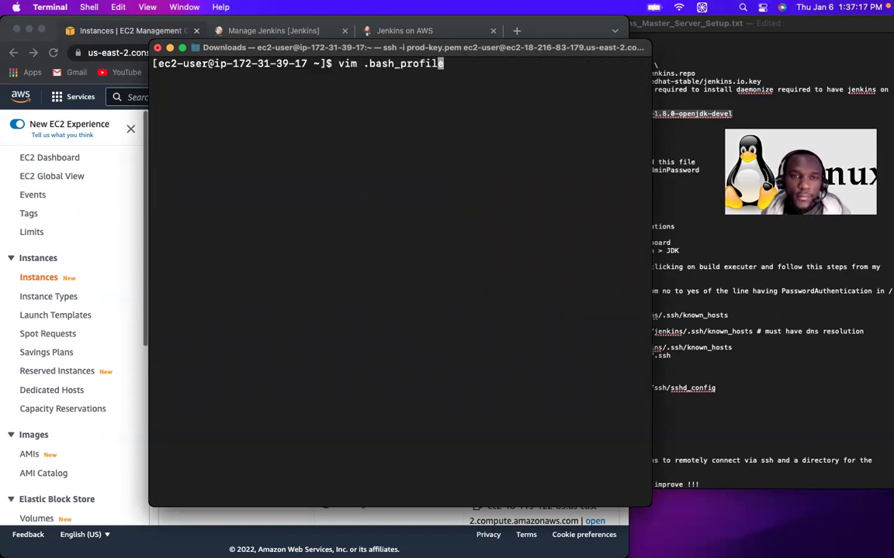
{"action": "key", "text": "Left"}
{"action": "key", "text": "Left"}
{"action": "key", "text": "Left"}
{"action": "key", "text": "Left"}
{"action": "key", "text": "Left"}
{"action": "key", "text": "Left"}
{"action": "key", "text": "BackSpace"}
{"action": "key", "text": "BackSpace"}
{"action": "key", "text": "BackSpace"}
{"action": "key", "text": "BackSpace"}
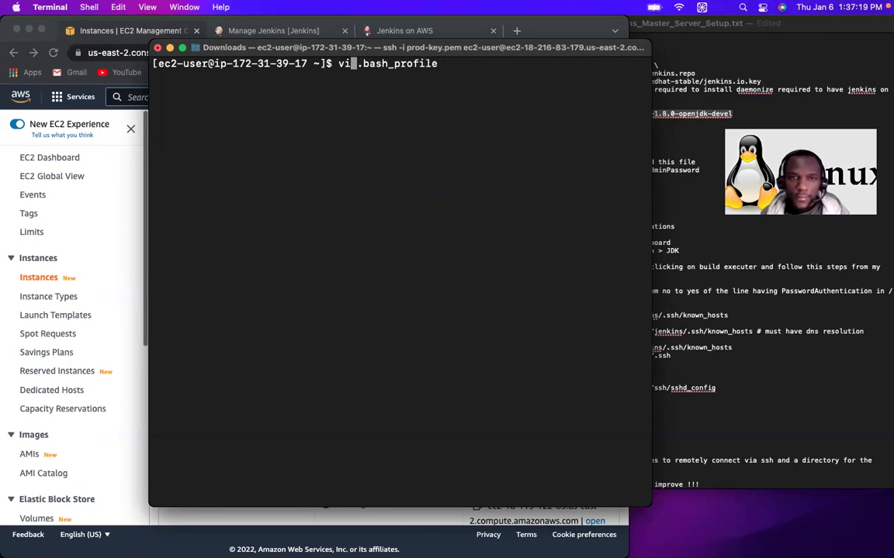
{"action": "type", "text": "source"}
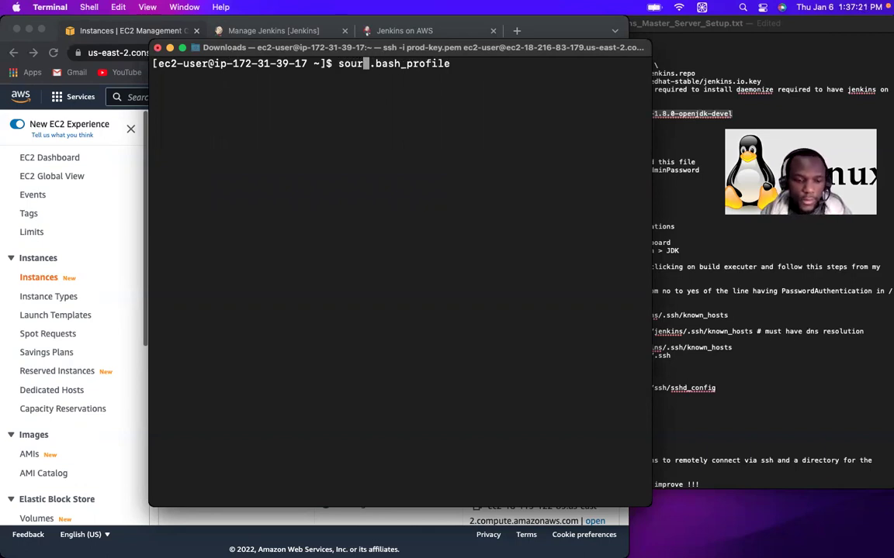
{"action": "key", "text": "Return"}
{"action": "key", "text": "Up"}
{"action": "key", "text": "Up"}
{"action": "key", "text": "Return"}
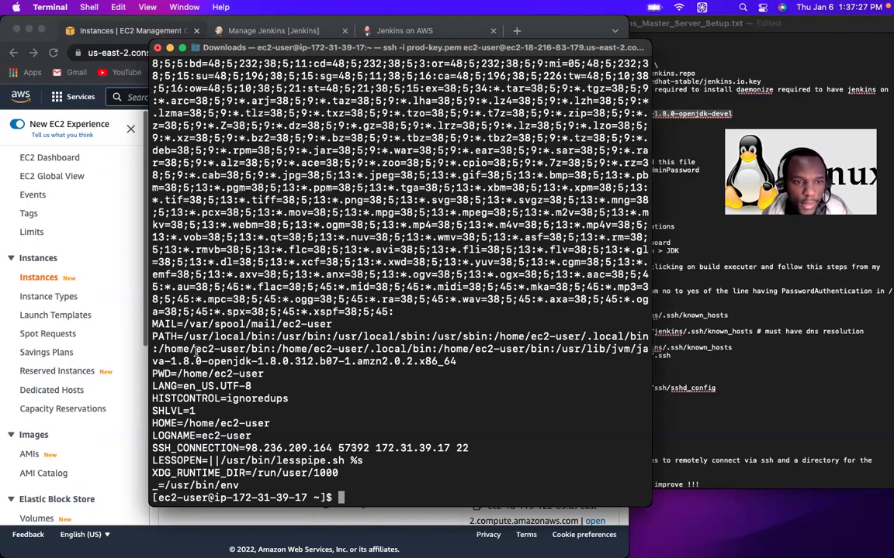
Step: Confirm PATH now ends with the OpenJDK 1.8.0 JDK directory, clear the terminal, and bring up the setup notes
{"action": "left_click_drag", "start_coordinate": [155, 349], "coordinate": [648, 349]}
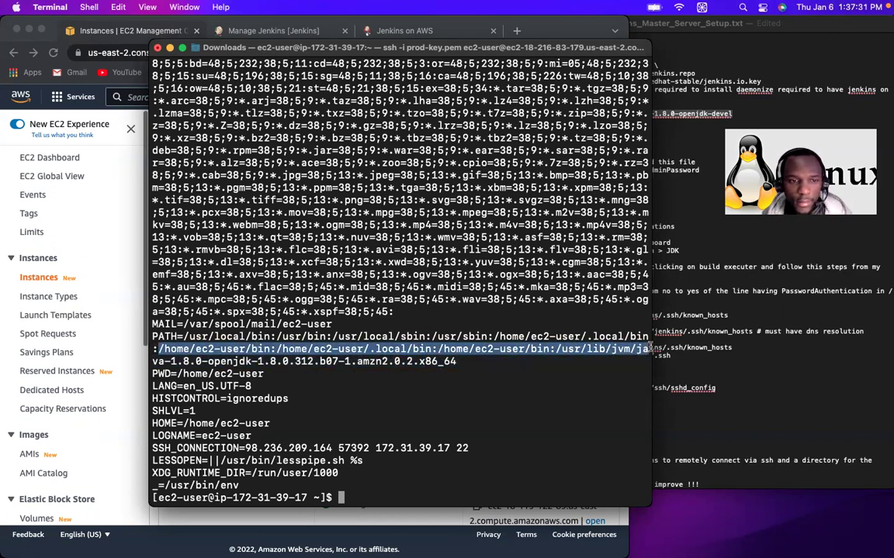
{"action": "left_click_drag", "start_coordinate": [457, 361], "coordinate": [221, 359]}
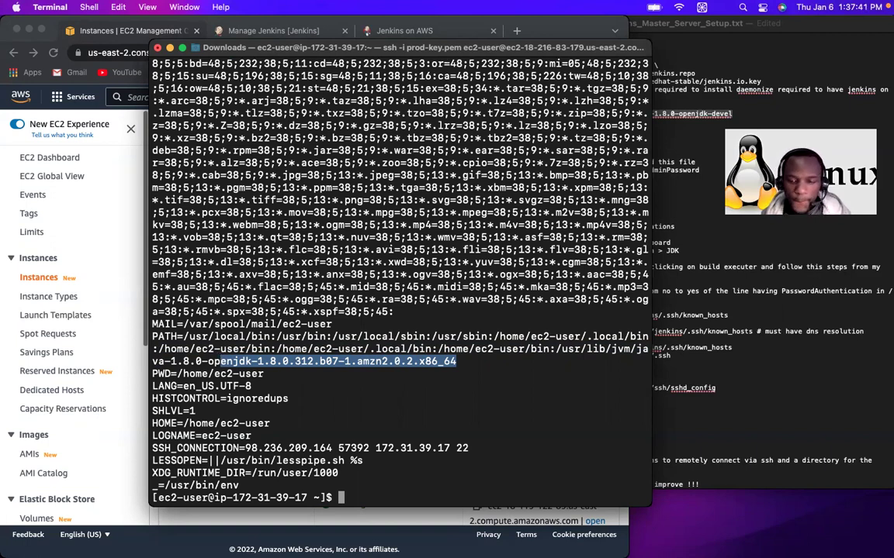
{"action": "key", "text": "ctrl+l"}
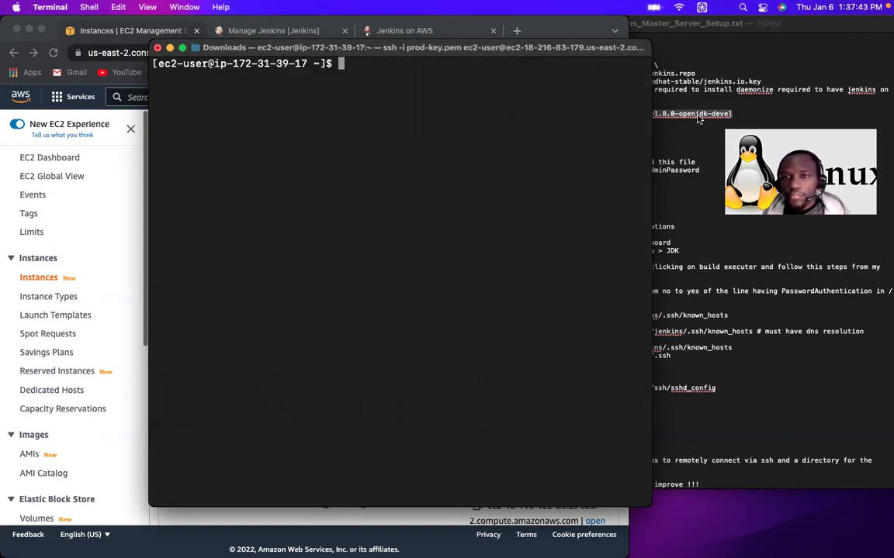
{"action": "key", "text": "super+Tab"}
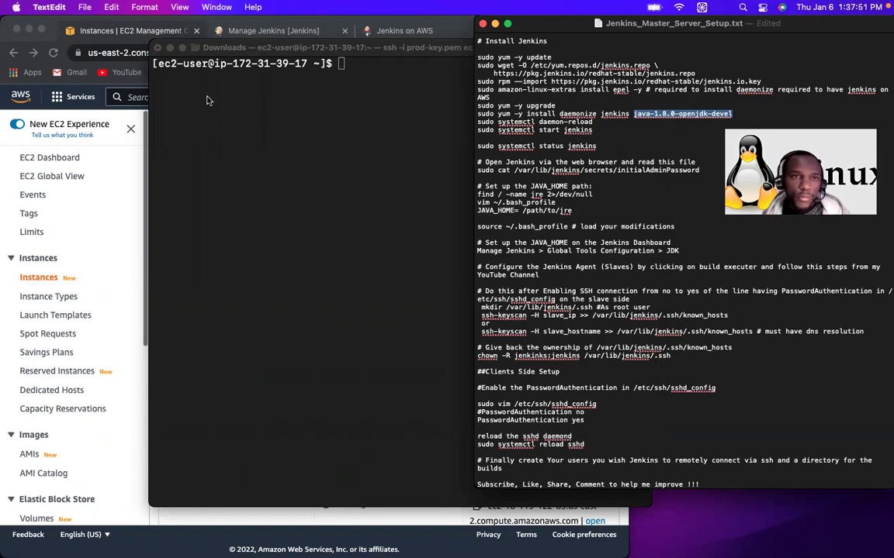
Step: From the Manage Jenkins tab in Chrome, go to Global Tool Configuration
{"action": "left_click", "coordinate": [258, 30]}
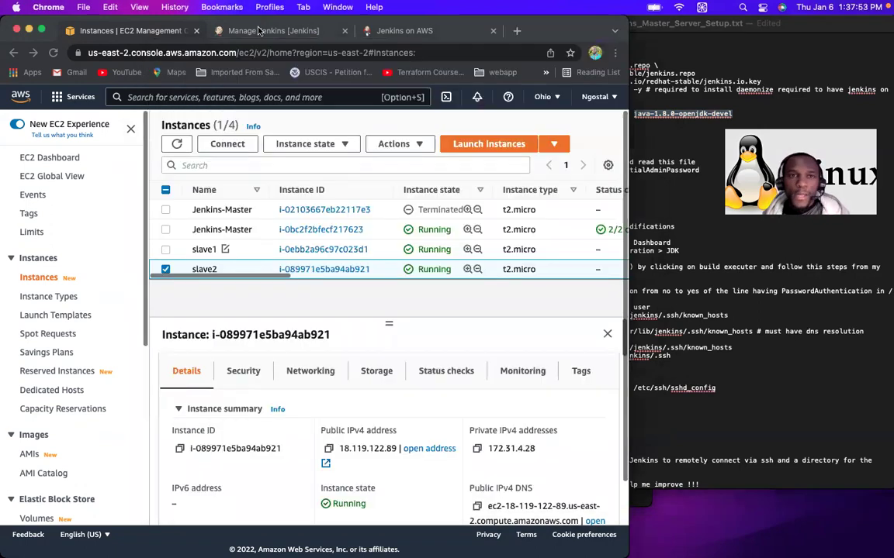
{"action": "left_click", "coordinate": [258, 30]}
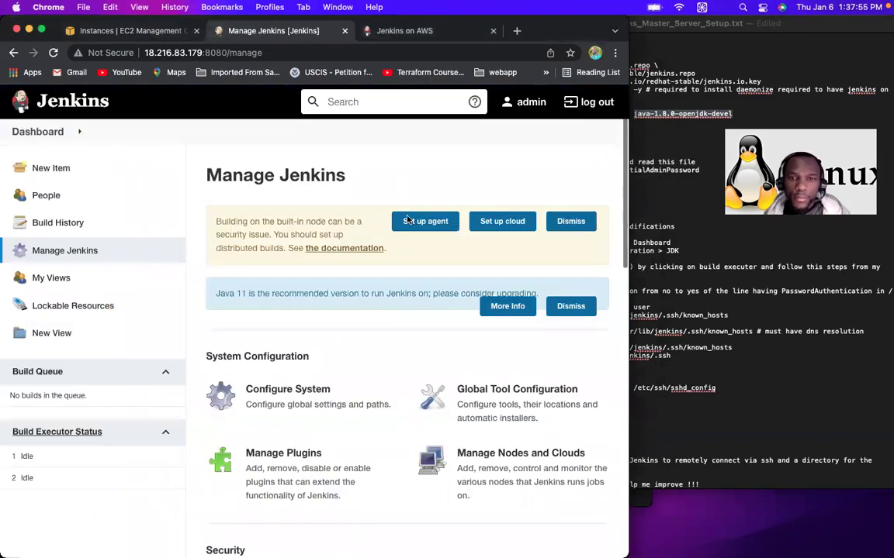
{"action": "left_click", "coordinate": [512, 396]}
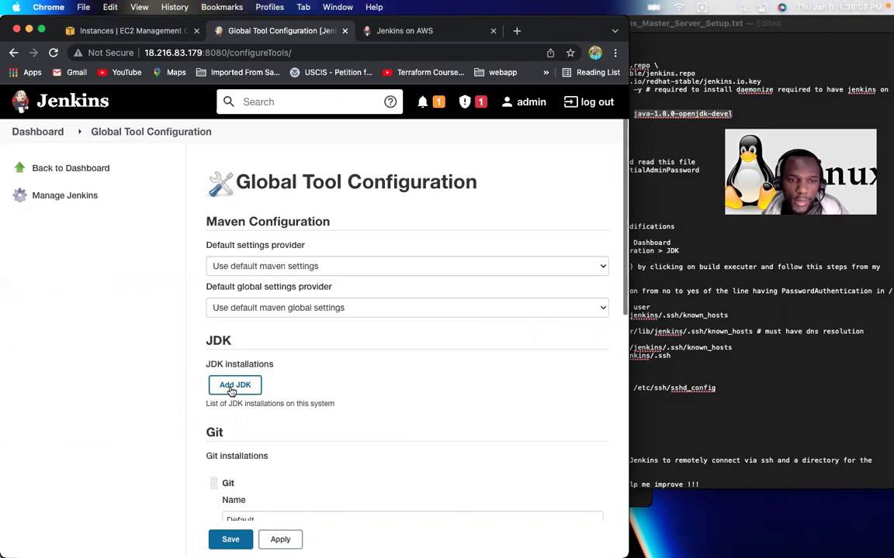
Step: Add a JDK named Java with Install automatically off, pasting the openjdk path as JAVA_HOME
{"action": "left_click", "coordinate": [231, 392]}
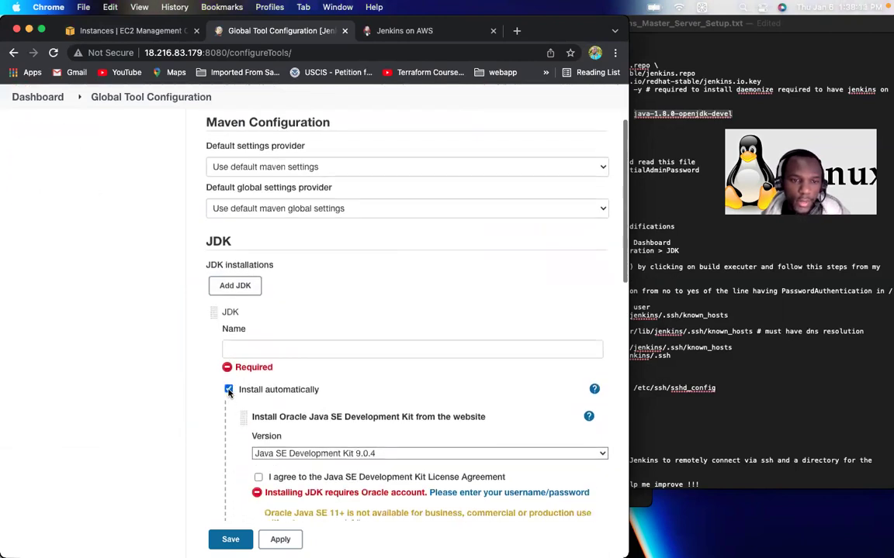
{"action": "left_click", "coordinate": [229, 390]}
{"action": "left_click", "coordinate": [244, 346]}
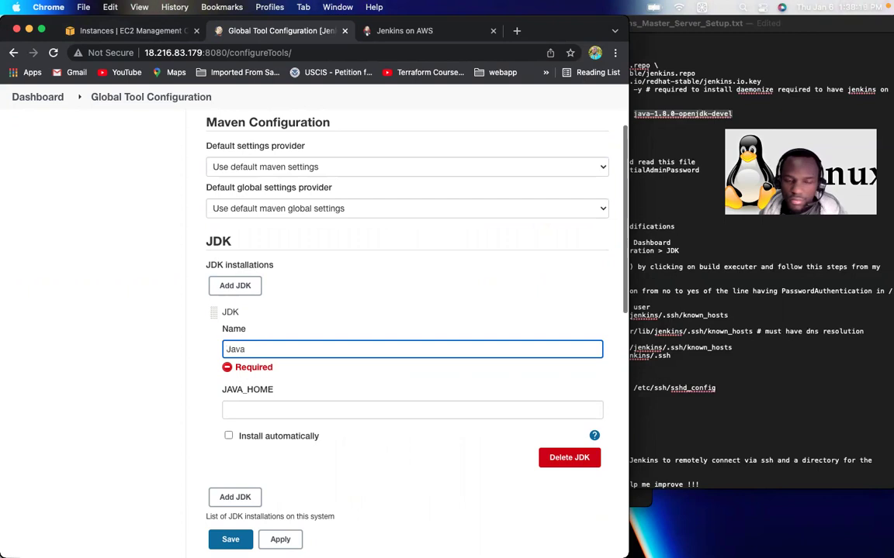
{"action": "left_click", "coordinate": [257, 409]}
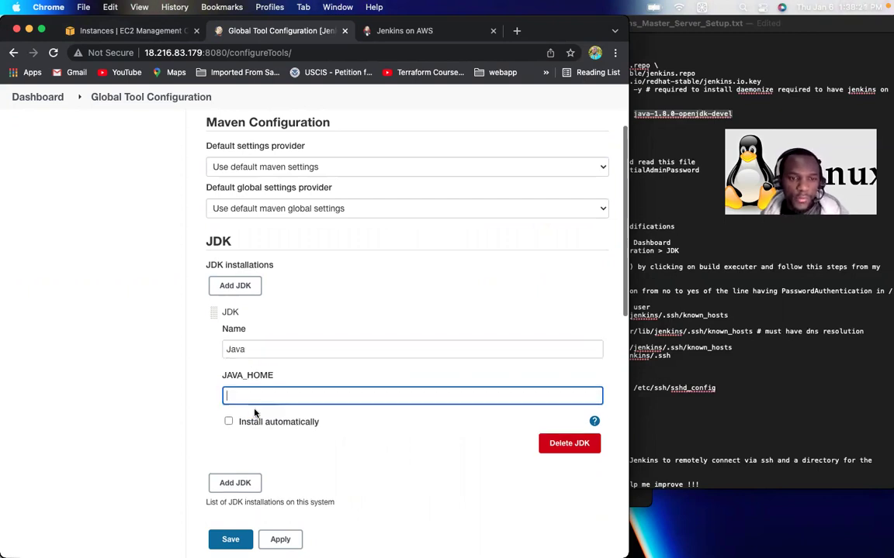
{"action": "type", "text": "/usr/lib/jvm/java-1.8.0-openjdk-1.8.0.312.b07-1.amzn2.0.2.x86_64"}
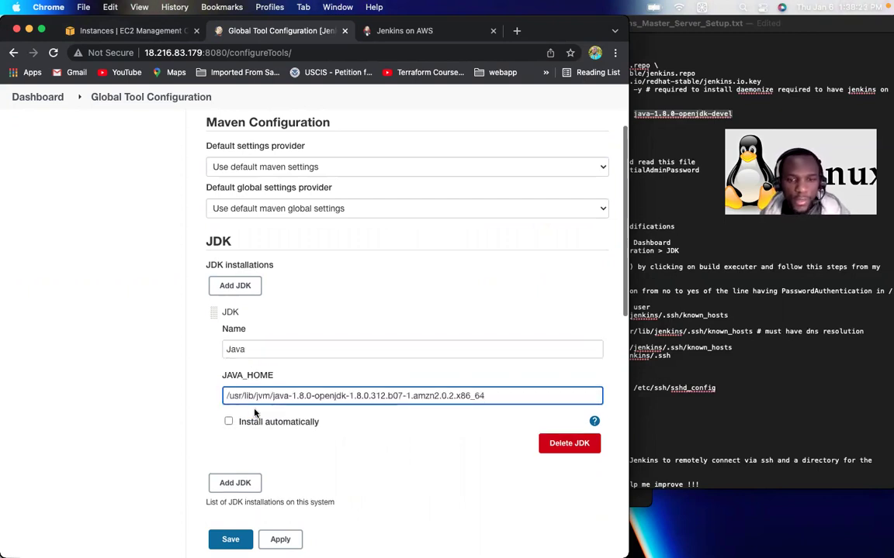
Step: Adjust JAVA_HOME until it validates as /usr/lib/jvm/java-1.8.0-openjdk-1.8.0.312.b07-1.amzn2.0.2.x86_64, without jre
{"action": "left_click", "coordinate": [297, 413]}
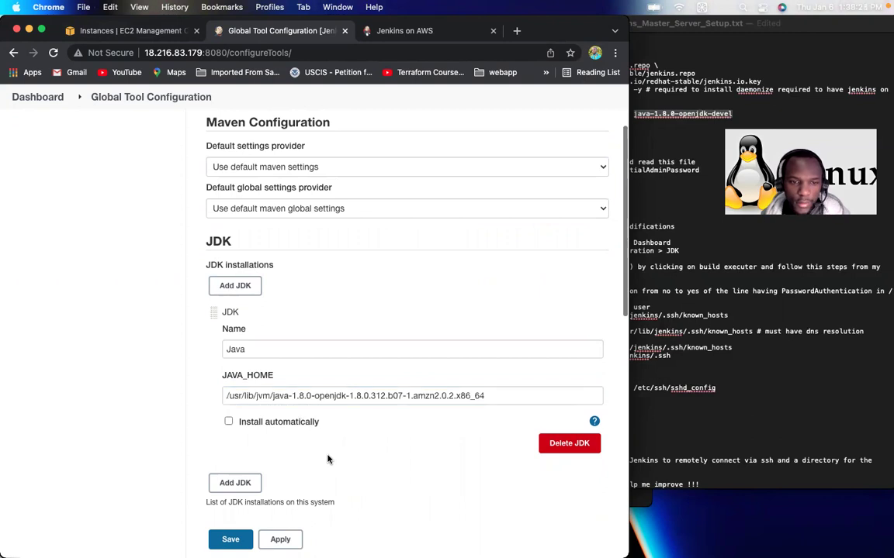
{"action": "left_click", "coordinate": [490, 396]}
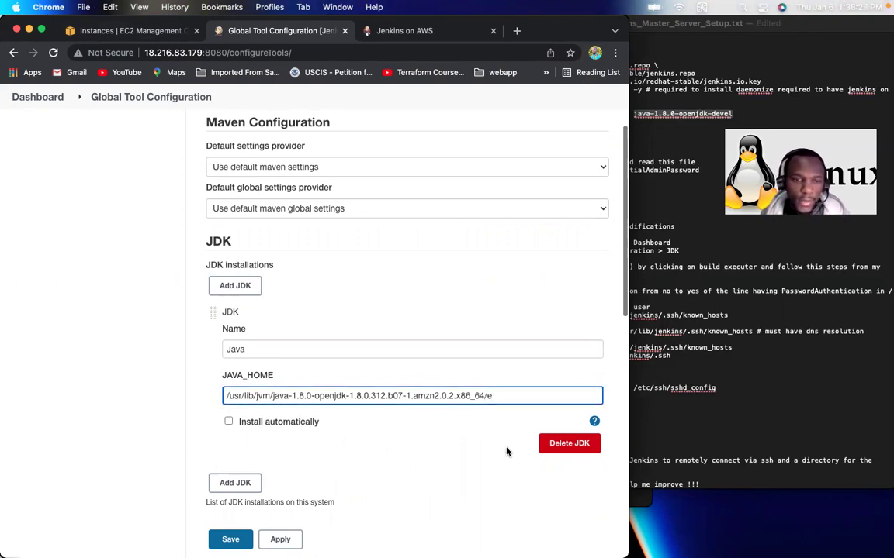
{"action": "left_click", "coordinate": [459, 475]}
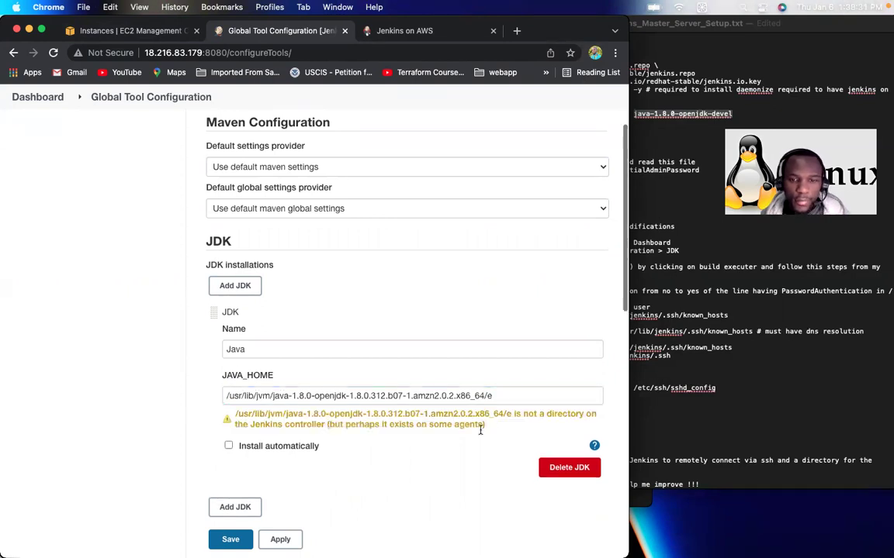
{"action": "left_click", "coordinate": [498, 395]}
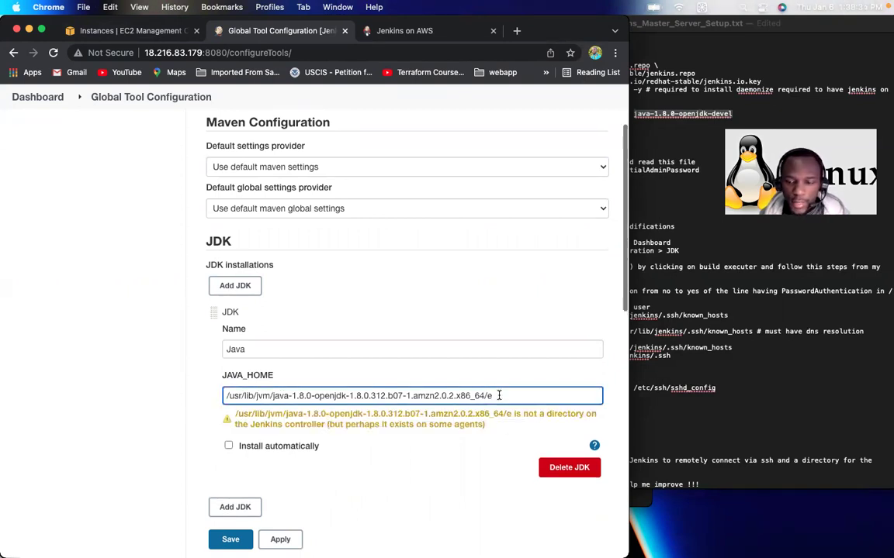
{"action": "left_click", "coordinate": [462, 507]}
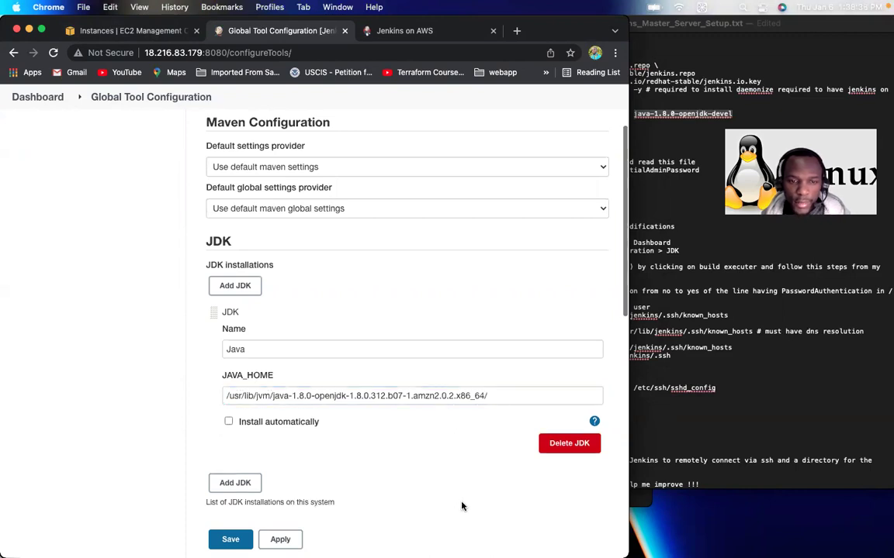
{"action": "left_click", "coordinate": [493, 397]}
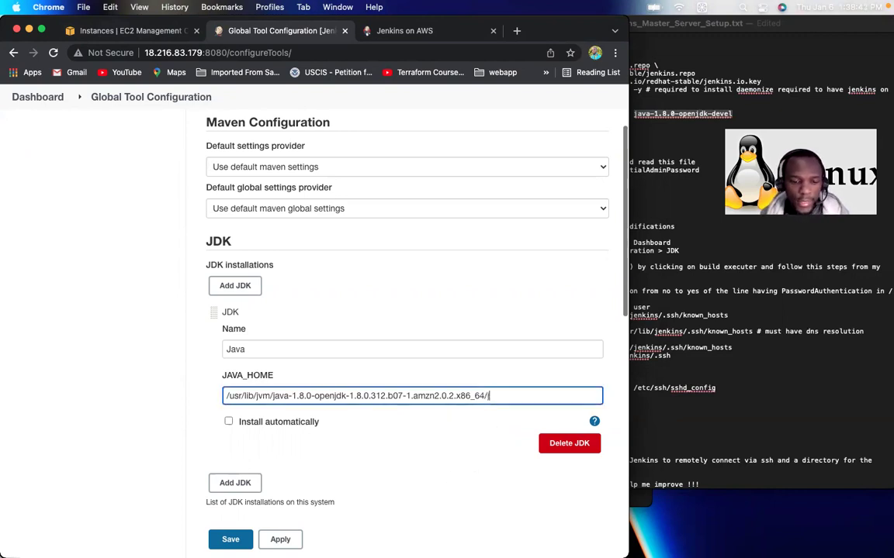
{"action": "left_click", "coordinate": [499, 465]}
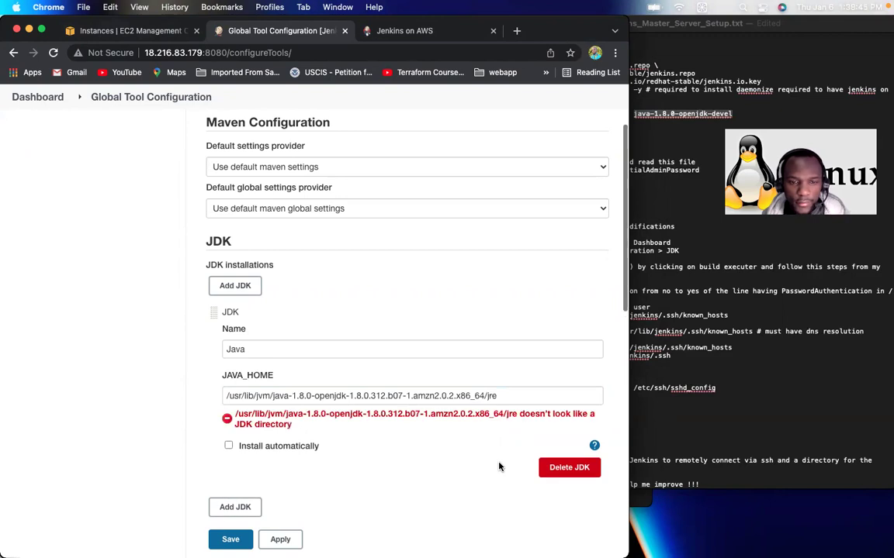
{"action": "left_click", "coordinate": [505, 396]}
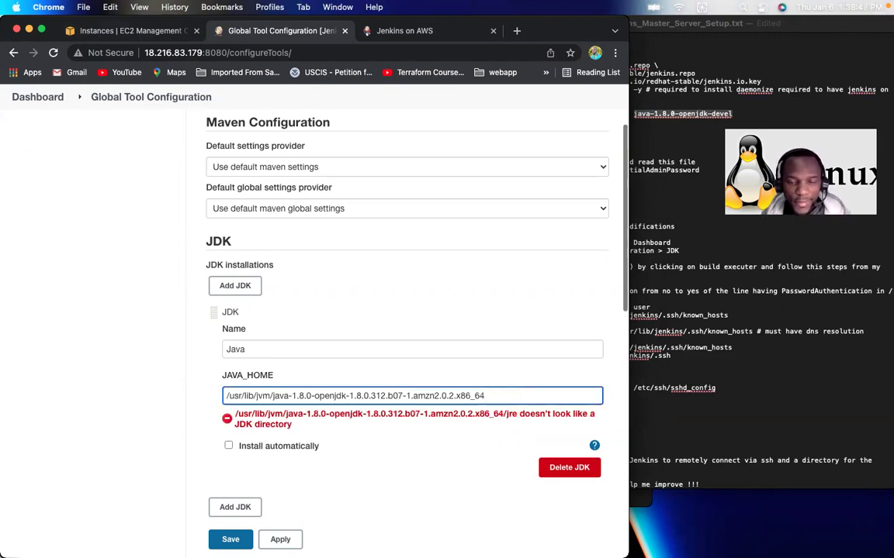
{"action": "left_click", "coordinate": [388, 498]}
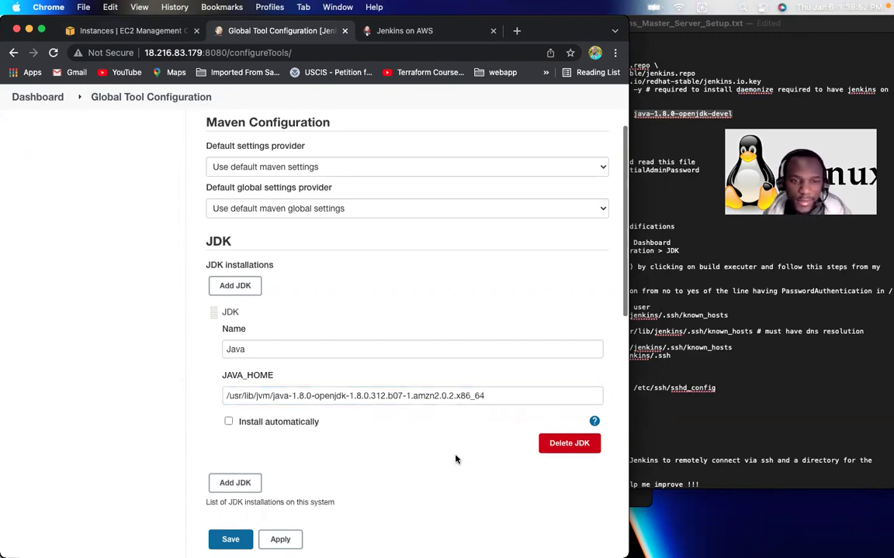
Step: Apply and save the tool configuration containing the Java JDK
{"action": "scroll", "coordinate": [456, 459], "scroll_direction": "down", "scroll_amount": 10}
{"action": "scroll", "coordinate": [455, 459], "scroll_direction": "down", "scroll_amount": 5}
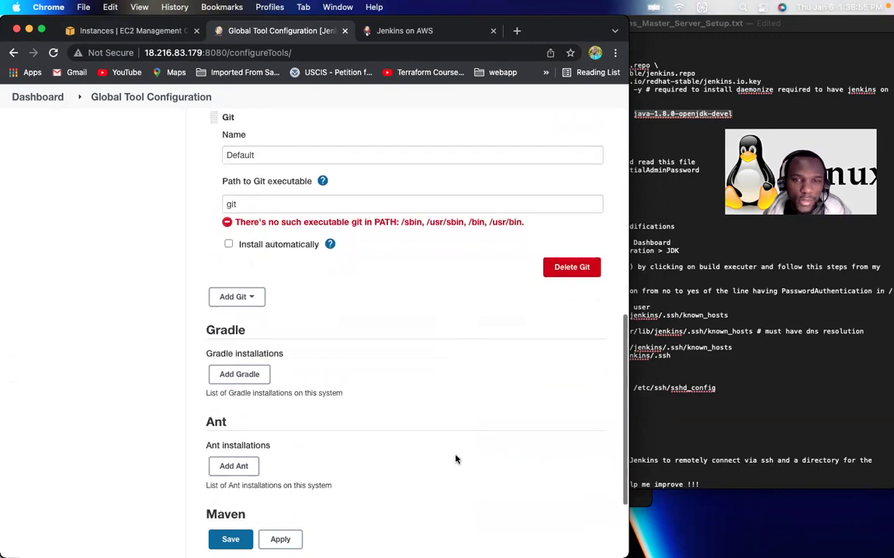
{"action": "scroll", "coordinate": [455, 459], "scroll_direction": "up", "scroll_amount": 5}
{"action": "scroll", "coordinate": [455, 459], "scroll_direction": "up", "scroll_amount": 3}
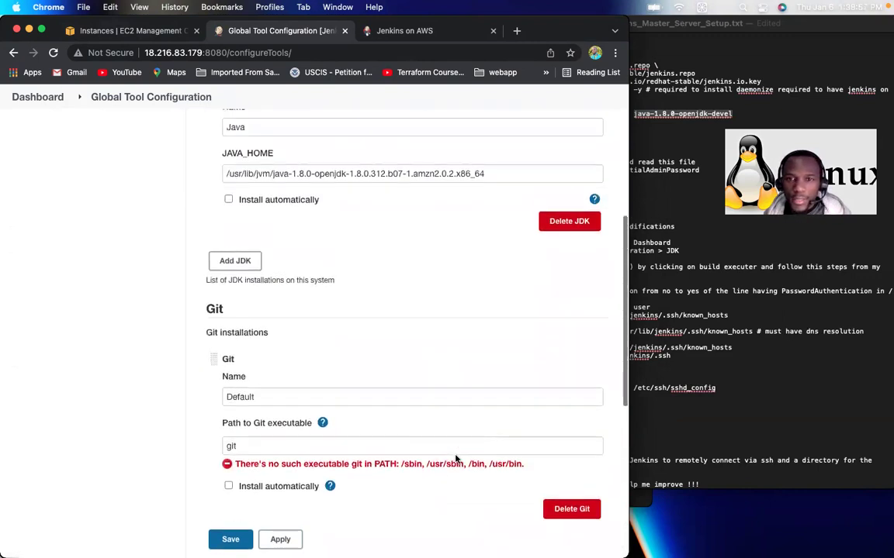
{"action": "scroll", "coordinate": [455, 459], "scroll_direction": "down", "scroll_amount": 8}
{"action": "scroll", "coordinate": [455, 459], "scroll_direction": "down", "scroll_amount": 1}
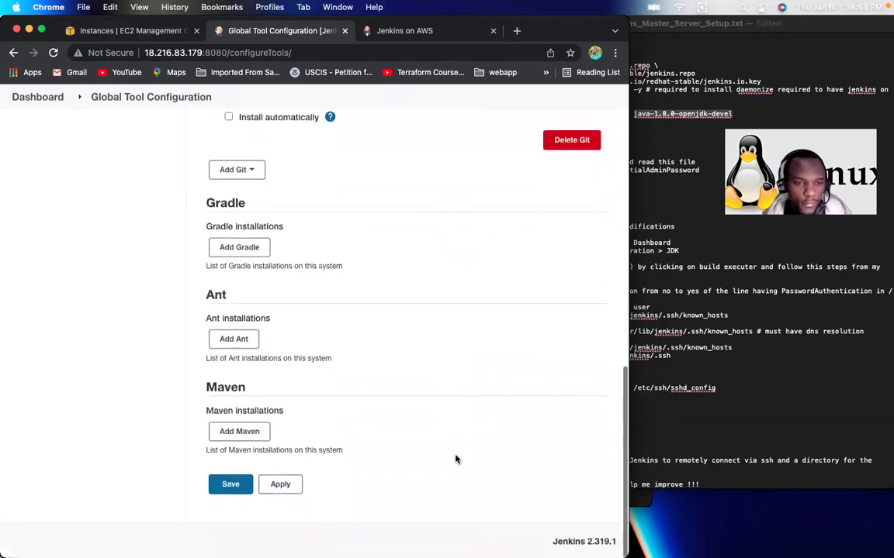
{"action": "left_click", "coordinate": [286, 485]}
{"action": "left_click", "coordinate": [281, 485]}
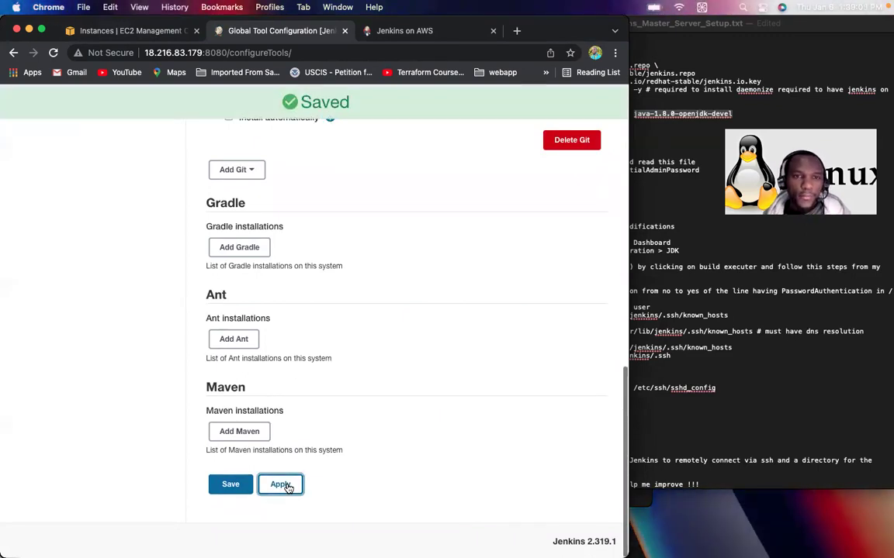
{"action": "left_click", "coordinate": [223, 485]}
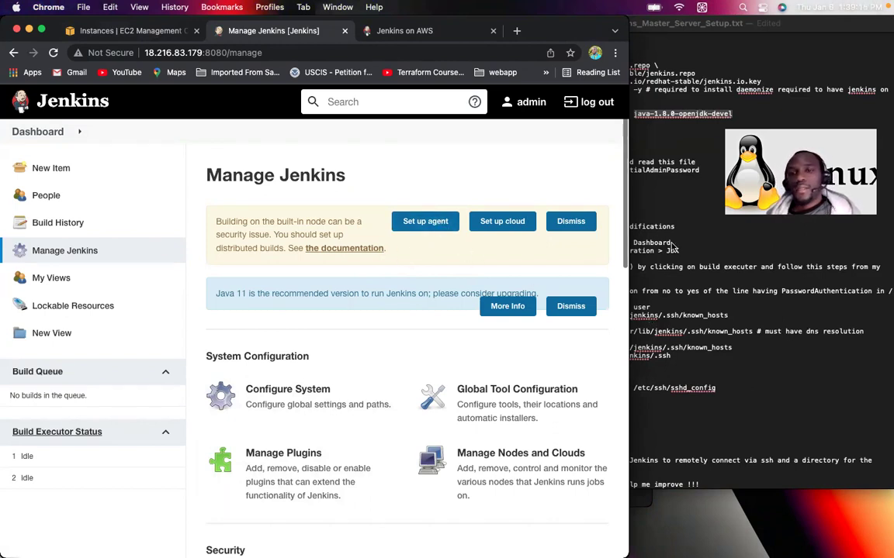
Step: In the notes, change 'follow this steps' to 'follow these steps' in the Jenkins Agent comment
{"action": "scroll", "coordinate": [724, 339], "scroll_direction": "down", "scroll_amount": 1}
{"action": "left_click", "coordinate": [698, 326]}
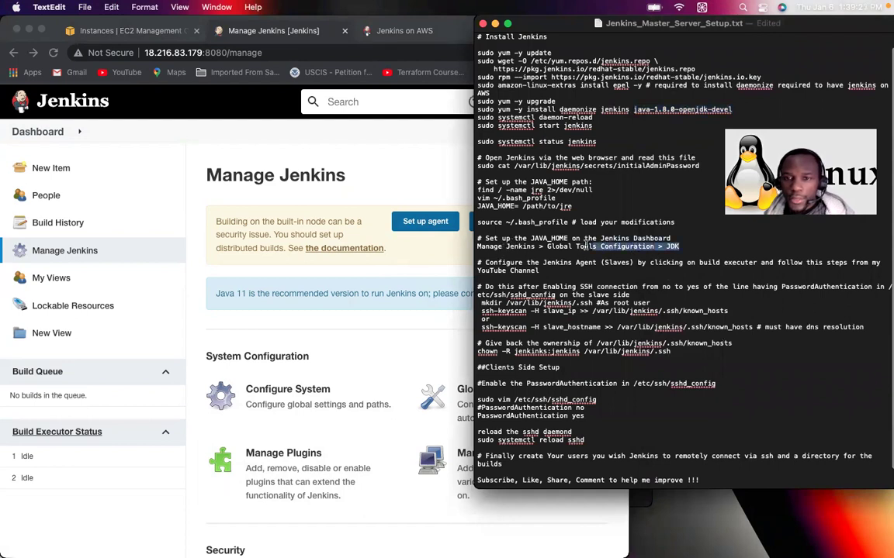
{"action": "left_click_drag", "start_coordinate": [480, 237], "coordinate": [681, 247]}
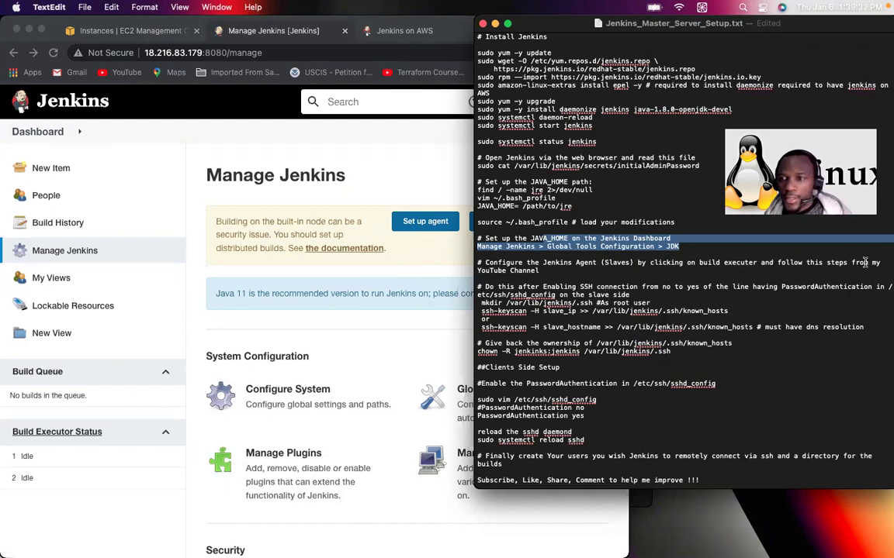
{"action": "left_click", "coordinate": [816, 265]}
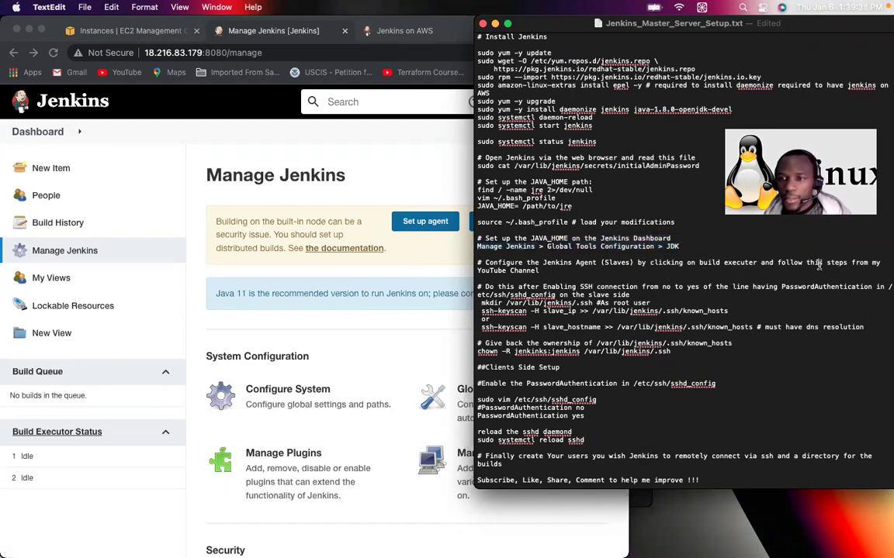
{"action": "key", "text": "BackSpace"}
{"action": "type", "text": "ese"}
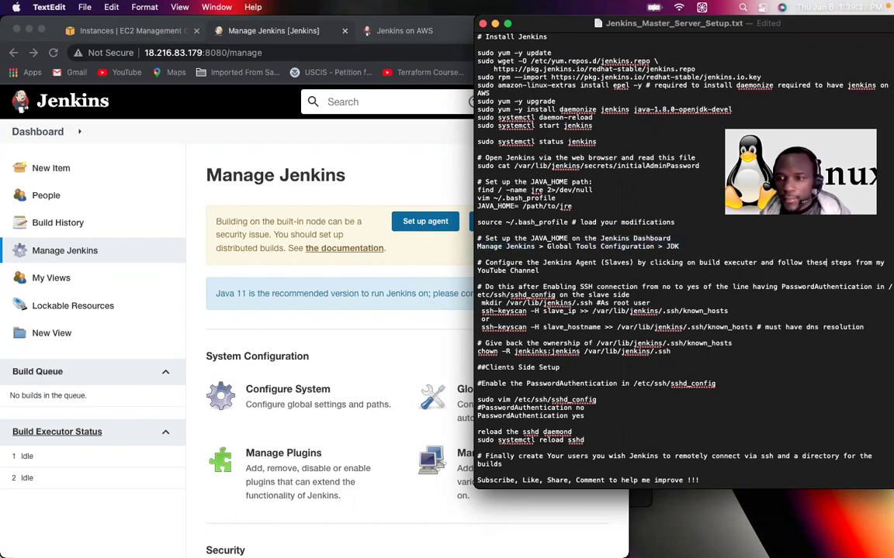
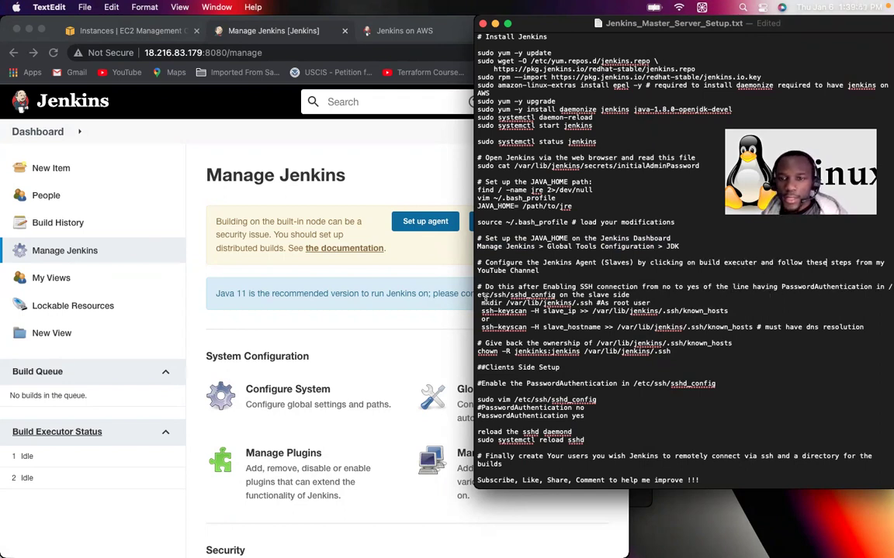
Step: Change 'slave' to 'slaves' in the sshd_config note so it reads 'on the slaves side'
{"action": "double_click", "coordinate": [543, 296]}
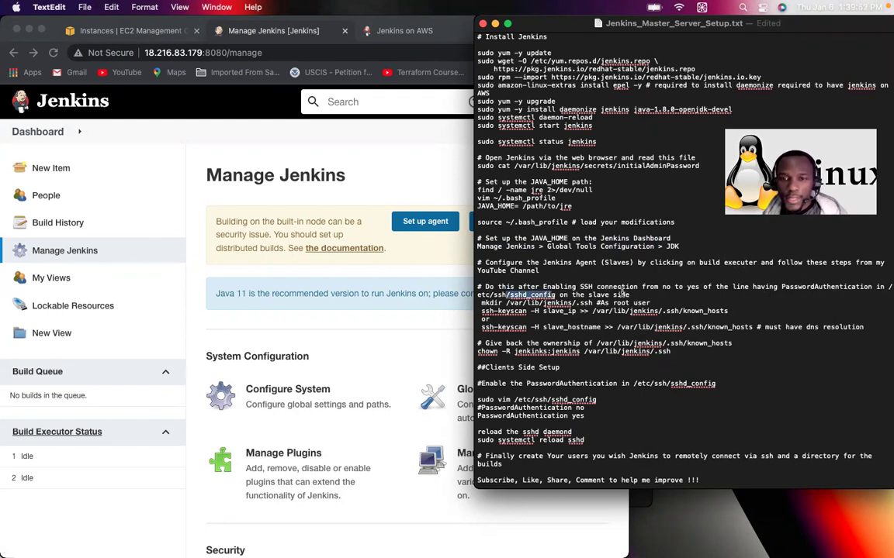
{"action": "left_click", "coordinate": [609, 295]}
{"action": "type", "text": "s"}
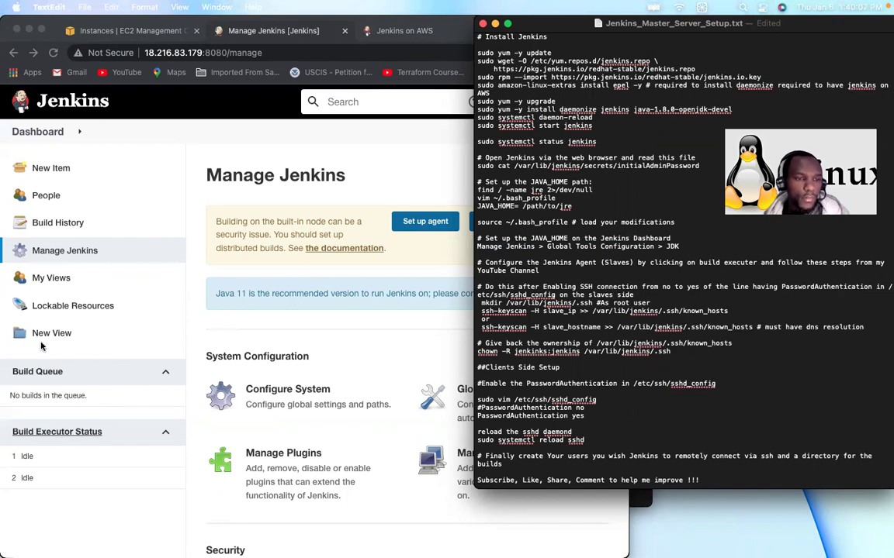
Step: Create a new Jenkins node named Slave1 as a Permanent Agent
{"action": "left_click", "coordinate": [79, 438]}
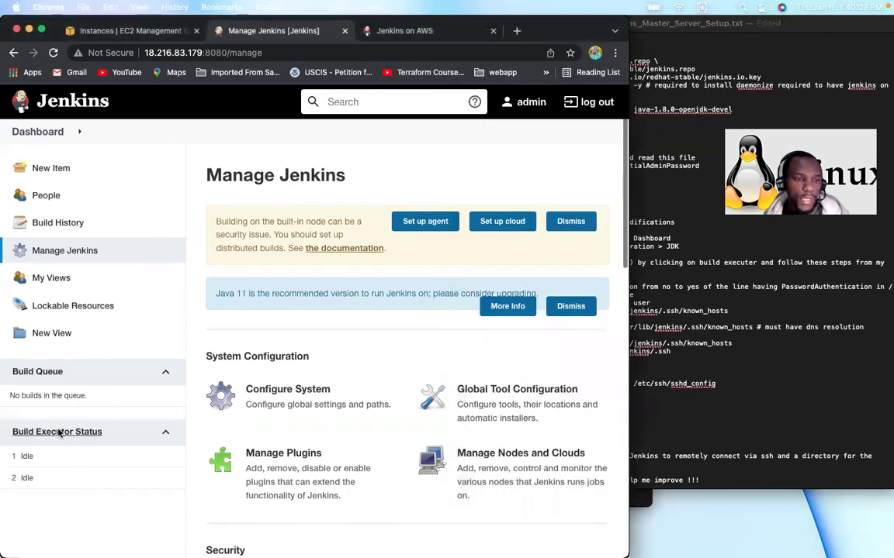
{"action": "left_click", "coordinate": [46, 435]}
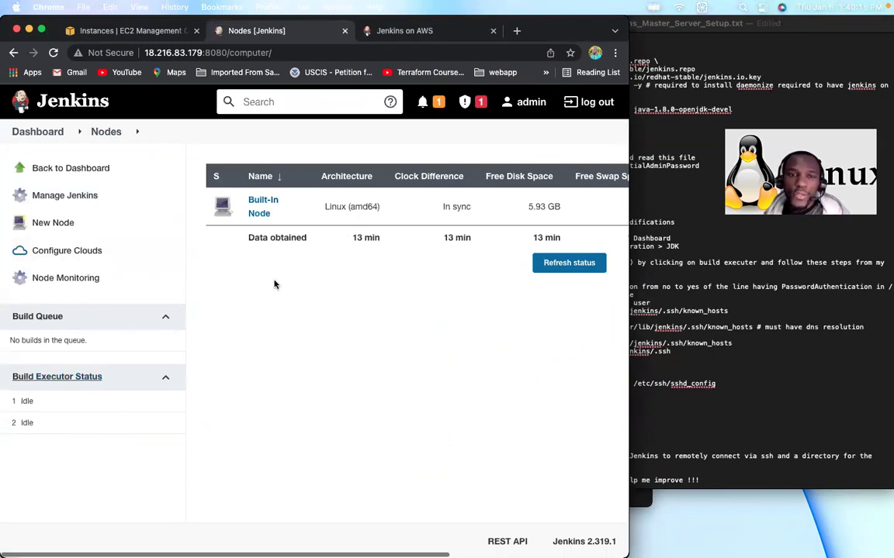
{"action": "left_click", "coordinate": [60, 223]}
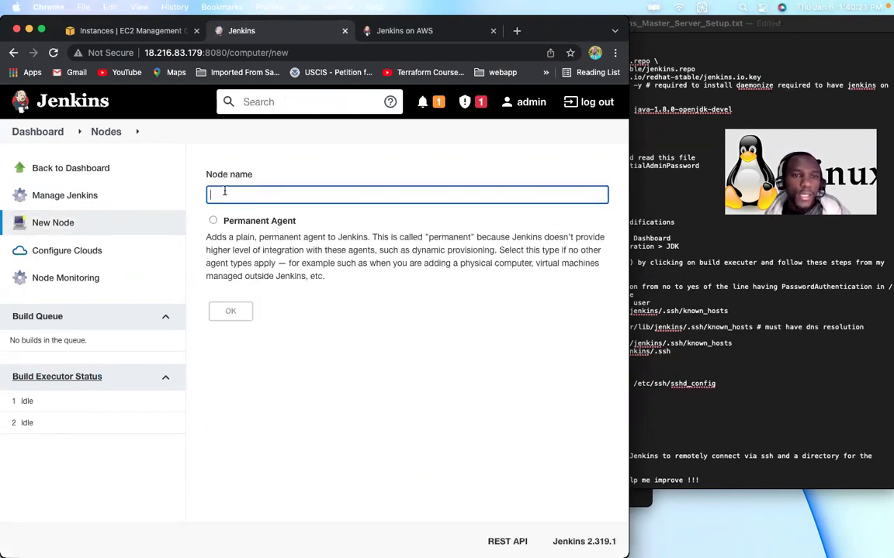
{"action": "type", "text": "Slave1"}
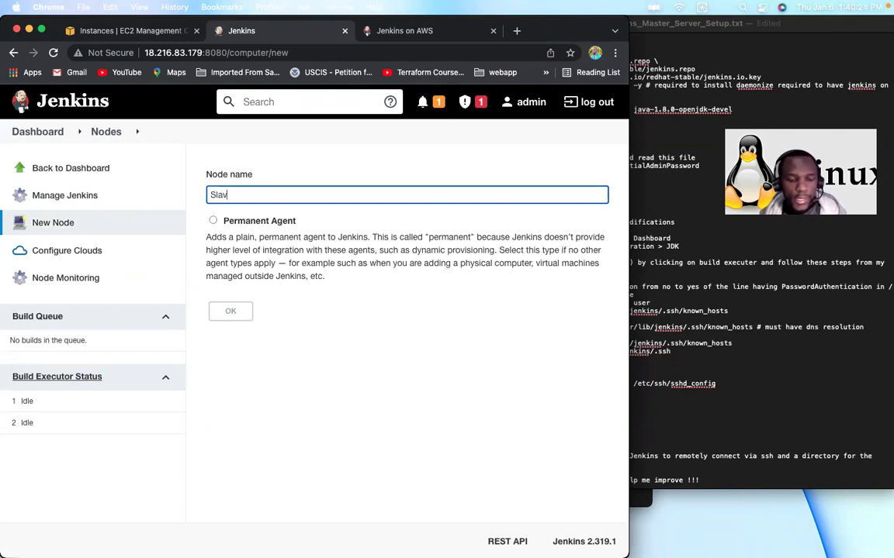
{"action": "left_click", "coordinate": [213, 221]}
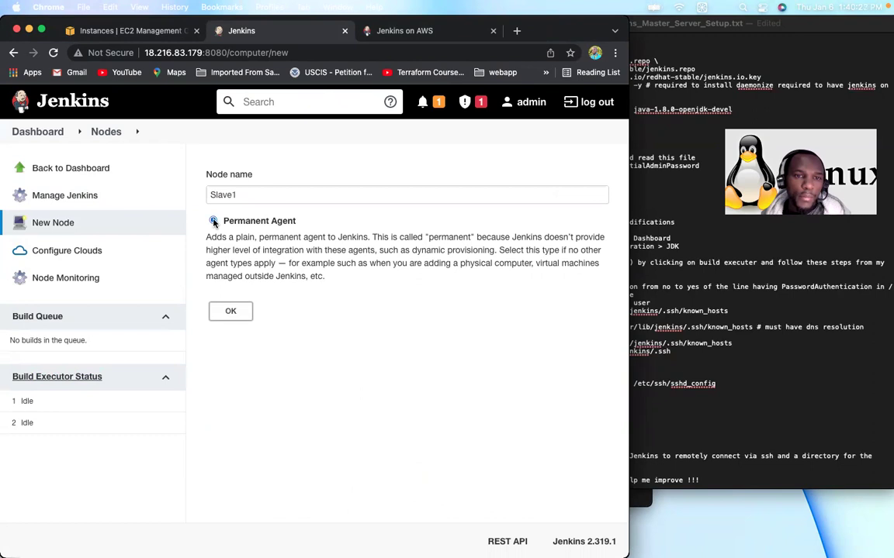
{"action": "left_click", "coordinate": [233, 313]}
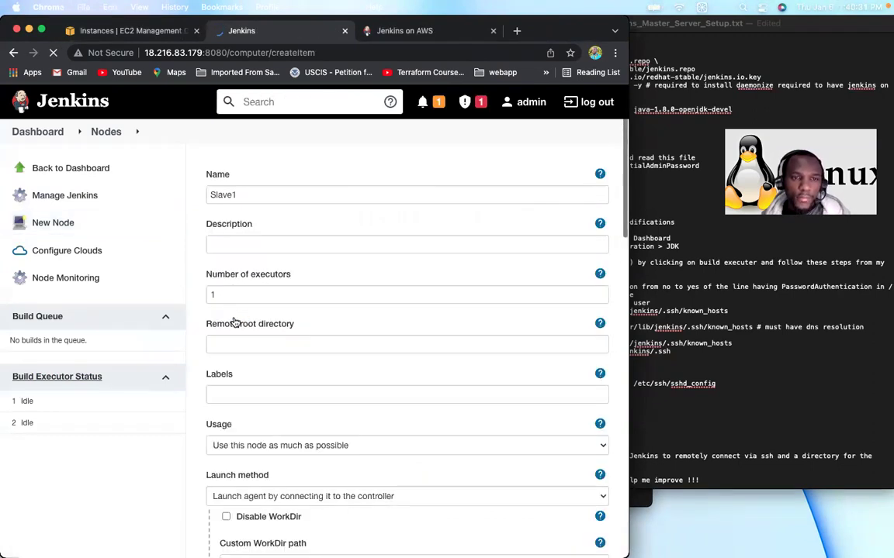
Step: Enter 'My first Jenkins slave' as the Slave1 node description
{"action": "left_click", "coordinate": [244, 242]}
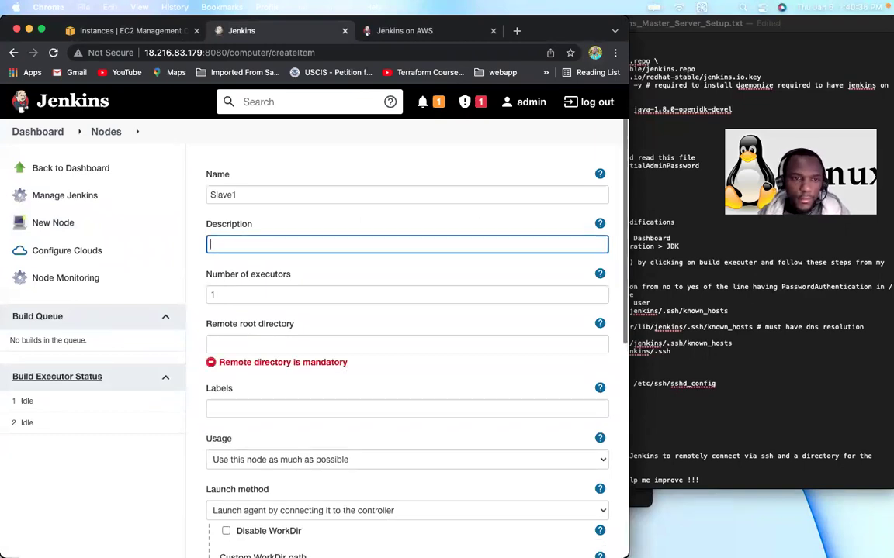
{"action": "type", "text": "My first slave"}
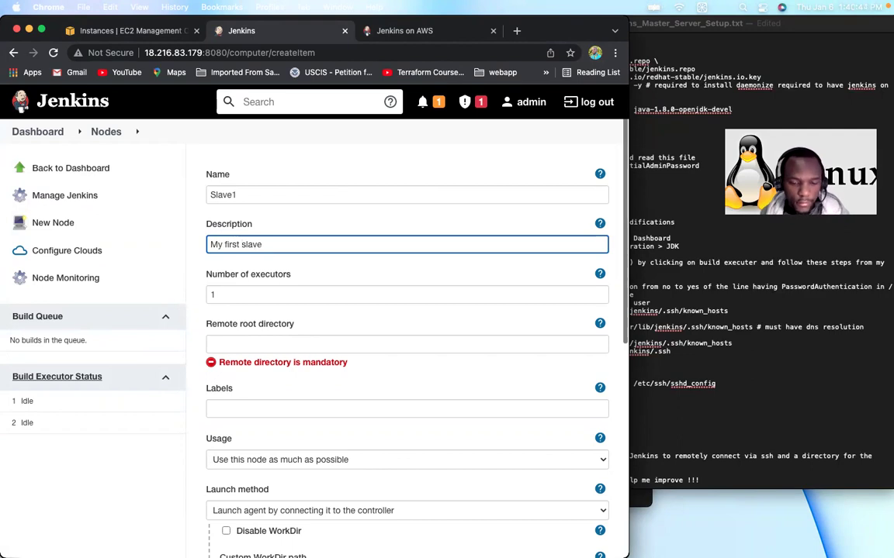
{"action": "type", "text": "Jenkins"}
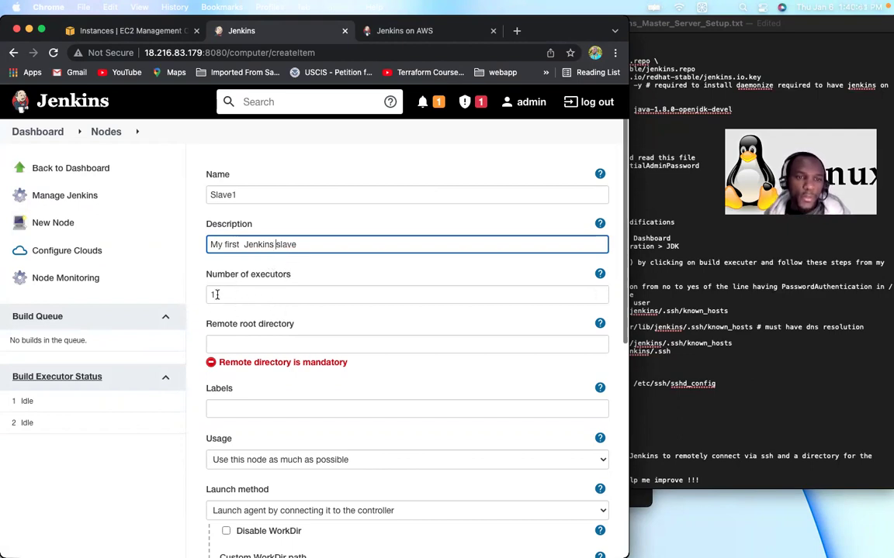
{"action": "left_click", "coordinate": [216, 296]}
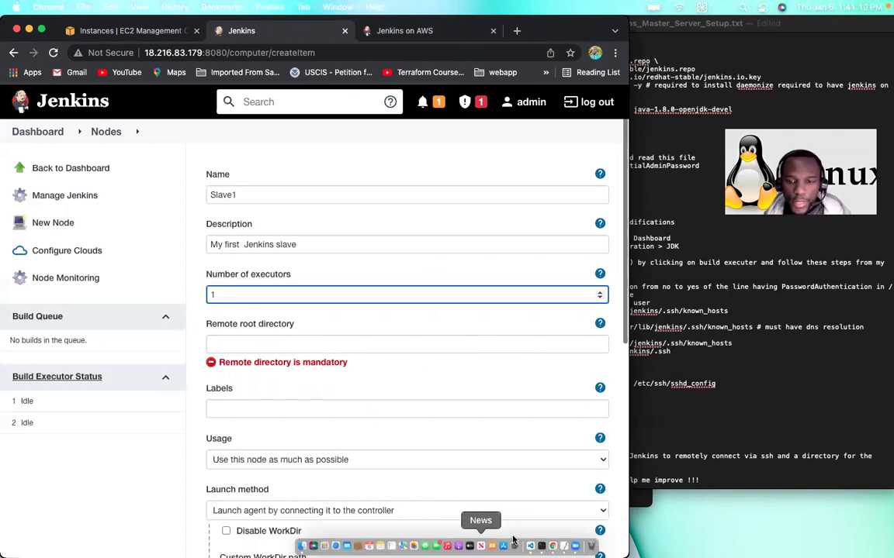
Step: With only slave1 selected in EC2, copy its example ssh command from the SSH client instructions
{"action": "left_click", "coordinate": [118, 32]}
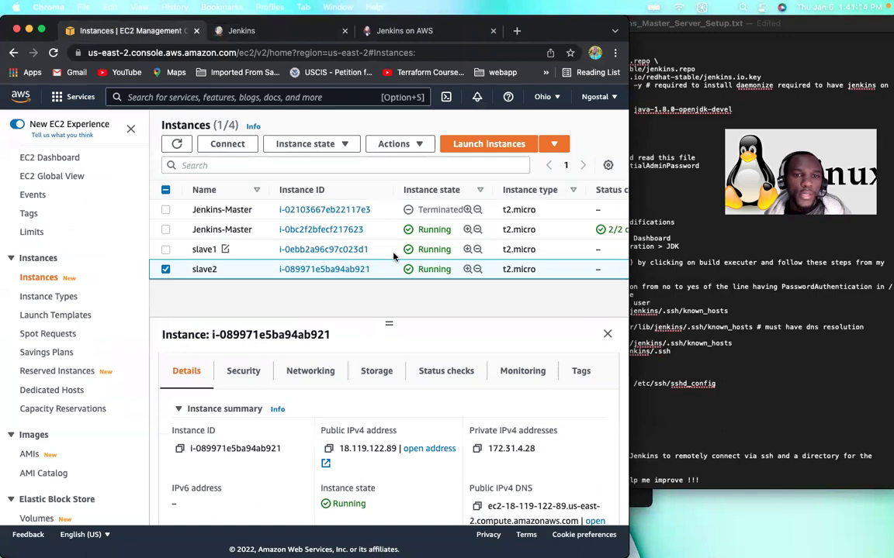
{"action": "left_click", "coordinate": [165, 270], "text": "shift"}
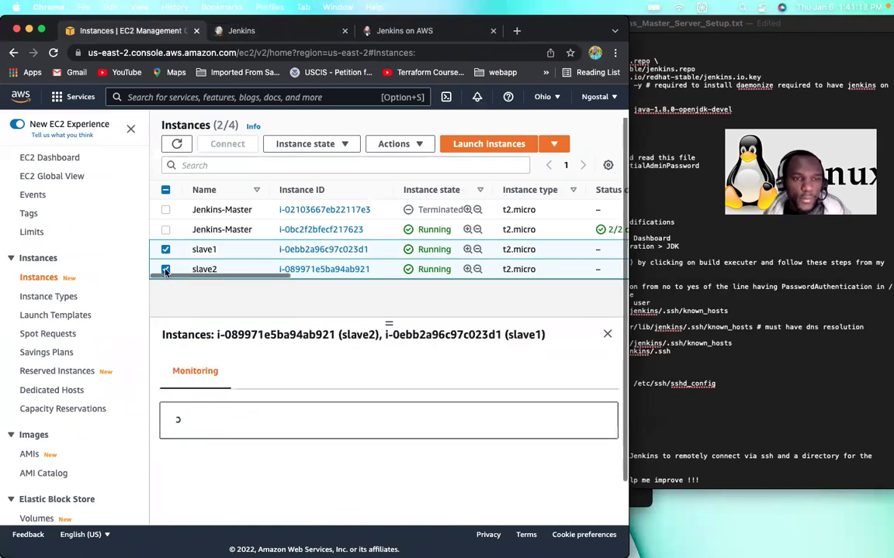
{"action": "left_click", "coordinate": [165, 269]}
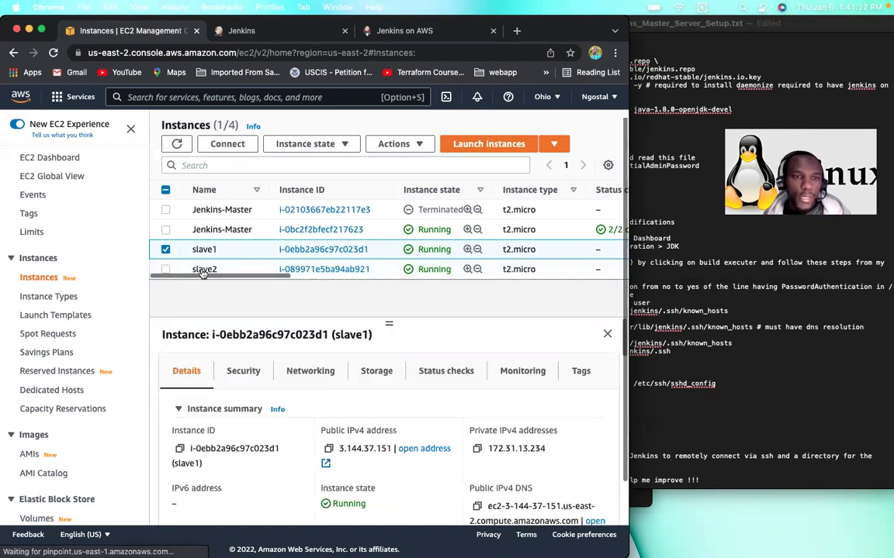
{"action": "left_click", "coordinate": [225, 145]}
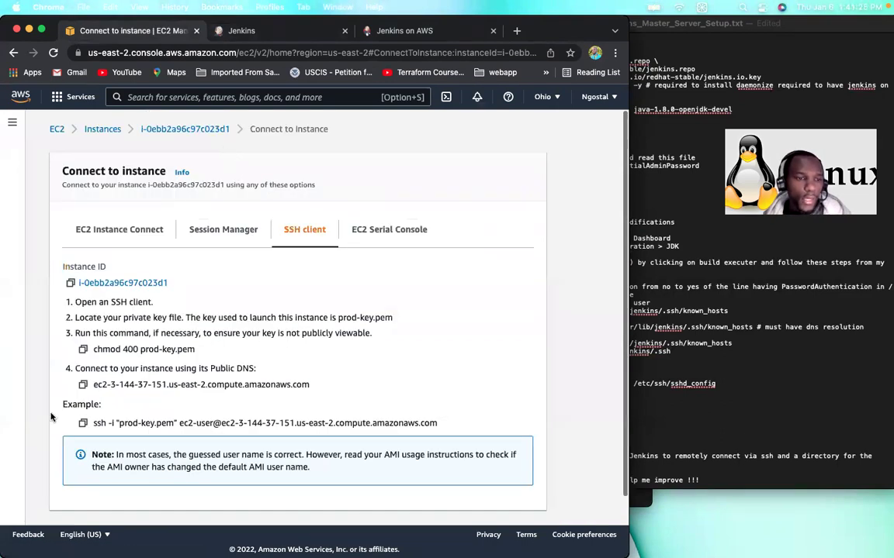
{"action": "left_click", "coordinate": [83, 424]}
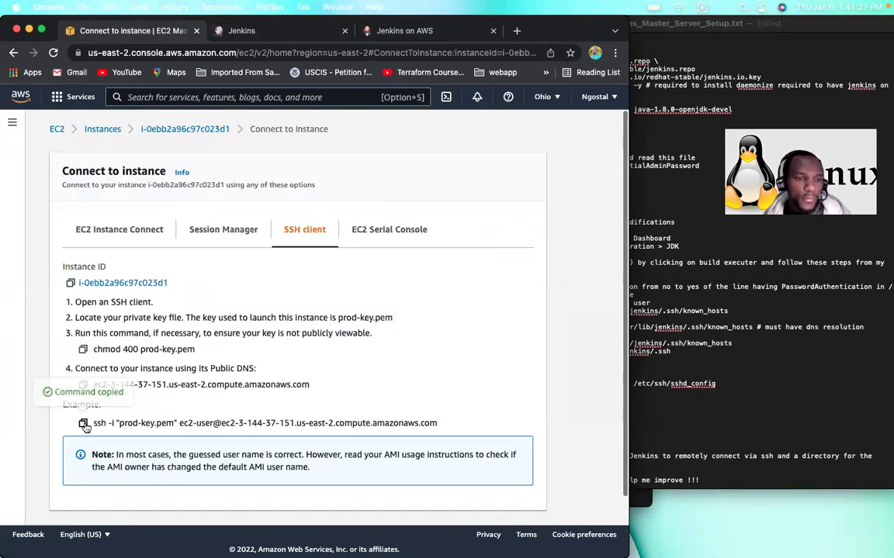
{"action": "left_click", "coordinate": [639, 500]}
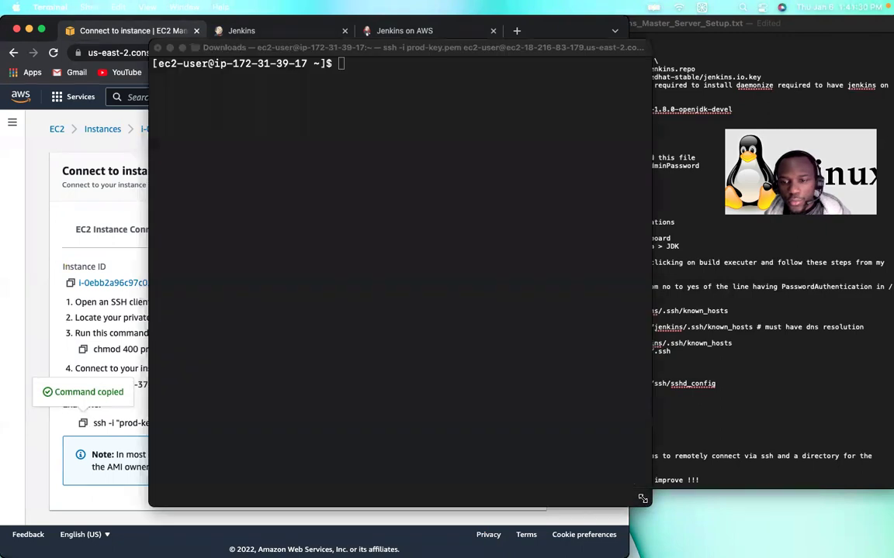
Step: Open a new Homebrew-styled Terminal tab
{"action": "left_click", "coordinate": [87, 8]}
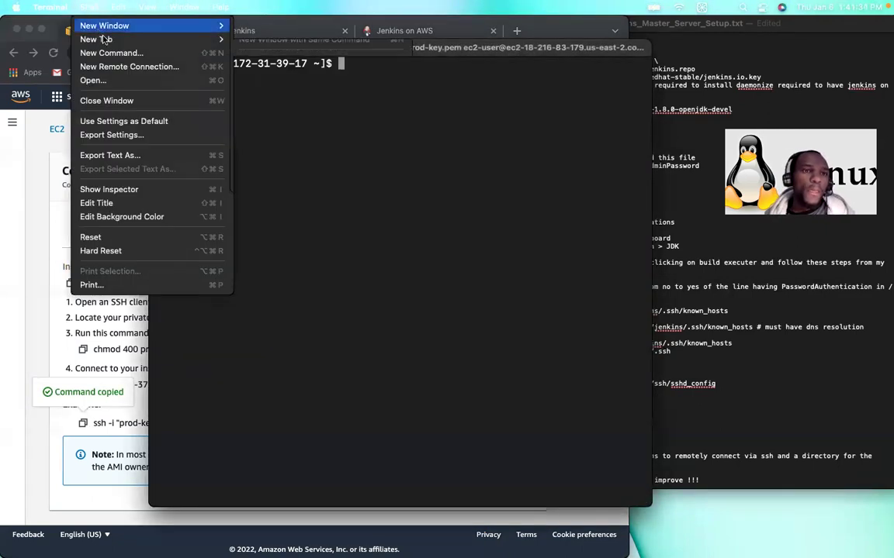
{"action": "mouse_move", "coordinate": [183, 39]}
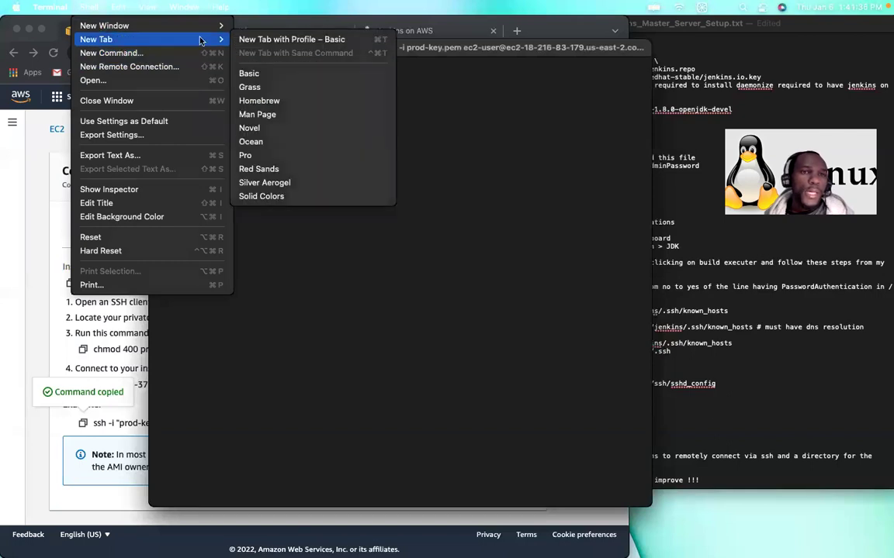
{"action": "left_click", "coordinate": [268, 102]}
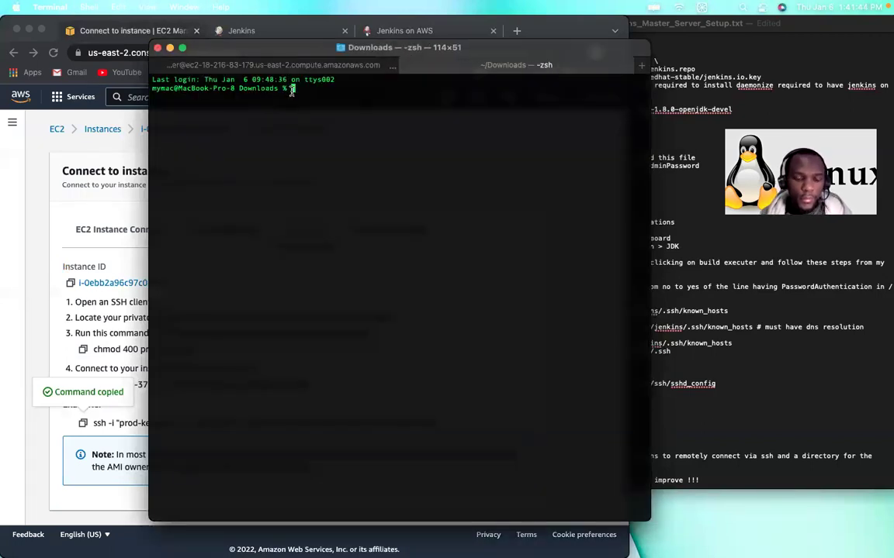
Step: SSH into slave1, accept its host fingerprint, and run sudo yum update -y
{"action": "key", "text": "super+v"}
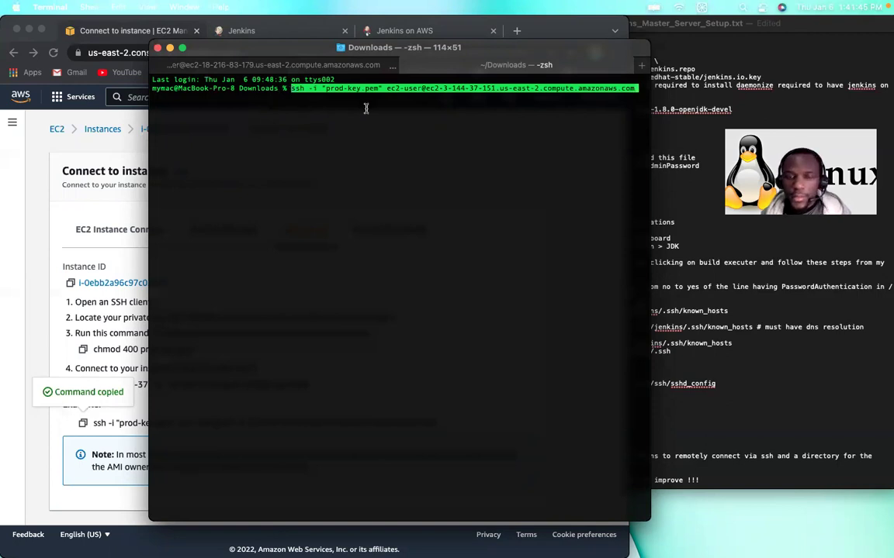
{"action": "key", "text": "Return"}
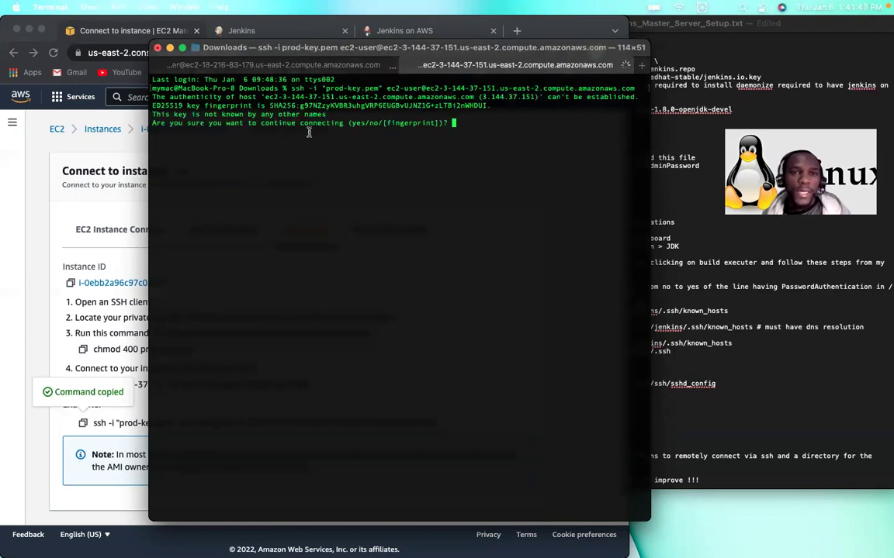
{"action": "type", "text": "yes"}
{"action": "key", "text": "Return"}
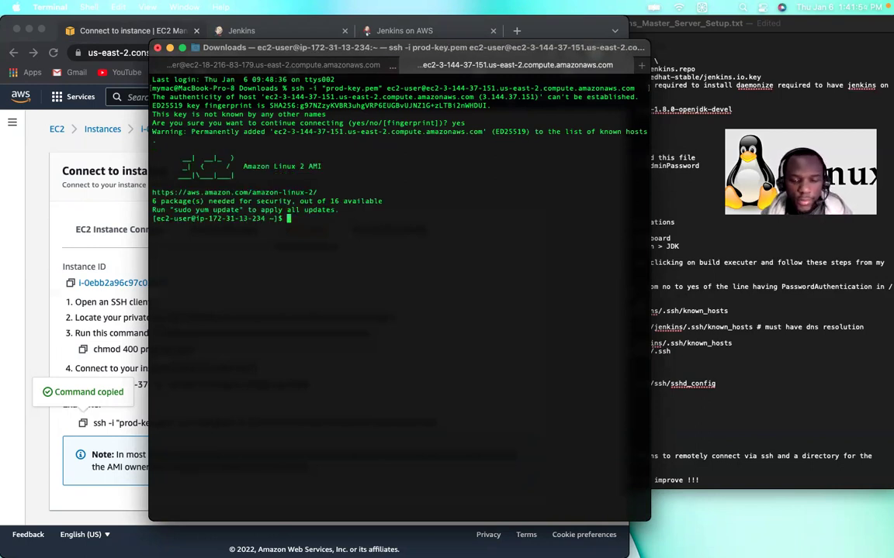
{"action": "type", "text": "sudo yum"}
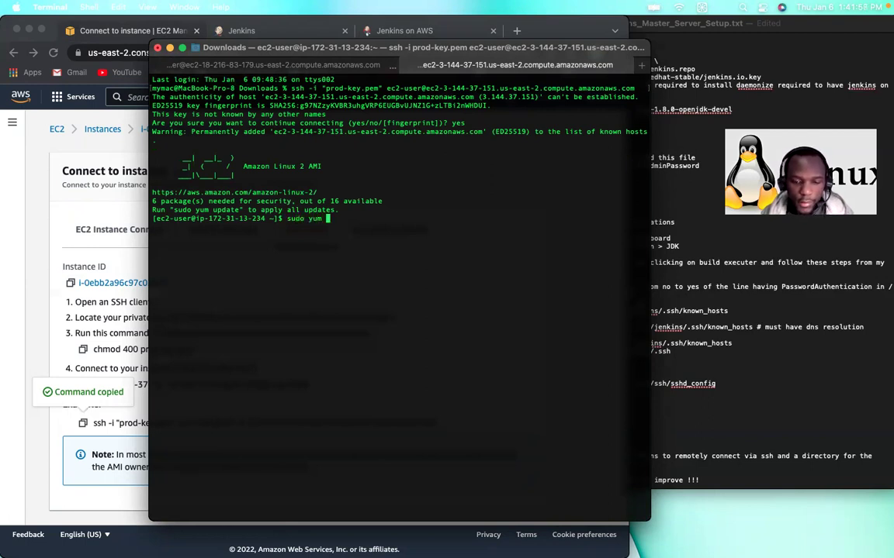
{"action": "type", "text": " update -y"}
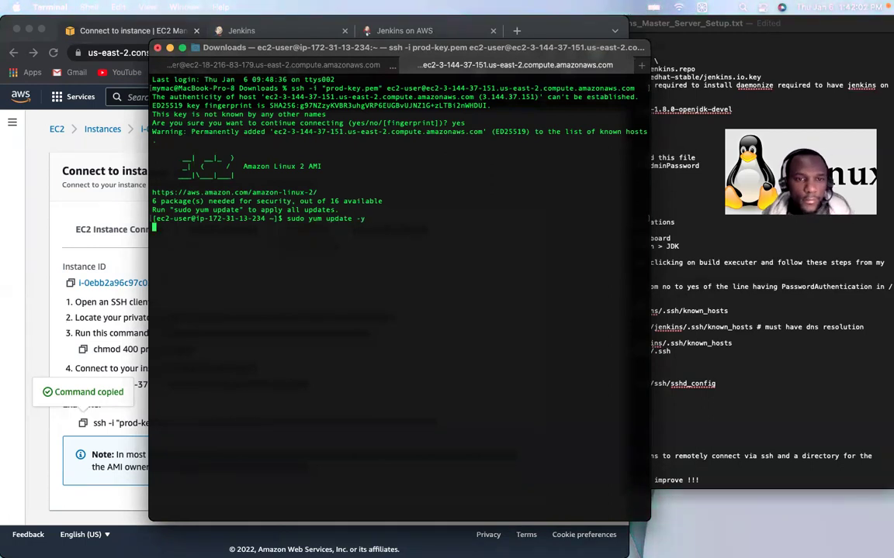
{"action": "key", "text": "Return"}
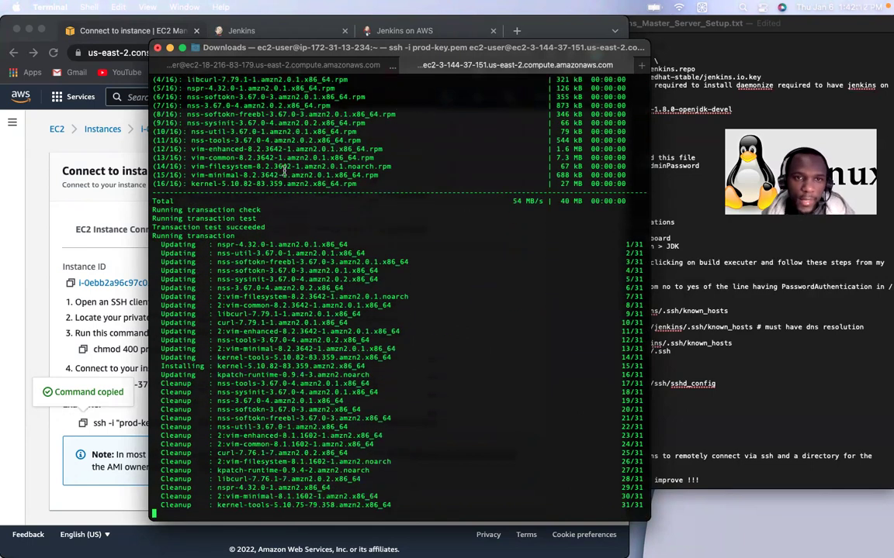
Step: Run java -version on the master server to check the installed Java
{"action": "left_click", "coordinate": [262, 66]}
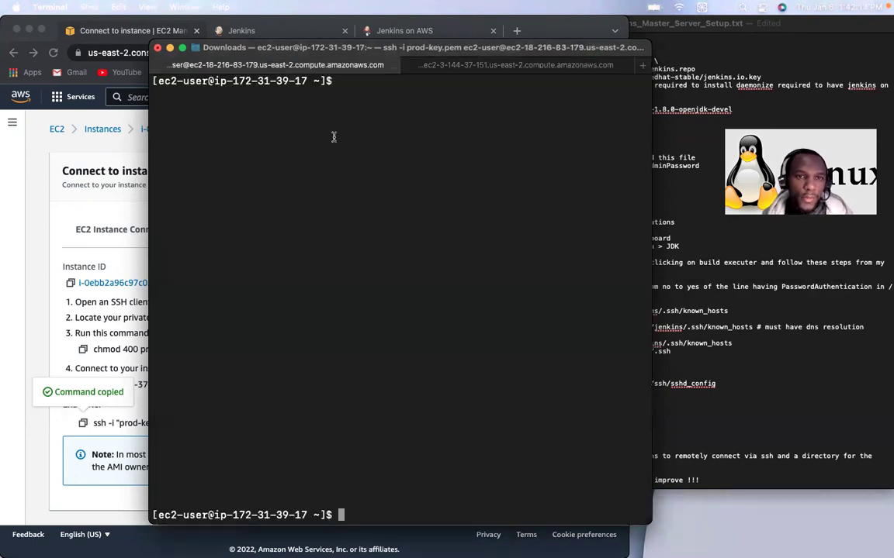
{"action": "type", "text": "java"}
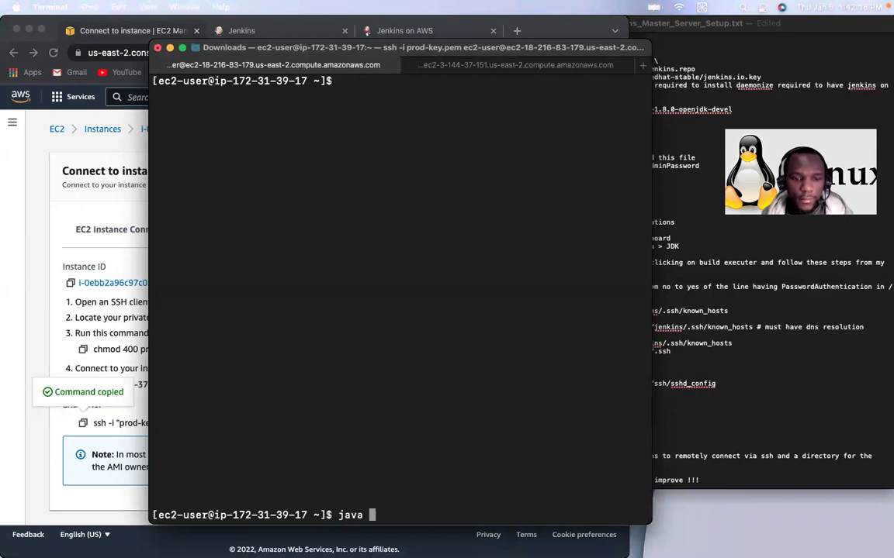
{"action": "key", "text": "ctrl+l"}
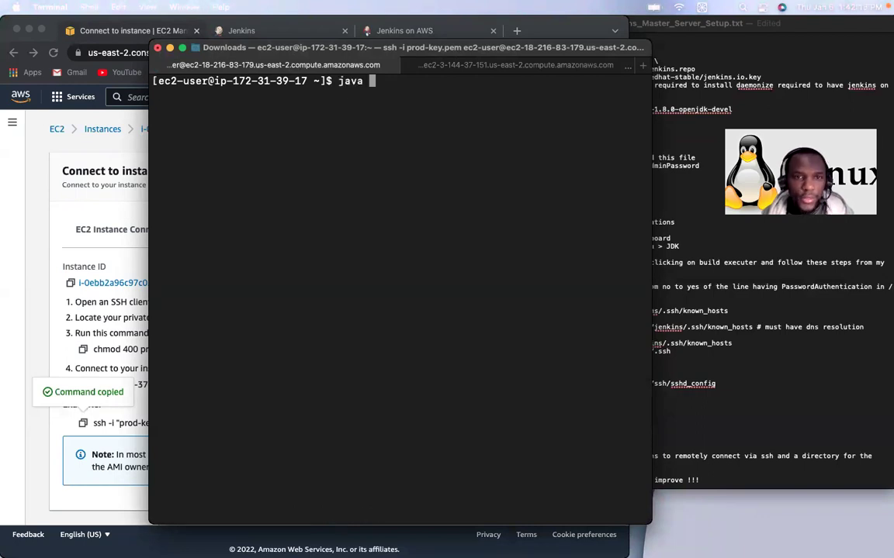
{"action": "type", "text": "-version"}
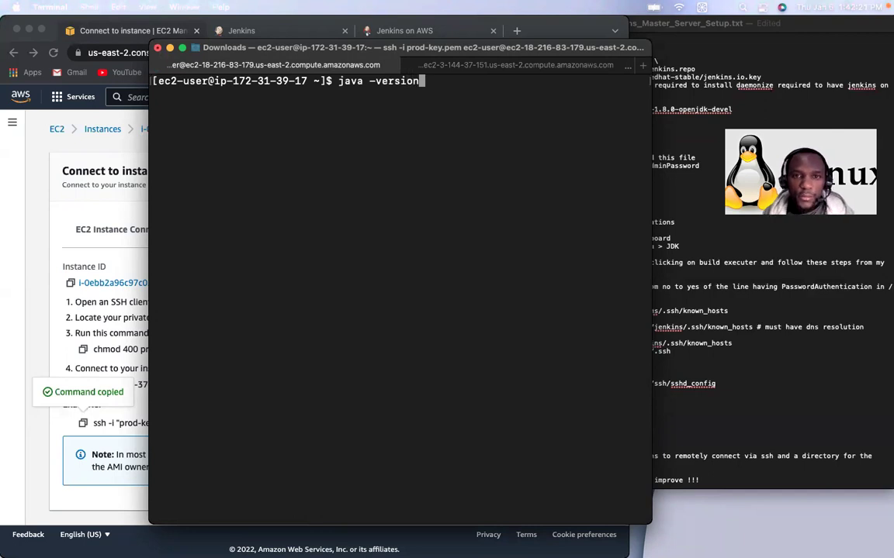
{"action": "key", "text": "Return"}
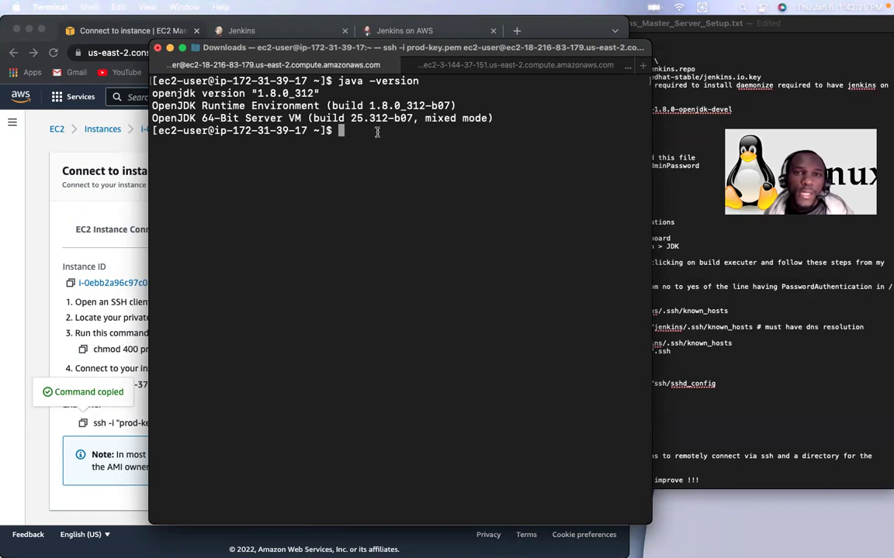
{"action": "left_click", "coordinate": [428, 64]}
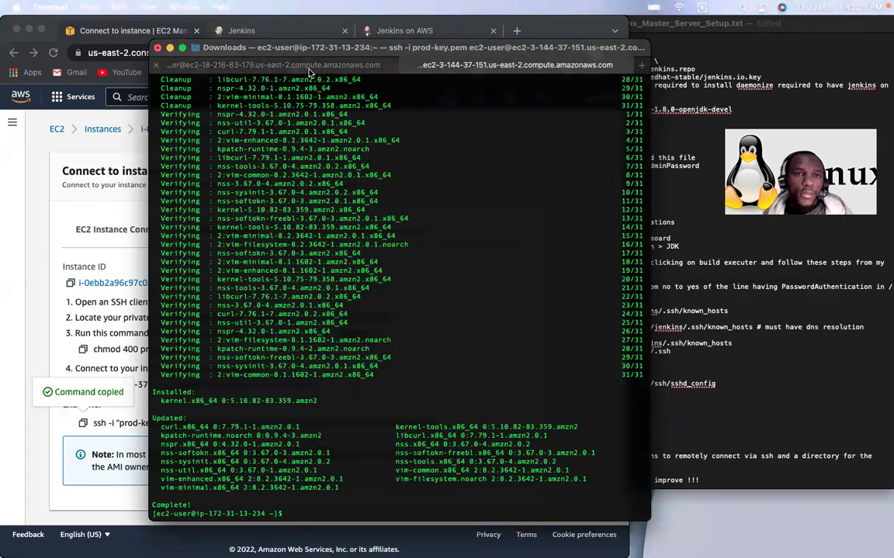
{"action": "left_click", "coordinate": [280, 65]}
Step: Rename the master host to jenkins-master with hostnamectl and restart bash
{"action": "type", "text": "host"}
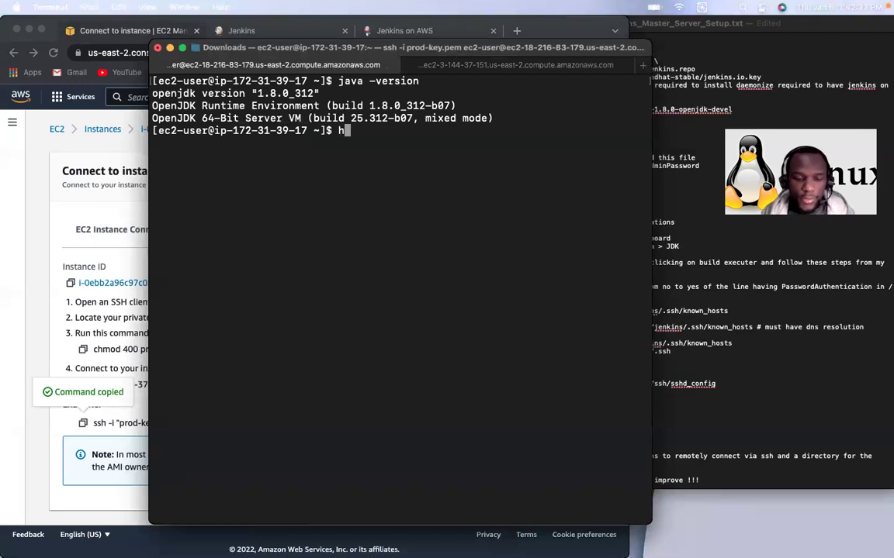
{"action": "key", "text": "BackSpace"}
{"action": "key", "text": "BackSpace"}
{"action": "key", "text": "BackSpace"}
{"action": "key", "text": "BackSpace"}
{"action": "type", "text": "sudo "}
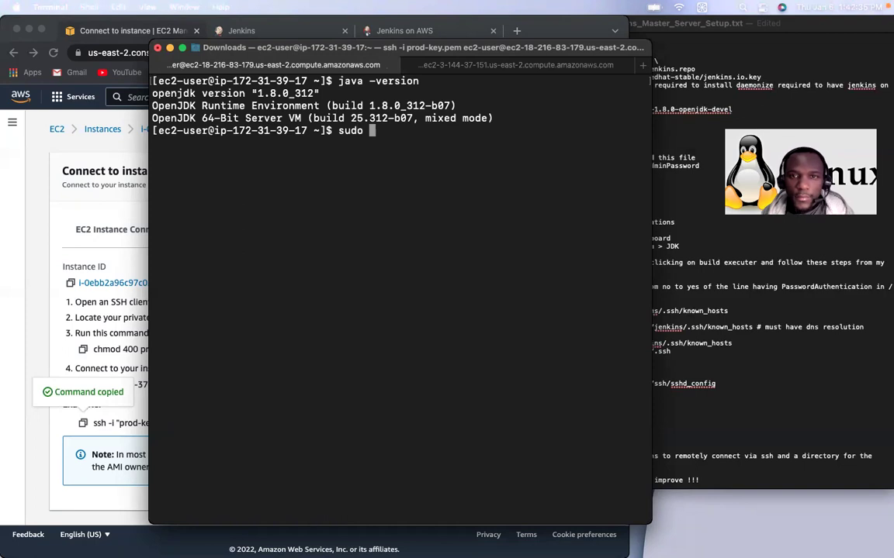
{"action": "type", "text": "ho"}
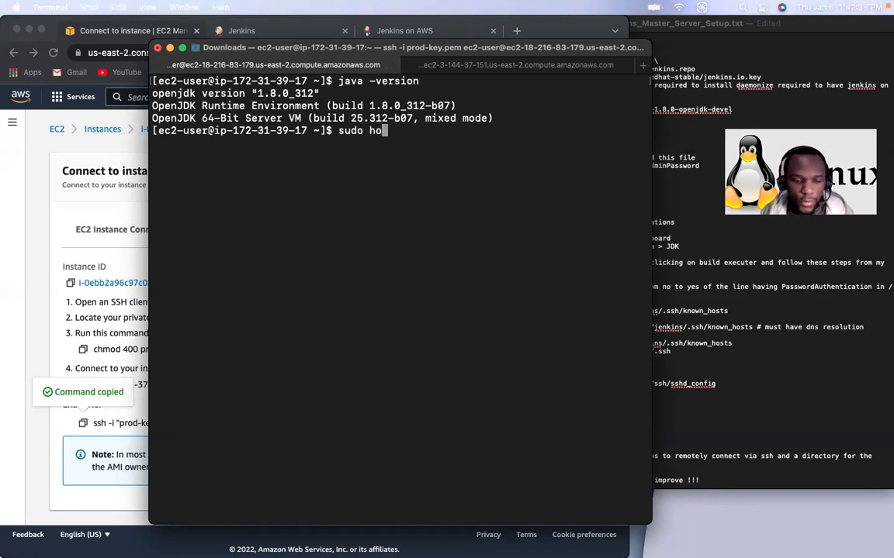
{"action": "type", "text": "stnamectl"}
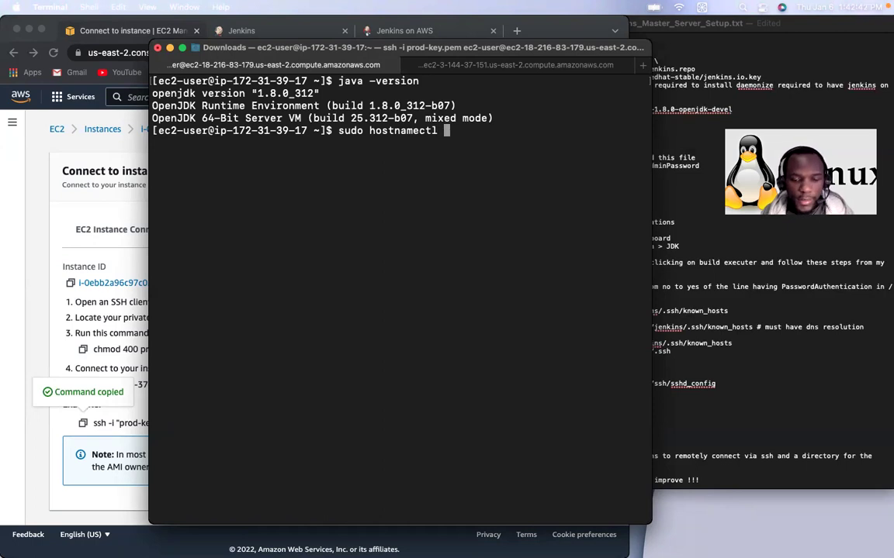
{"action": "type", "text": " set"}
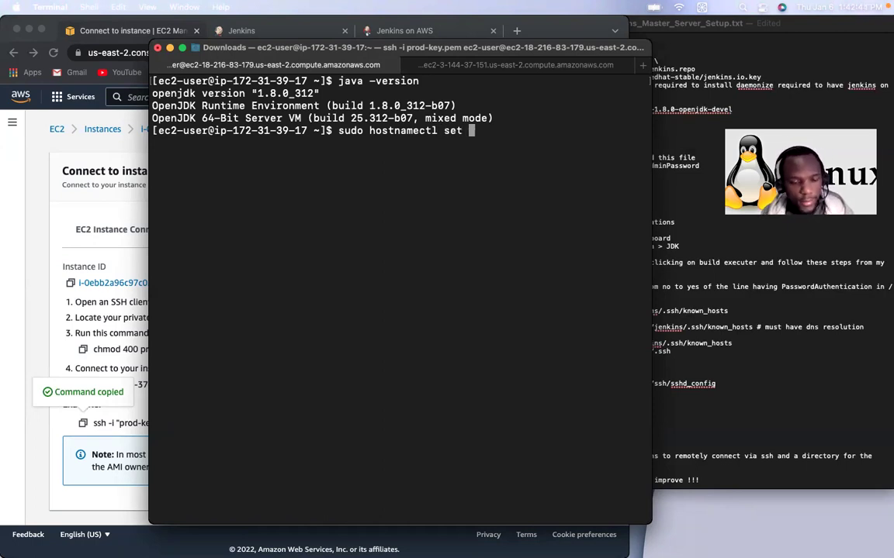
{"action": "key", "text": "BackSpace"}
{"action": "type", "text": "-ho"}
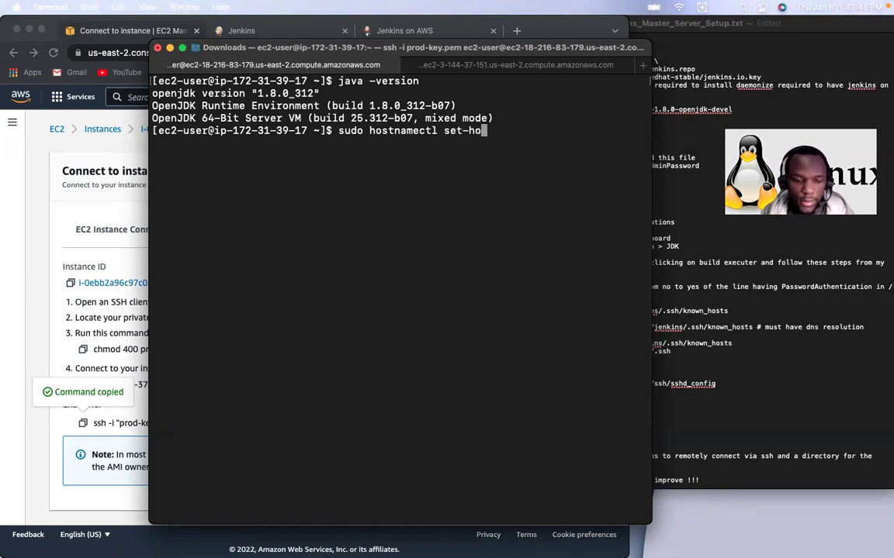
{"action": "type", "text": "stname "}
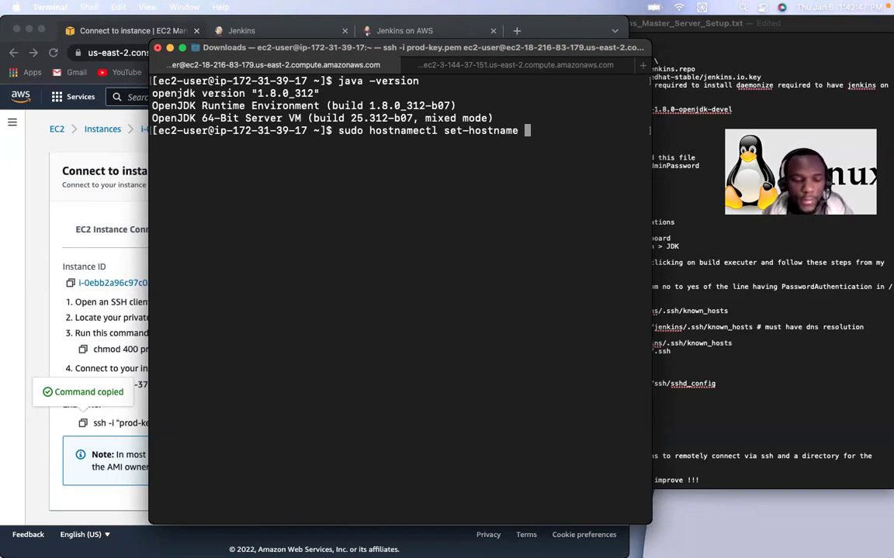
{"action": "type", "text": "jenkins-master"}
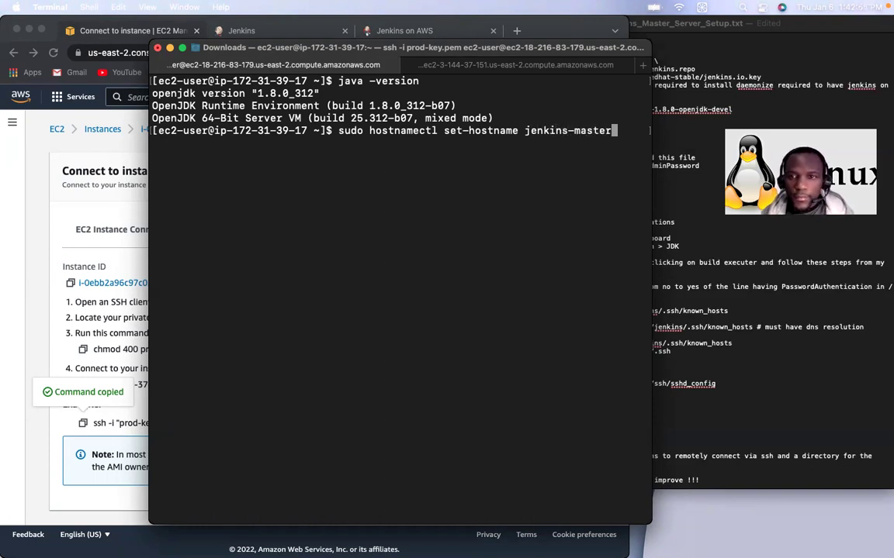
{"action": "key", "text": "Return"}
{"action": "type", "text": "exec bash"}
{"action": "key", "text": "Return"}
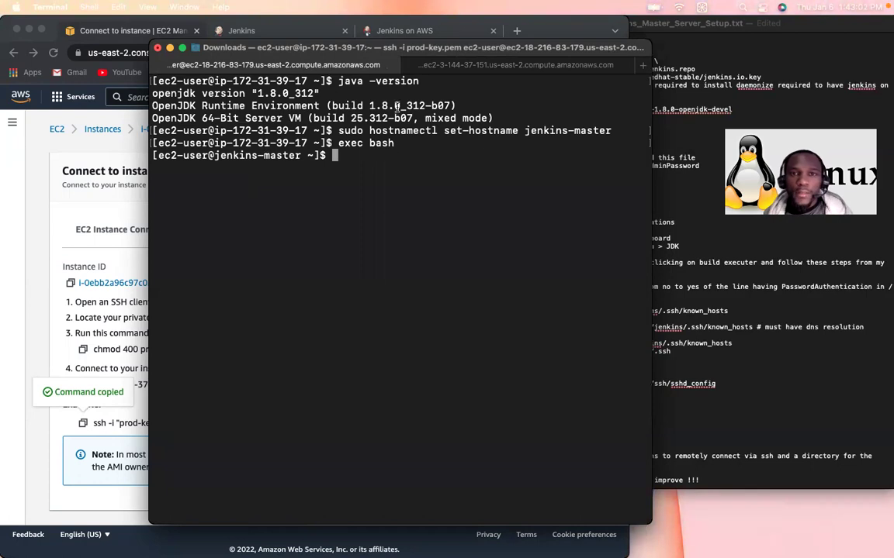
Step: In the slave1 session, clear the screen and run the misspelled java -vesrion check
{"action": "left_click", "coordinate": [487, 67]}
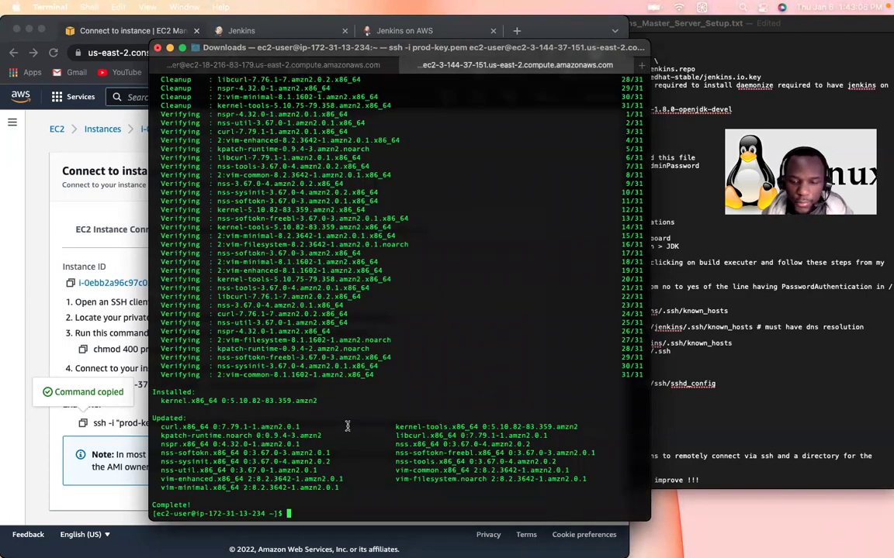
{"action": "key", "text": "ctrl+l"}
{"action": "type", "text": "java"}
{"action": "type", "text": "vesrion"}
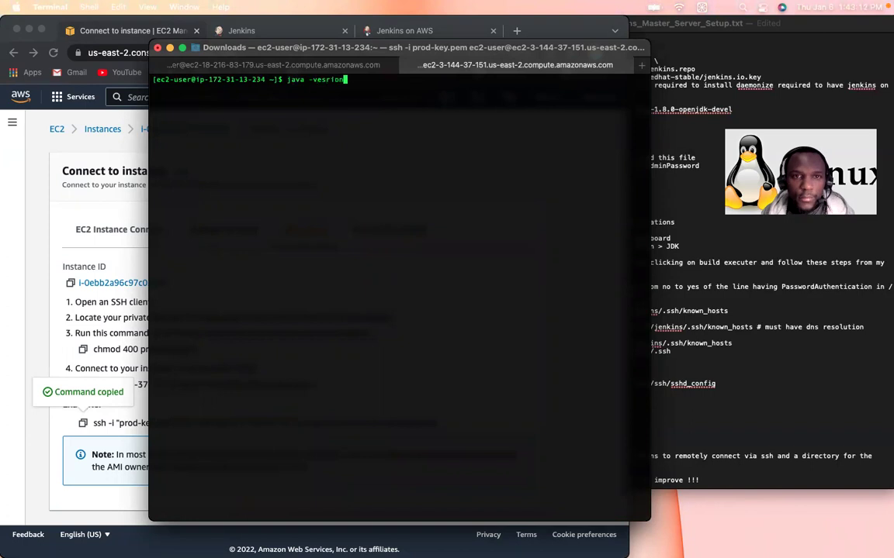
{"action": "key", "text": "Return"}
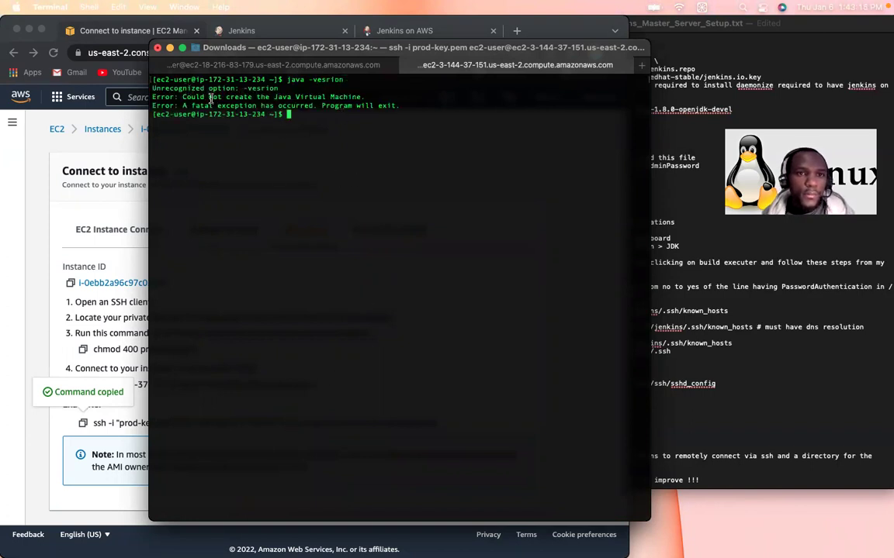
Step: Fix the typo and rerun java -version on slave1, showing 1.8.0_312
{"action": "key", "text": "Up"}
{"action": "key", "text": "Left"}
{"action": "key", "text": "Left"}
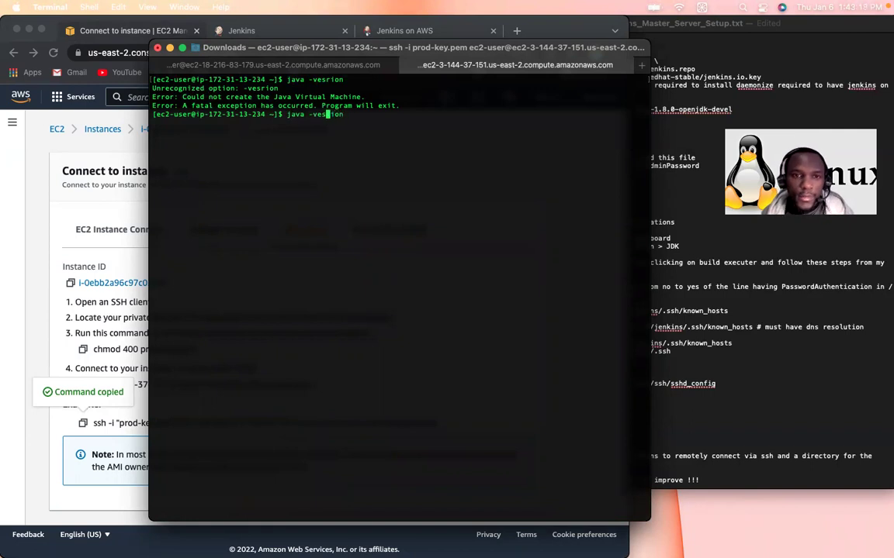
{"action": "key", "text": "BackSpace"}
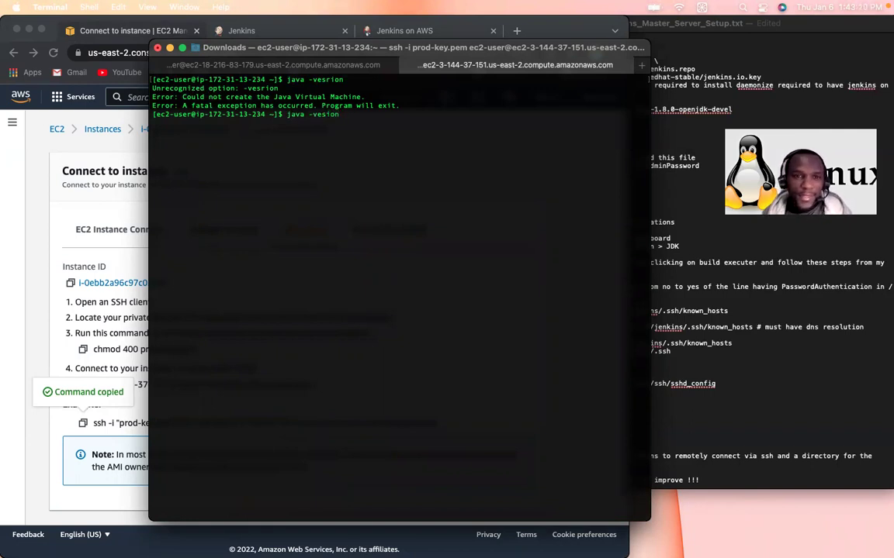
{"action": "type", "text": "r"}
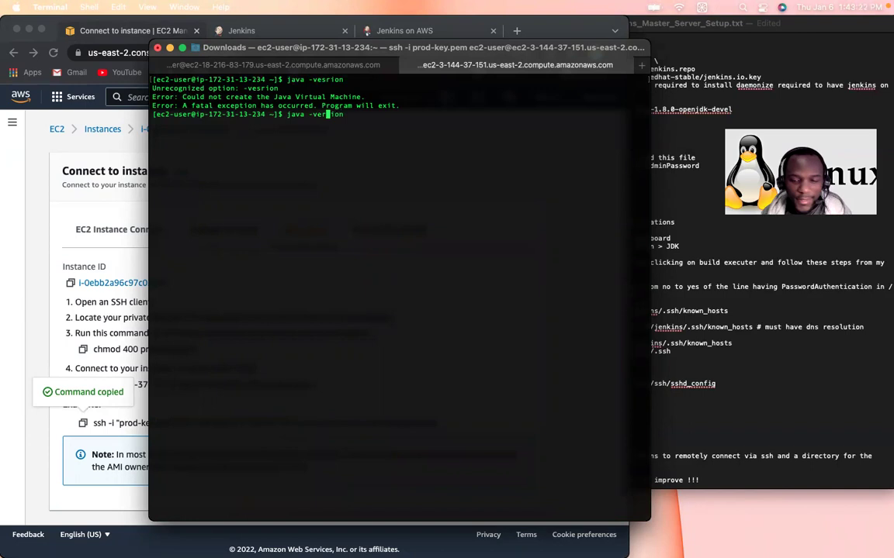
{"action": "key", "text": "Return"}
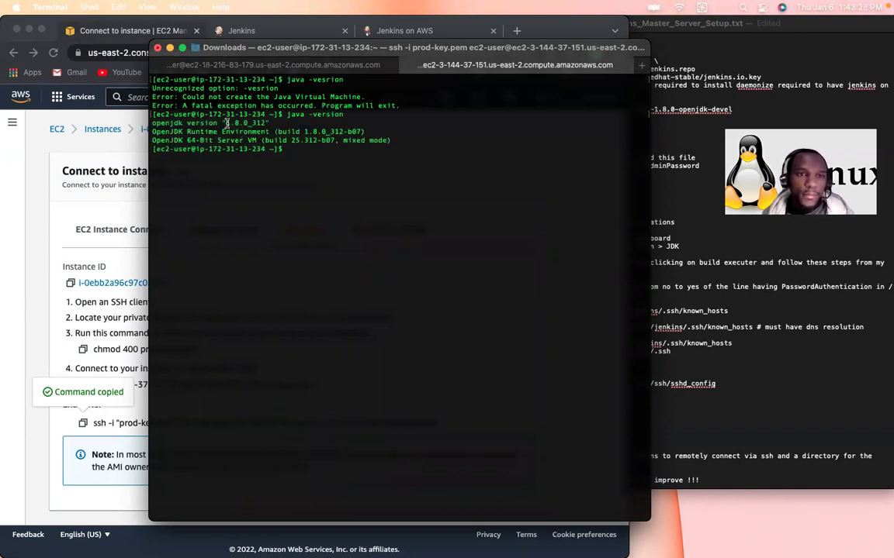
{"action": "left_click_drag", "start_coordinate": [225, 123], "coordinate": [268, 123]}
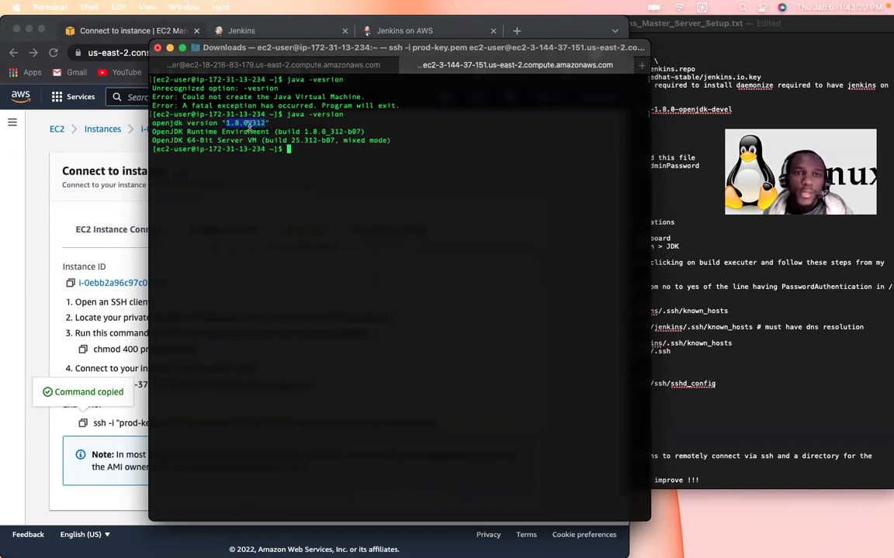
Step: Compare the master's Java version and copy its hostnamectl set-hostname command
{"action": "left_click", "coordinate": [254, 62]}
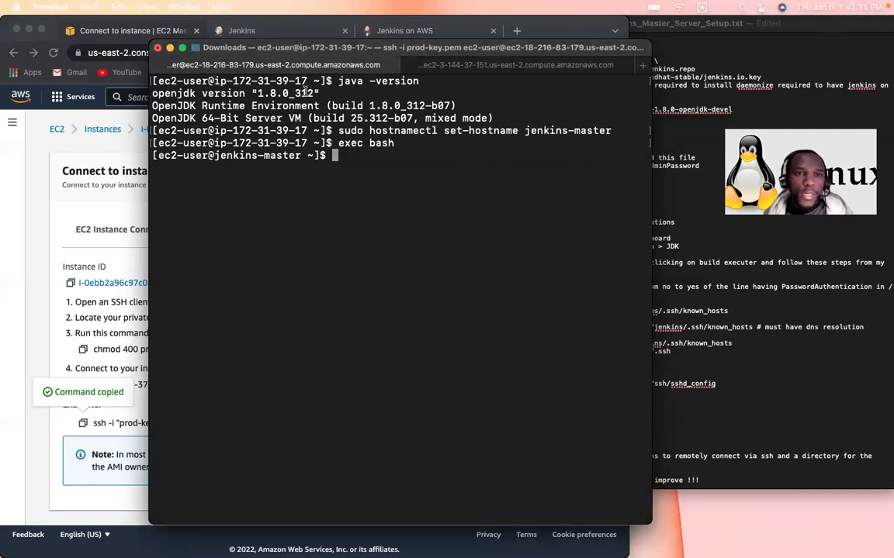
{"action": "left_click_drag", "start_coordinate": [312, 93], "coordinate": [270, 93]}
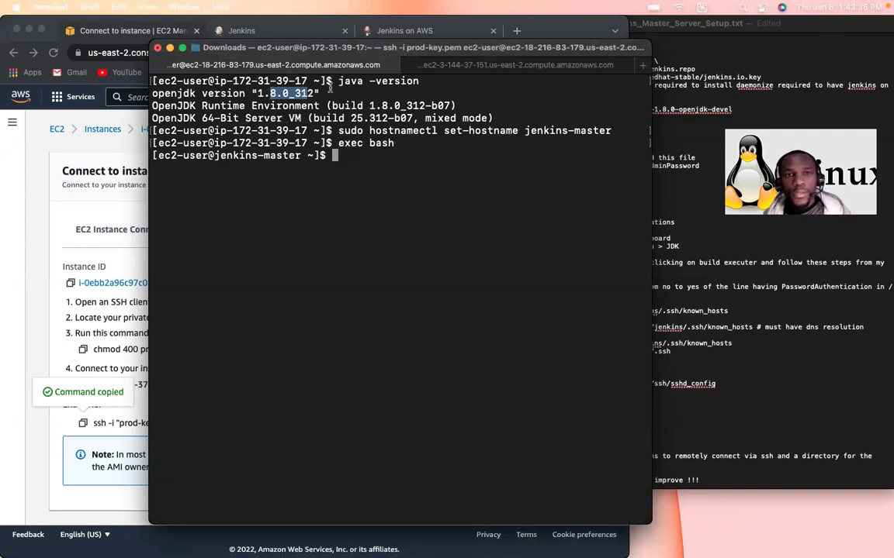
{"action": "left_click", "coordinate": [436, 64]}
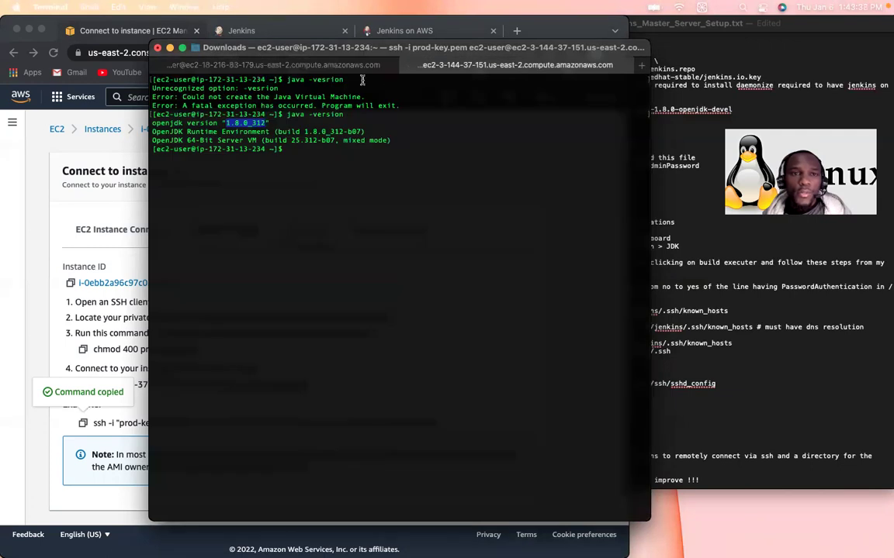
{"action": "left_click", "coordinate": [284, 64]}
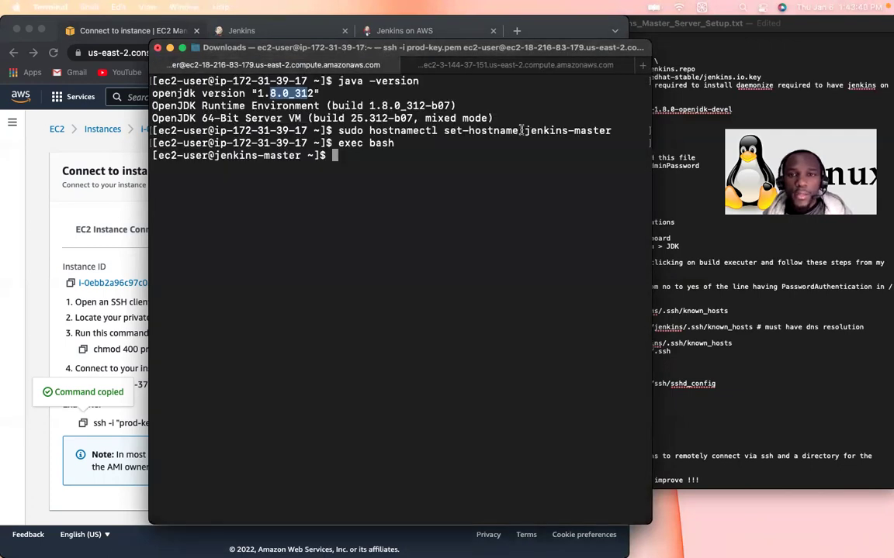
{"action": "left_click_drag", "start_coordinate": [567, 130], "coordinate": [338, 130]}
{"action": "key", "text": "super+c"}
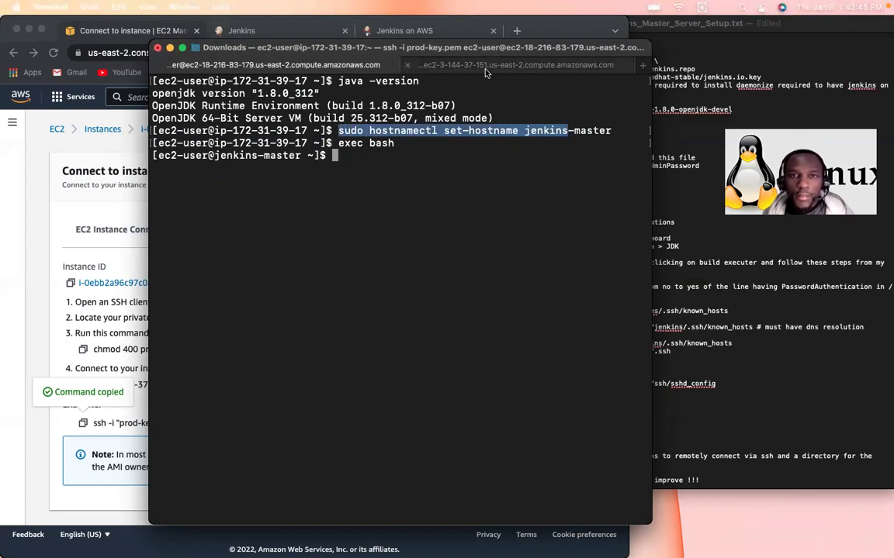
Step: Enlarge the text and set slave1's hostname to jenkins-slave1, then restart bash
{"action": "left_click", "coordinate": [447, 62]}
{"action": "left_click", "coordinate": [371, 152]}
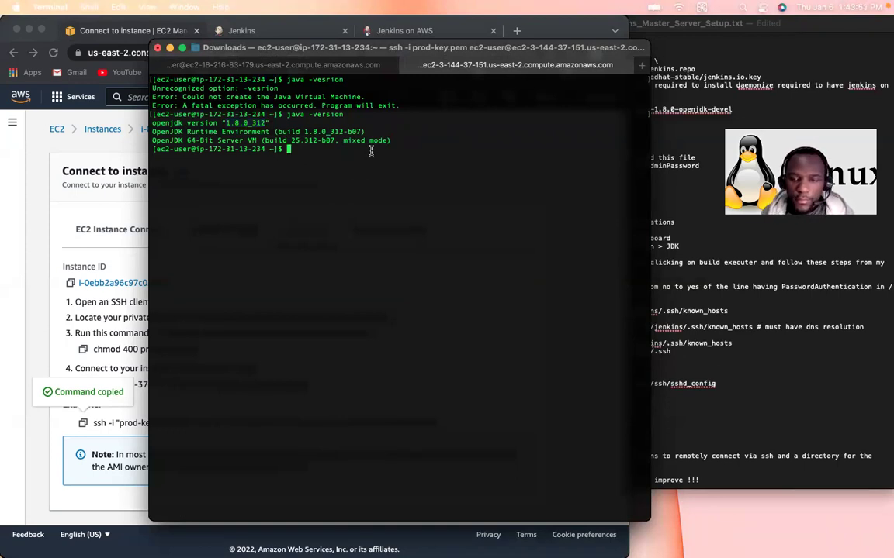
{"action": "key", "text": "super+plus"}
{"action": "key", "text": "super+plus"}
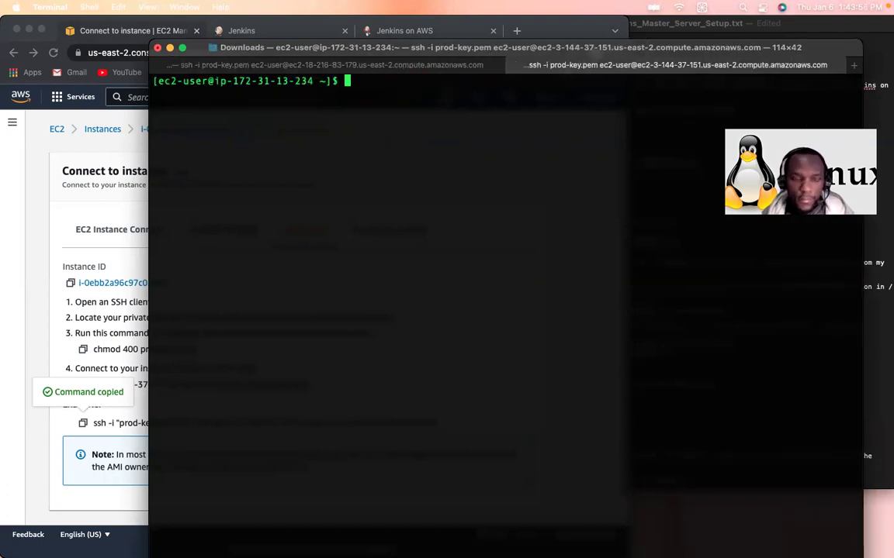
{"action": "key", "text": "super+v"}
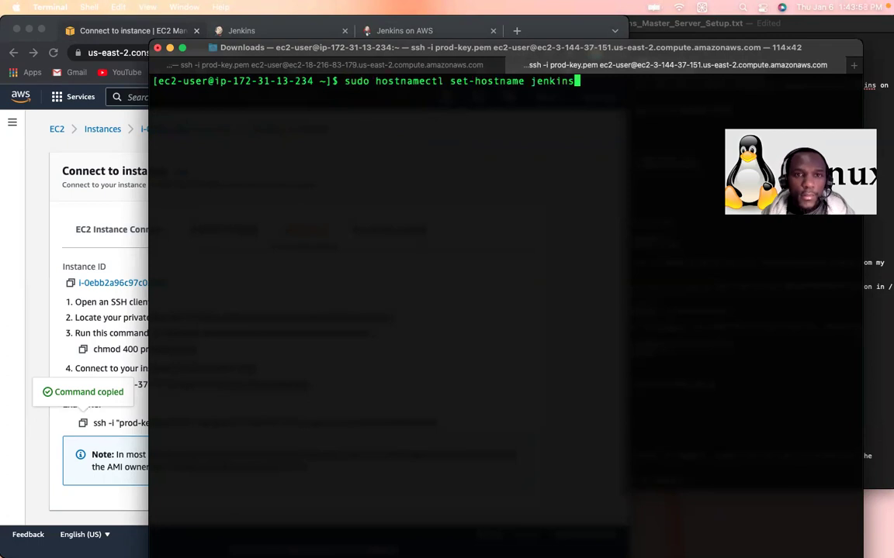
{"action": "type", "text": "-slave1"}
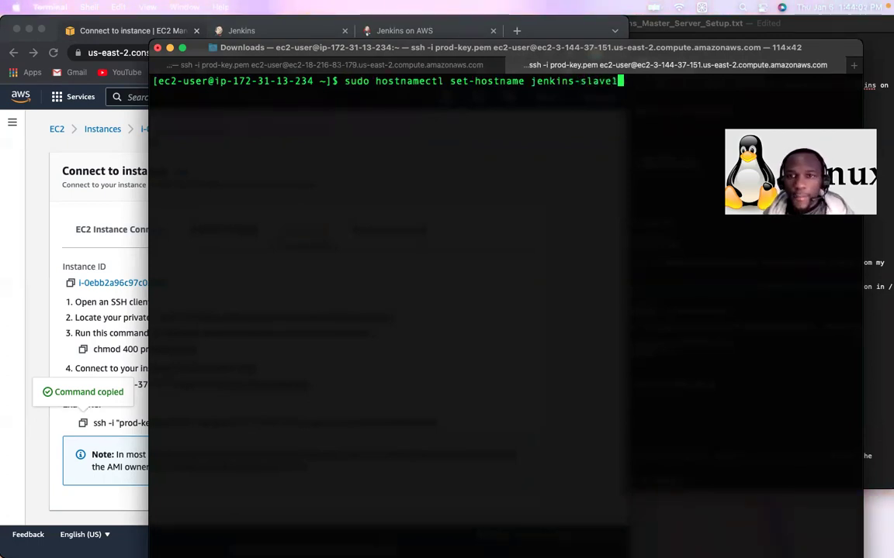
{"action": "key", "text": "Return"}
{"action": "type", "text": "e"}
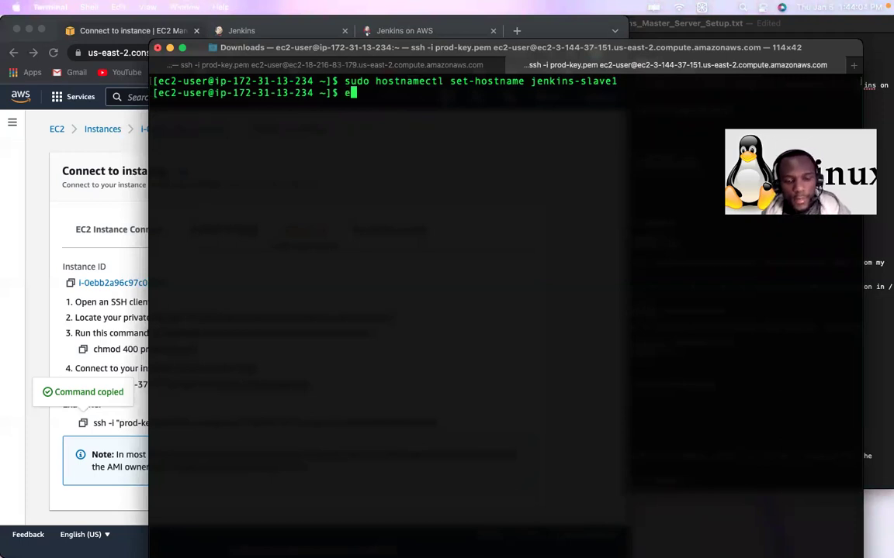
{"action": "type", "text": "xec bash"}
{"action": "key", "text": "Return"}
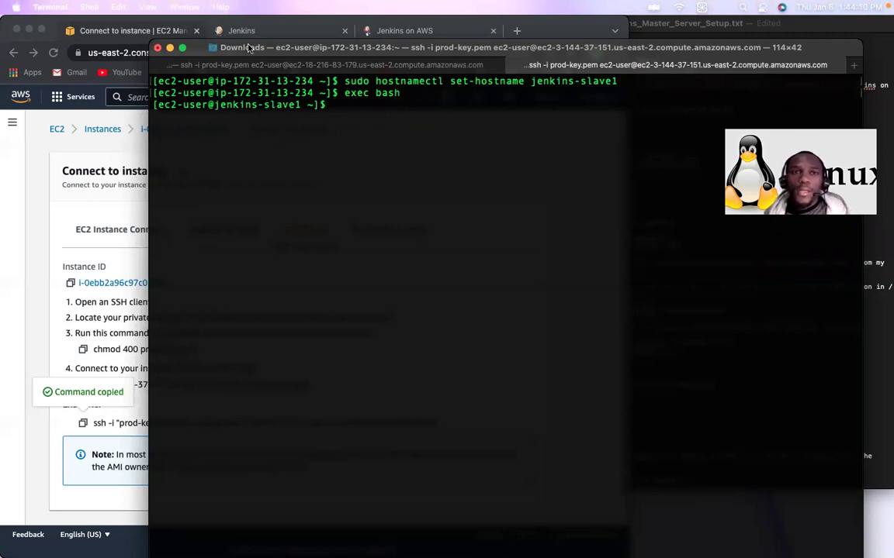
{"action": "left_click", "coordinate": [94, 9]}
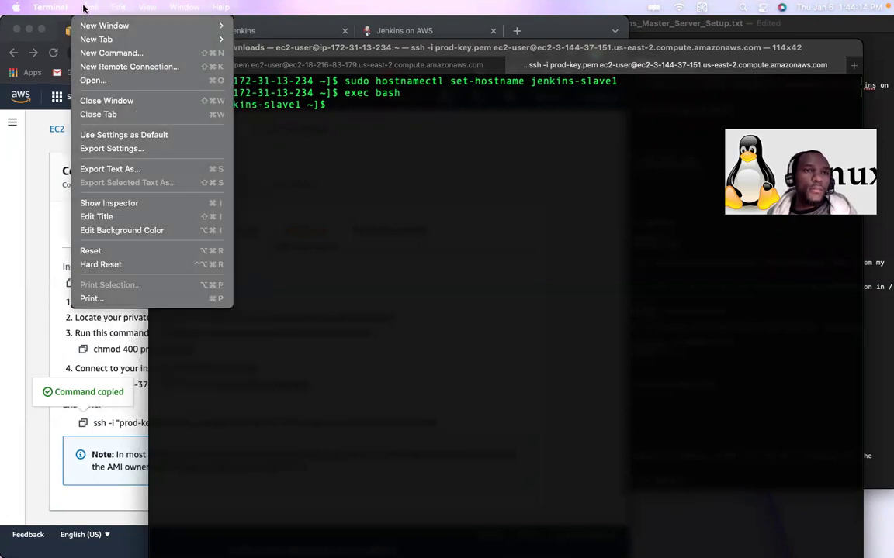
Step: Open a new Grass-styled local Terminal tab and enlarge its text twice
{"action": "mouse_move", "coordinate": [186, 38]}
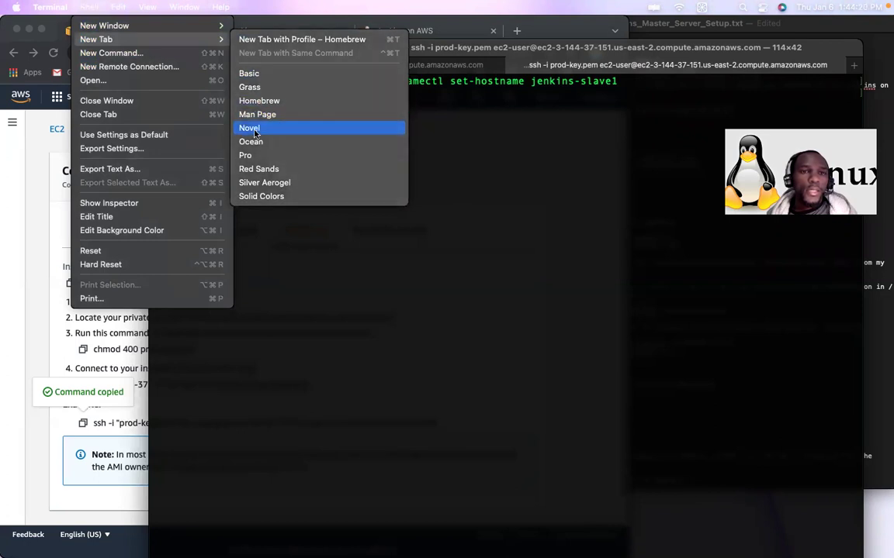
{"action": "left_click", "coordinate": [259, 87]}
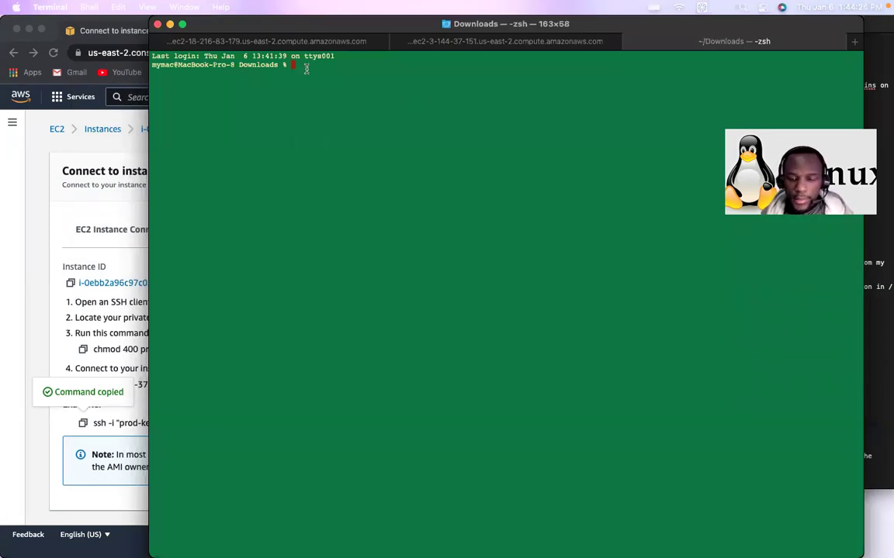
{"action": "key", "text": "super+plus"}
{"action": "key", "text": "super+plus"}
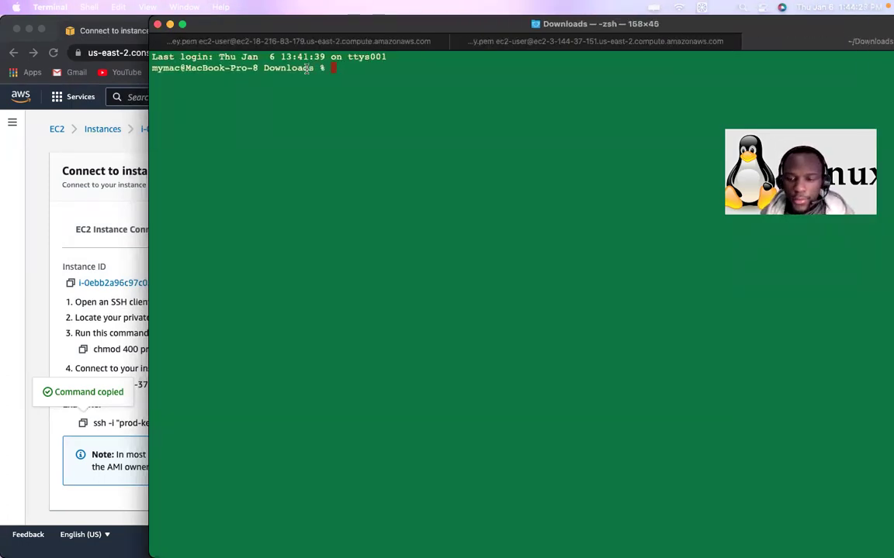
{"action": "key", "text": "super+plus"}
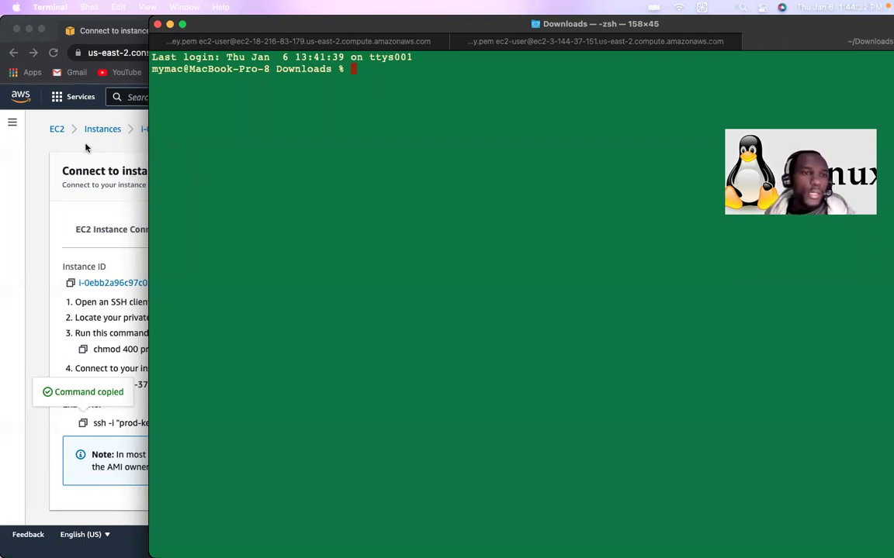
Step: Copy the example ssh command for the slave2 instance from the EC2 console
{"action": "left_click", "coordinate": [46, 180]}
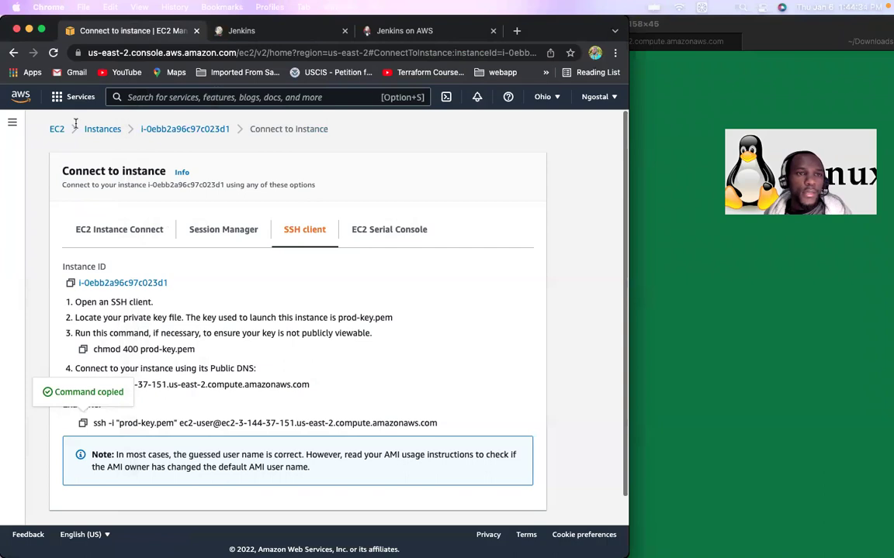
{"action": "left_click", "coordinate": [116, 132]}
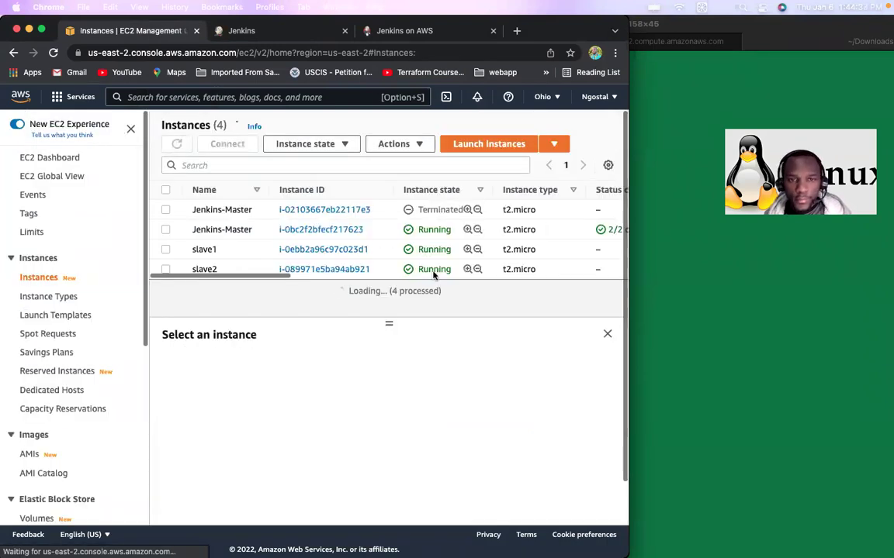
{"action": "left_click", "coordinate": [166, 270]}
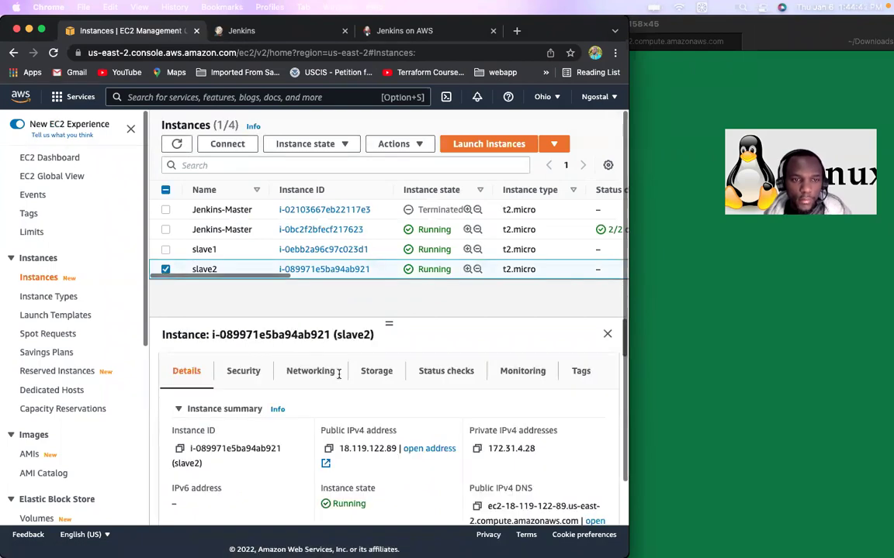
{"action": "left_click", "coordinate": [226, 143]}
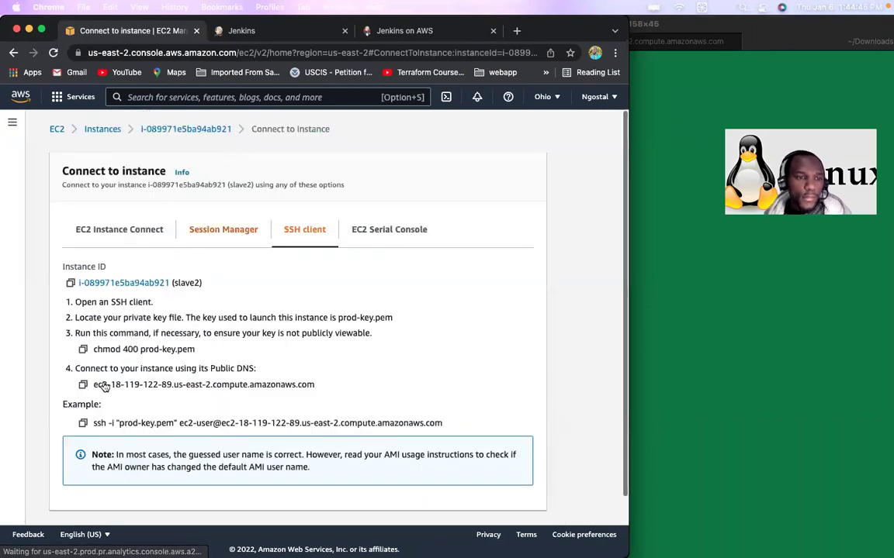
{"action": "left_click", "coordinate": [83, 424]}
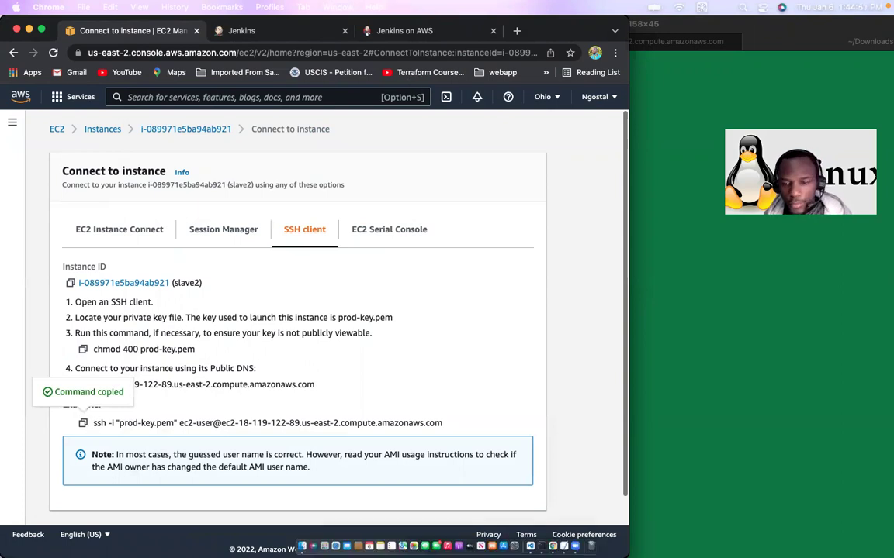
{"action": "left_click", "coordinate": [738, 468]}
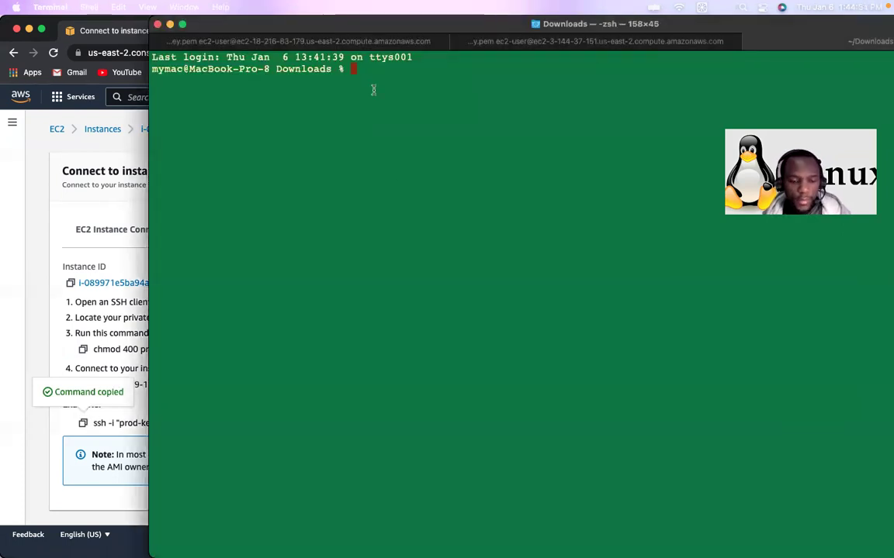
Step: SSH into slave2 and answer yes to trust its host key
{"action": "key", "text": "super+v"}
{"action": "key", "text": "Return"}
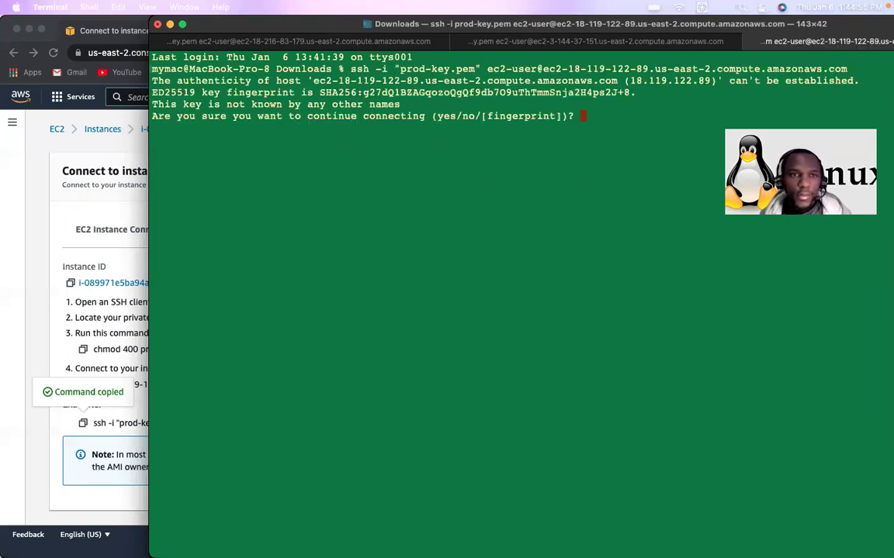
{"action": "type", "text": "yes"}
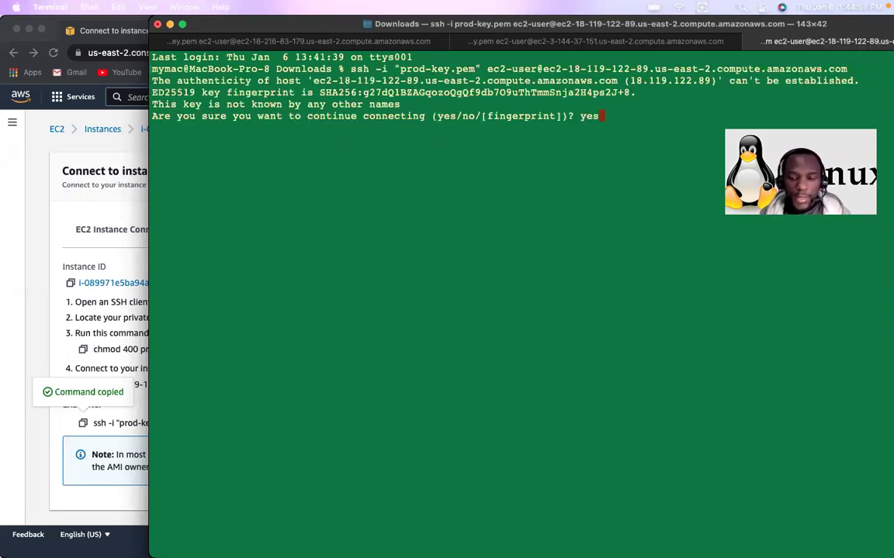
{"action": "key", "text": "Return"}
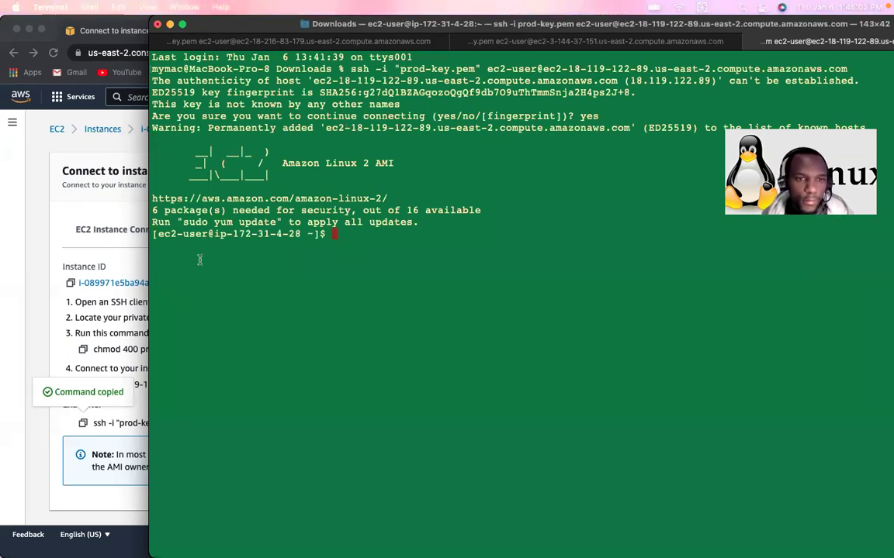
Step: Copy the suggested sudo yum update command from the login hint and paste it at slave2's prompt
{"action": "left_click_drag", "start_coordinate": [183, 221], "coordinate": [278, 220]}
{"action": "key", "text": "super+c"}
{"action": "key", "text": "super+v"}
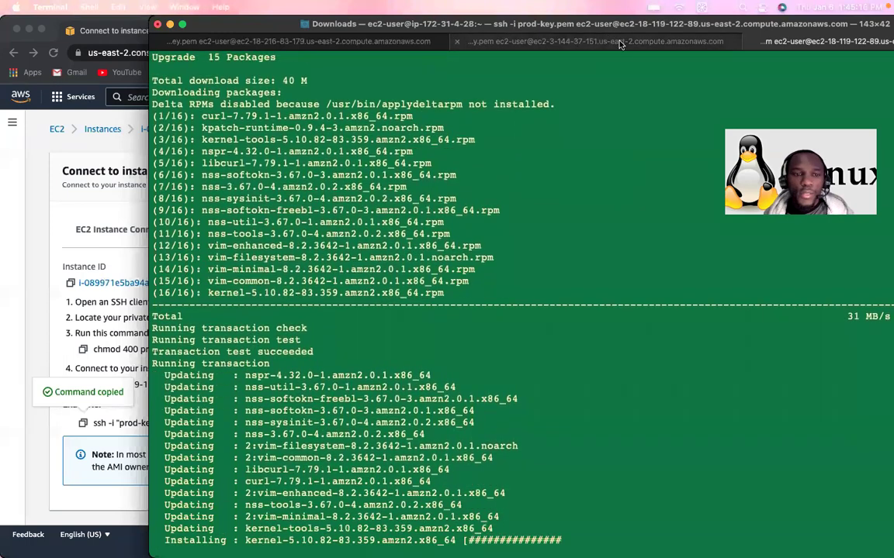
{"action": "left_click", "coordinate": [557, 39]}
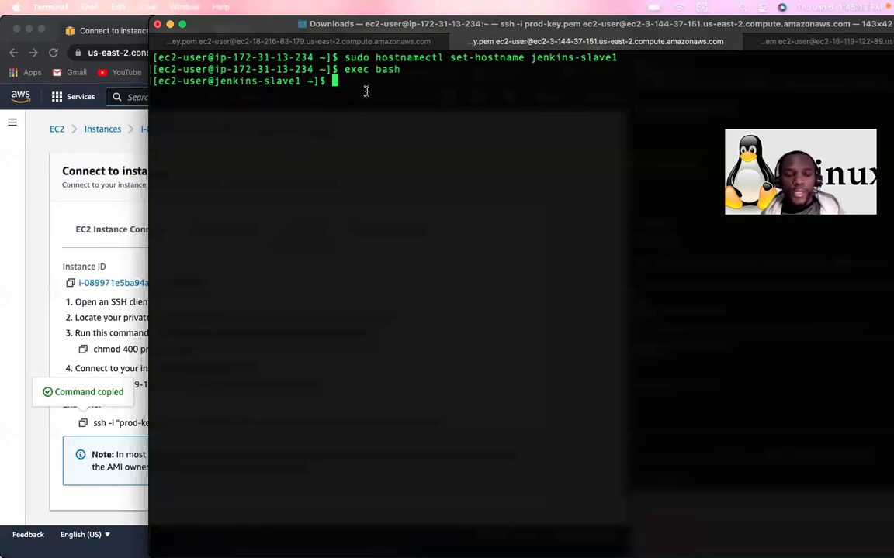
{"action": "mouse_move", "coordinate": [543, 552]}
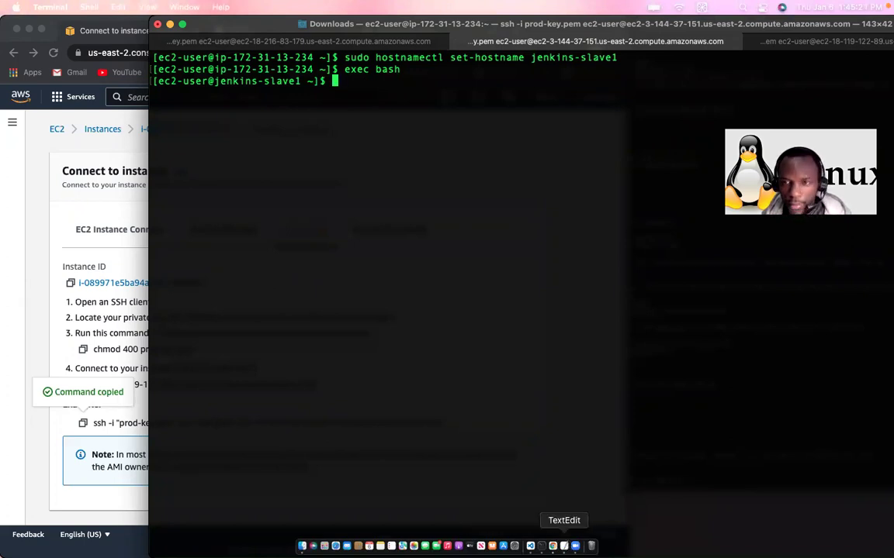
{"action": "left_click", "coordinate": [564, 546]}
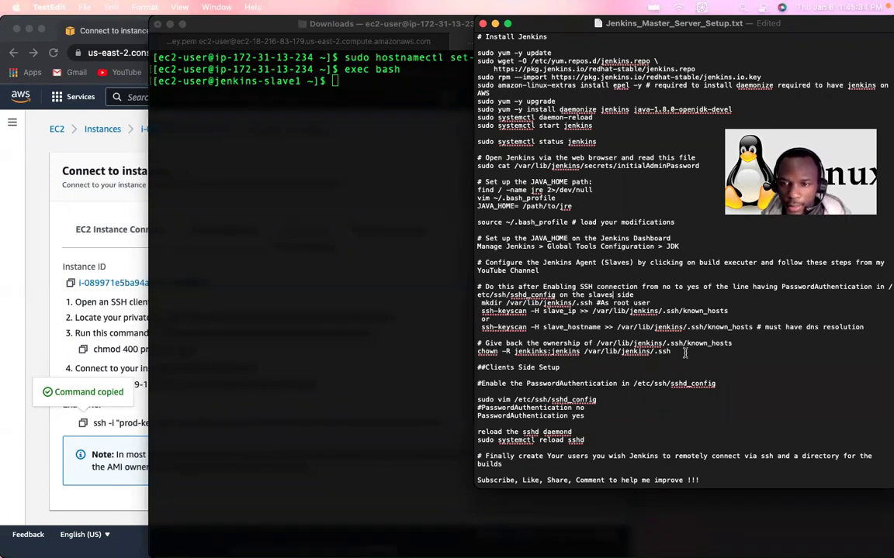
{"action": "left_click_drag", "start_coordinate": [675, 353], "coordinate": [487, 285]}
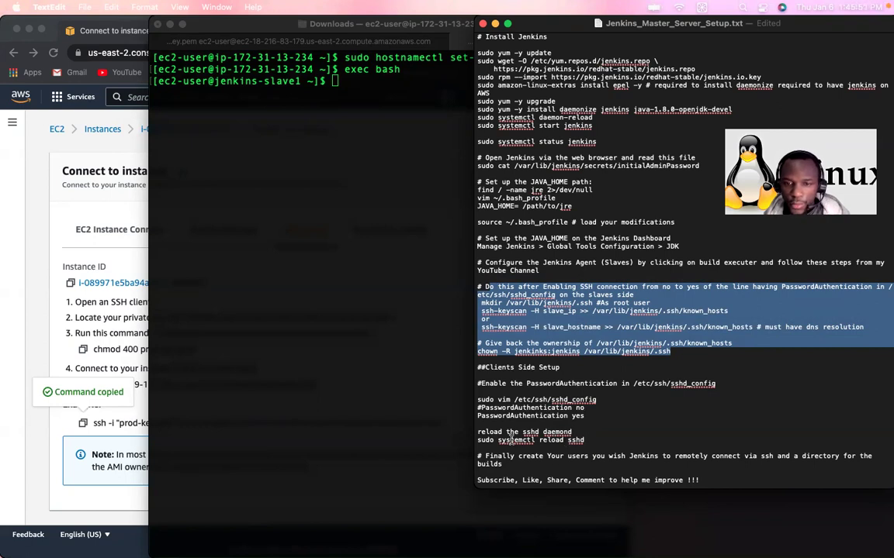
{"action": "left_click", "coordinate": [335, 124]}
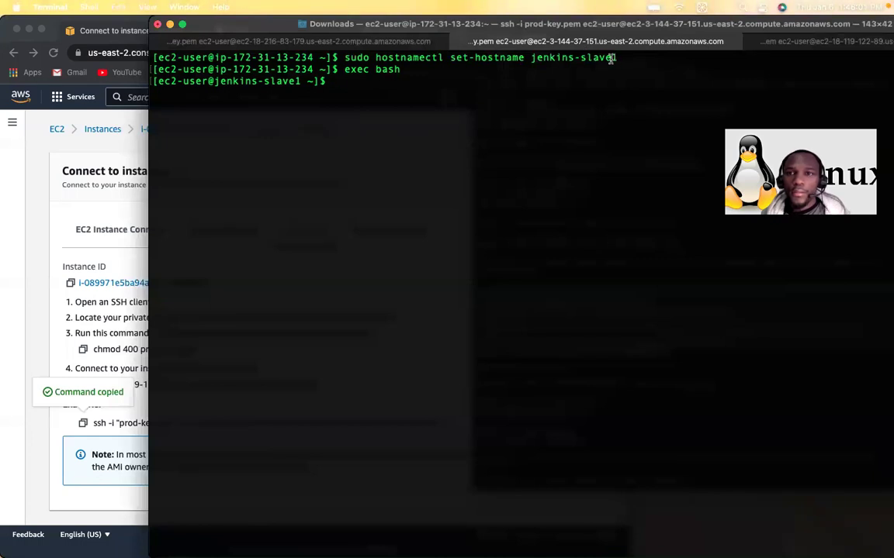
Step: Rename slave2 to jenkins-slave2 with the reused hostnamectl command, restart bash, and clear
{"action": "left_click_drag", "start_coordinate": [615, 59], "coordinate": [340, 57]}
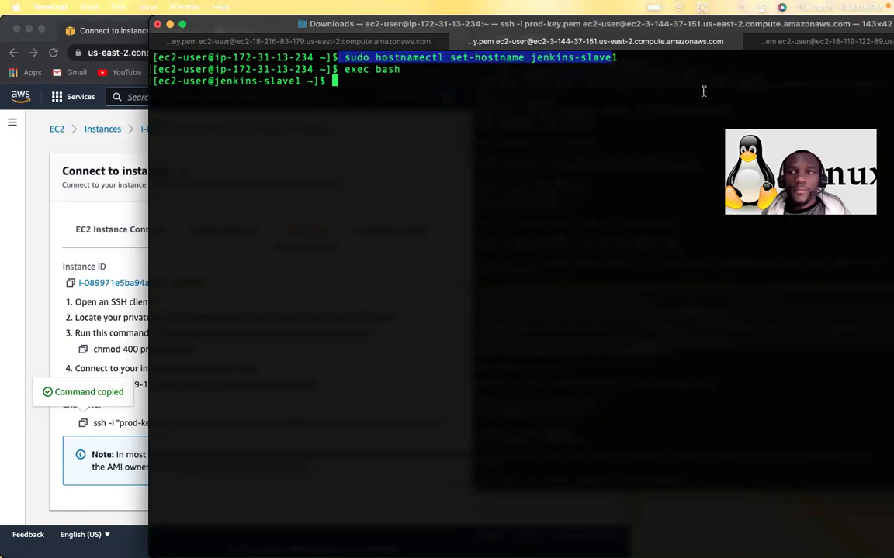
{"action": "left_click", "coordinate": [818, 43]}
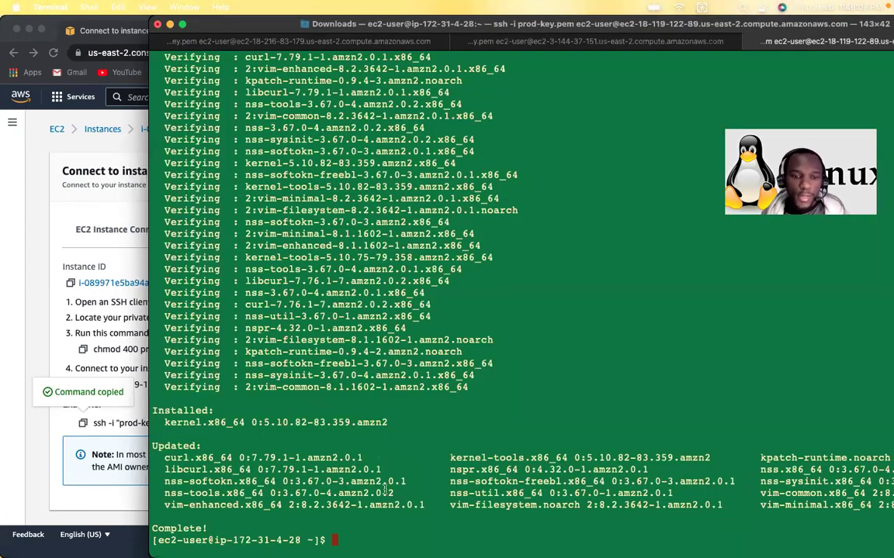
{"action": "key", "text": "super+v"}
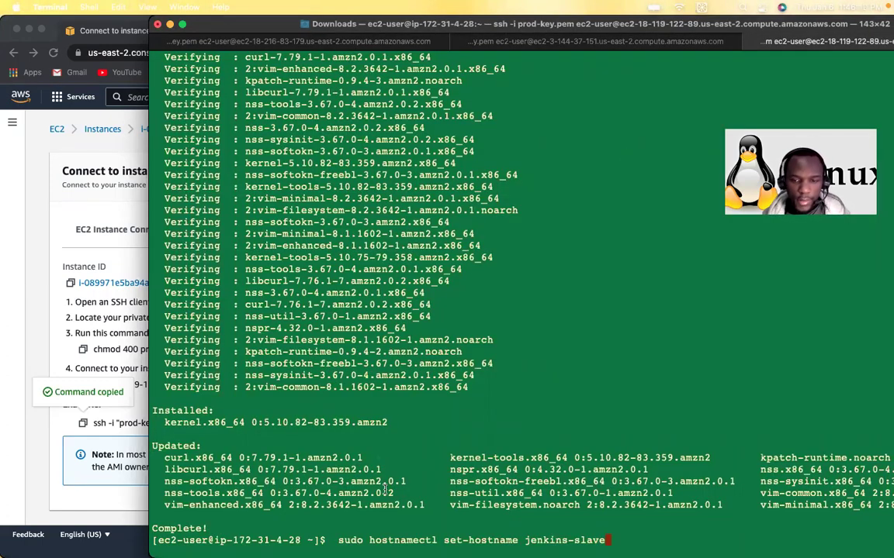
{"action": "type", "text": "2"}
{"action": "key", "text": "Return"}
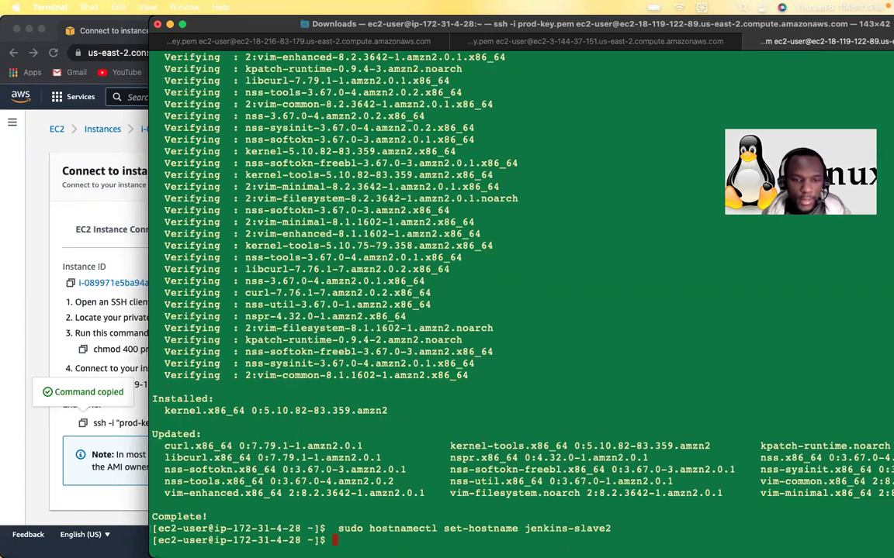
{"action": "type", "text": "exec bash"}
{"action": "key", "text": "Return"}
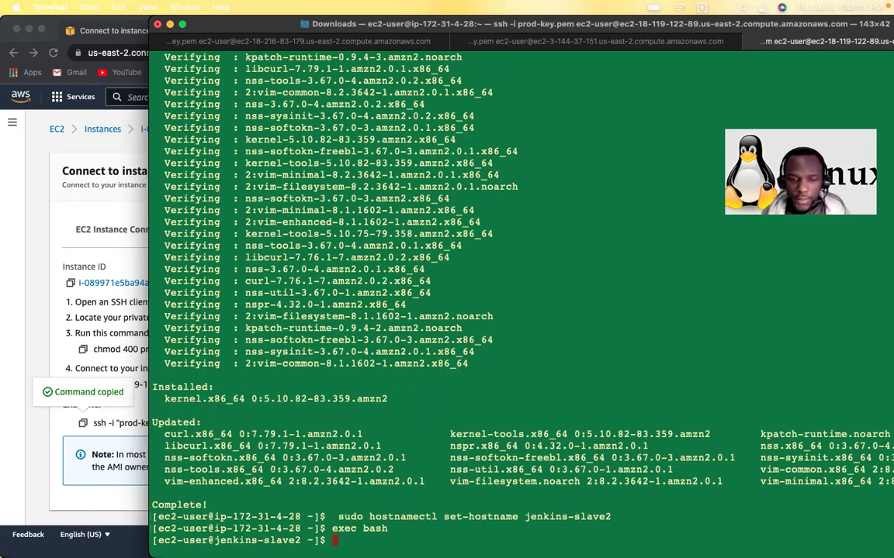
{"action": "key", "text": "ctrl+l"}
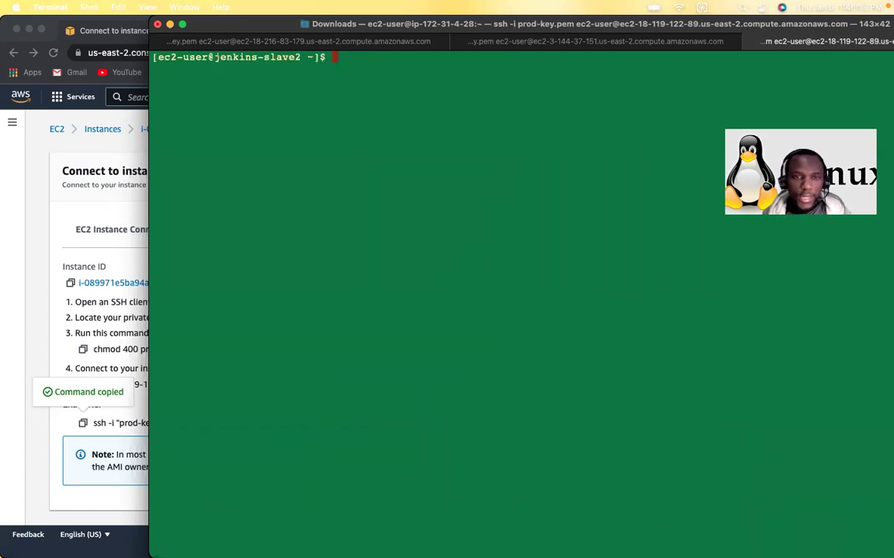
Step: Review the jenkins-master and jenkins-slave1 prompts, then return to the slave2 session
{"action": "left_click", "coordinate": [295, 44]}
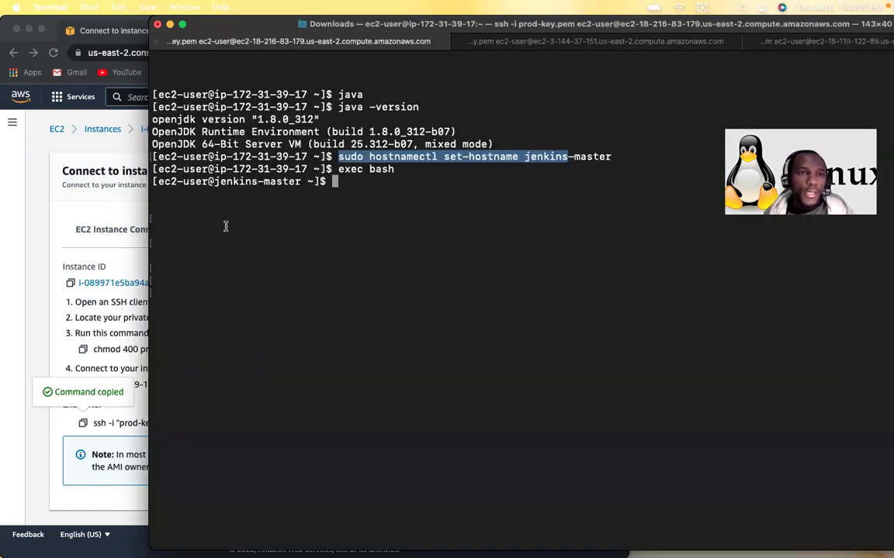
{"action": "left_click_drag", "start_coordinate": [215, 183], "coordinate": [302, 183]}
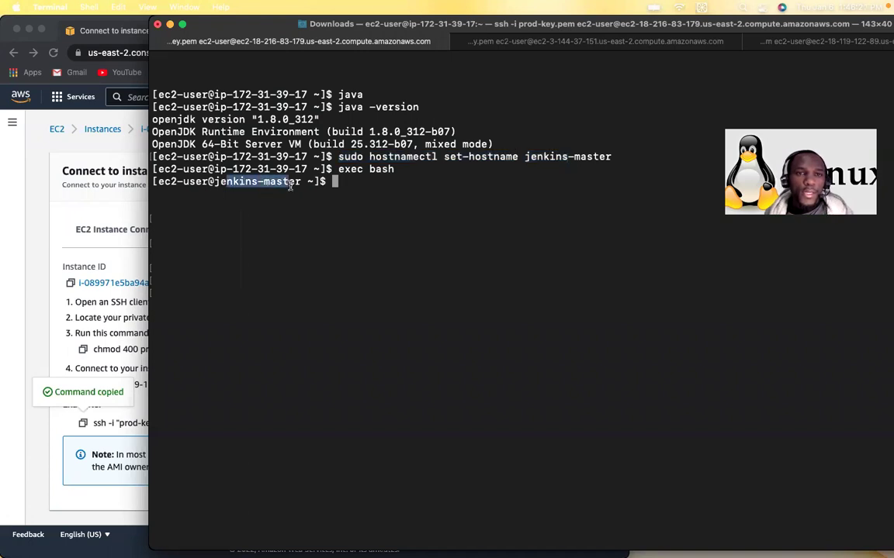
{"action": "left_click", "coordinate": [509, 42]}
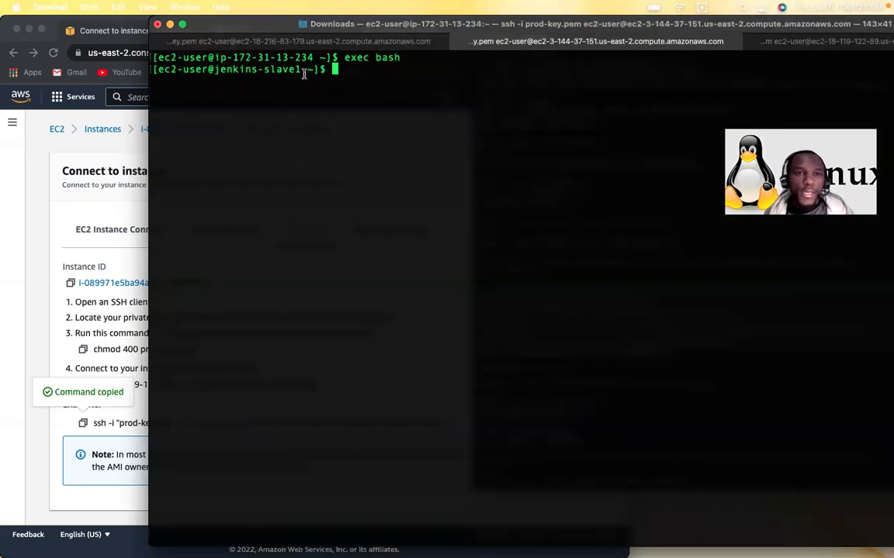
{"action": "triple_click", "coordinate": [215, 72]}
{"action": "left_click", "coordinate": [215, 71]}
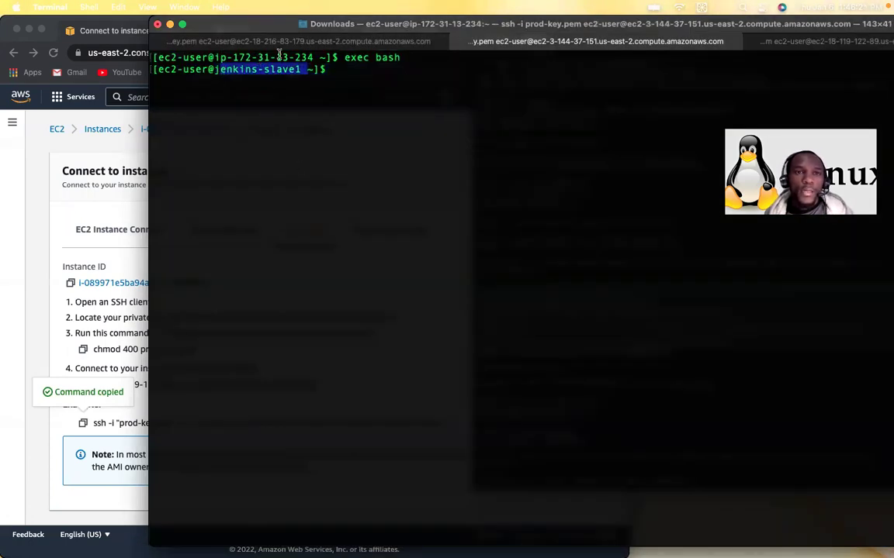
{"action": "left_click_drag", "start_coordinate": [313, 58], "coordinate": [273, 56]}
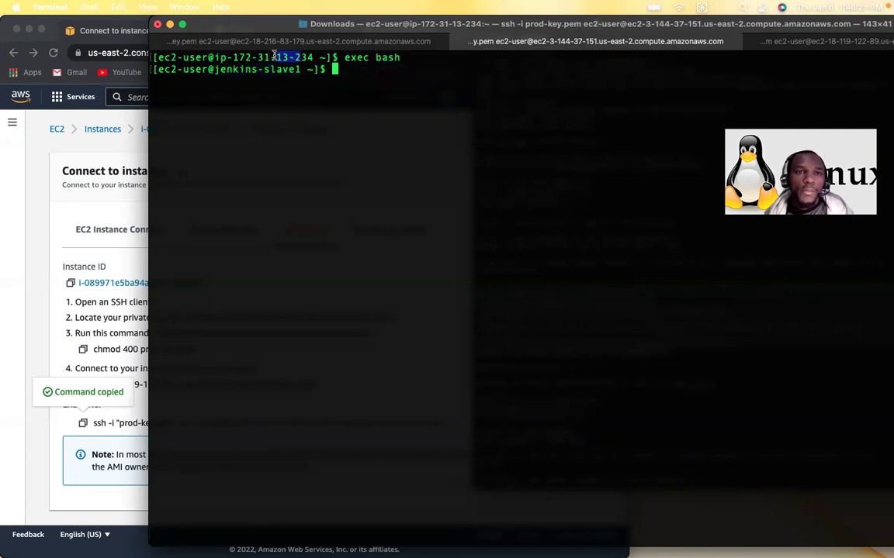
{"action": "left_click", "coordinate": [768, 41]}
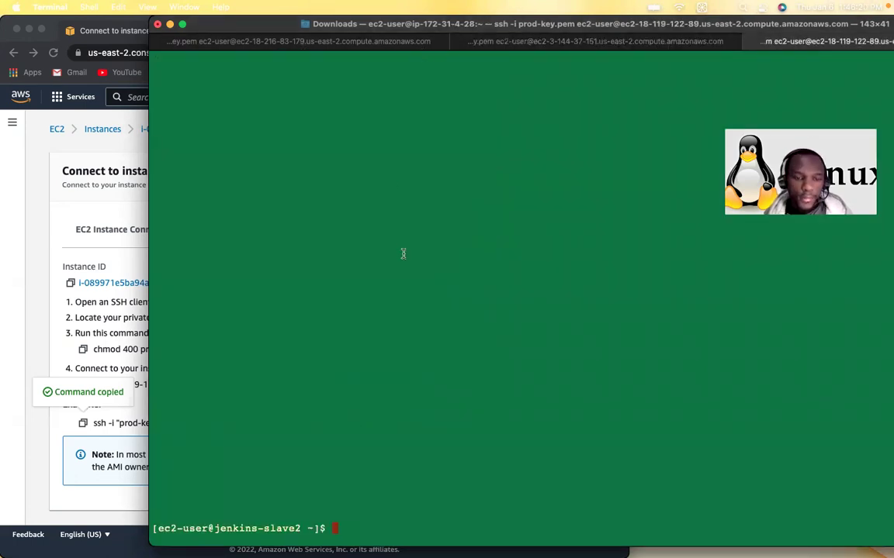
Step: Clear the jenkins-slave2 screen and run sudo useradd with the new username
{"action": "key", "text": "ctrl+l"}
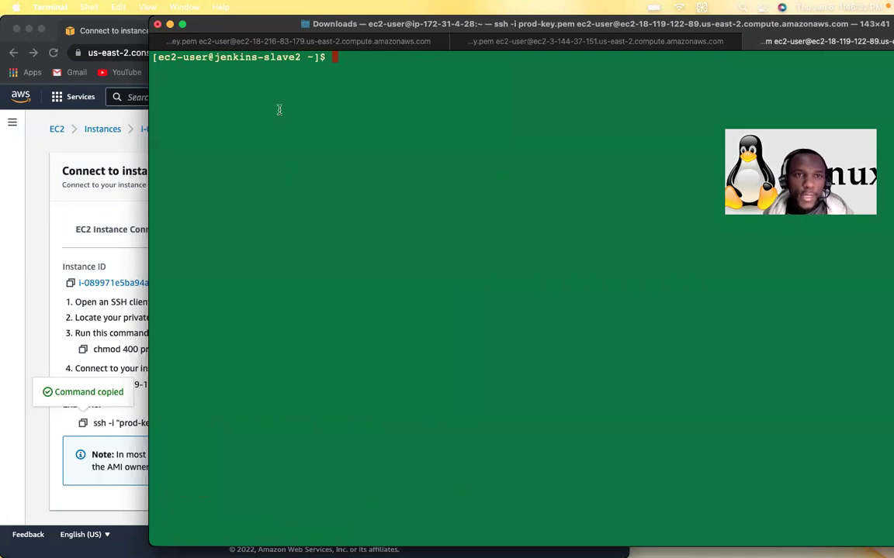
{"action": "left_click_drag", "start_coordinate": [289, 51], "coordinate": [203, 57]}
{"action": "left_click", "coordinate": [634, 103]}
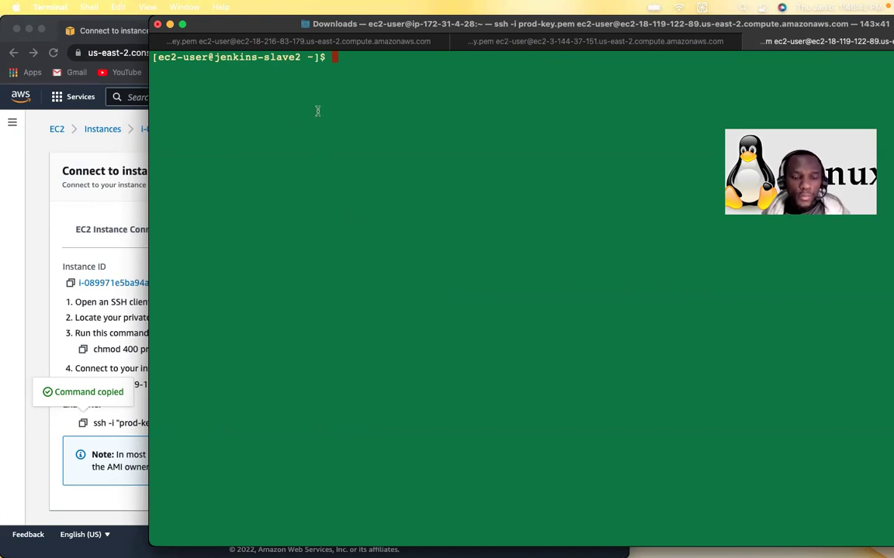
{"action": "type", "text": "sudo "}
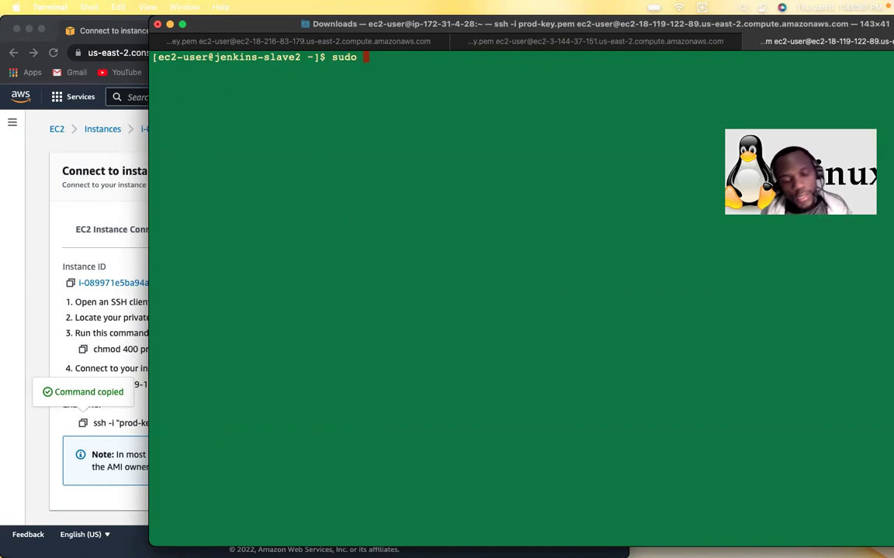
{"action": "type", "text": "jas"}
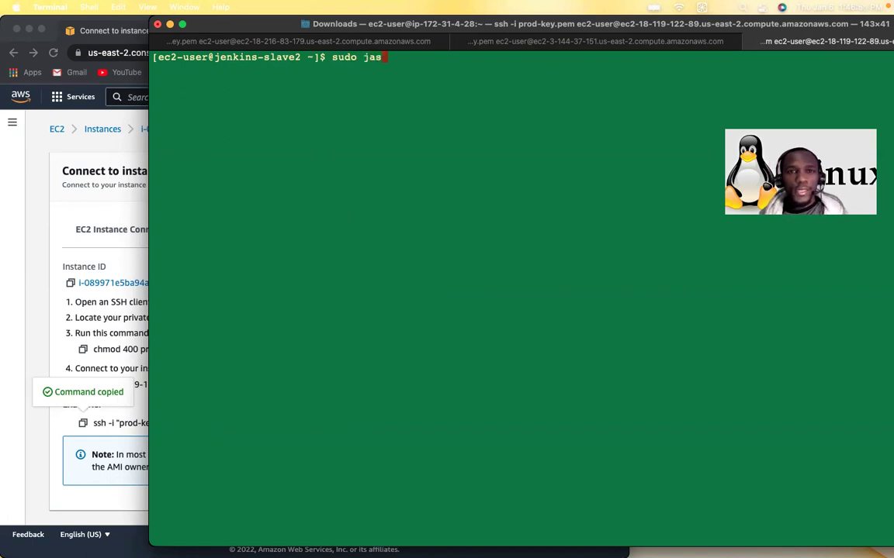
{"action": "type", "text": "mine"}
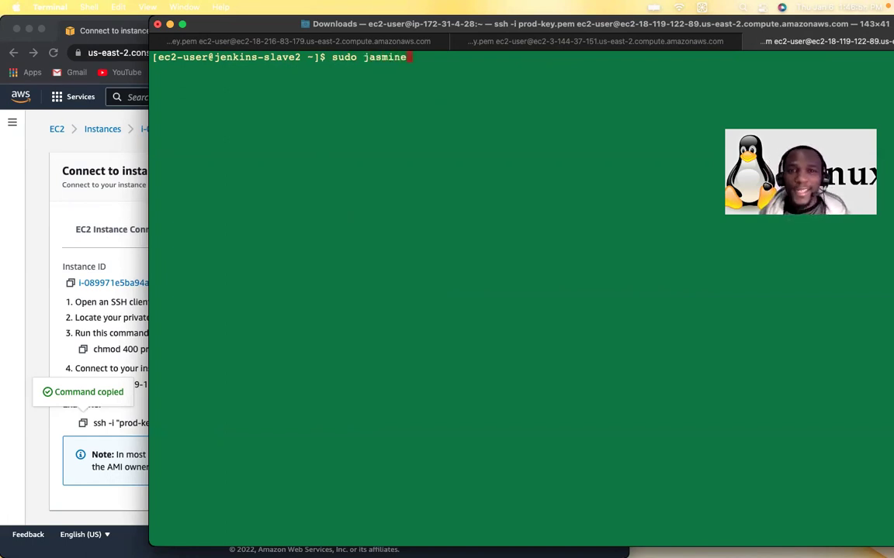
{"action": "key", "text": "Left"}
{"action": "key", "text": "Left"}
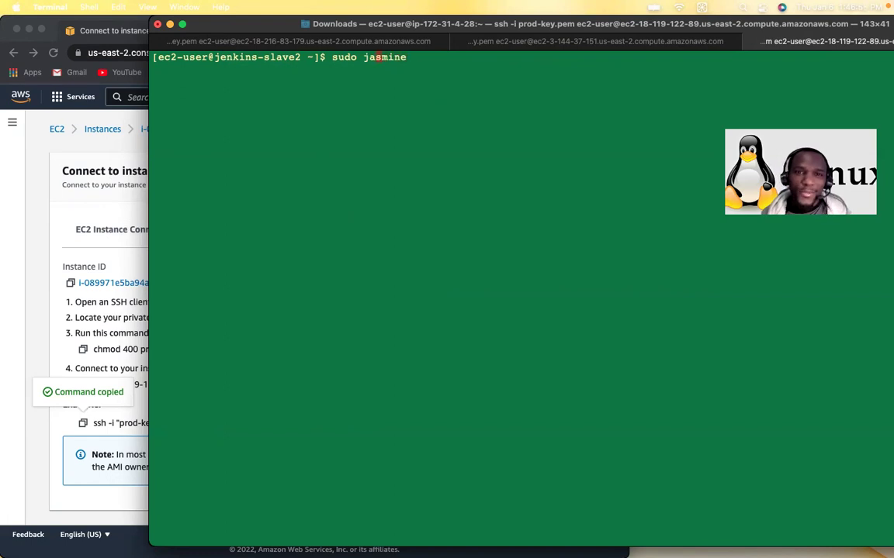
{"action": "type", "text": "useradd"}
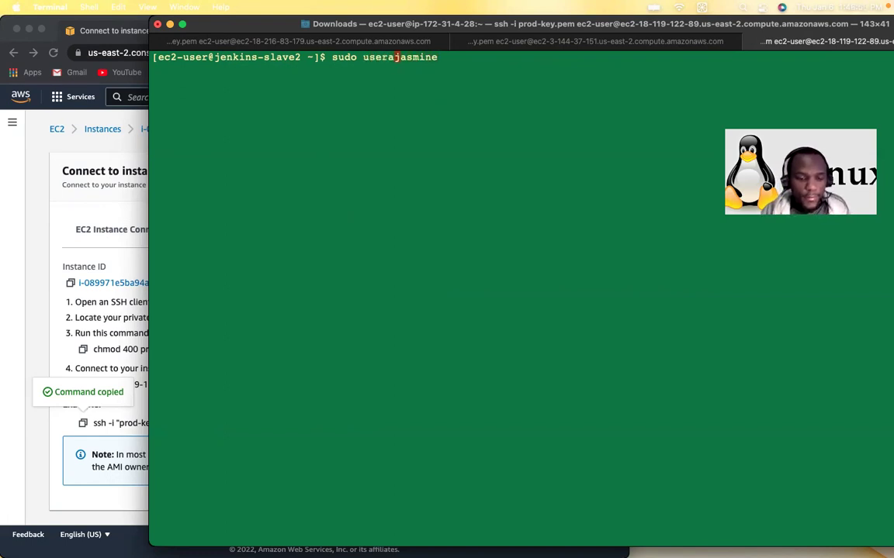
{"action": "key", "text": "Return"}
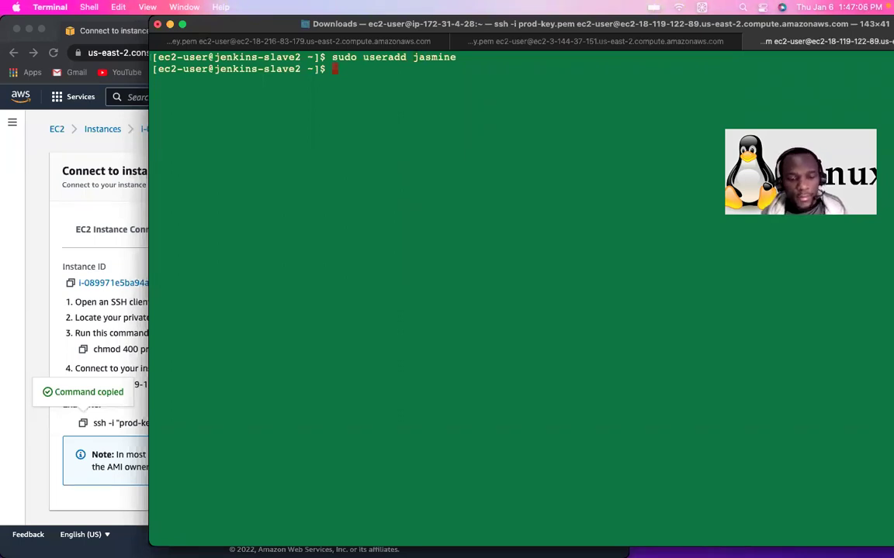
Step: As root on jenkins-slave2, set the new user's password with echo piped into passwd --stdin
{"action": "type", "text": "sudo"}
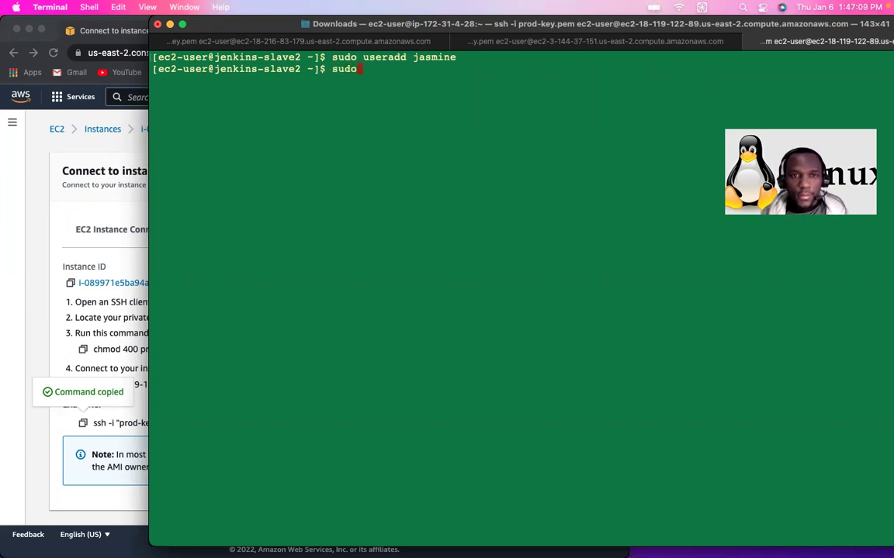
{"action": "type", "text": " -"}
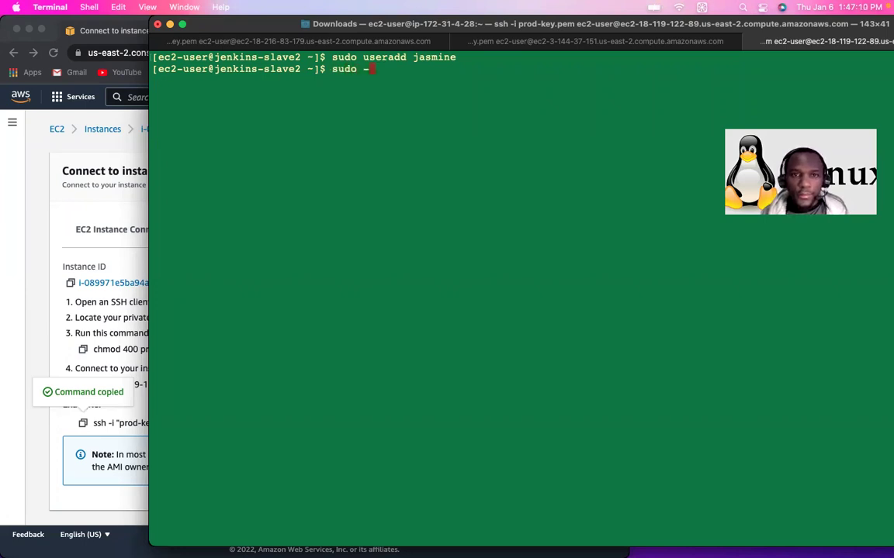
{"action": "type", "text": "i"}
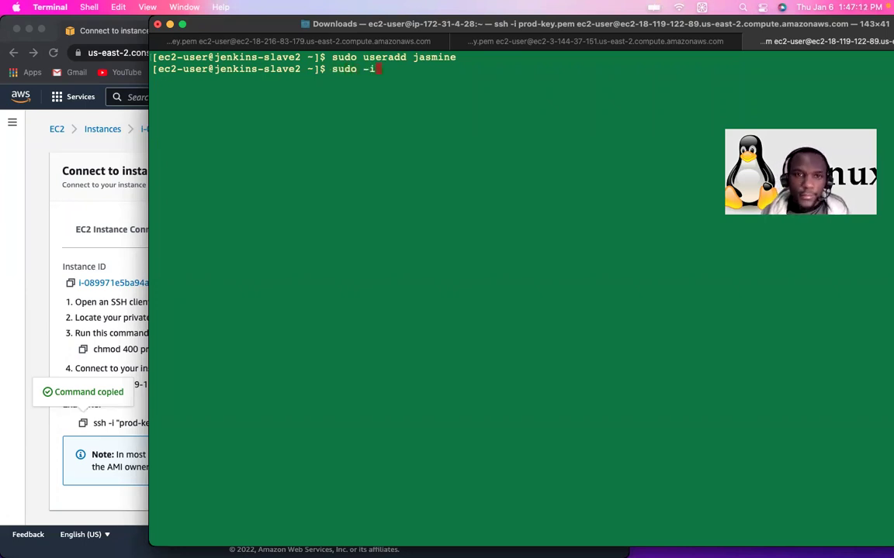
{"action": "key", "text": "Return"}
{"action": "type", "text": "echo "}
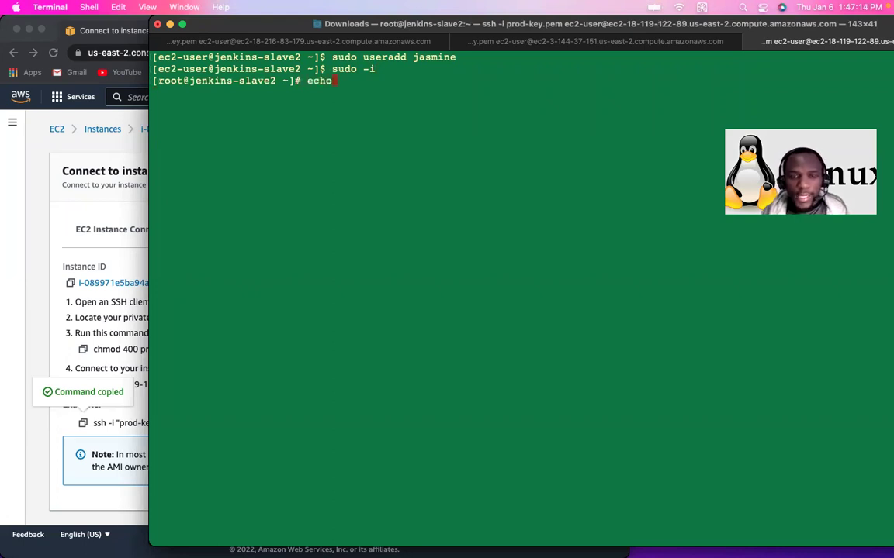
{"action": "type", "text": "\"\""}
{"action": "key", "text": "Left"}
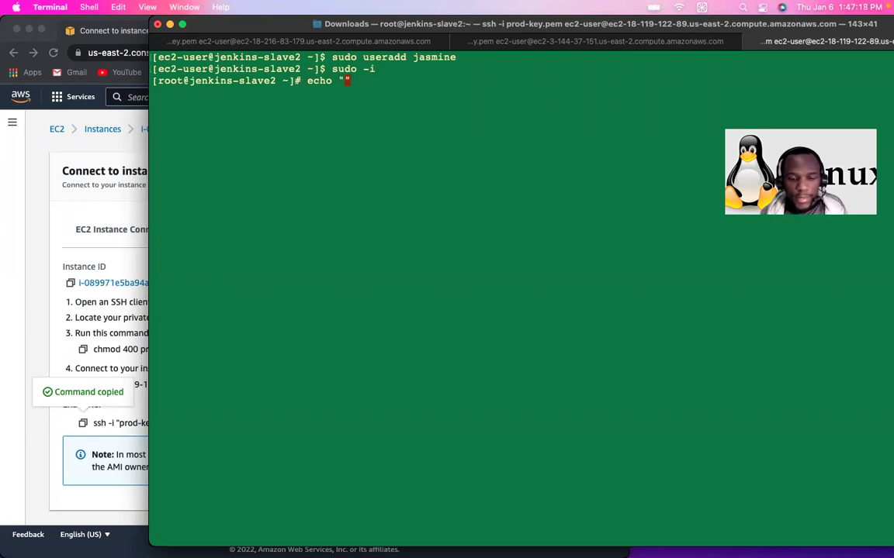
{"action": "type", "text": "test123"}
{"action": "key", "text": "Right"}
{"action": "type", "text": "|"}
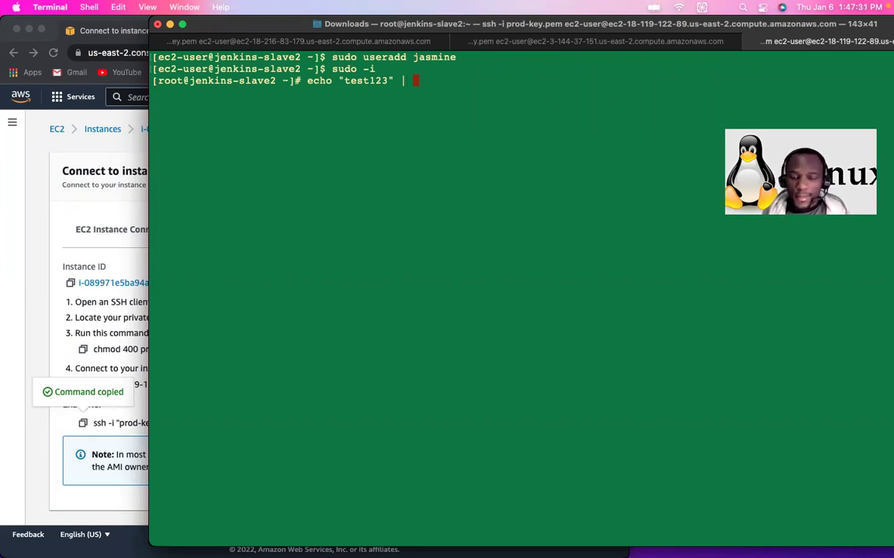
{"action": "type", "text": "passwd"}
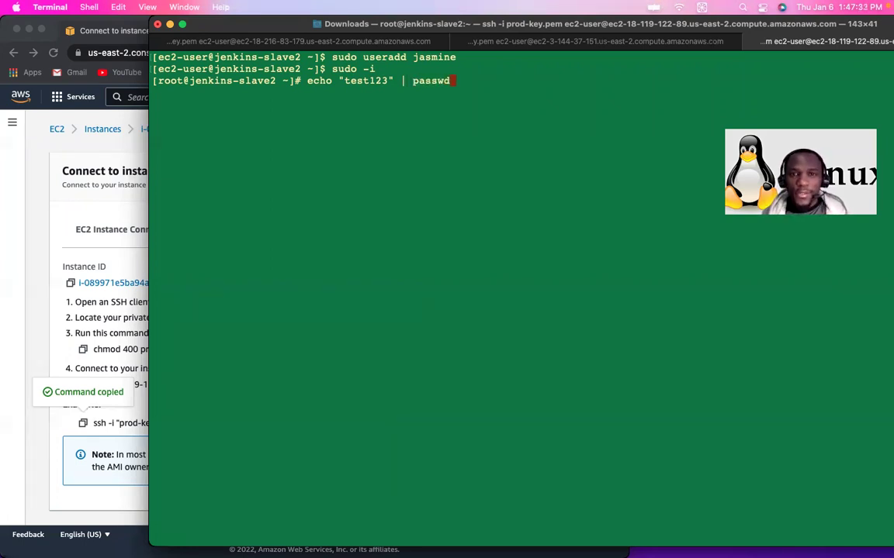
{"action": "type", "text": " --st"}
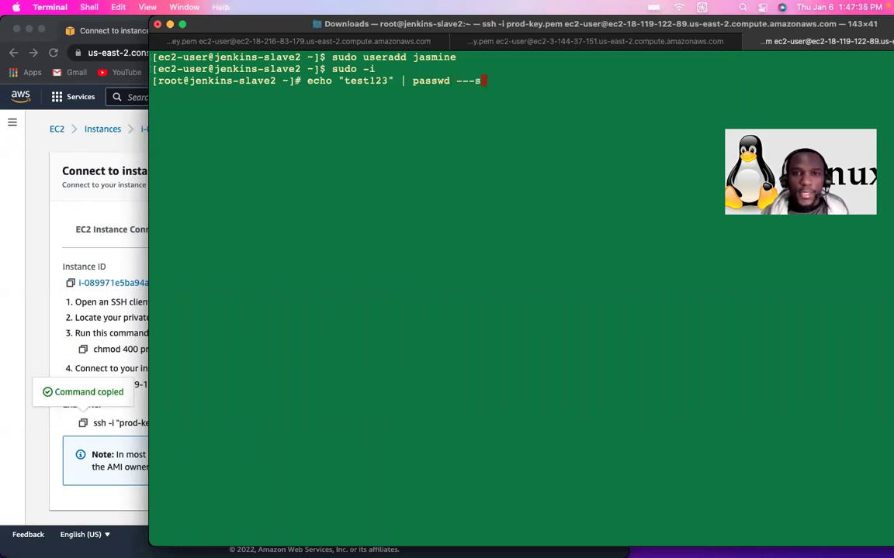
{"action": "key", "text": "BackSpace"}
{"action": "key", "text": "BackSpace"}
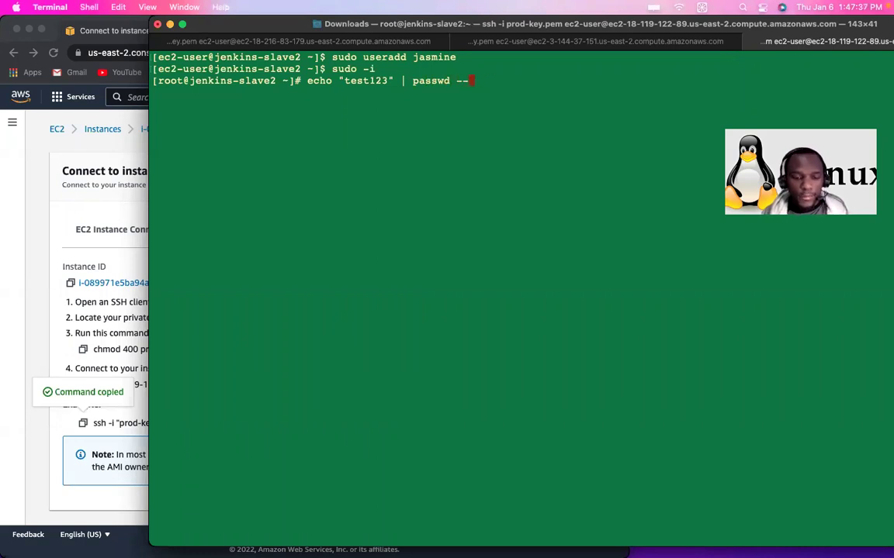
{"action": "type", "text": "stdin "}
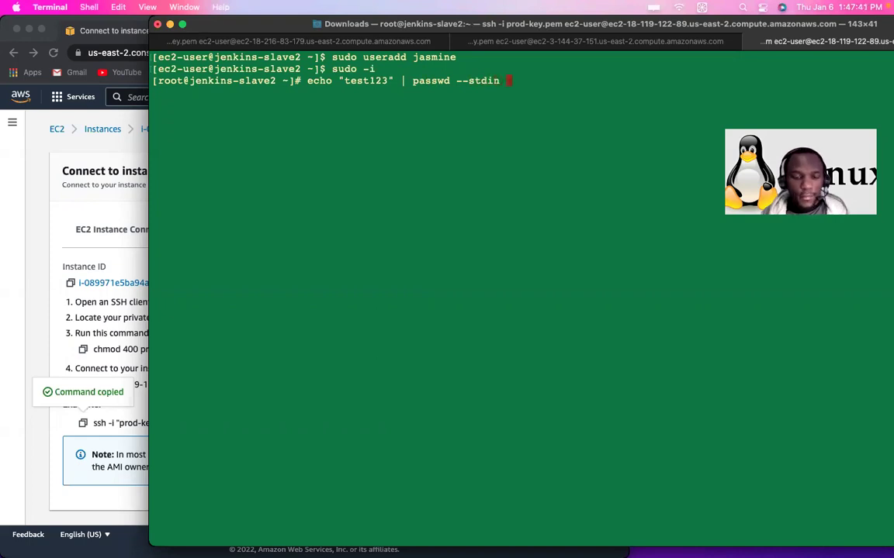
{"action": "type", "text": "jasmi"}
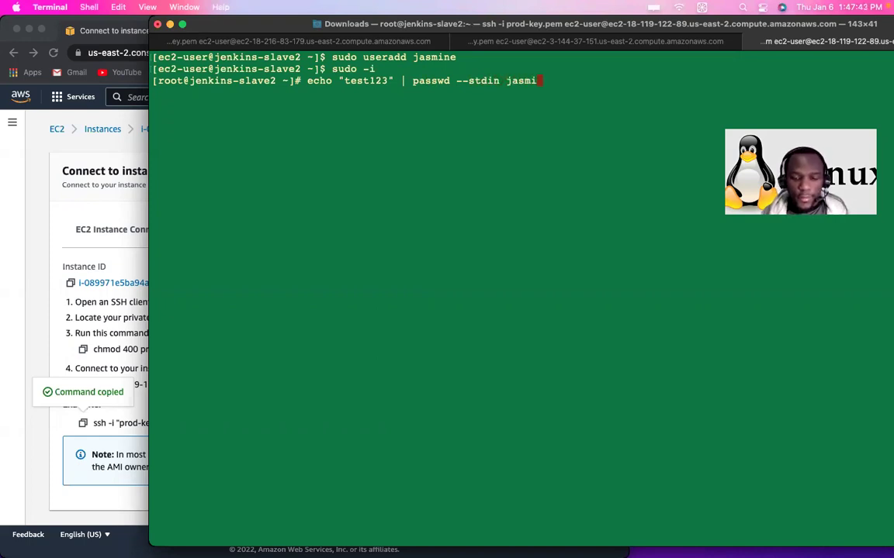
{"action": "type", "text": "ne"}
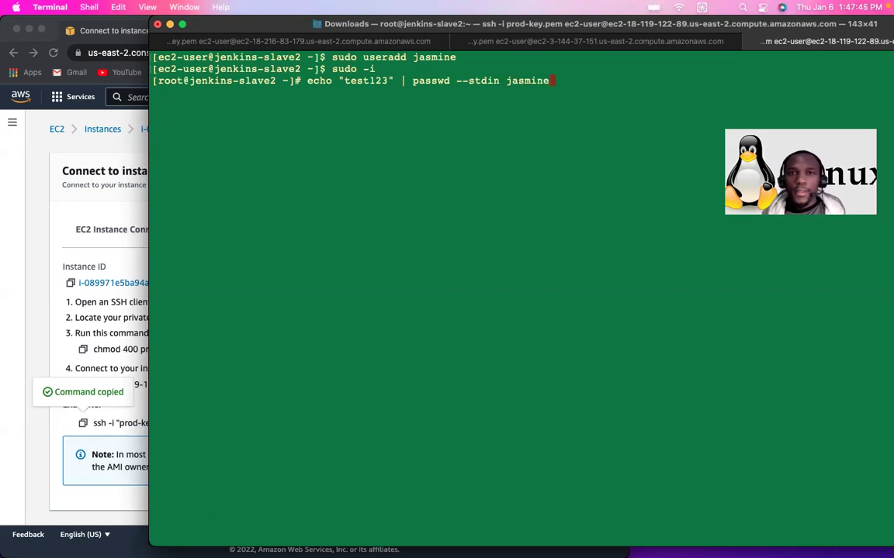
{"action": "key", "text": "Return"}
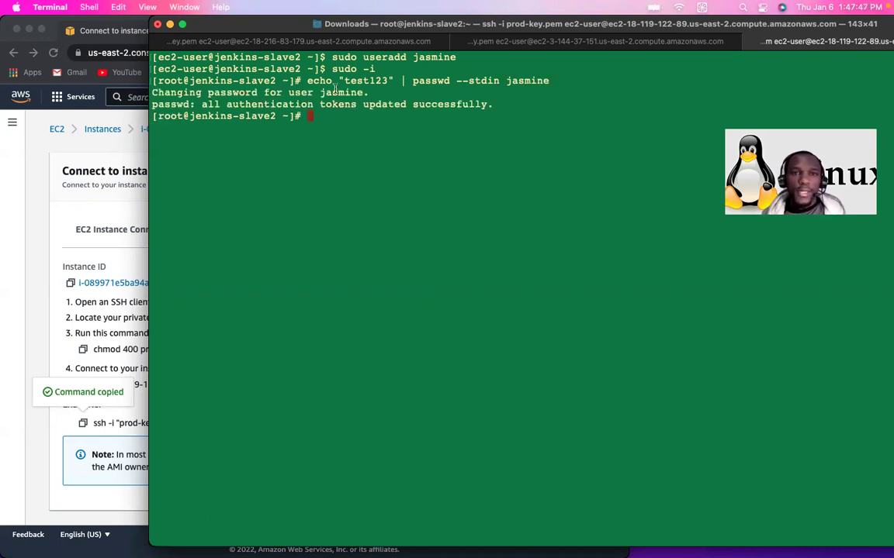
{"action": "left_click_drag", "start_coordinate": [305, 80], "coordinate": [551, 80]}
{"action": "key", "text": "super+c"}
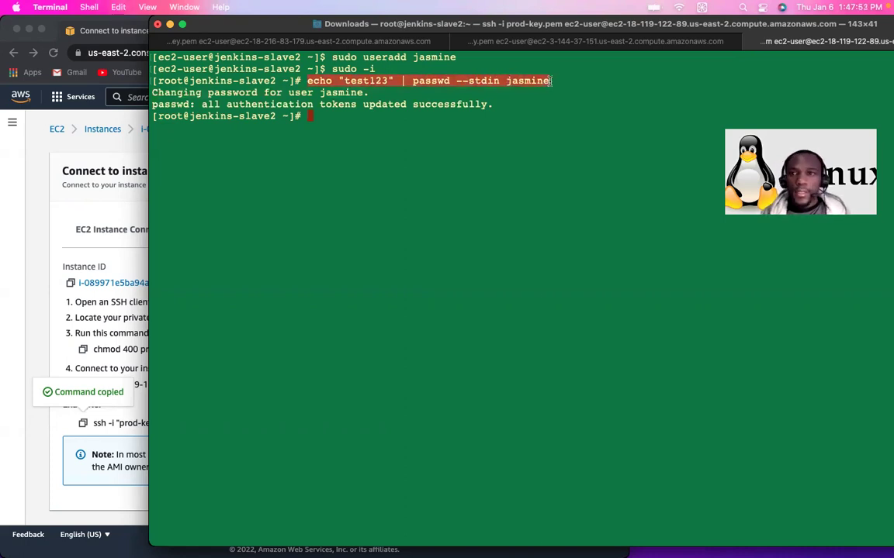
Step: On the jenkins-slave1 session, cancel the pasted password command and become root with sudo -i
{"action": "left_click", "coordinate": [637, 44]}
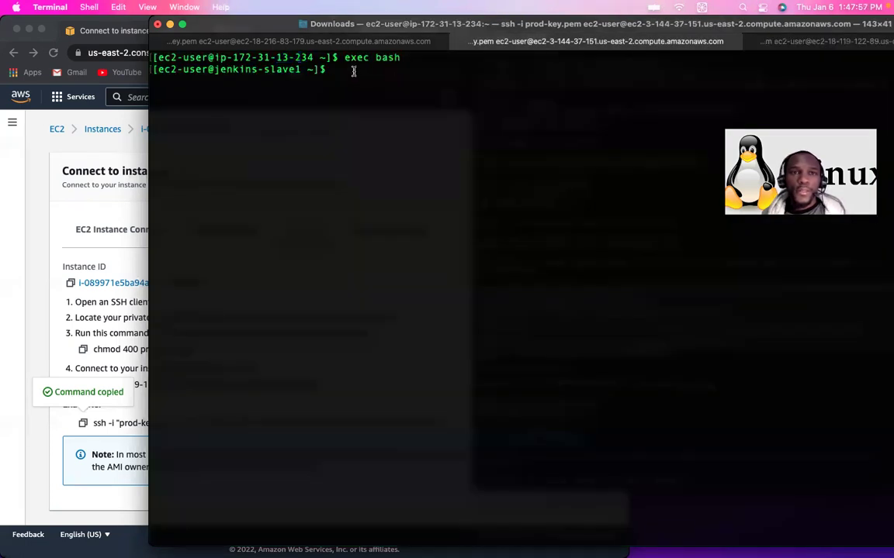
{"action": "key", "text": "super+v"}
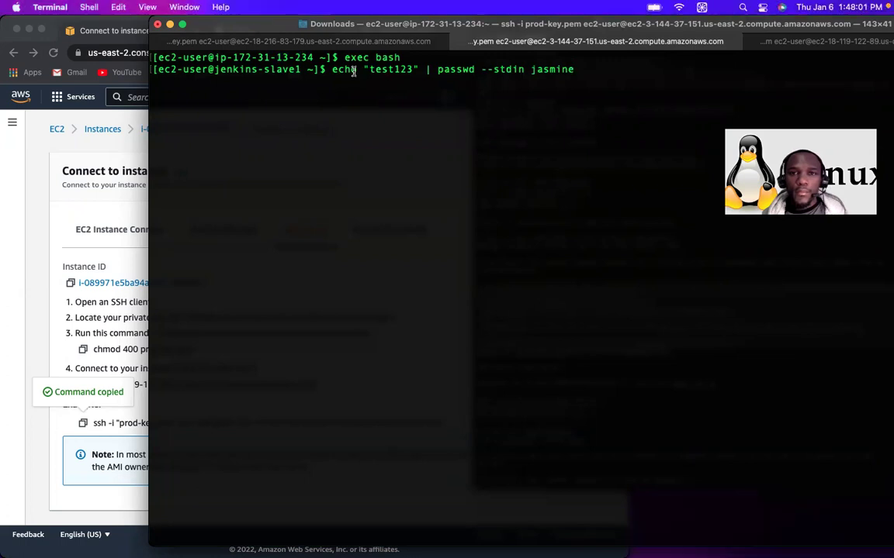
{"action": "key", "text": "Left"}
{"action": "key", "text": "Left"}
{"action": "key", "text": "Left"}
{"action": "key", "text": "Left"}
{"action": "key", "text": "Left"}
{"action": "key", "text": "Left"}
{"action": "key", "text": "Left"}
{"action": "key", "text": "Left"}
{"action": "key", "text": "Left"}
{"action": "key", "text": "Left"}
{"action": "key", "text": "Left"}
{"action": "key", "text": "Left"}
{"action": "key", "text": "Left"}
{"action": "key", "text": "Left"}
{"action": "key", "text": "Left"}
{"action": "key", "text": "Left"}
{"action": "key", "text": "Left"}
{"action": "key", "text": "Left"}
{"action": "key", "text": "Left"}
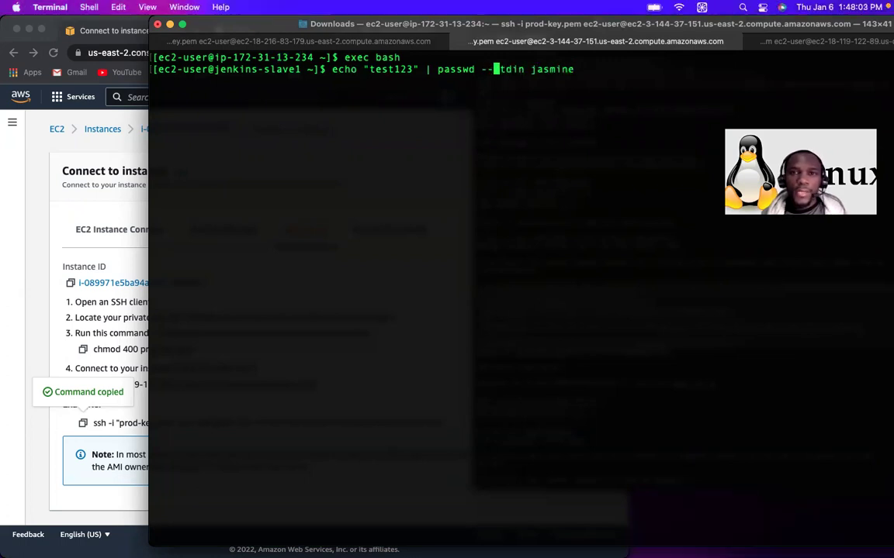
{"action": "key", "text": "Left"}
{"action": "key", "text": "Left"}
{"action": "key", "text": "Left"}
{"action": "key", "text": "Left"}
{"action": "key", "text": "Left"}
{"action": "key", "text": "Left"}
{"action": "key", "text": "Left"}
{"action": "key", "text": "Left"}
{"action": "key", "text": "Left"}
{"action": "key", "text": "Left"}
{"action": "key", "text": "Left"}
{"action": "key", "text": "Left"}
{"action": "key", "text": "Left"}
{"action": "key", "text": "Left"}
{"action": "key", "text": "Left"}
{"action": "key", "text": "Left"}
{"action": "key", "text": "Left"}
{"action": "key", "text": "Left"}
{"action": "key", "text": "Left"}
{"action": "key", "text": "Left"}
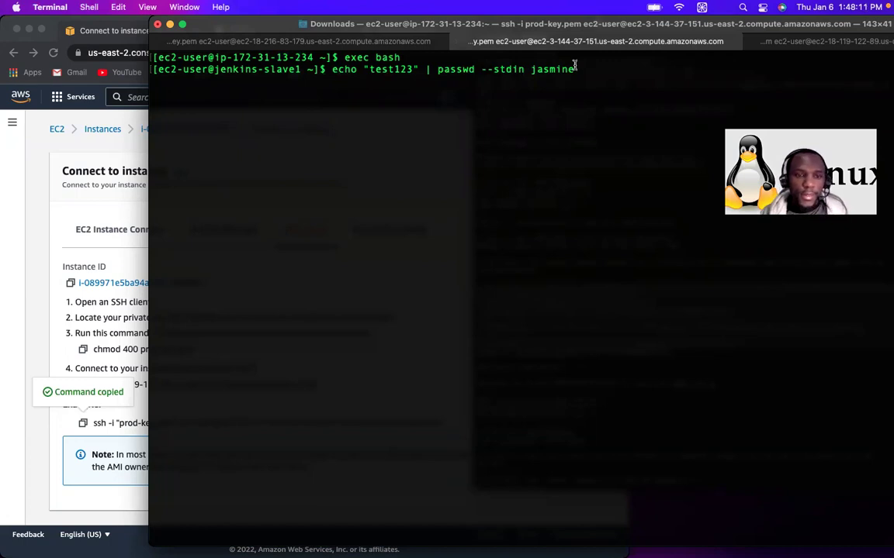
{"action": "key", "text": "ctrl+c"}
{"action": "type", "text": "sudo"}
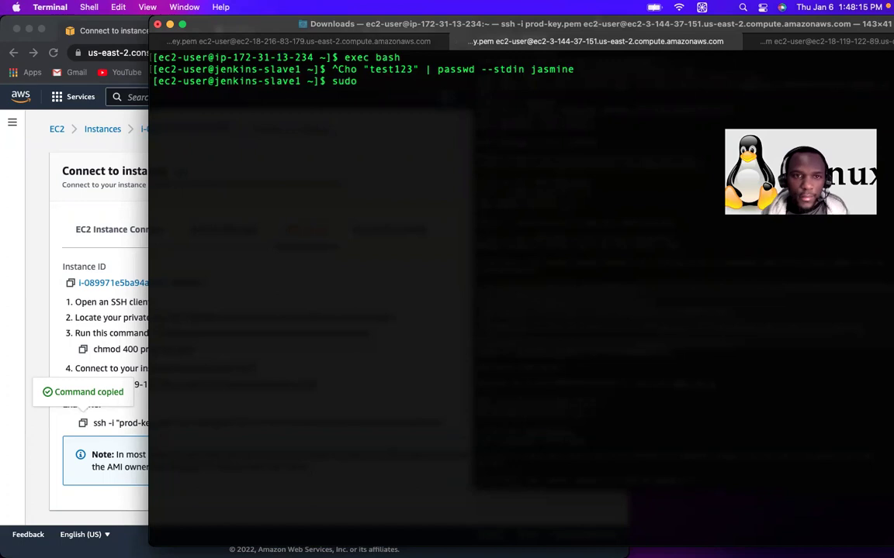
{"action": "type", "text": " -i"}
{"action": "key", "text": "Return"}
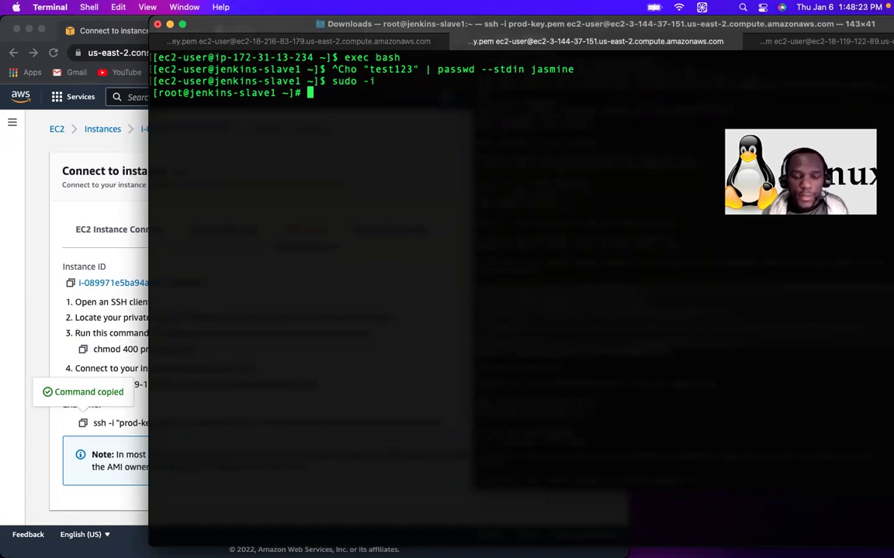
Step: Create the new user with useradd and set its password via passwd --stdin in one line
{"action": "type", "text": "use"}
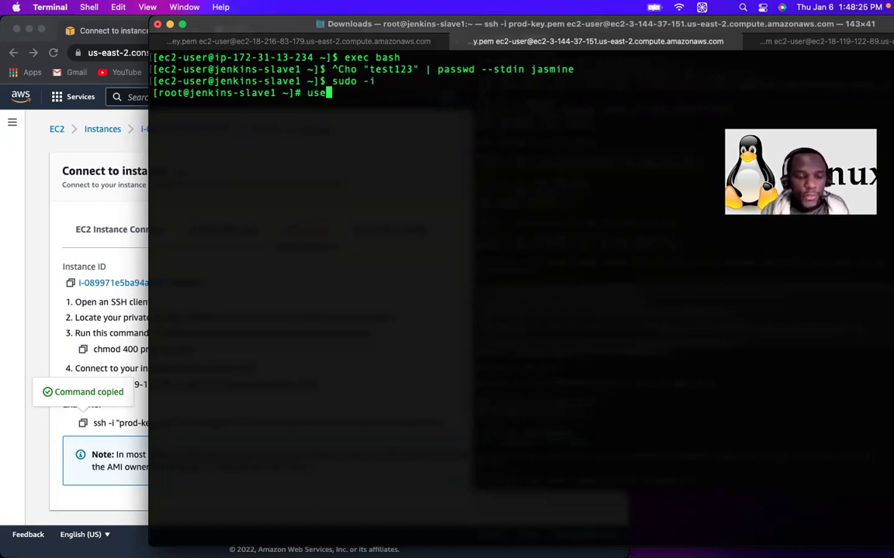
{"action": "type", "text": "radd"}
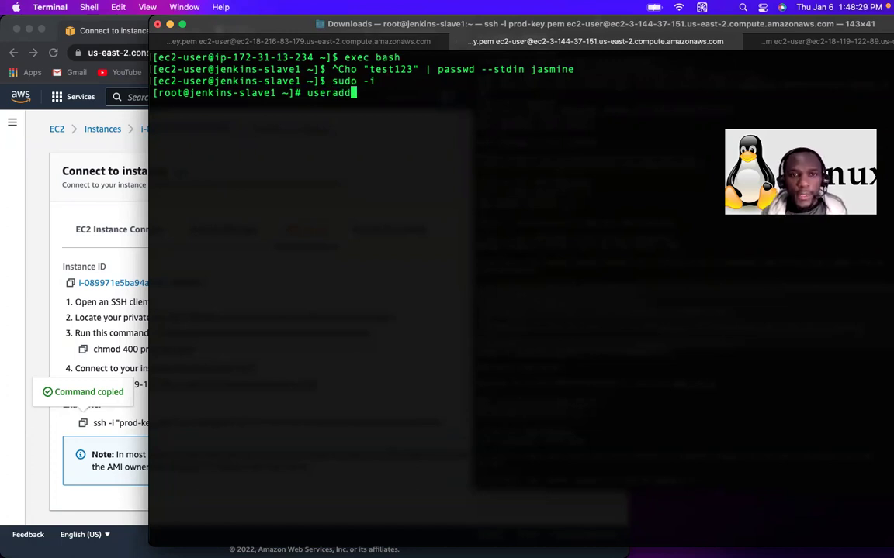
{"action": "type", "text": ";"}
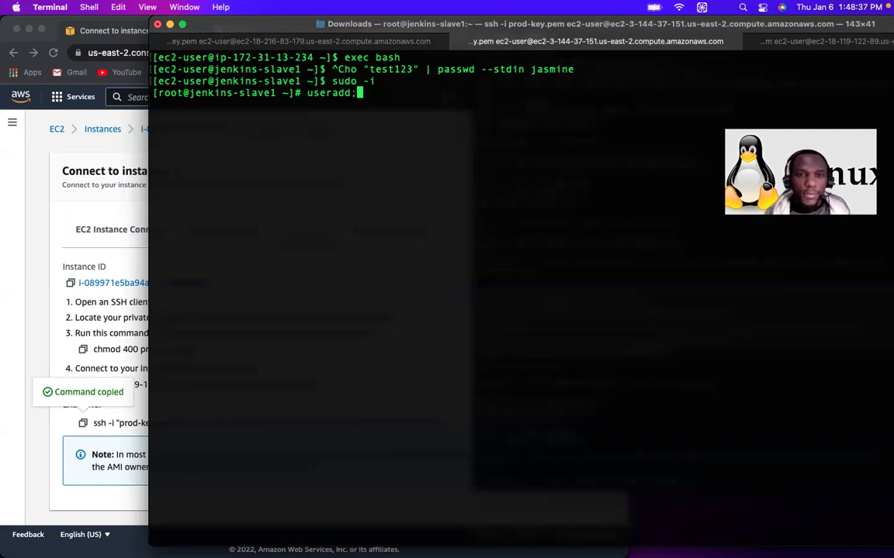
{"action": "key", "text": "BackSpace"}
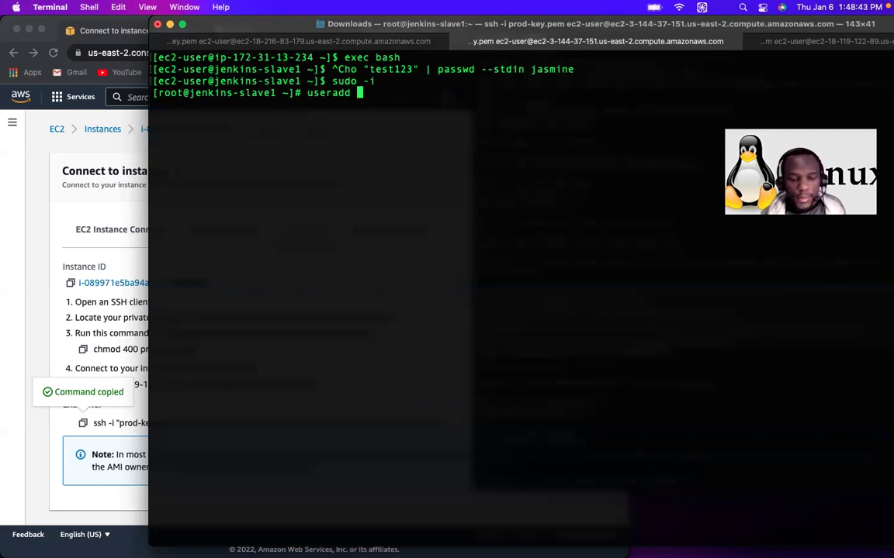
{"action": "type", "text": "ange"}
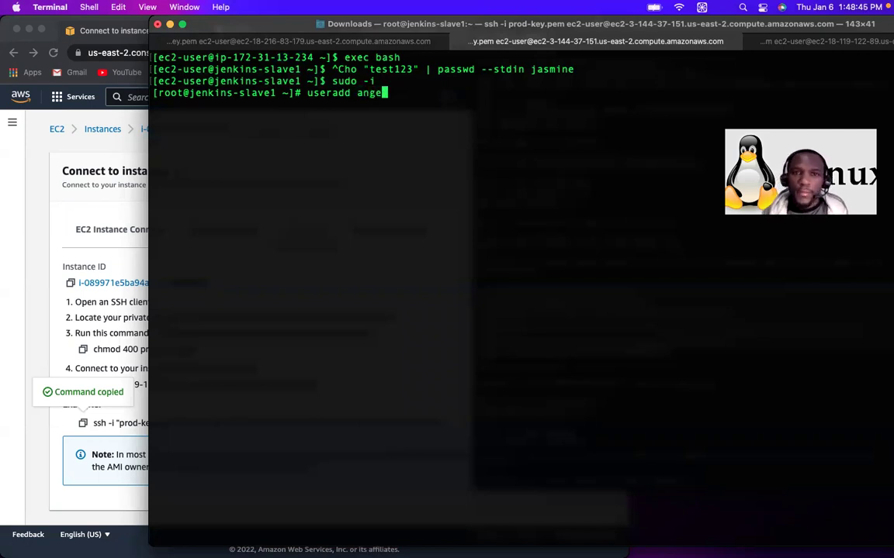
{"action": "type", "text": ";"}
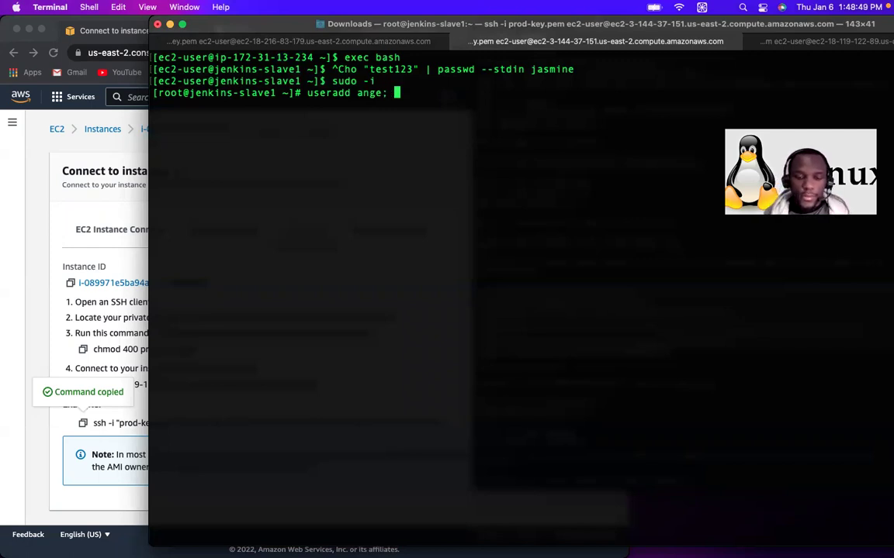
{"action": "key", "text": "super+v"}
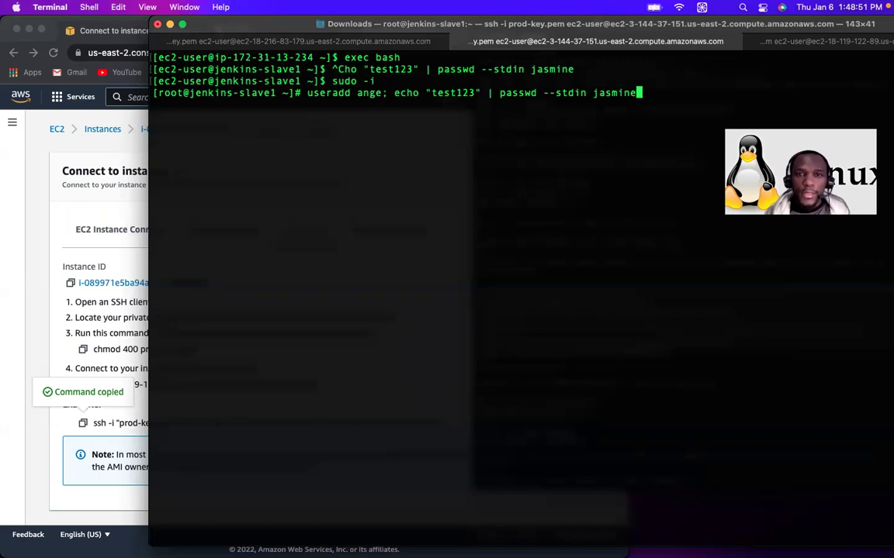
{"action": "key", "text": "BackSpace"}
{"action": "key", "text": "BackSpace"}
{"action": "key", "text": "BackSpace"}
{"action": "key", "text": "BackSpace"}
{"action": "key", "text": "BackSpace"}
{"action": "key", "text": "BackSpace"}
{"action": "key", "text": "BackSpace"}
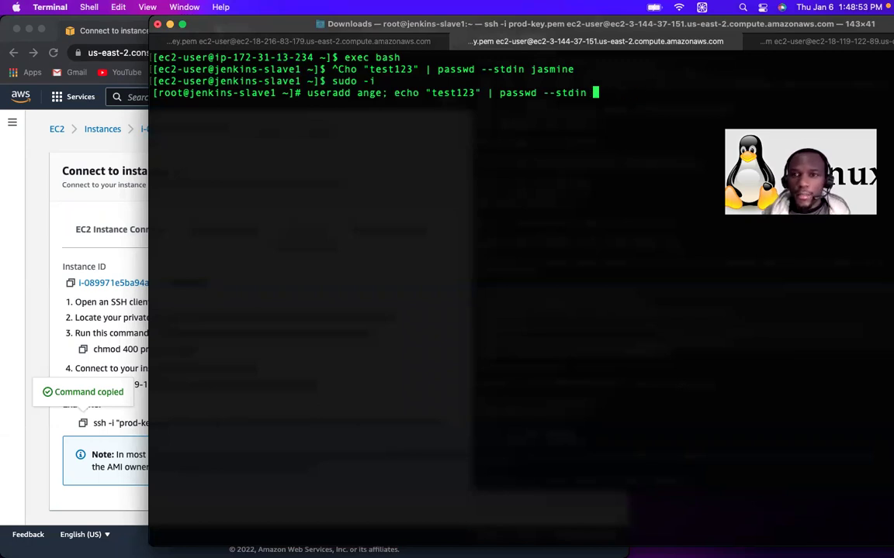
{"action": "type", "text": "ange"}
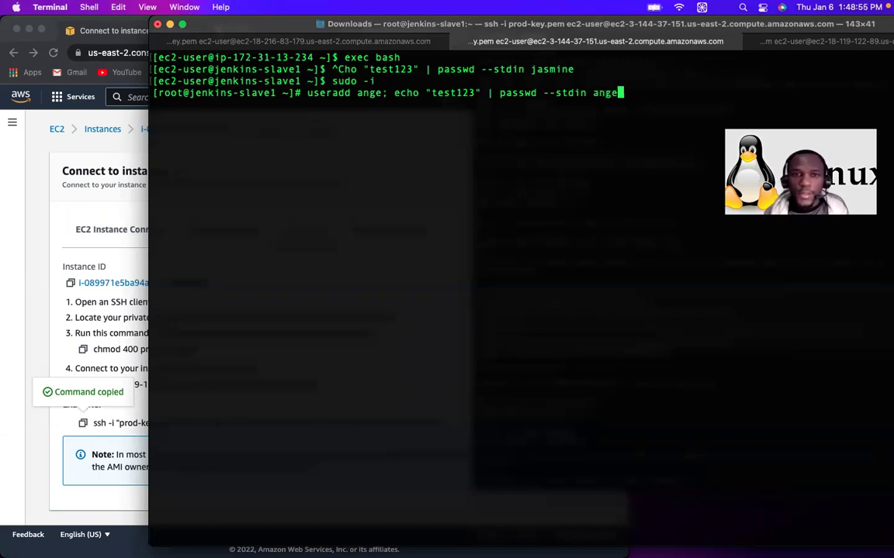
{"action": "key", "text": "Return"}
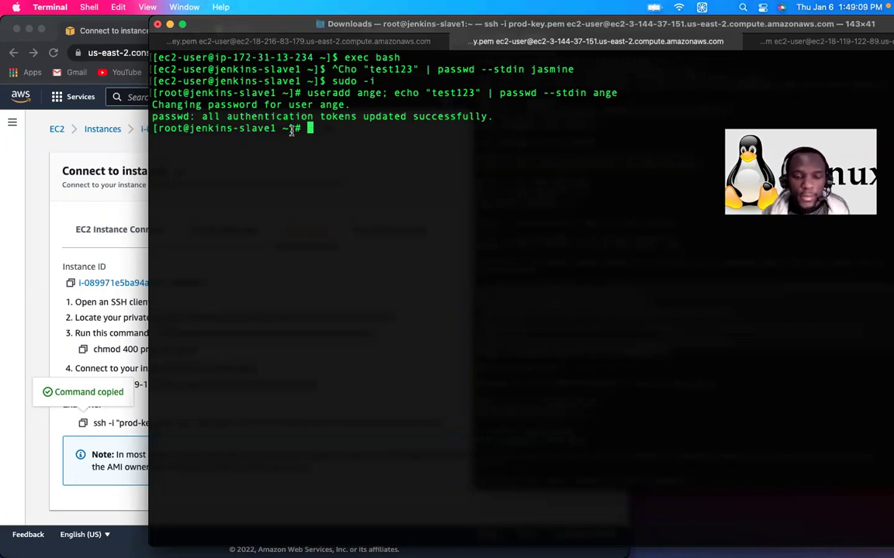
Step: Switch to the new user's login shell with su -
{"action": "type", "text": "su"}
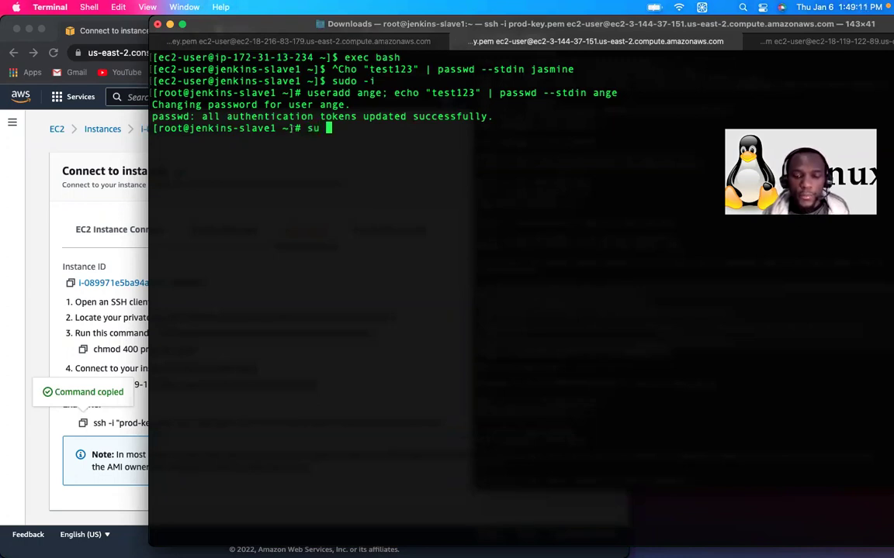
{"action": "type", "text": " - "}
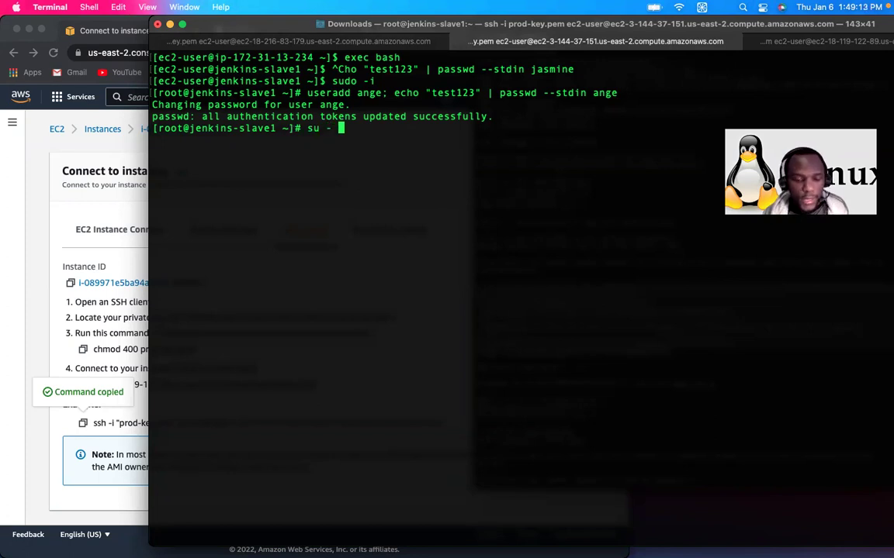
{"action": "type", "text": "ange"}
{"action": "key", "text": "Return"}
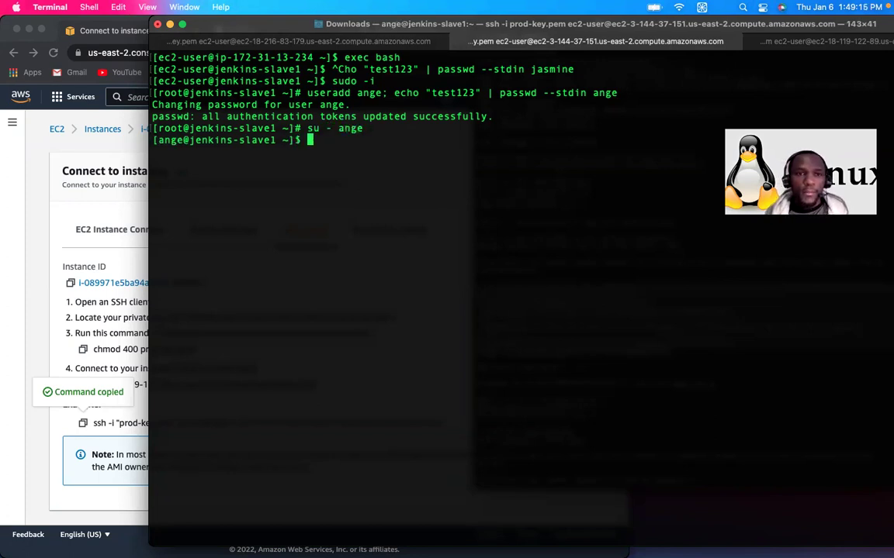
{"action": "type", "text": "mkdir"}
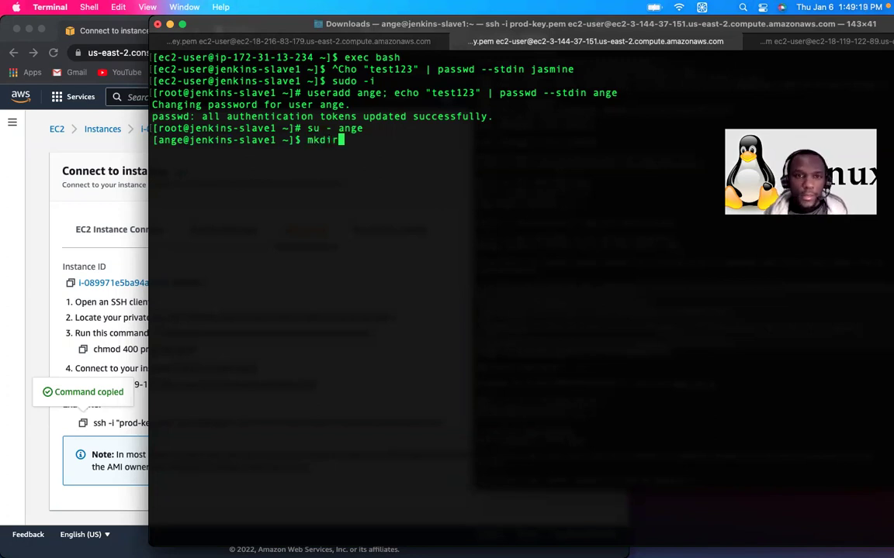
Step: Create the slave-dir1 folder in the user's home and check the listing and current path
{"action": "key", "text": "Return"}
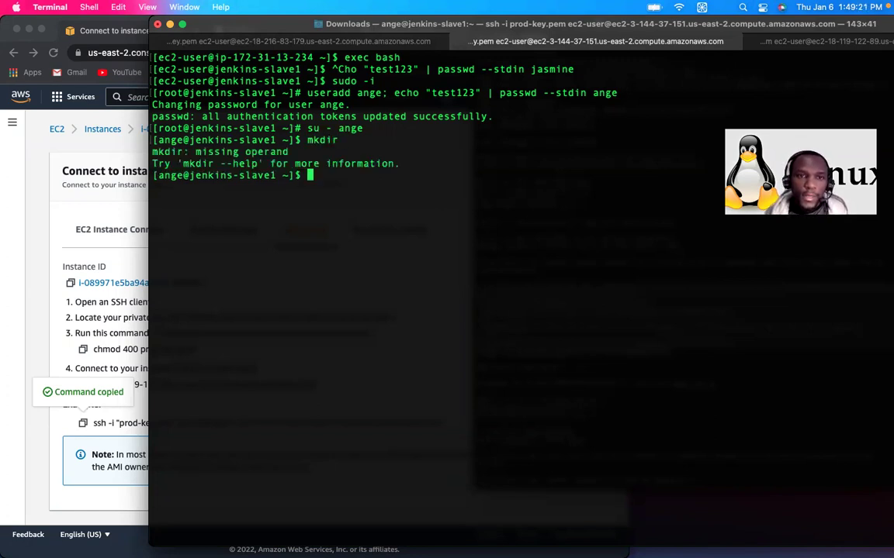
{"action": "key", "text": "Up"}
{"action": "type", "text": "slave-dir1"}
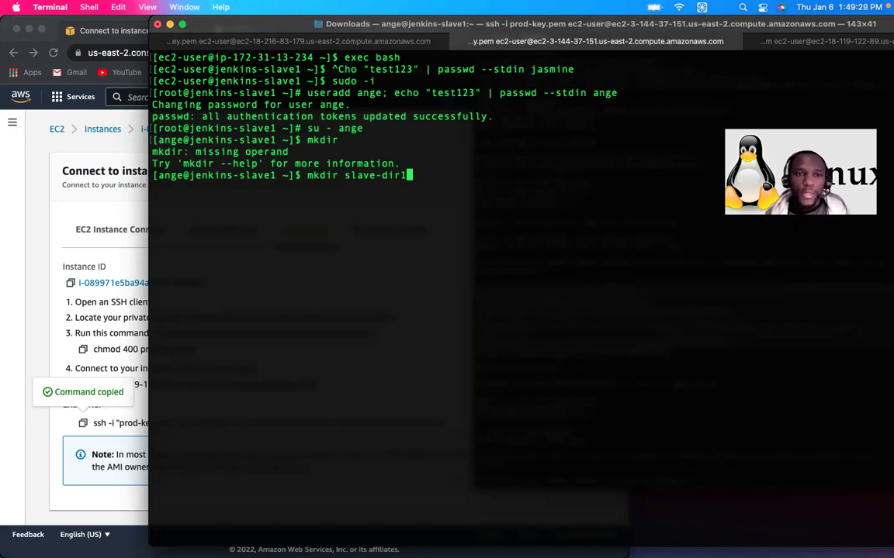
{"action": "key", "text": "Return"}
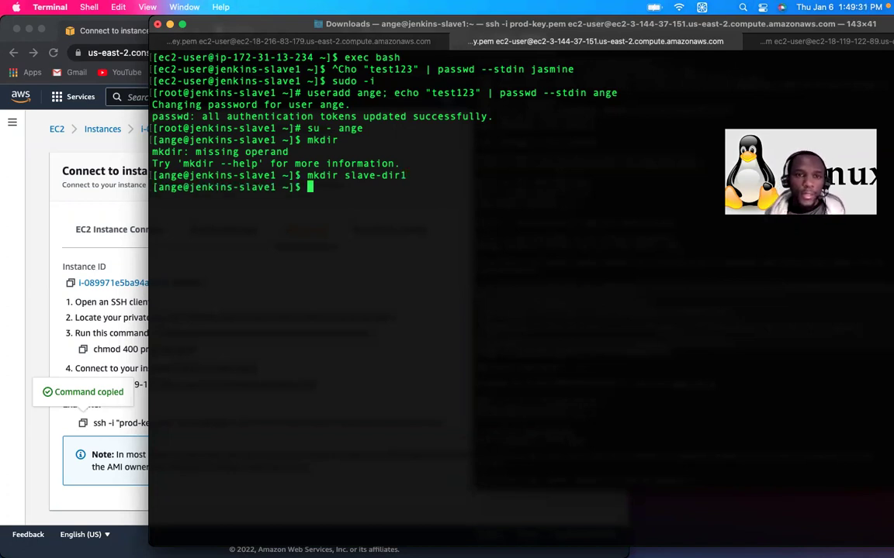
{"action": "type", "text": "ls"}
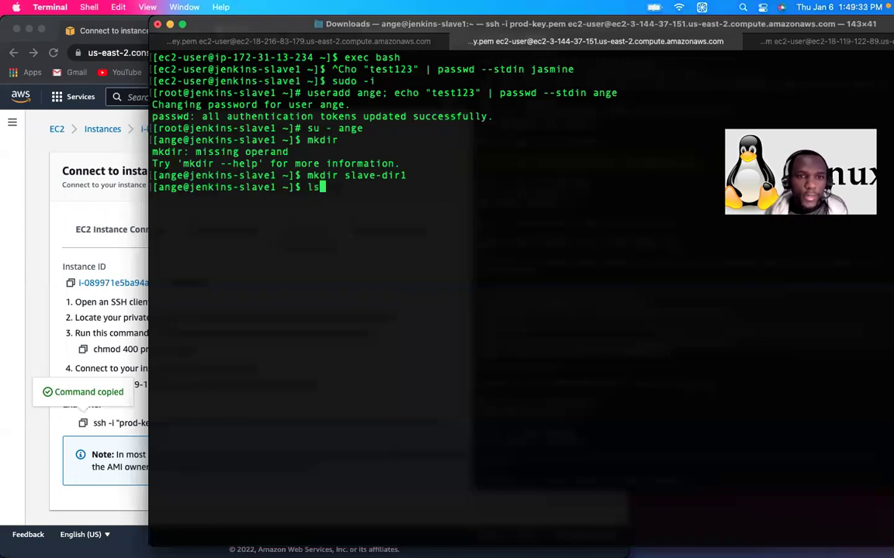
{"action": "key", "text": "Return"}
{"action": "type", "text": "pwd"}
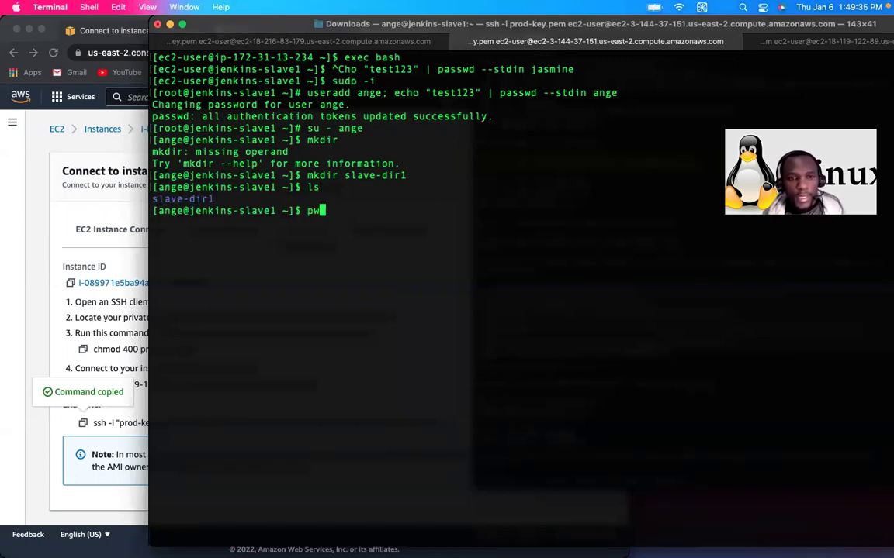
{"action": "key", "text": "Return"}
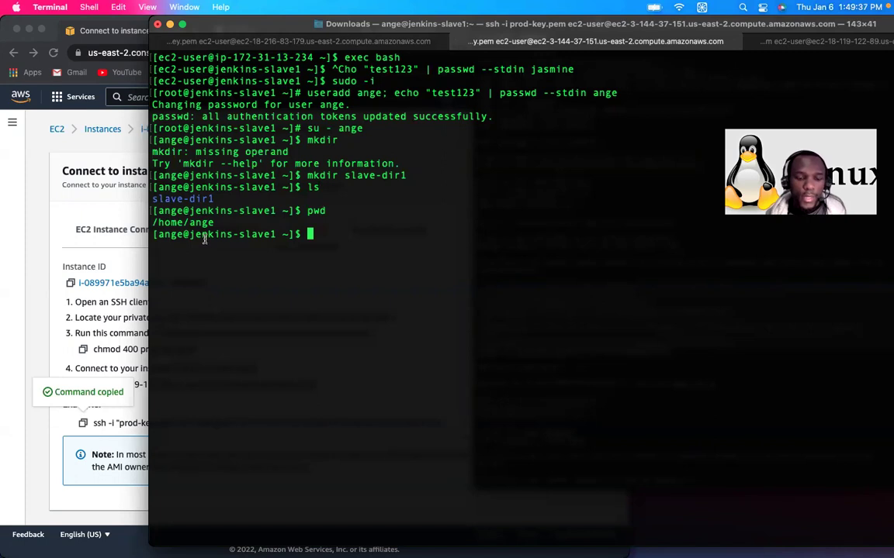
Step: Enter slave-dir1 and confirm its path is /home/ange/slave-dir1
{"action": "type", "text": "cd sla"}
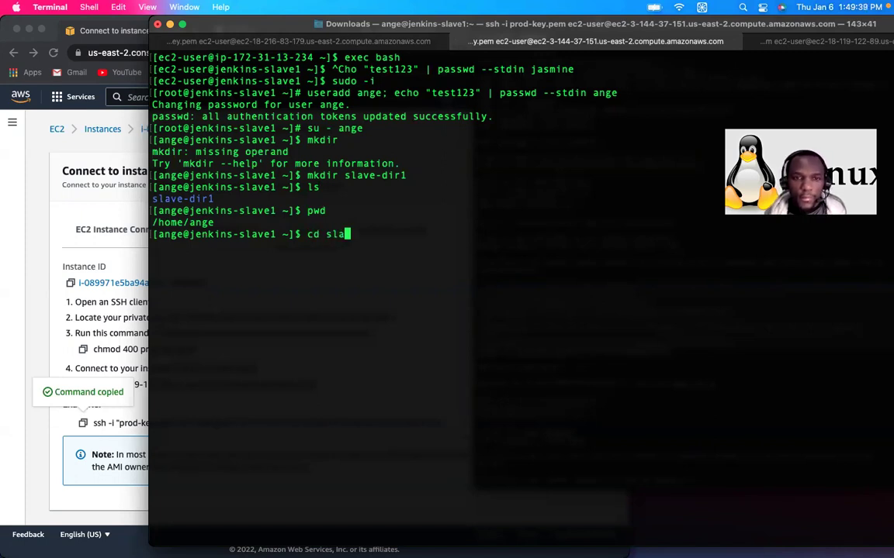
{"action": "key", "text": "Tab"}
{"action": "key", "text": "Return"}
{"action": "type", "text": "ls"}
{"action": "key", "text": "Return"}
{"action": "type", "text": "pw"}
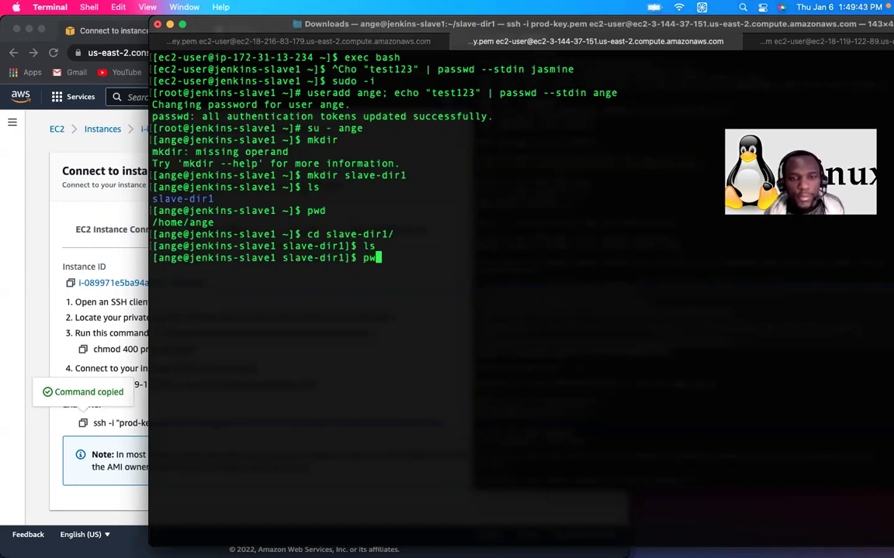
{"action": "key", "text": "Return"}
{"action": "type", "text": "pwd"}
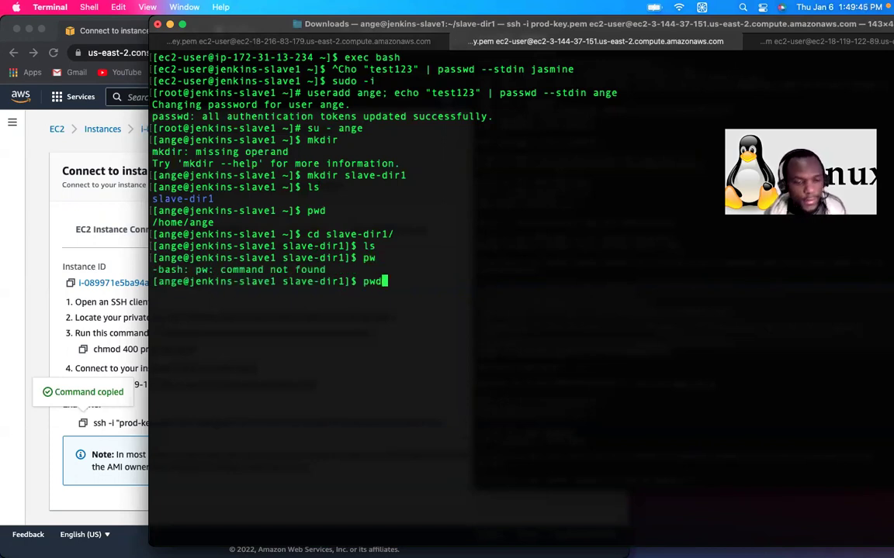
{"action": "key", "text": "Return"}
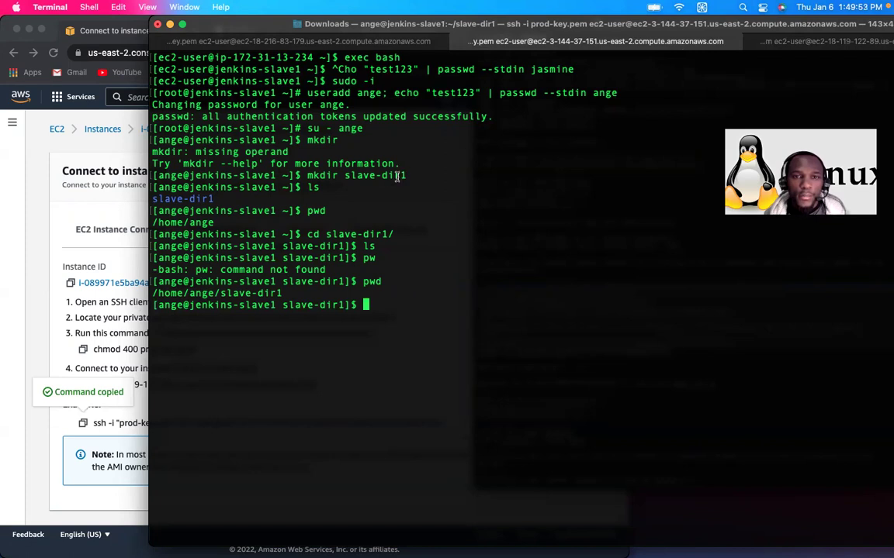
{"action": "left_click_drag", "start_coordinate": [404, 175], "coordinate": [308, 178]}
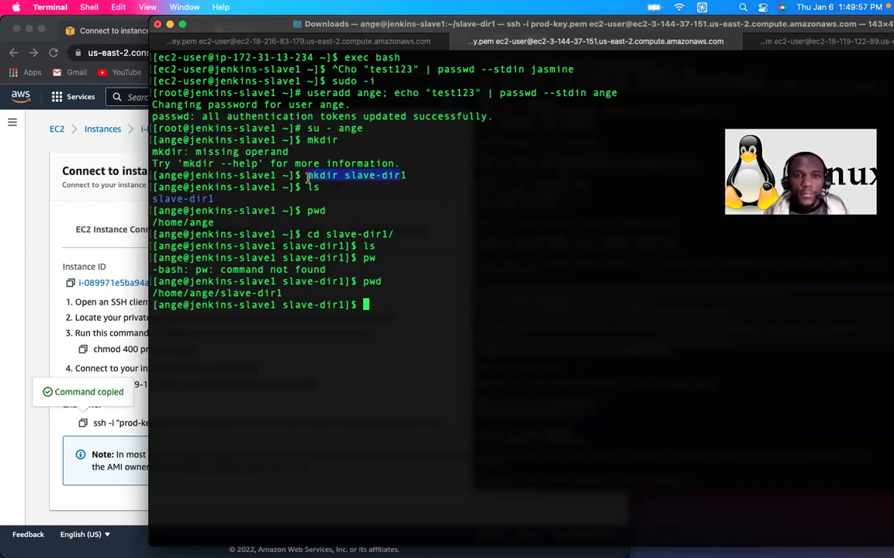
{"action": "left_click", "coordinate": [836, 44]}
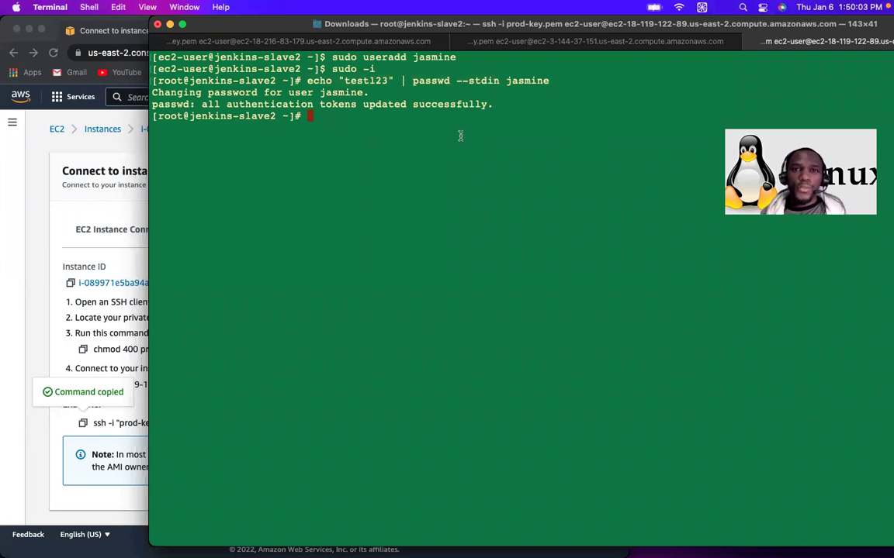
Step: Log in as the new user on jenkins-slave2 and create a slave-dir folder
{"action": "type", "text": "su "}
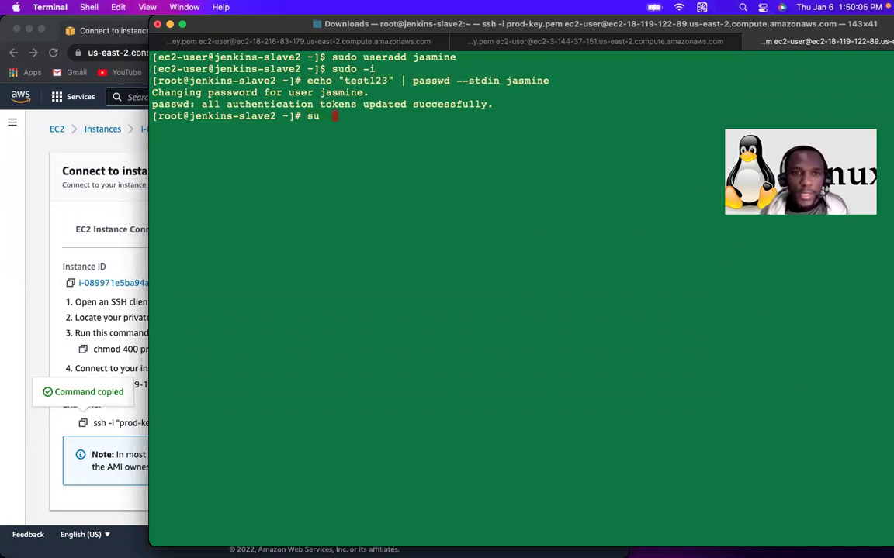
{"action": "type", "text": " - jasmine"}
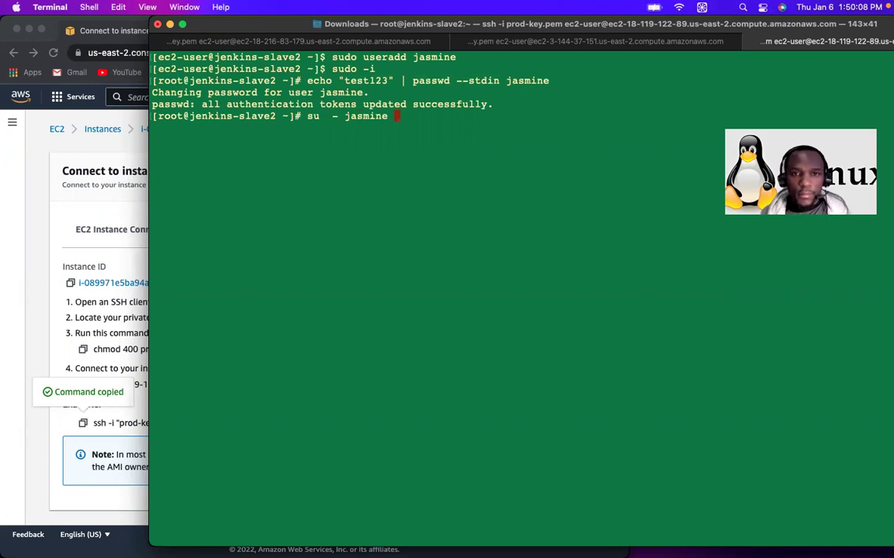
{"action": "key", "text": "Return"}
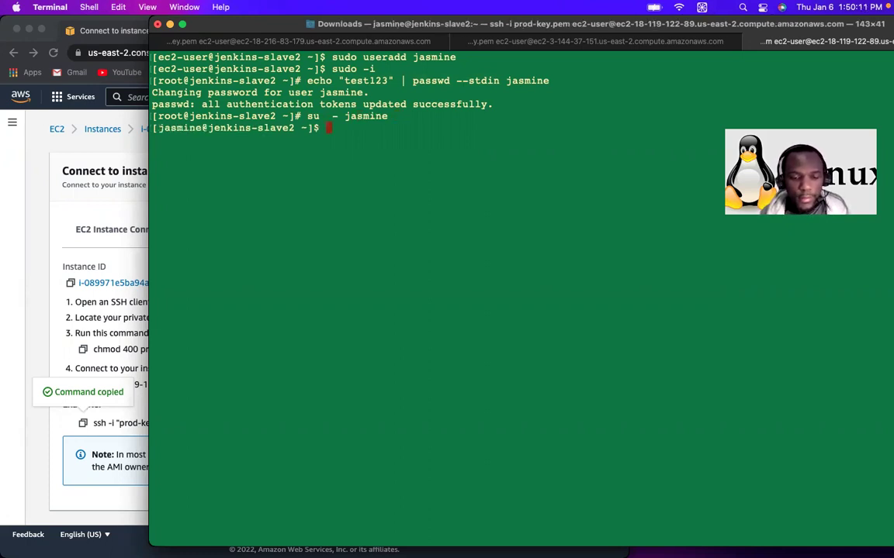
{"action": "key", "text": "BackSpace"}
{"action": "key", "text": "BackSpace"}
{"action": "type", "text": "mkdir slave-dir"}
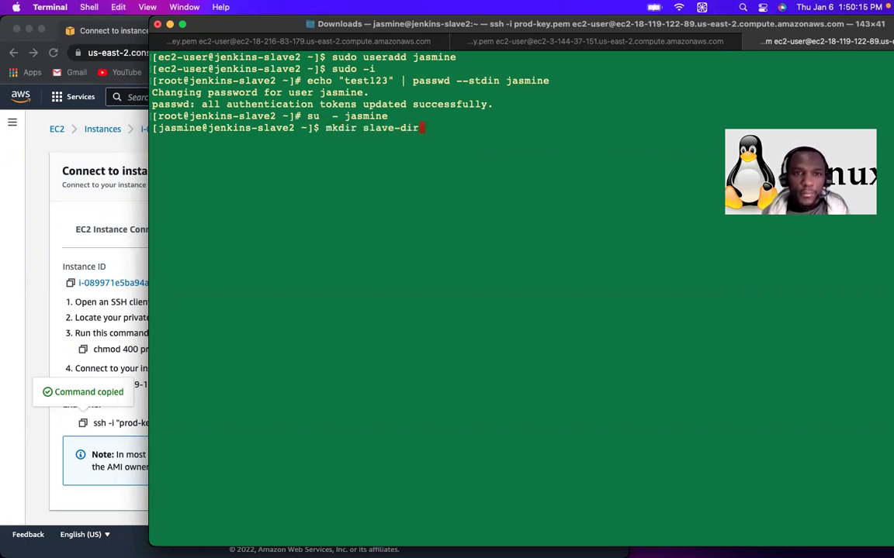
{"action": "key", "text": "Return"}
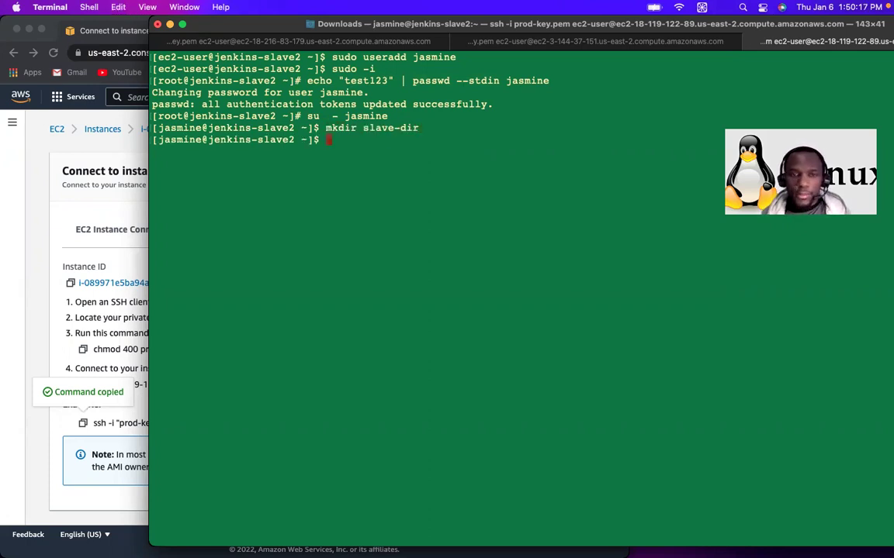
Step: Rename slave-dir to slave-dir2, enter it, and confirm the path /home/jasmine/slave-dir2
{"action": "key", "text": "Up"}
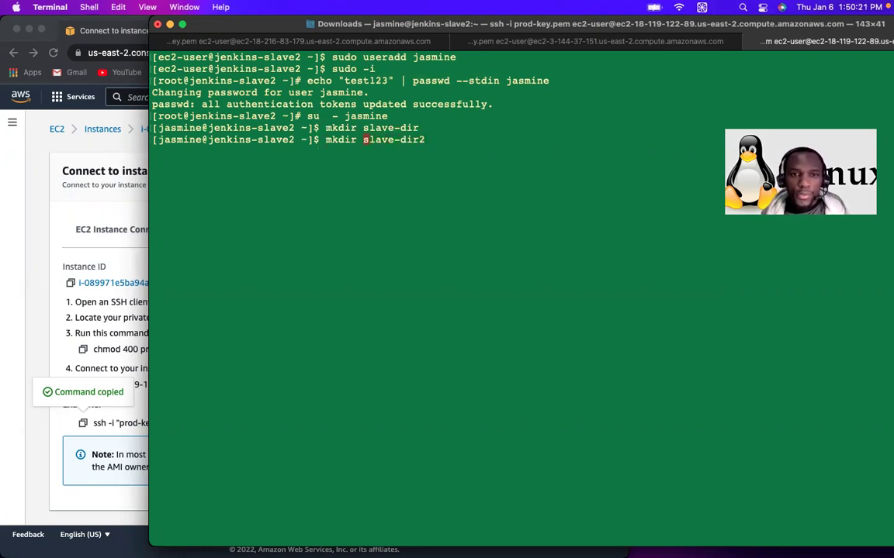
{"action": "key", "text": "BackSpace"}
{"action": "key", "text": "BackSpace"}
{"action": "key", "text": "BackSpace"}
{"action": "key", "text": "BackSpace"}
{"action": "key", "text": "BackSpace"}
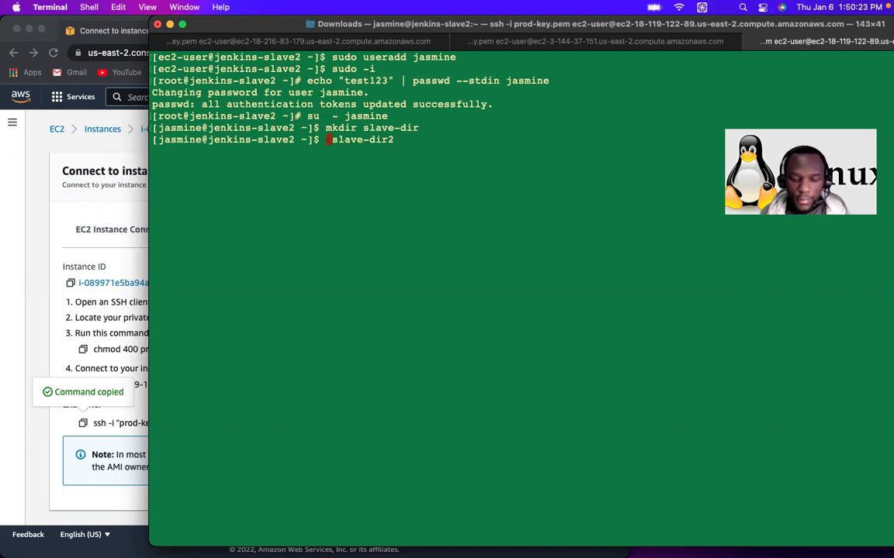
{"action": "type", "text": "mv "}
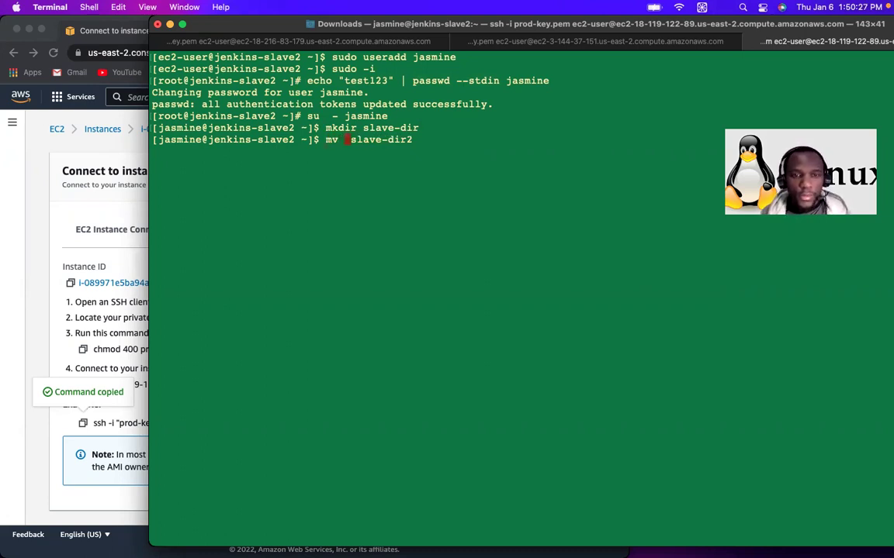
{"action": "type", "text": "slave-dir/"}
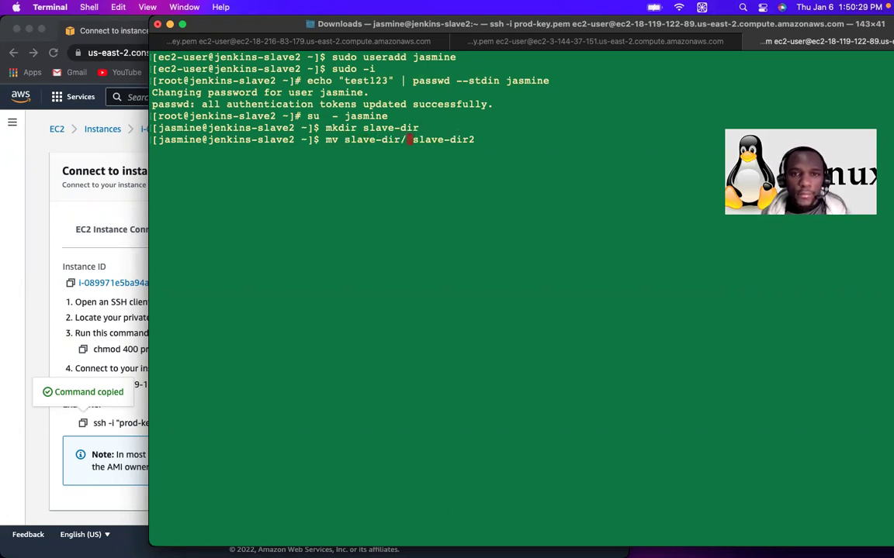
{"action": "key", "text": "Return"}
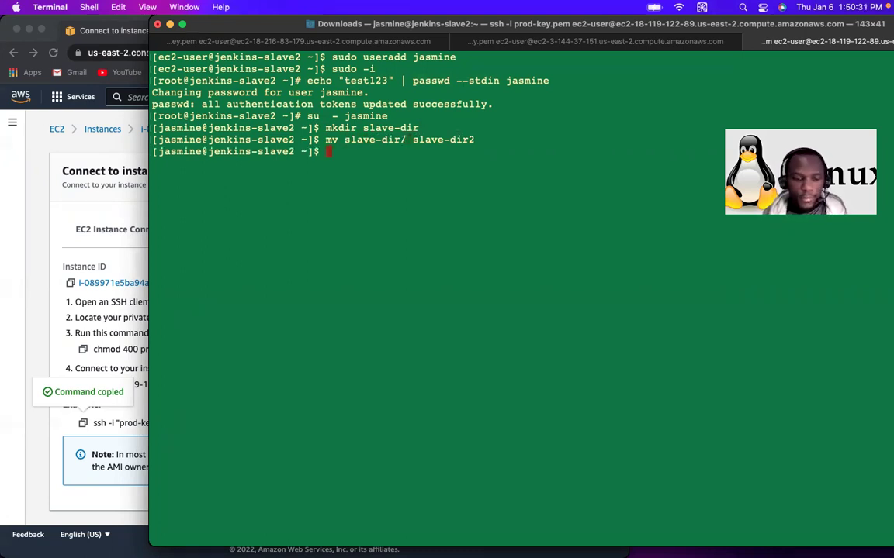
{"action": "key", "text": "Return"}
{"action": "type", "text": "cd slave-dir2/"}
{"action": "key", "text": "Return"}
{"action": "type", "text": "ls"}
{"action": "key", "text": "Return"}
{"action": "type", "text": "pwd"}
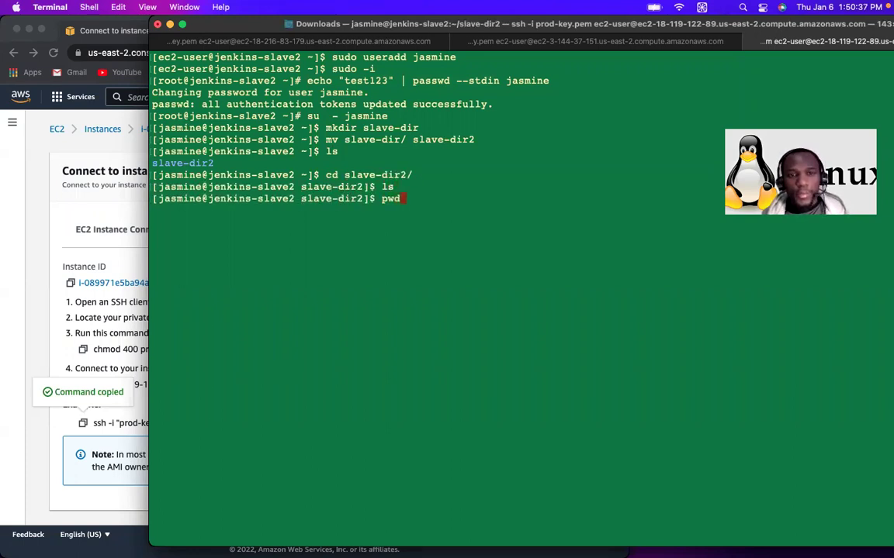
{"action": "key", "text": "Return"}
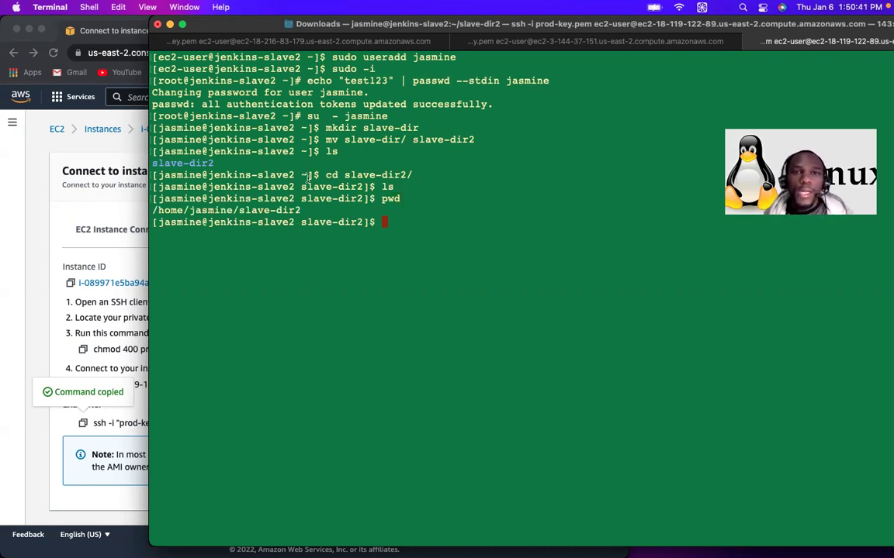
{"action": "left_click", "coordinate": [79, 212]}
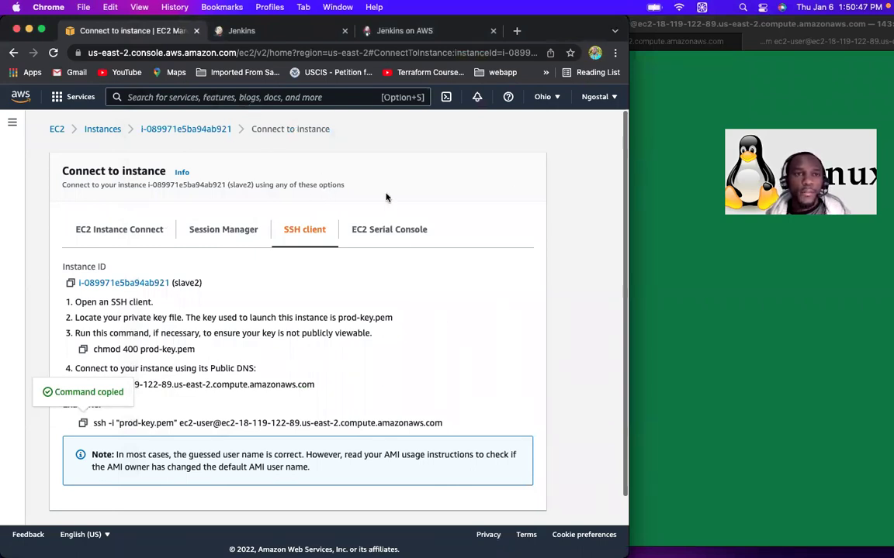
Step: Select the /home/ange/slave-dir1 path in the jenkins-slave1 terminal and return to Jenkins
{"action": "left_click", "coordinate": [238, 33]}
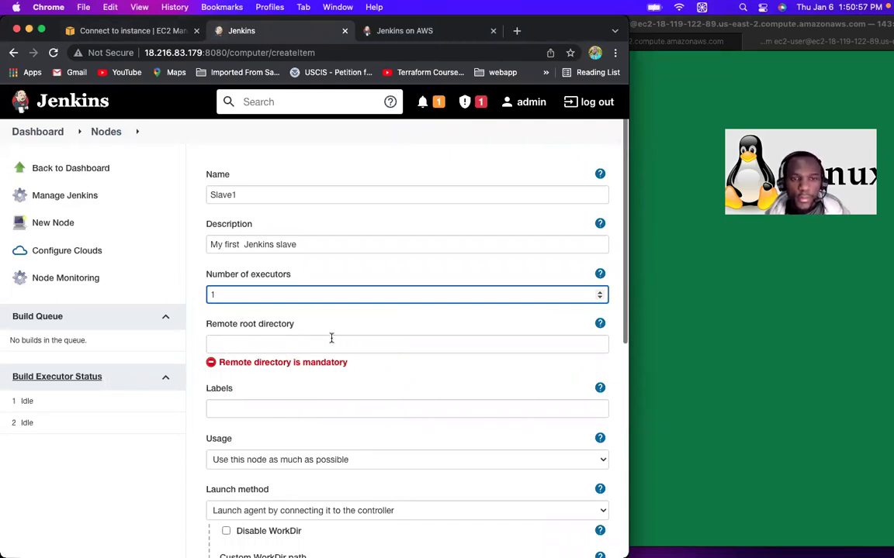
{"action": "left_click", "coordinate": [695, 266]}
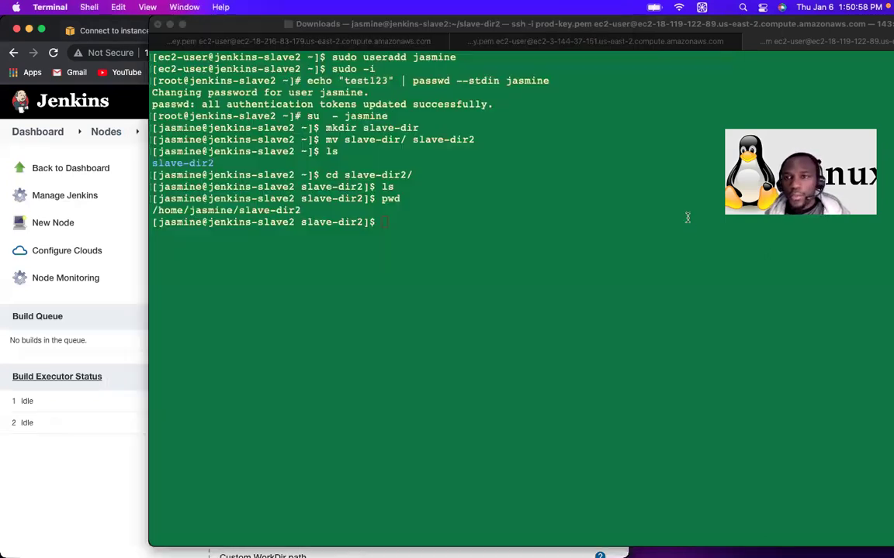
{"action": "left_click", "coordinate": [550, 43]}
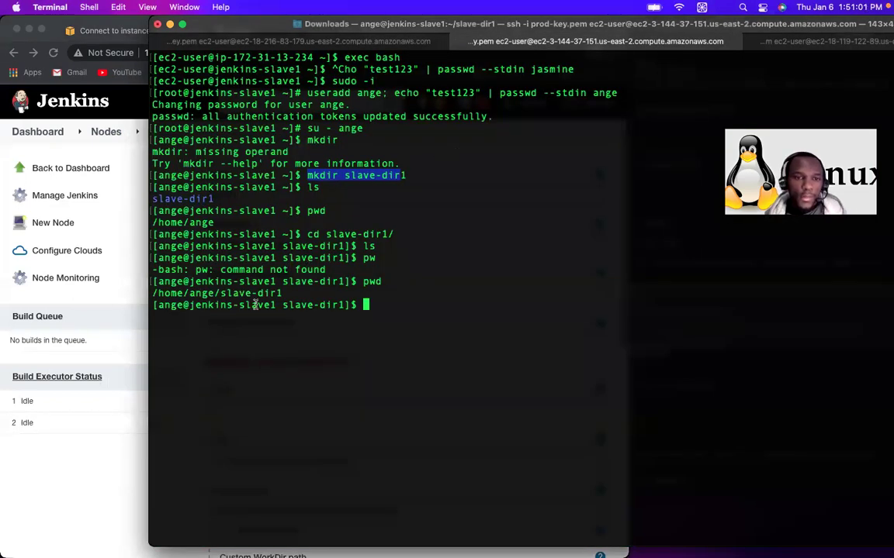
{"action": "double_click", "coordinate": [277, 293]}
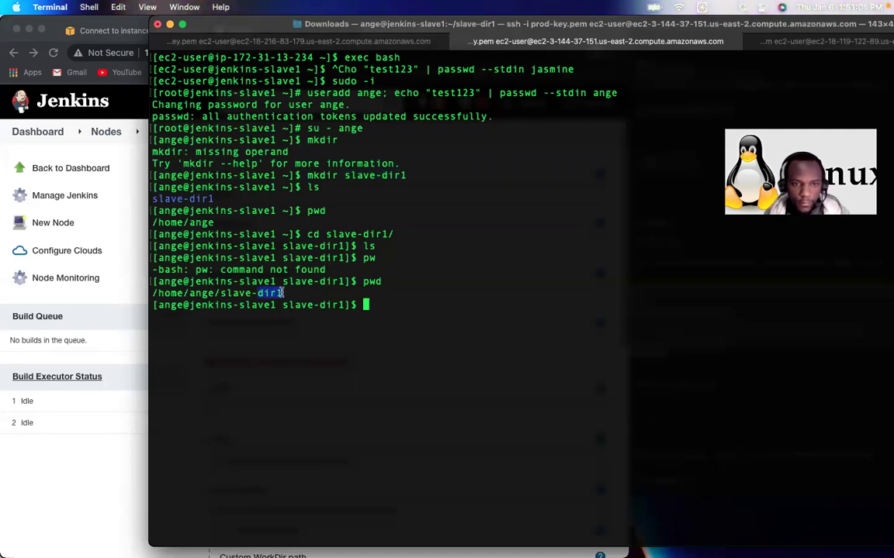
{"action": "left_click", "coordinate": [282, 293]}
{"action": "left_click_drag", "start_coordinate": [281, 294], "coordinate": [152, 292]}
{"action": "key", "text": "super+c"}
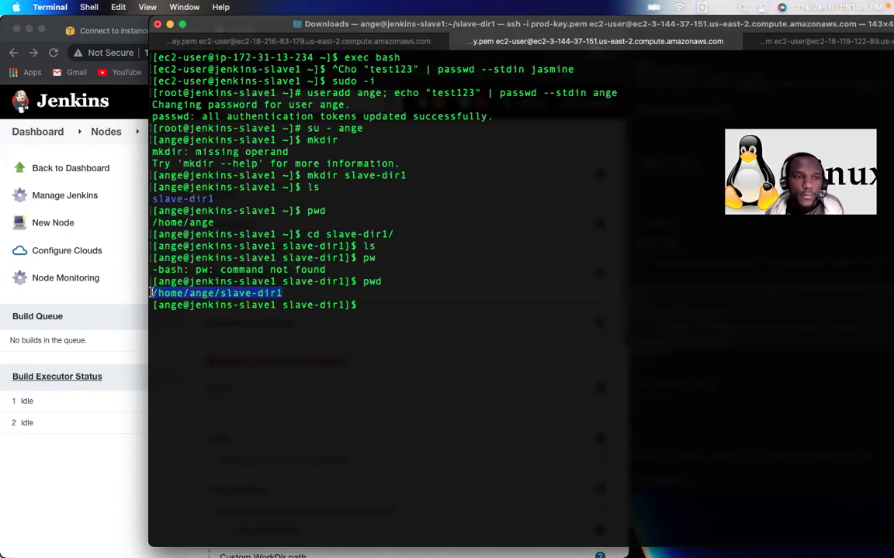
{"action": "left_click", "coordinate": [77, 442]}
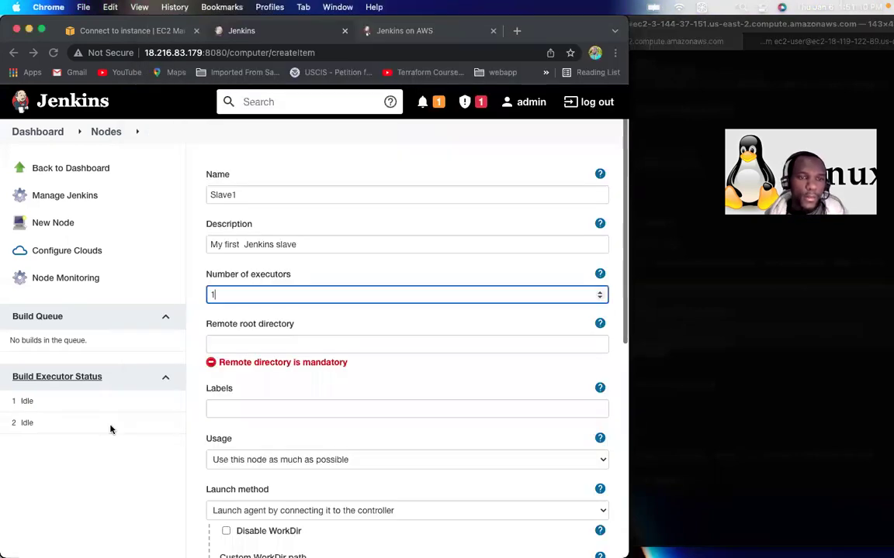
Step: Paste /home/ange/slave-dir1 as Slave1's remote root directory and enter labels docker jenkins terraform
{"action": "left_click", "coordinate": [246, 343]}
{"action": "key", "text": "super+v"}
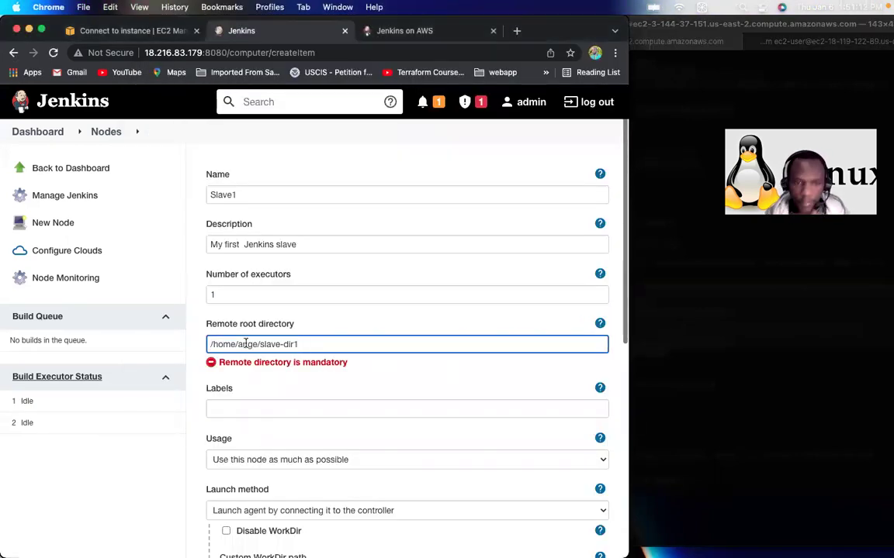
{"action": "left_click", "coordinate": [274, 409]}
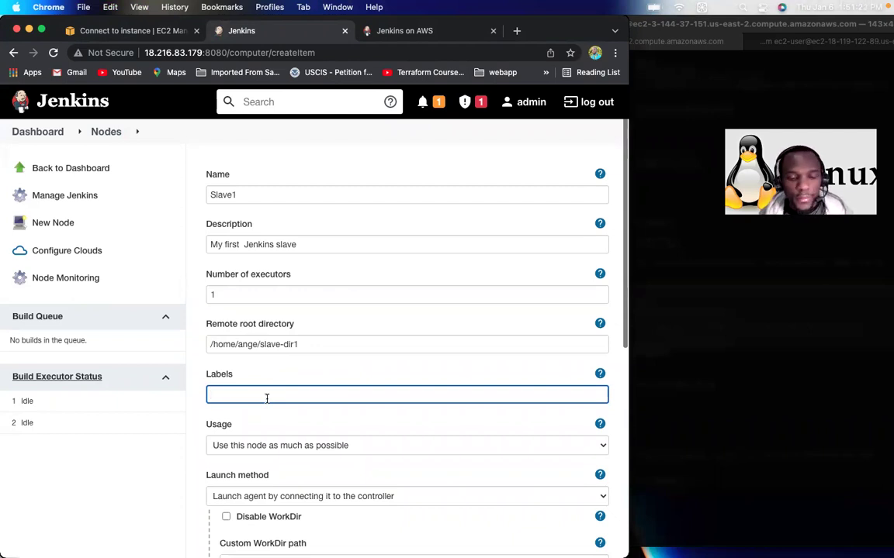
{"action": "type", "text": "docker jenkins terraform"}
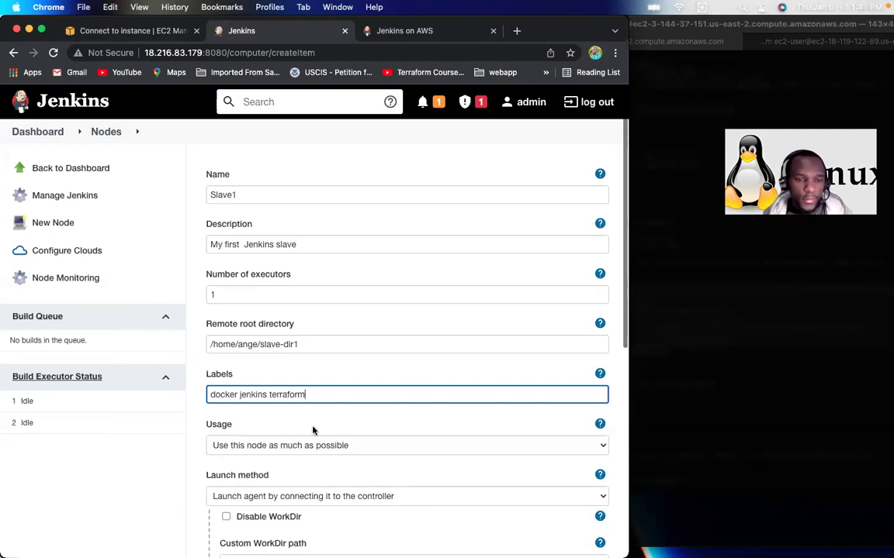
{"action": "scroll", "coordinate": [355, 429], "scroll_direction": "down", "scroll_amount": 2}
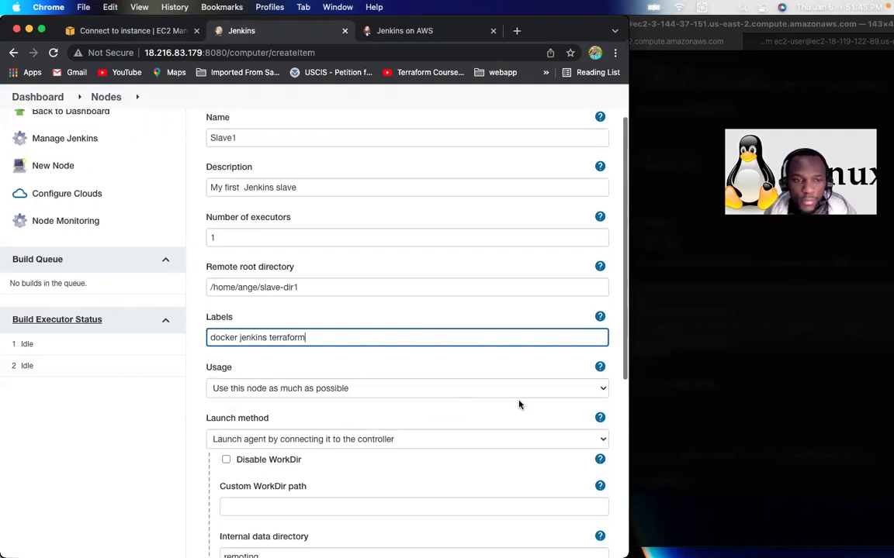
Step: Set Slave1's usage to 'Use this node as much as possible' and launch method to 'Launch agents via SSH'
{"action": "left_click", "coordinate": [566, 392]}
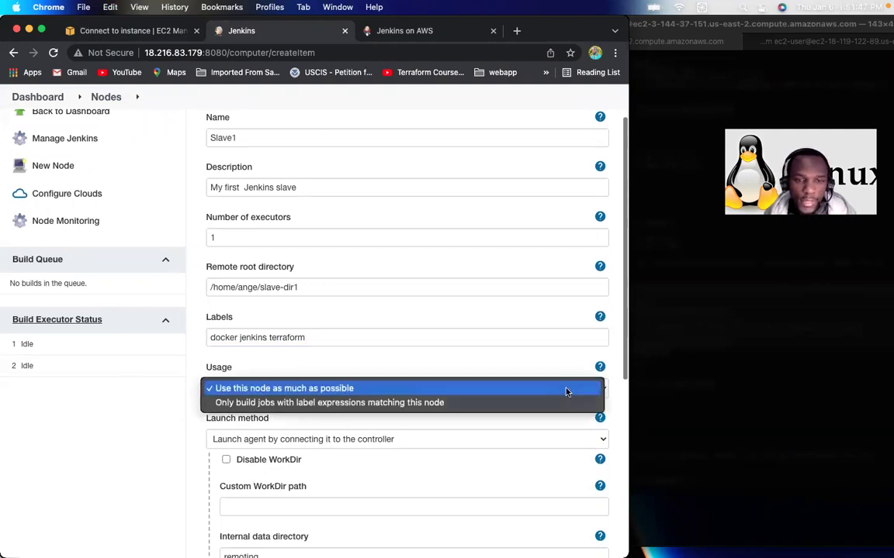
{"action": "left_click", "coordinate": [466, 432]}
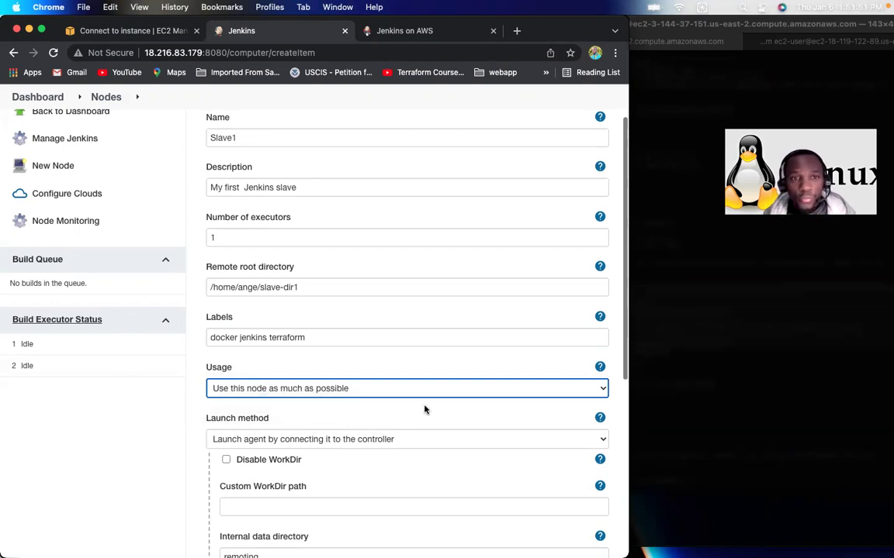
{"action": "scroll", "coordinate": [425, 409], "scroll_direction": "down", "scroll_amount": 2}
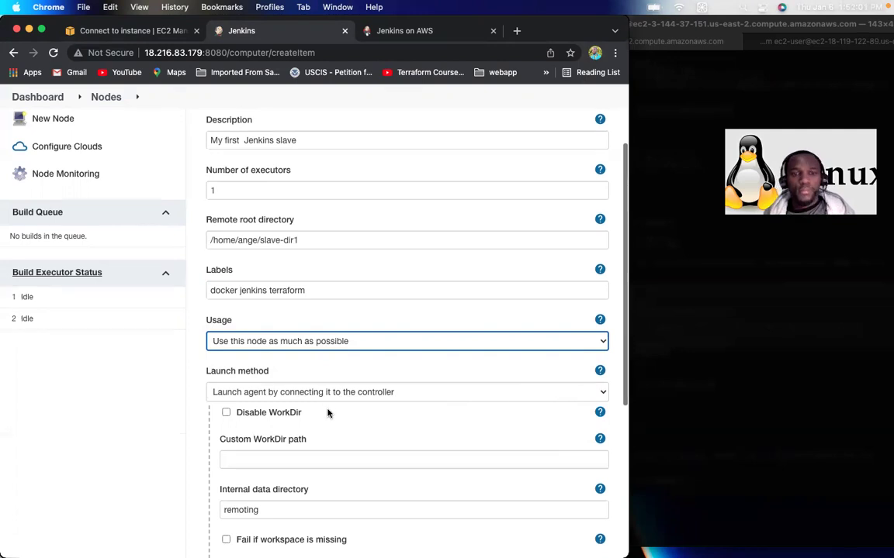
{"action": "left_click", "coordinate": [512, 392]}
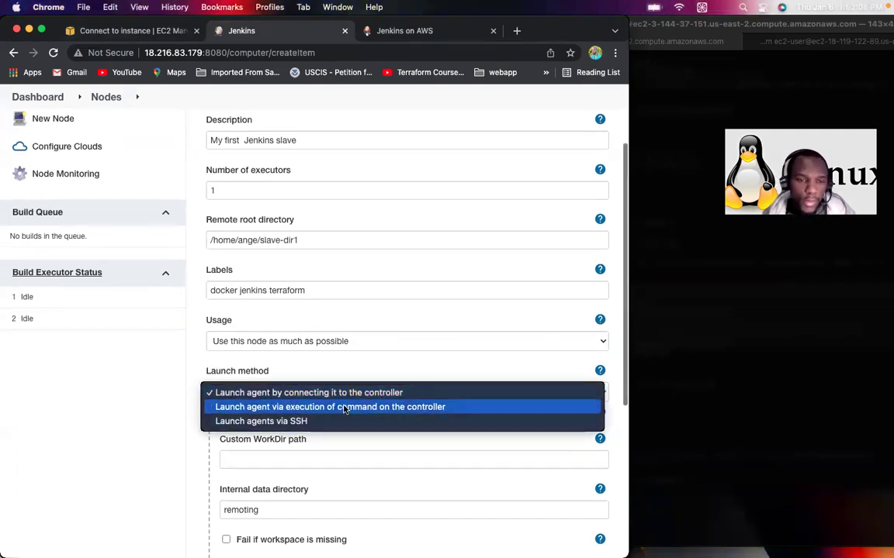
{"action": "left_click", "coordinate": [301, 422]}
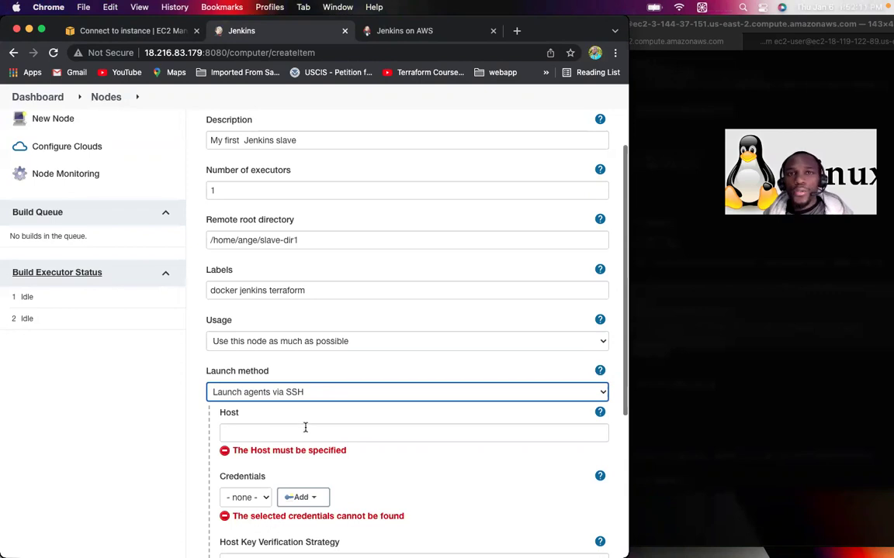
{"action": "left_click", "coordinate": [644, 62]}
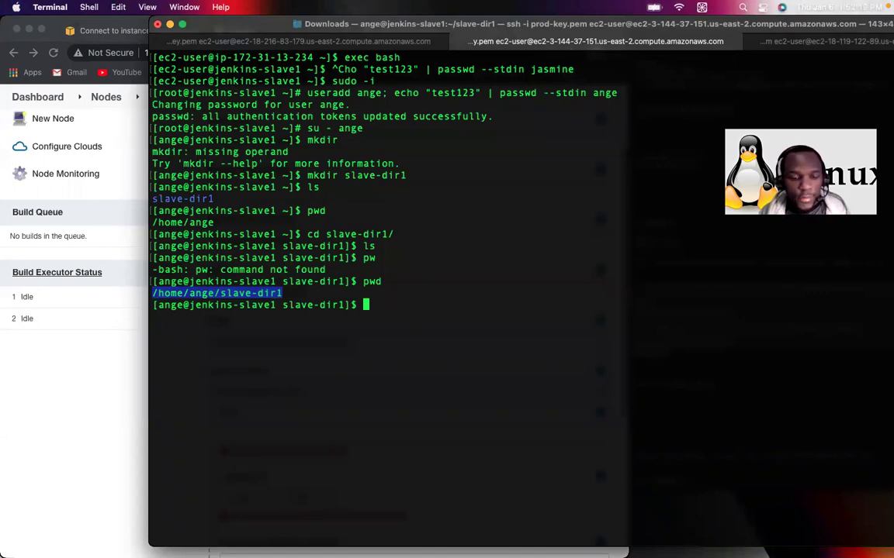
Step: Run hostname -I on slave1 and copy its private IP 172.31.13.234
{"action": "type", "text": "hostn"}
{"action": "key", "text": "BackSpace"}
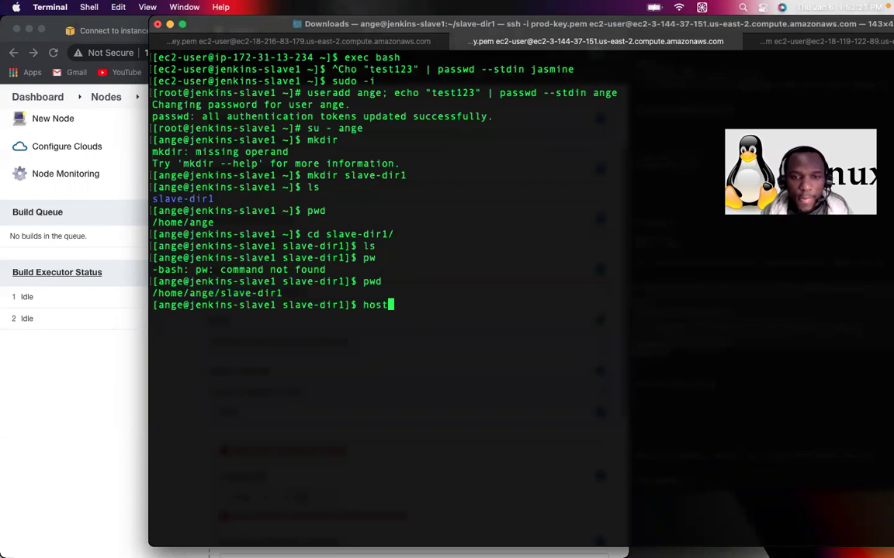
{"action": "type", "text": "name -I"}
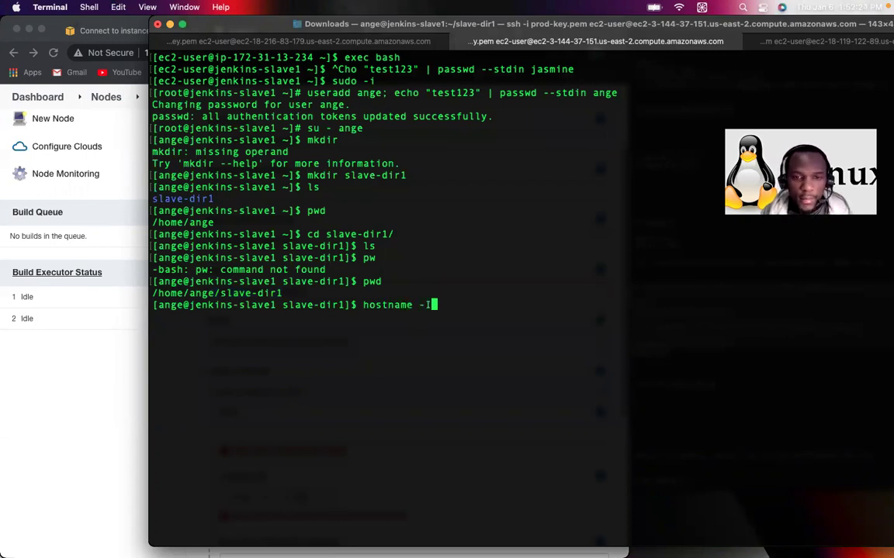
{"action": "key", "text": "Return"}
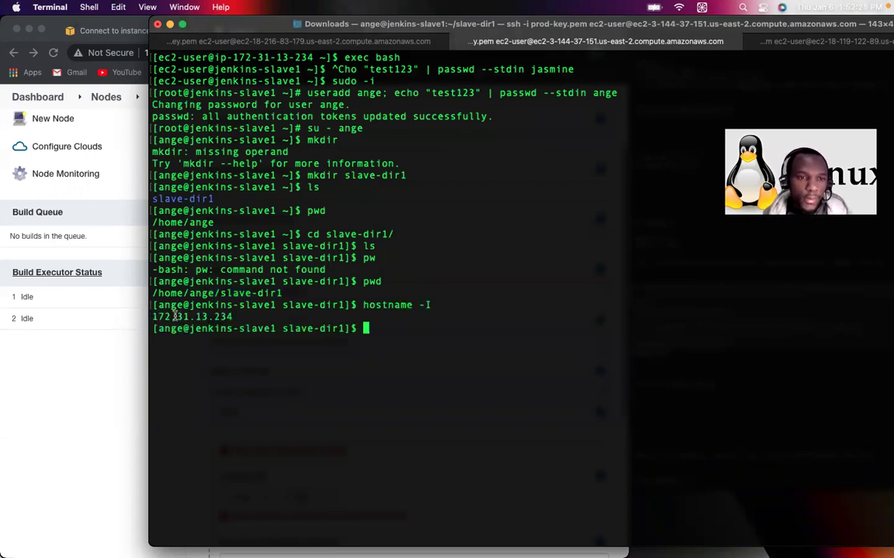
{"action": "left_click_drag", "start_coordinate": [157, 318], "coordinate": [236, 316]}
{"action": "key", "text": "super+c"}
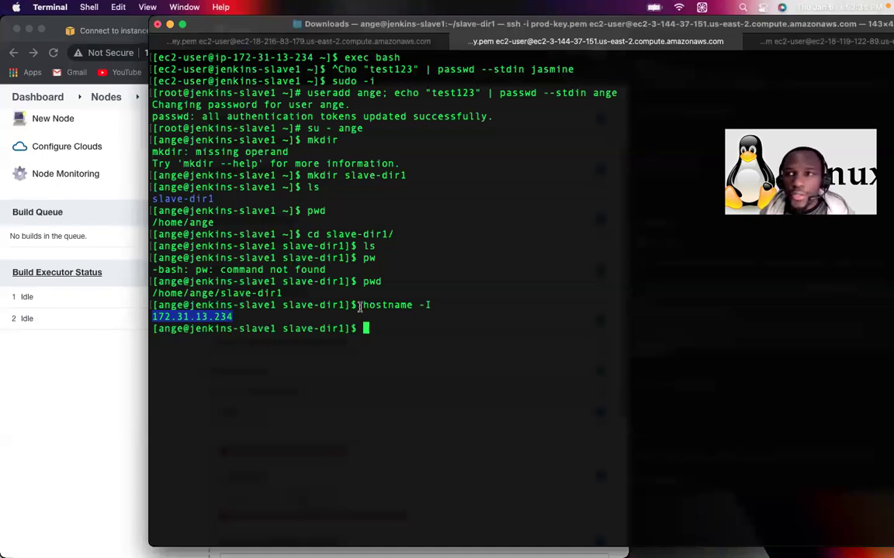
{"action": "left_click", "coordinate": [123, 371]}
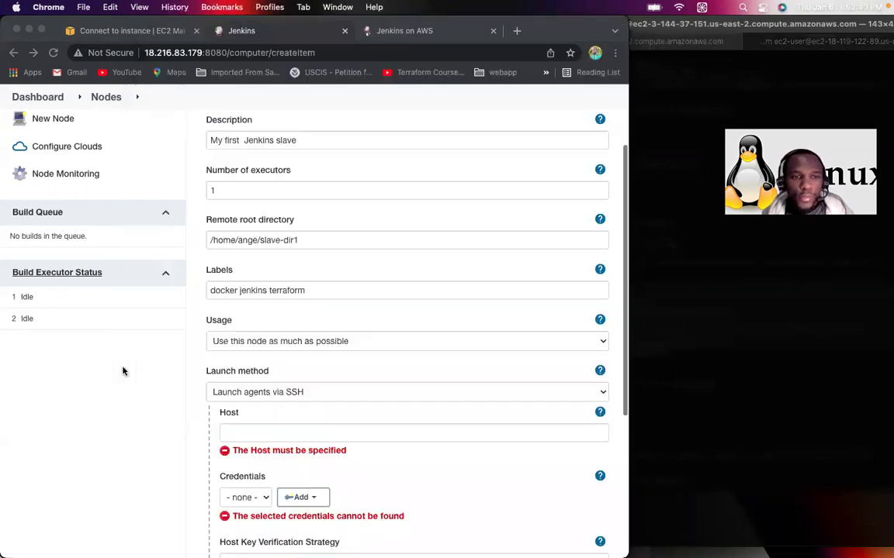
Step: Set the node's SSH host to 172.31.13.234 and add a new credential via the Jenkins provider
{"action": "left_click", "coordinate": [245, 434]}
{"action": "key", "text": "super+v"}
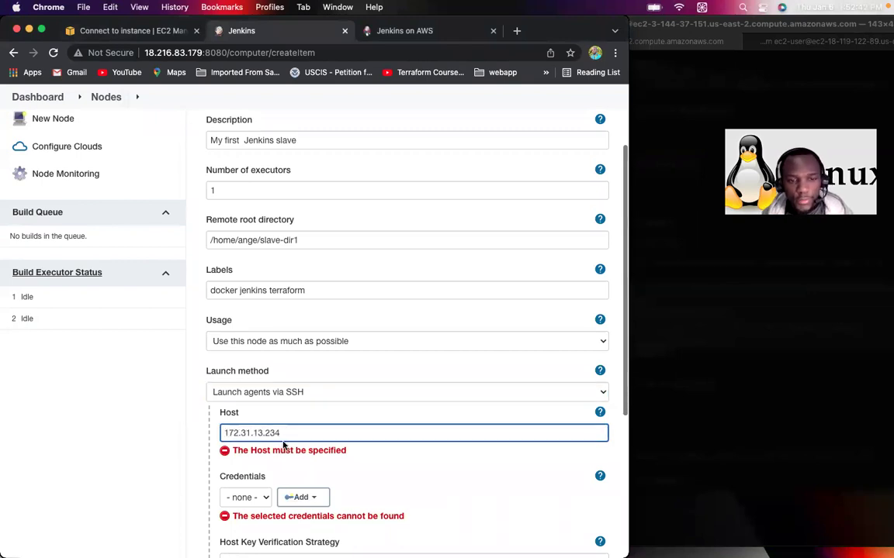
{"action": "scroll", "coordinate": [311, 427], "scroll_direction": "down", "scroll_amount": 2}
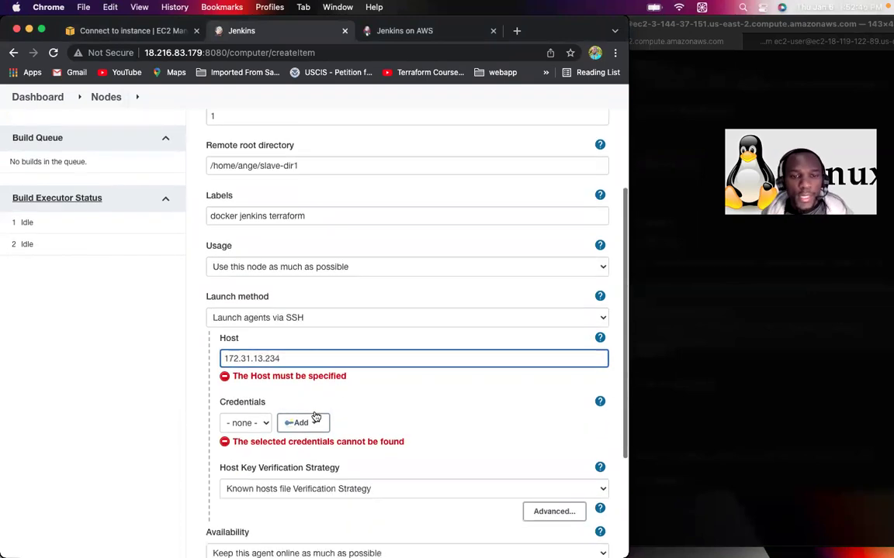
{"action": "left_click", "coordinate": [259, 423]}
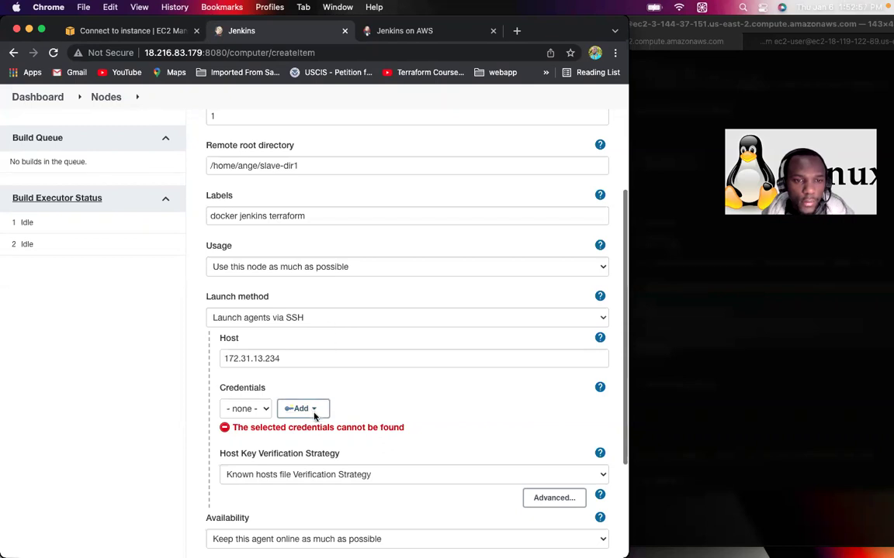
{"action": "left_click", "coordinate": [316, 410]}
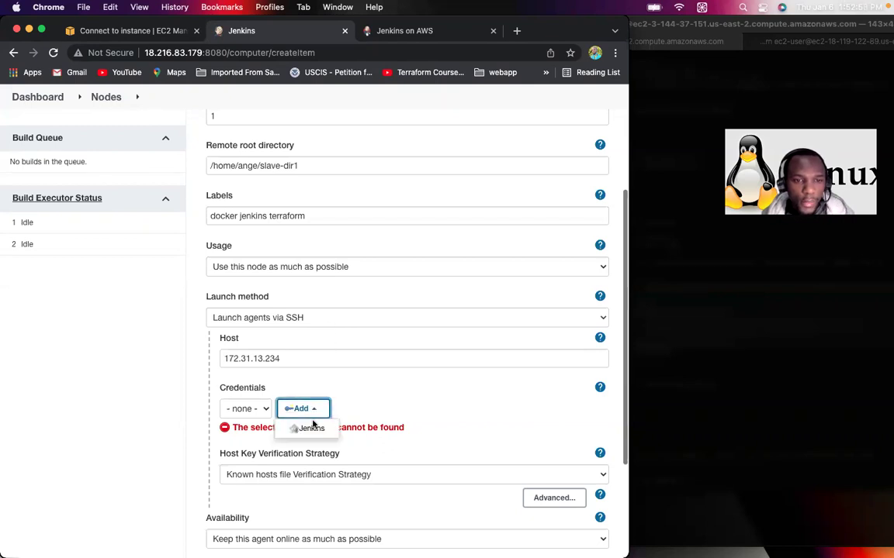
{"action": "left_click", "coordinate": [309, 426]}
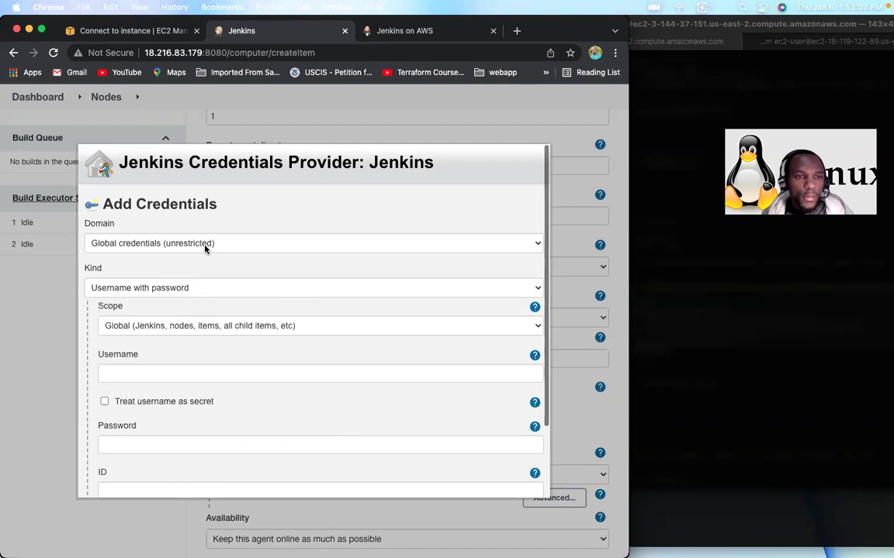
Step: Keep the new credential's domain as Global
{"action": "left_click", "coordinate": [283, 244]}
{"action": "left_click", "coordinate": [287, 245]}
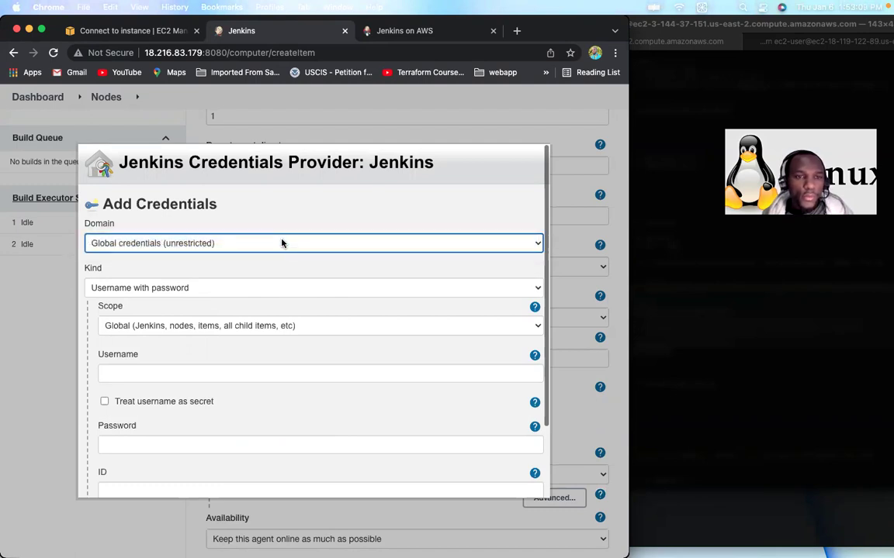
{"action": "left_click", "coordinate": [99, 267]}
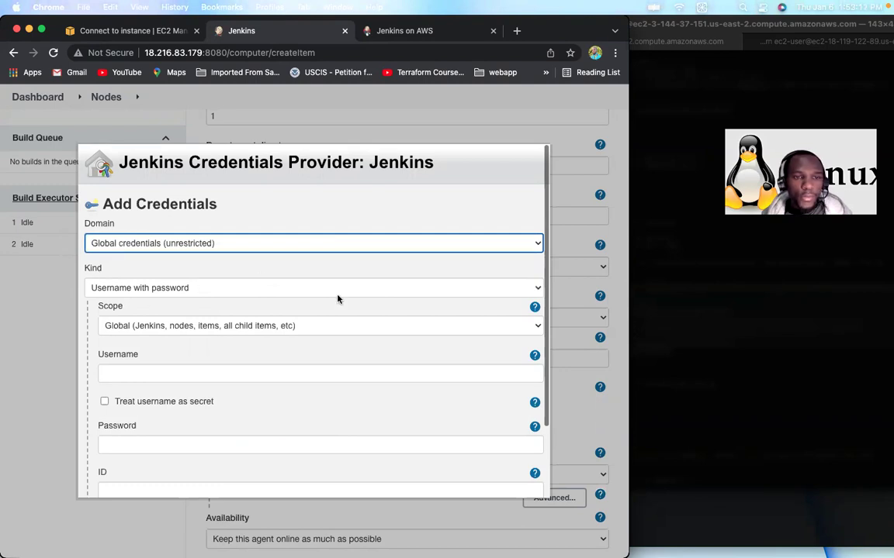
Step: Keep Username with password as the kind, enter a trial username, and return to Terminal
{"action": "left_click", "coordinate": [534, 289]}
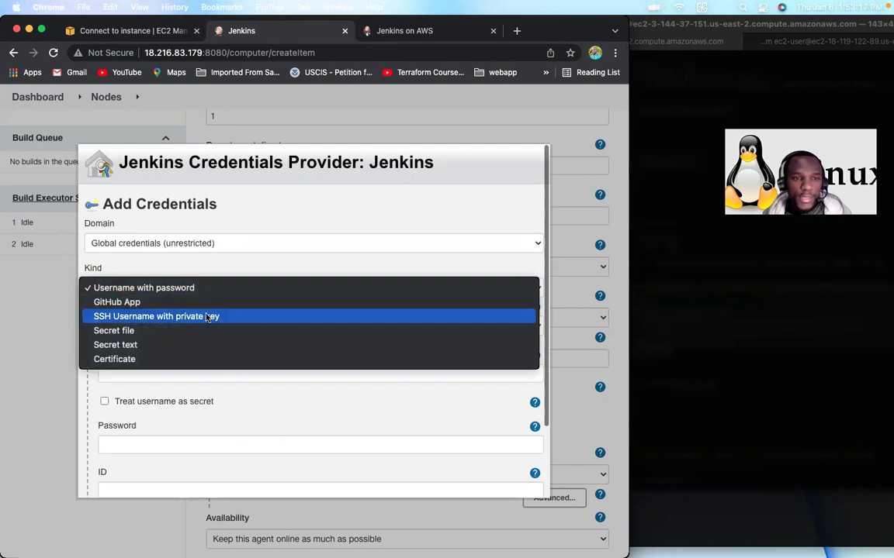
{"action": "left_click", "coordinate": [404, 237]}
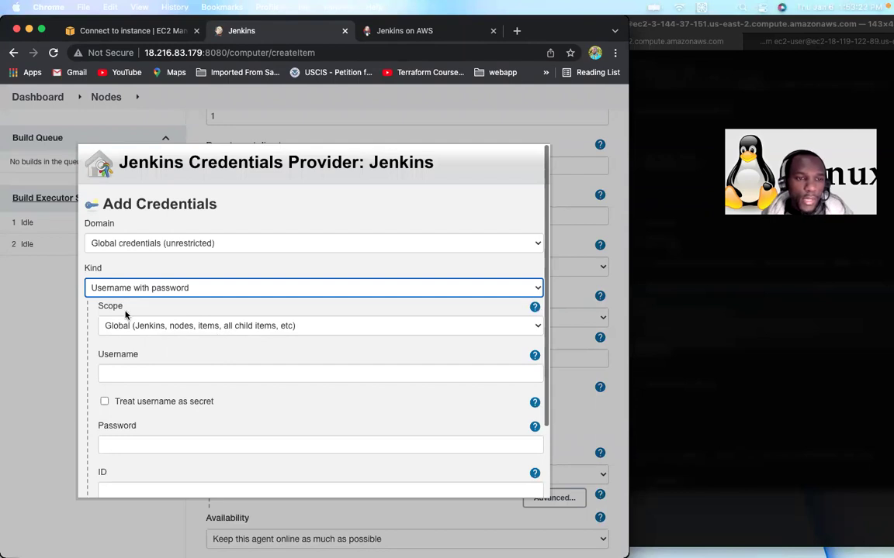
{"action": "left_click", "coordinate": [146, 372]}
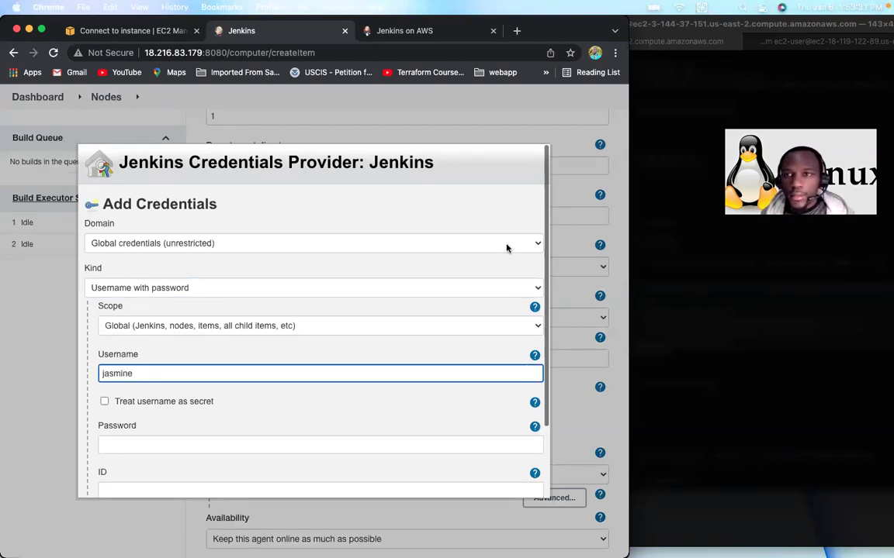
{"action": "left_click", "coordinate": [685, 81]}
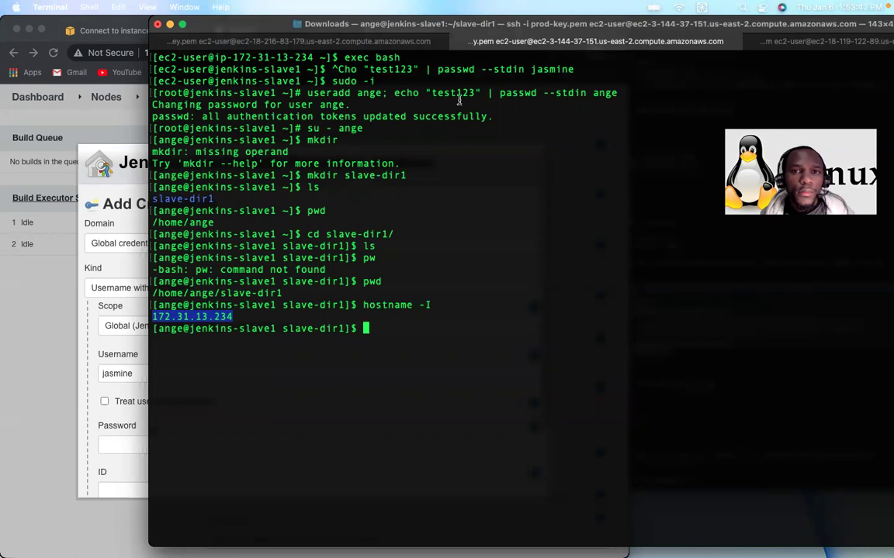
Step: Compare the slave2 and slave1 sessions to confirm slave1's user, then return to the Username field
{"action": "left_click", "coordinate": [794, 46]}
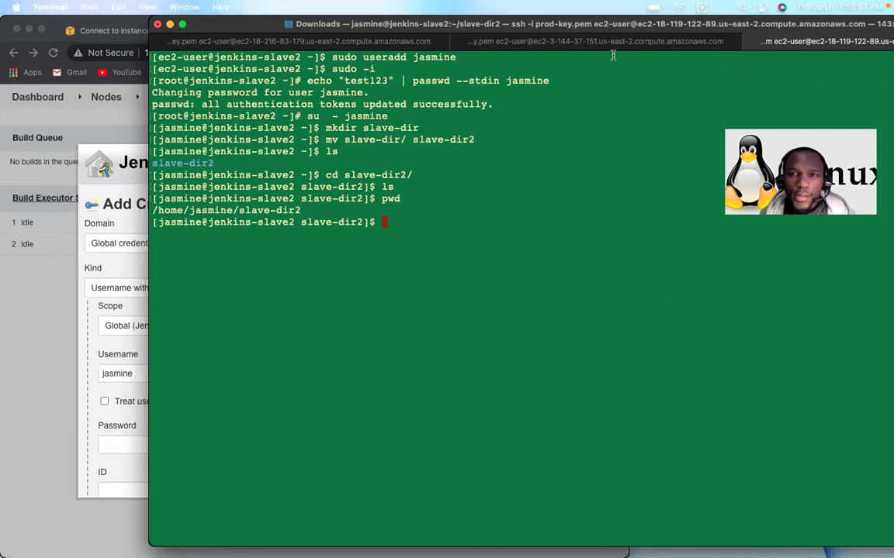
{"action": "left_click", "coordinate": [556, 43]}
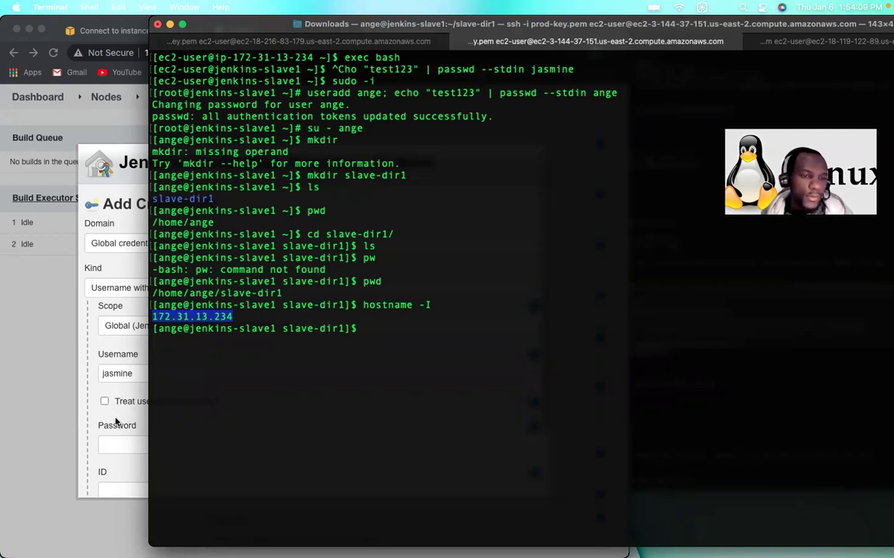
{"action": "left_click", "coordinate": [109, 379]}
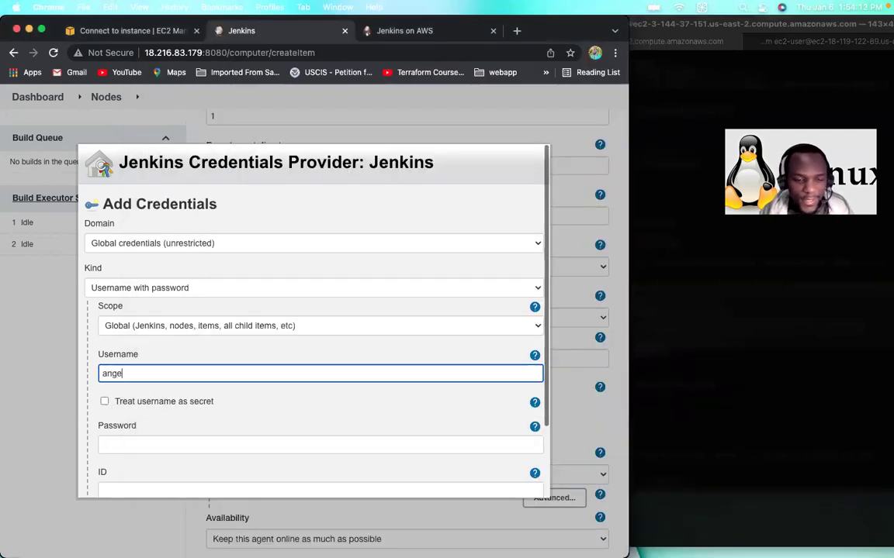
Step: Enter the credential password and set the credential ID to myslave1
{"action": "left_click", "coordinate": [142, 441]}
{"action": "type", "text": "an"}
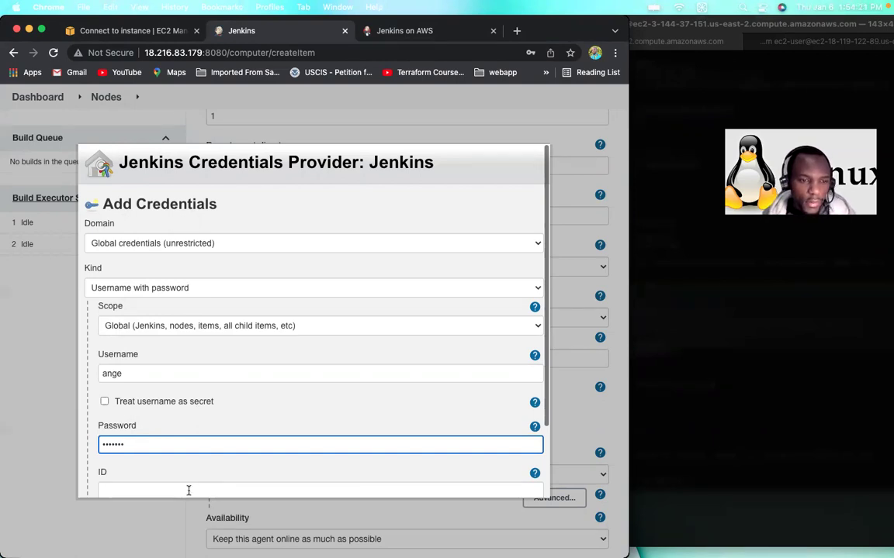
{"action": "left_click", "coordinate": [189, 490]}
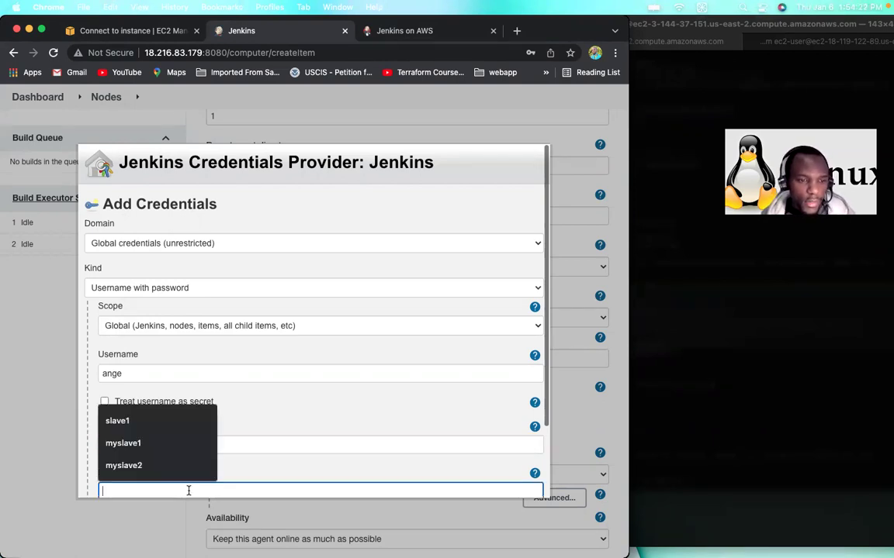
{"action": "left_click", "coordinate": [134, 447]}
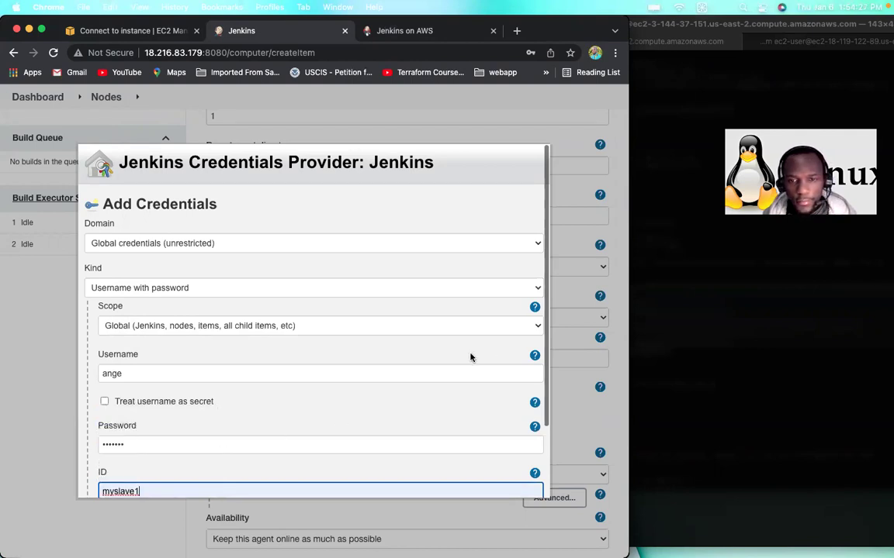
Step: Copy myslave1 into the Description field and add the credential
{"action": "scroll", "coordinate": [470, 357], "scroll_direction": "down", "scroll_amount": 3}
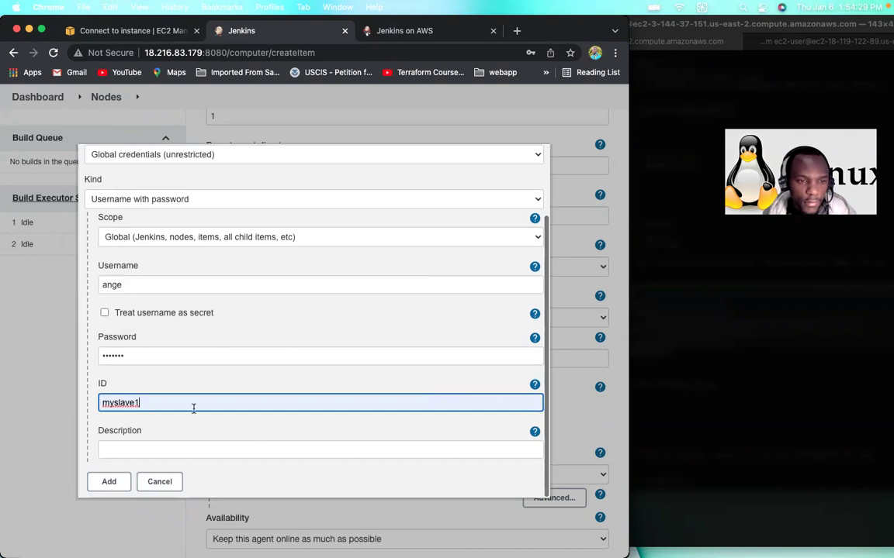
{"action": "double_click", "coordinate": [86, 401]}
{"action": "key", "text": "super+c"}
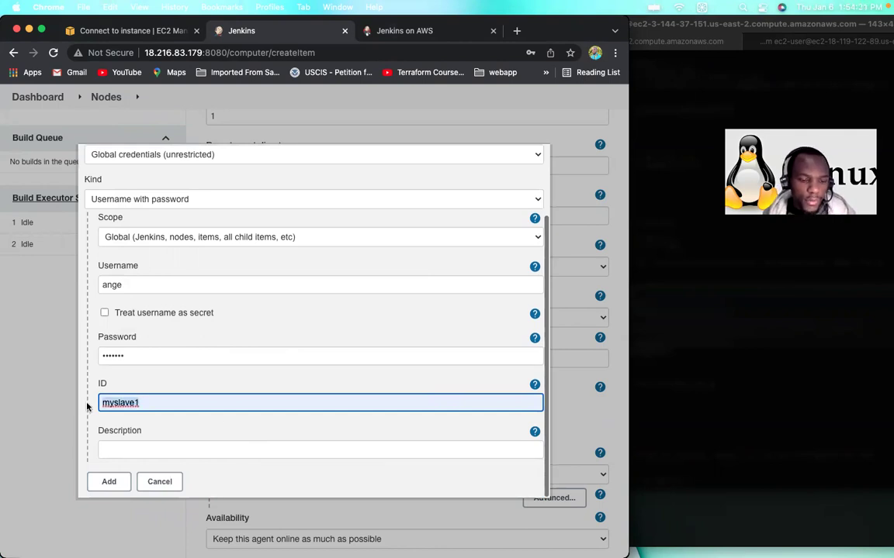
{"action": "left_click", "coordinate": [142, 450]}
{"action": "key", "text": "super+v"}
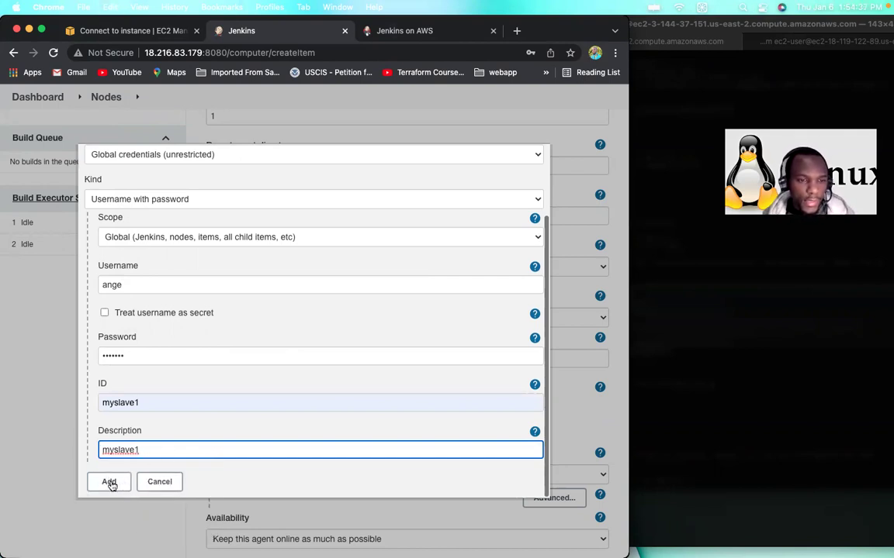
{"action": "left_click", "coordinate": [110, 482]}
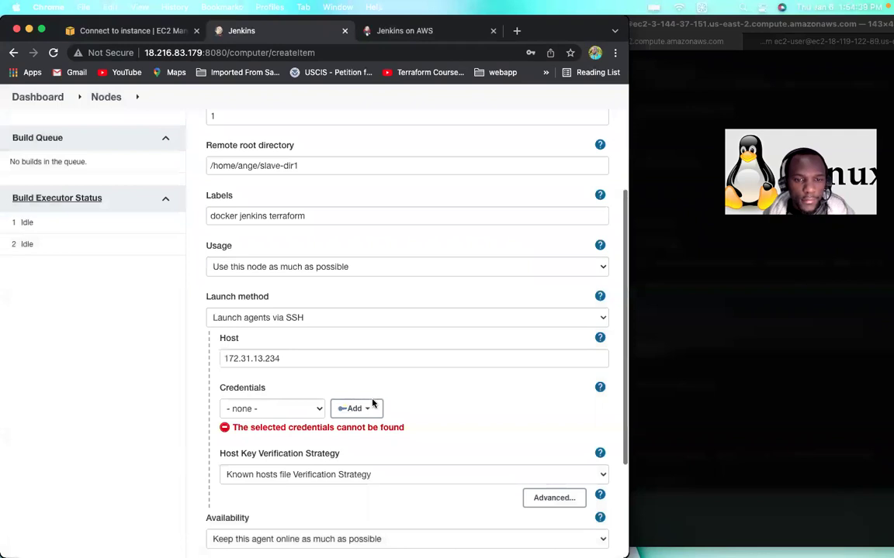
Step: Select the myslave1 credential for the node and save Slave1
{"action": "left_click", "coordinate": [309, 413]}
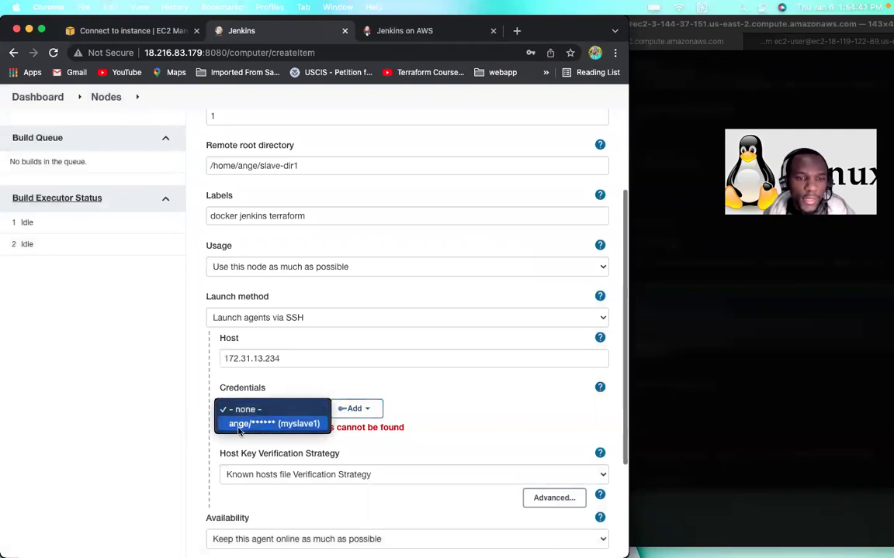
{"action": "left_click", "coordinate": [240, 425]}
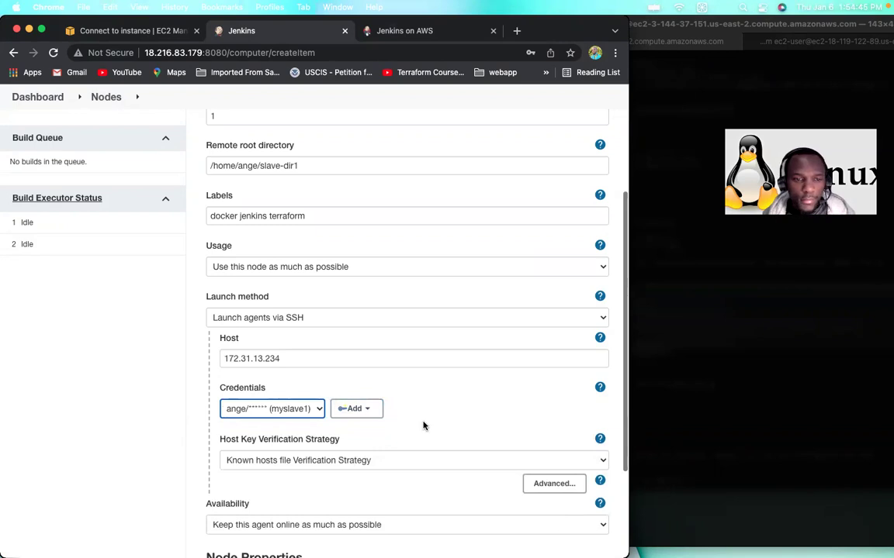
{"action": "scroll", "coordinate": [285, 525], "scroll_direction": "down", "scroll_amount": 3}
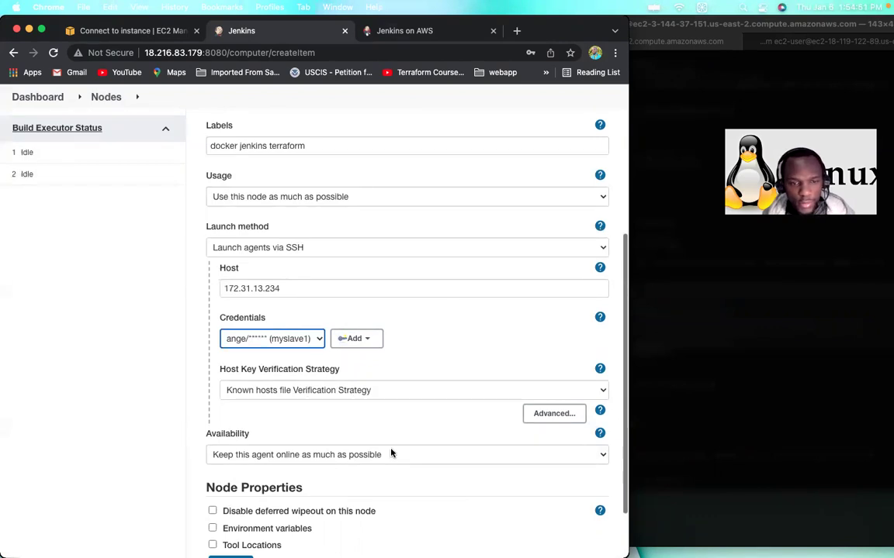
{"action": "scroll", "coordinate": [391, 454], "scroll_direction": "down", "scroll_amount": 3}
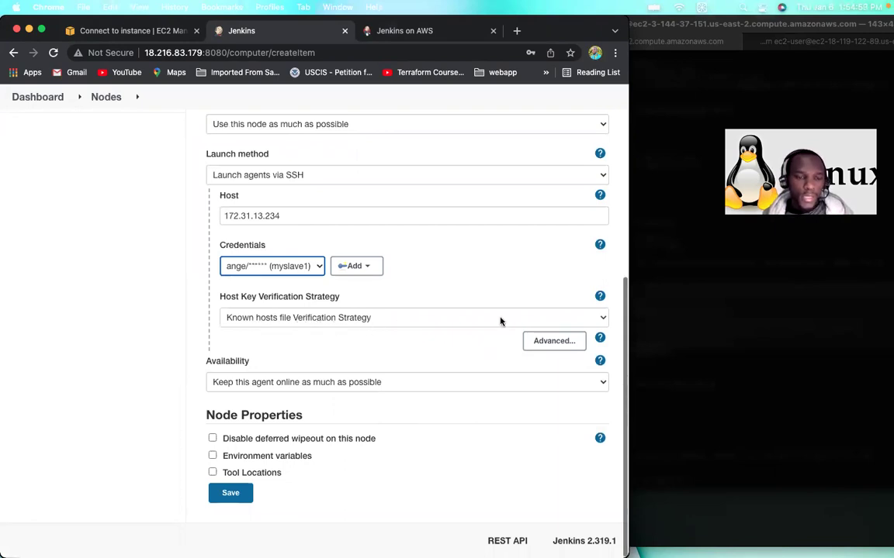
{"action": "left_click", "coordinate": [231, 494]}
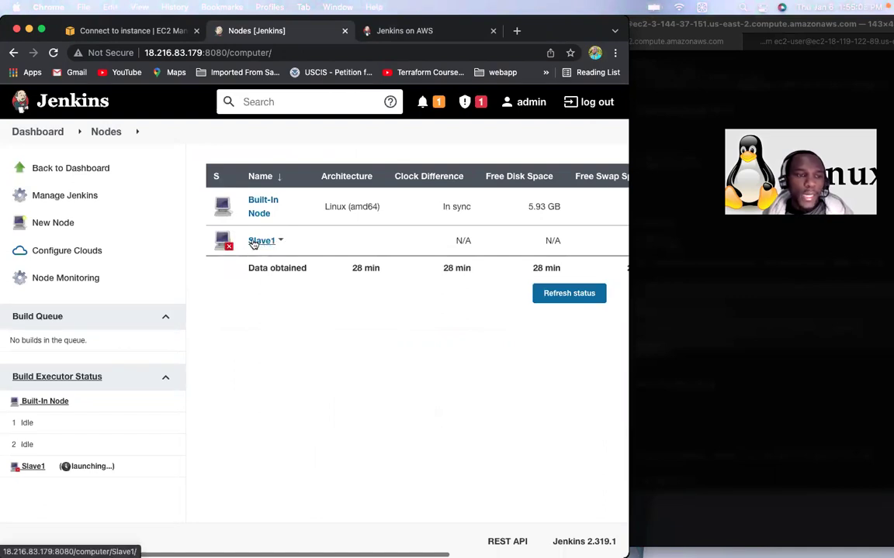
Step: Open Slave1's log, find the missing known_hosts path, and return to the slave's terminal
{"action": "left_click", "coordinate": [260, 241]}
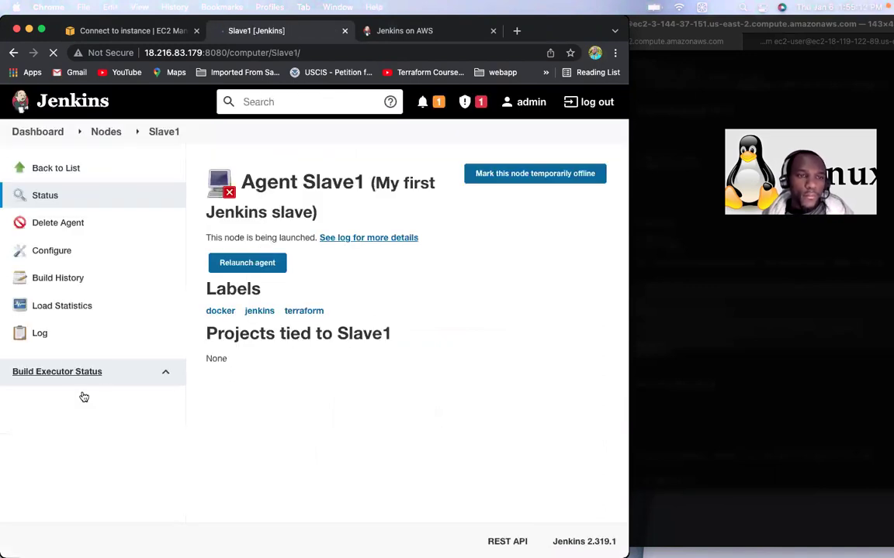
{"action": "left_click", "coordinate": [42, 336]}
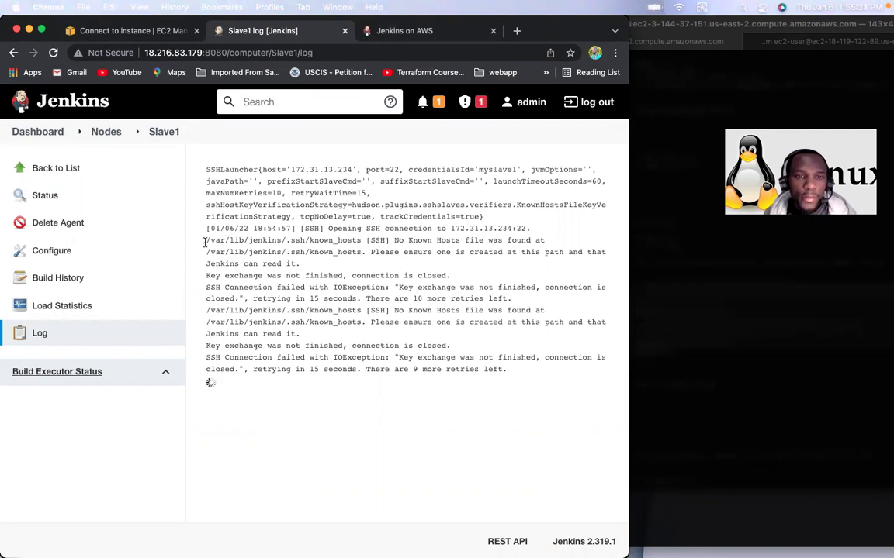
{"action": "double_click", "coordinate": [287, 242]}
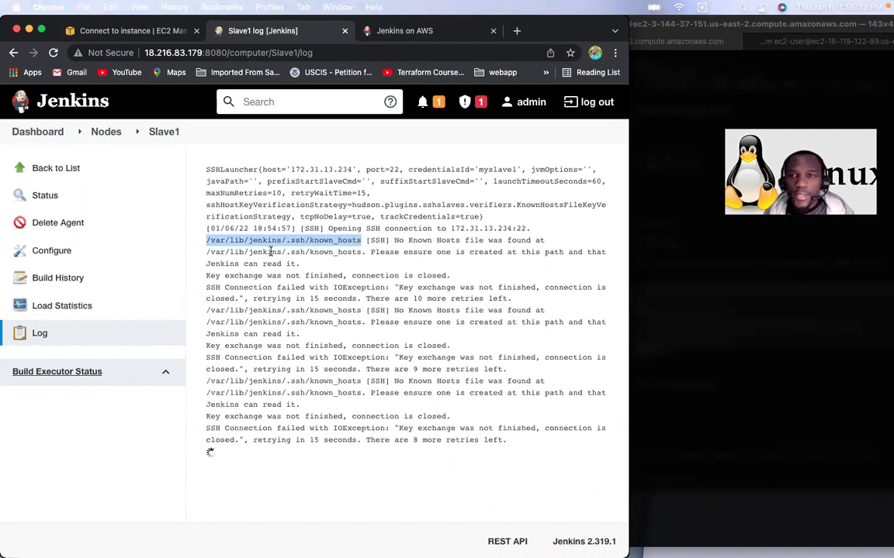
{"action": "left_click", "coordinate": [686, 155]}
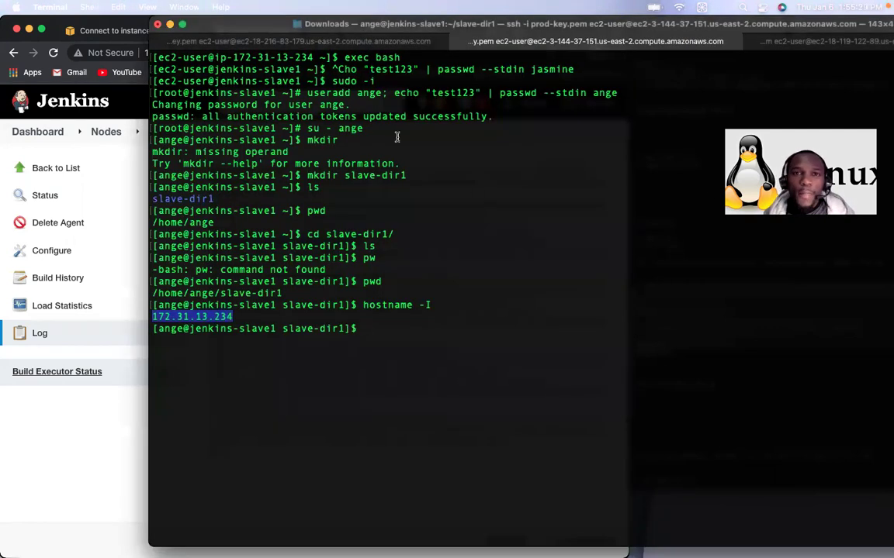
Step: Copy the mkdir /var/lib/jenkins/.ssh command from the TextEdit setup notes for the master shell
{"action": "left_click", "coordinate": [316, 40]}
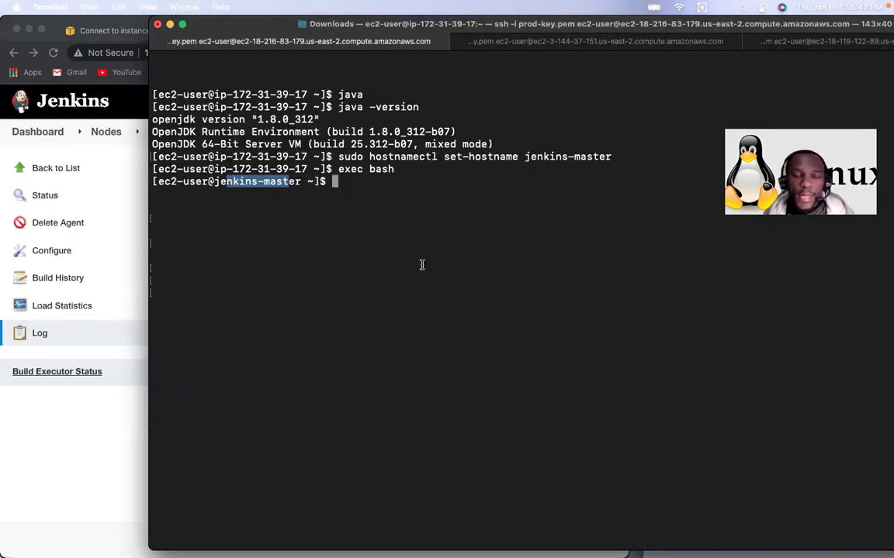
{"action": "mouse_move", "coordinate": [468, 546]}
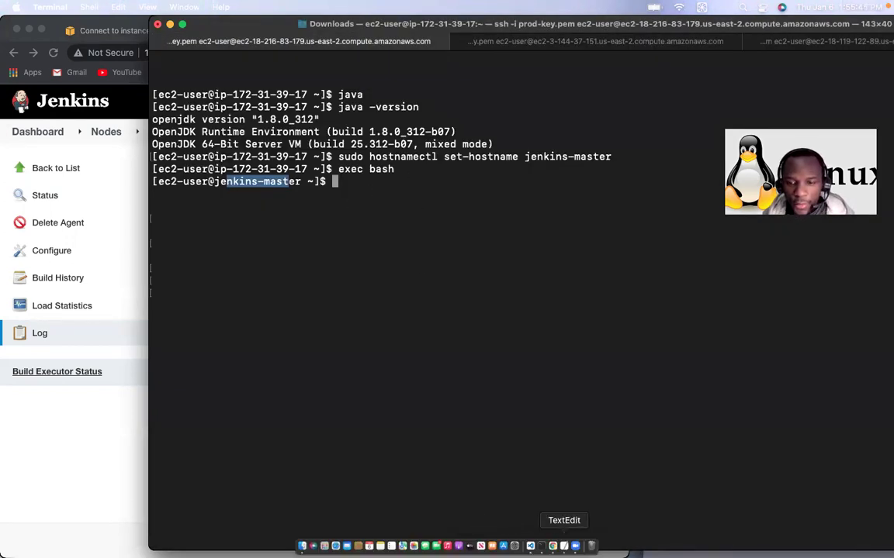
{"action": "left_click", "coordinate": [564, 546]}
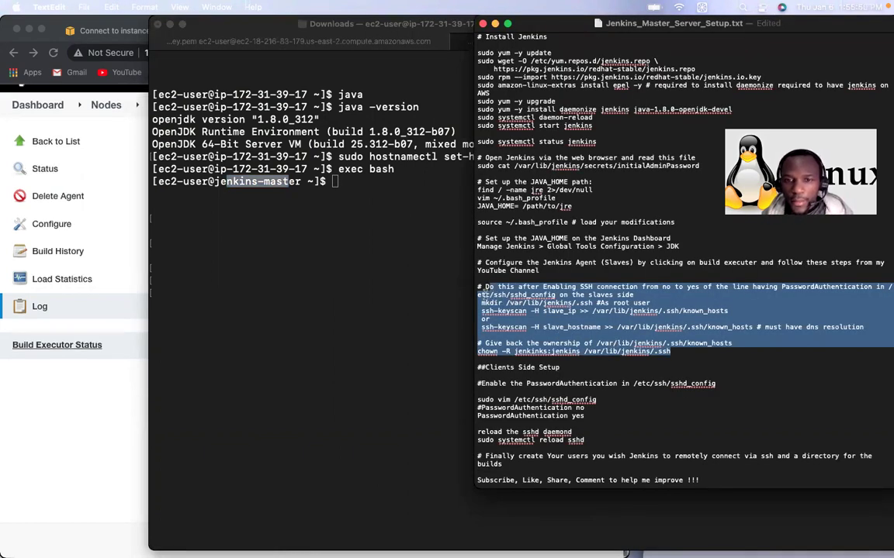
{"action": "left_click", "coordinate": [510, 297]}
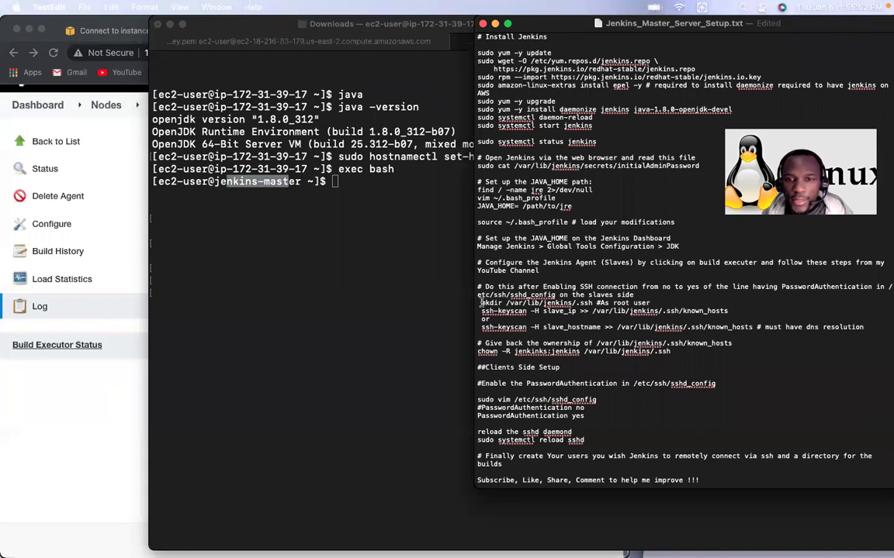
{"action": "left_click_drag", "start_coordinate": [481, 303], "coordinate": [591, 303]}
{"action": "key", "text": "super+c"}
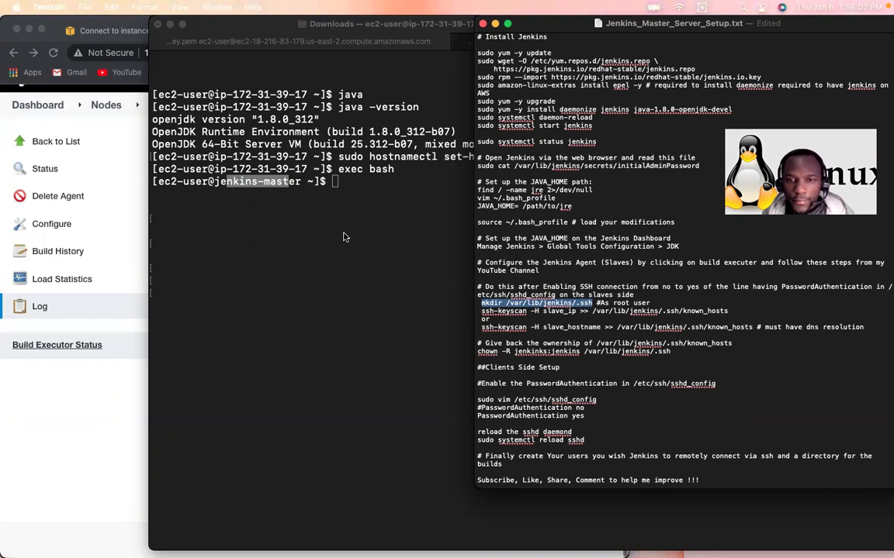
{"action": "left_click", "coordinate": [349, 203]}
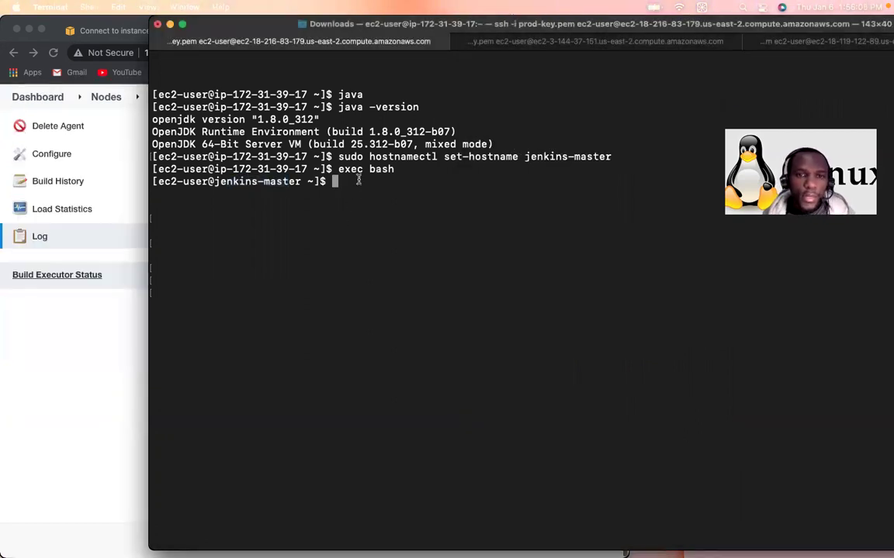
Step: Become root on the Jenkins master with sudo -i
{"action": "type", "text": "ex"}
{"action": "key", "text": "BackSpace"}
{"action": "key", "text": "BackSpace"}
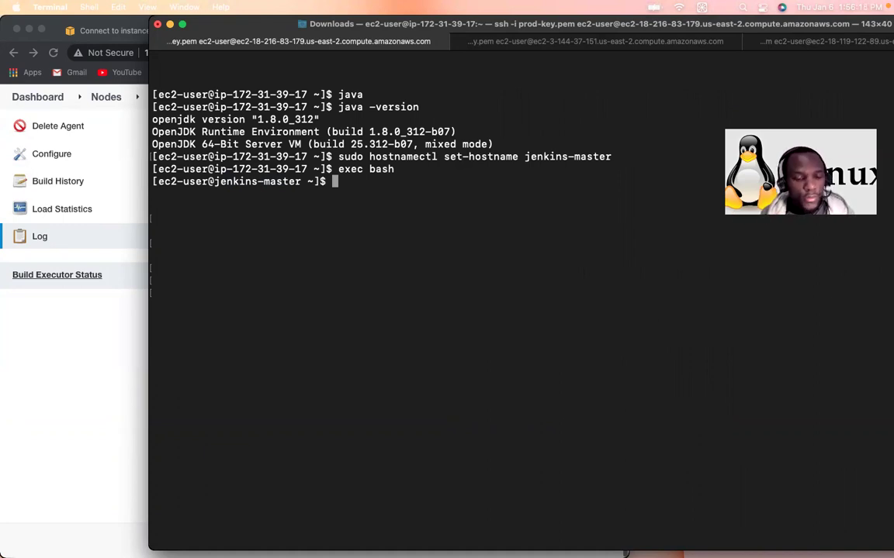
{"action": "type", "text": "sudo -i"}
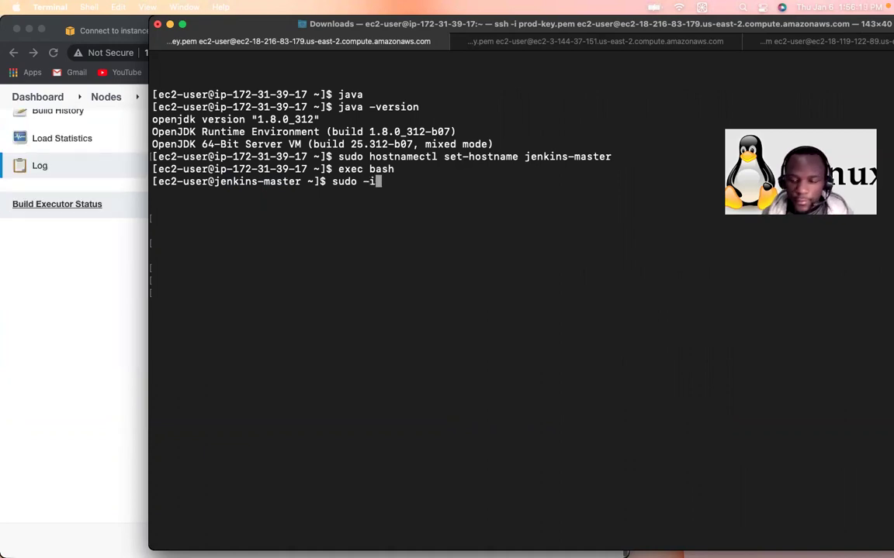
{"action": "key", "text": "Return"}
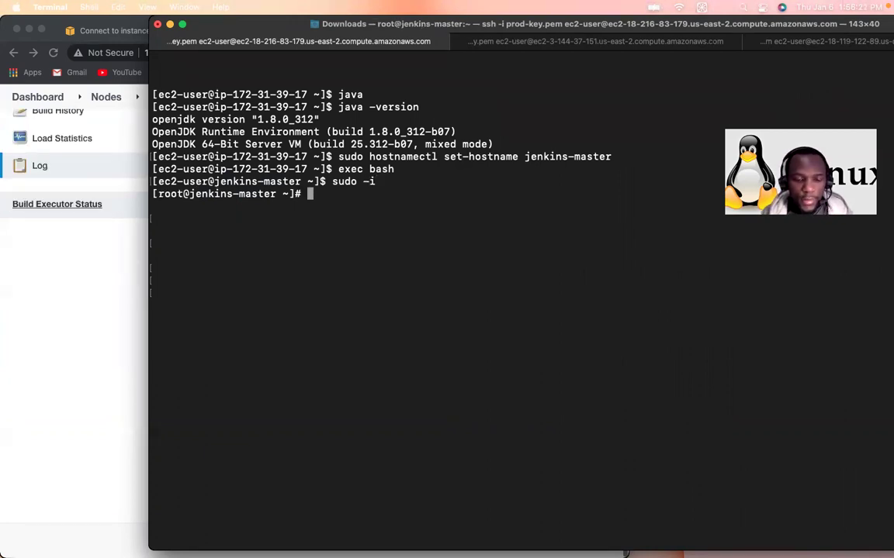
Step: Create /var/lib/jenkins/.ssh with the pasted mkdir command, then check the Slave1 log again
{"action": "key", "text": "super+v"}
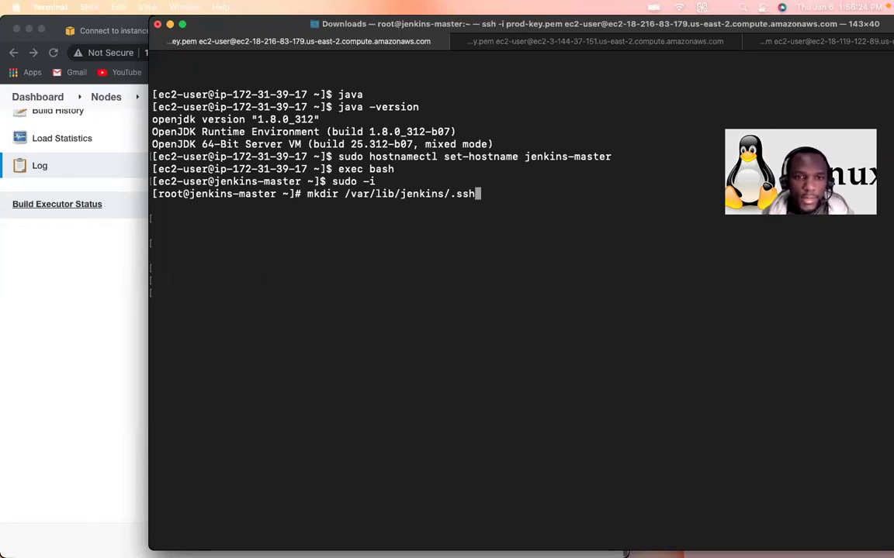
{"action": "left_click_drag", "start_coordinate": [338, 204], "coordinate": [480, 193]}
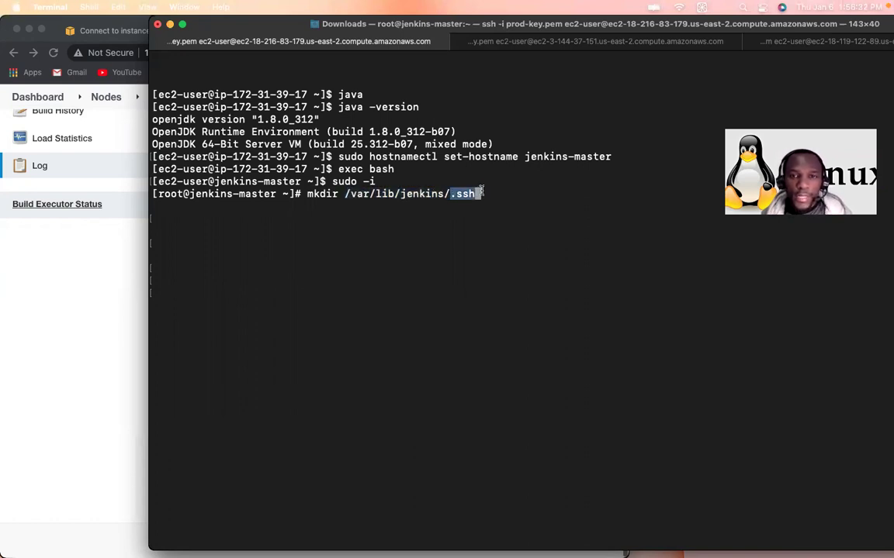
{"action": "key", "text": "Return"}
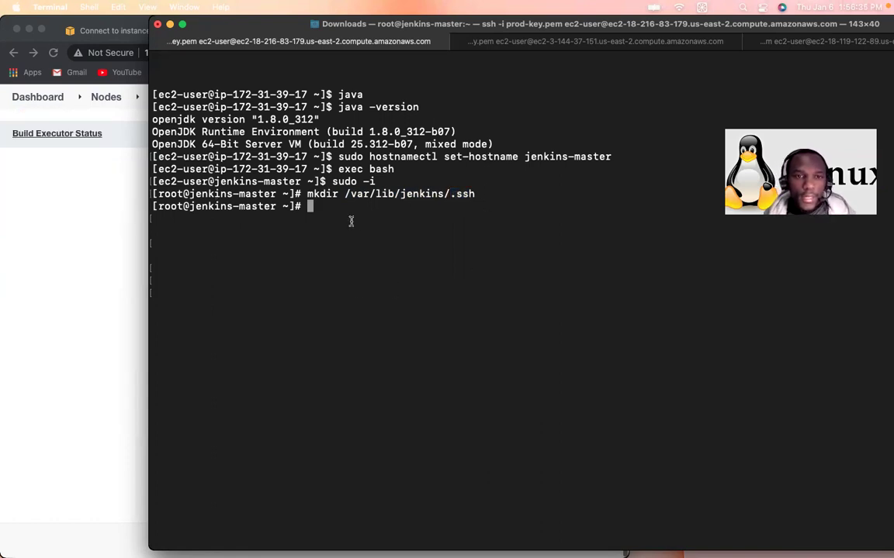
{"action": "left_click", "coordinate": [122, 200]}
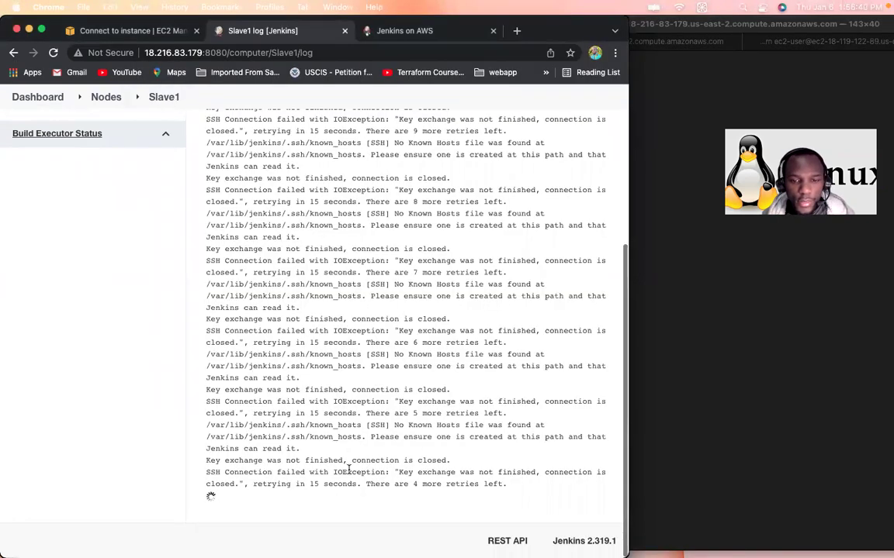
{"action": "left_click_drag", "start_coordinate": [349, 461], "coordinate": [437, 458]}
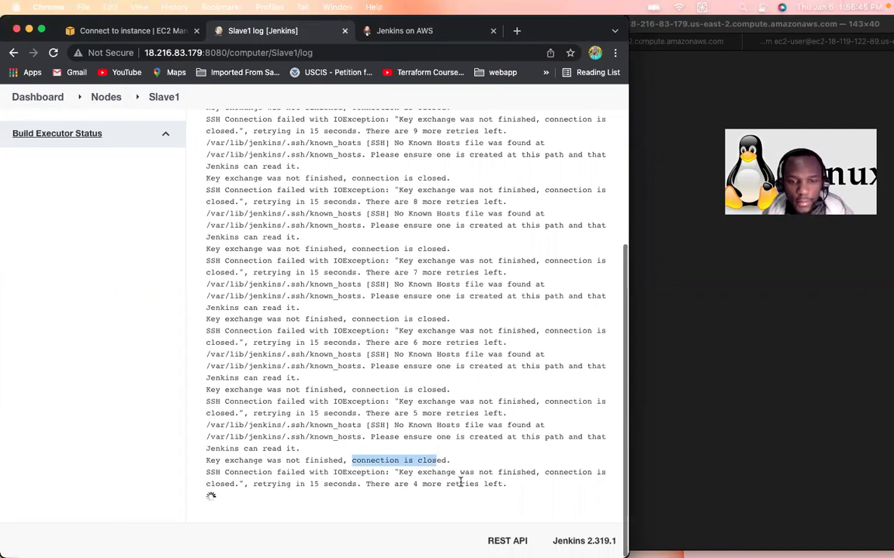
Step: Note the remaining retries count, glance at the slave's shell, and return to the Slave1 log
{"action": "left_click_drag", "start_coordinate": [368, 484], "coordinate": [481, 484]}
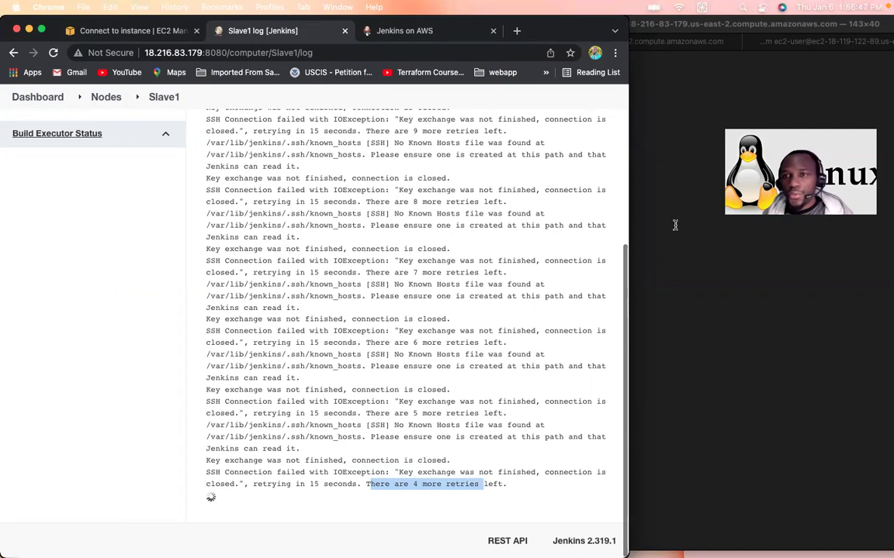
{"action": "left_click", "coordinate": [675, 225]}
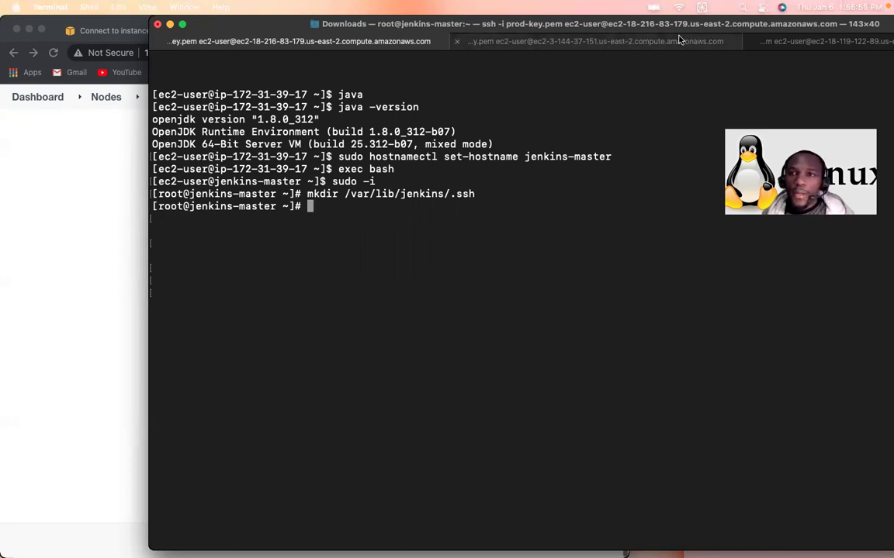
{"action": "left_click", "coordinate": [585, 41]}
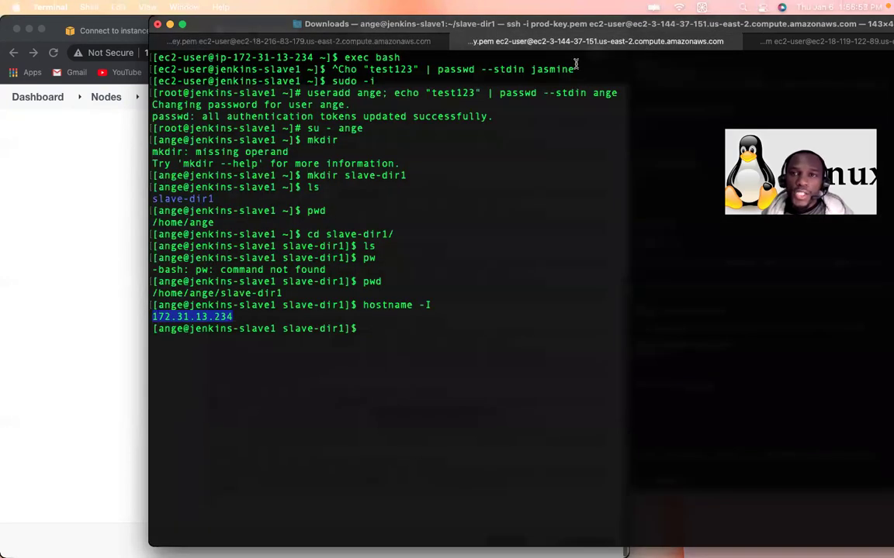
{"action": "left_click", "coordinate": [124, 260]}
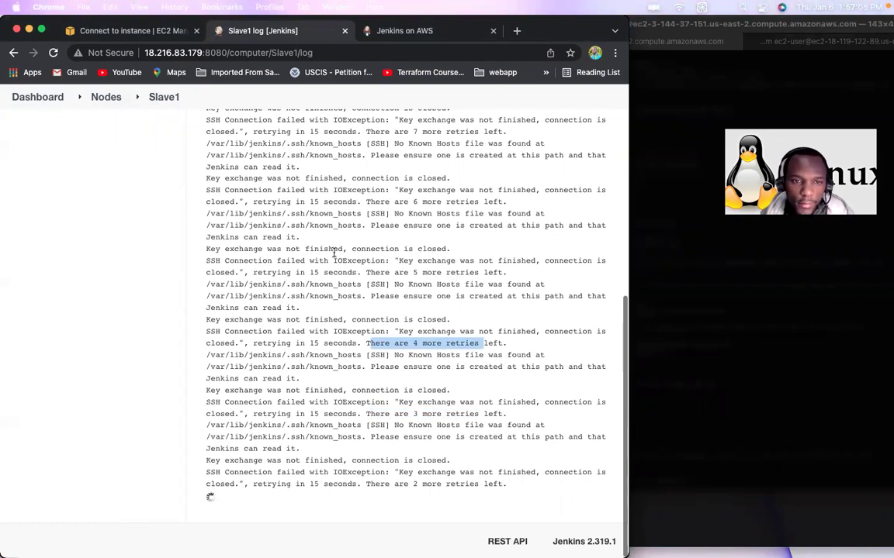
Step: Highlight the repeated key exchange and SSH Connection failed IOException errors before returning to the slave
{"action": "left_click_drag", "start_coordinate": [399, 260], "coordinate": [484, 260]}
{"action": "left_click_drag", "start_coordinate": [543, 261], "coordinate": [565, 259]}
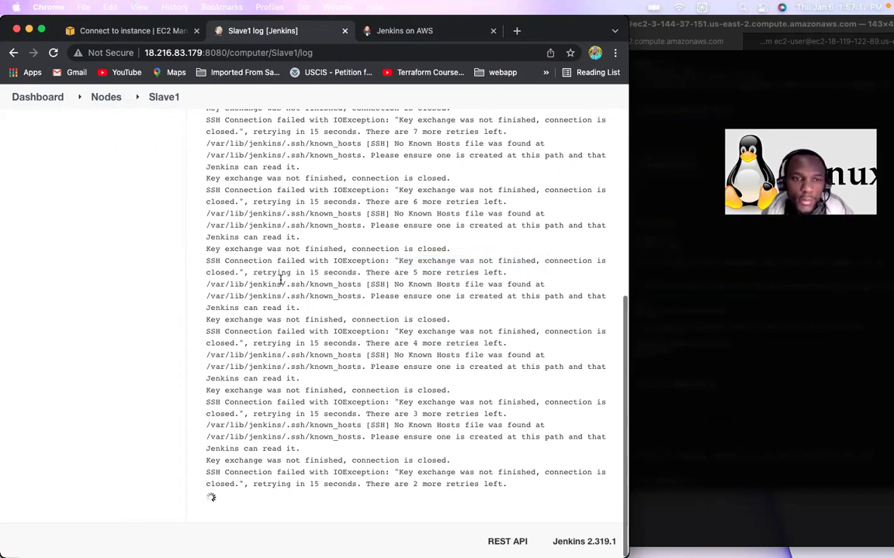
{"action": "left_click_drag", "start_coordinate": [545, 261], "coordinate": [359, 272]}
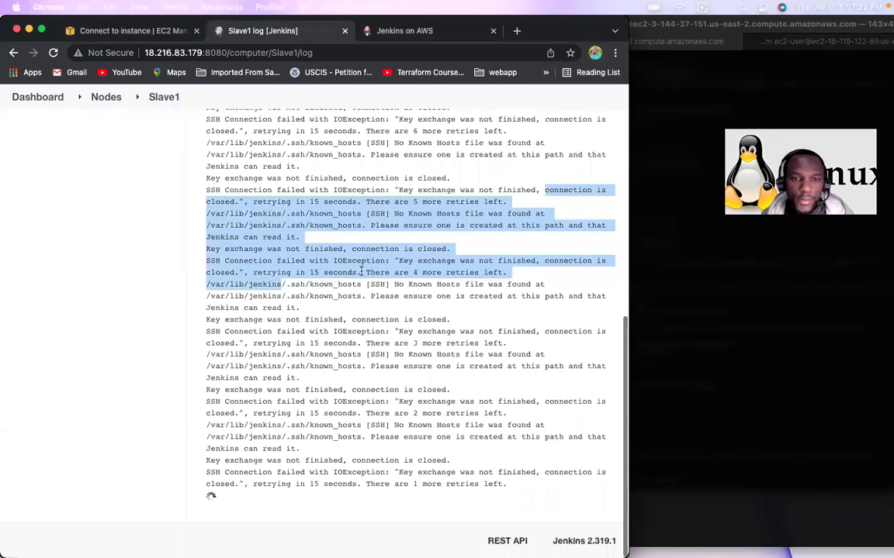
{"action": "left_click_drag", "start_coordinate": [396, 277], "coordinate": [437, 280]}
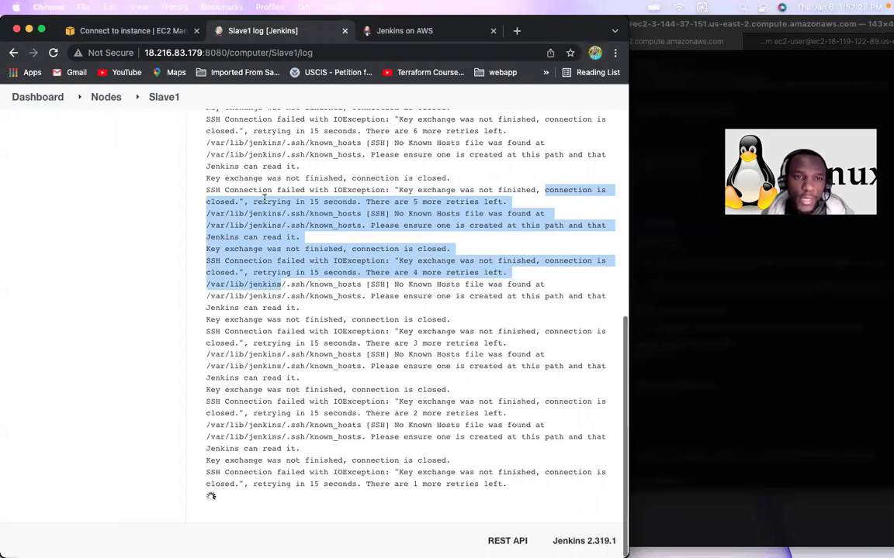
{"action": "left_click", "coordinate": [205, 190]}
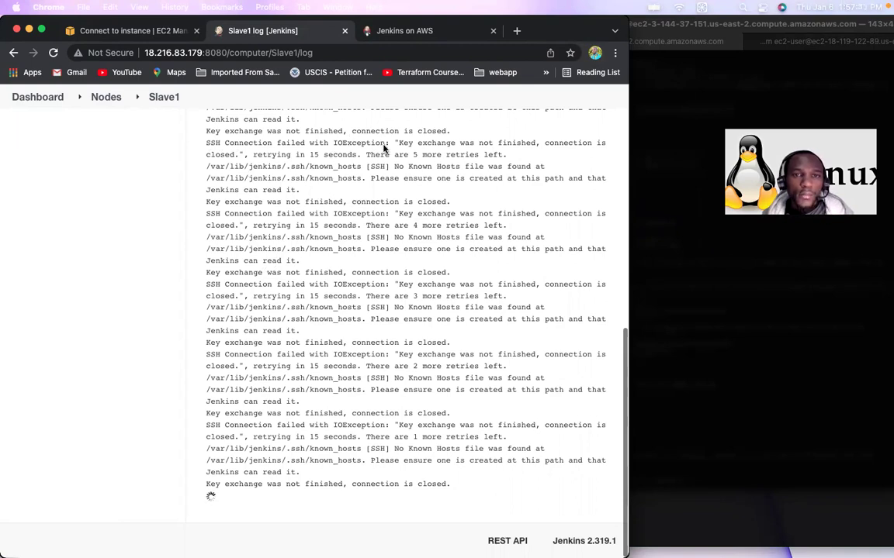
{"action": "left_click_drag", "start_coordinate": [206, 143], "coordinate": [380, 144]}
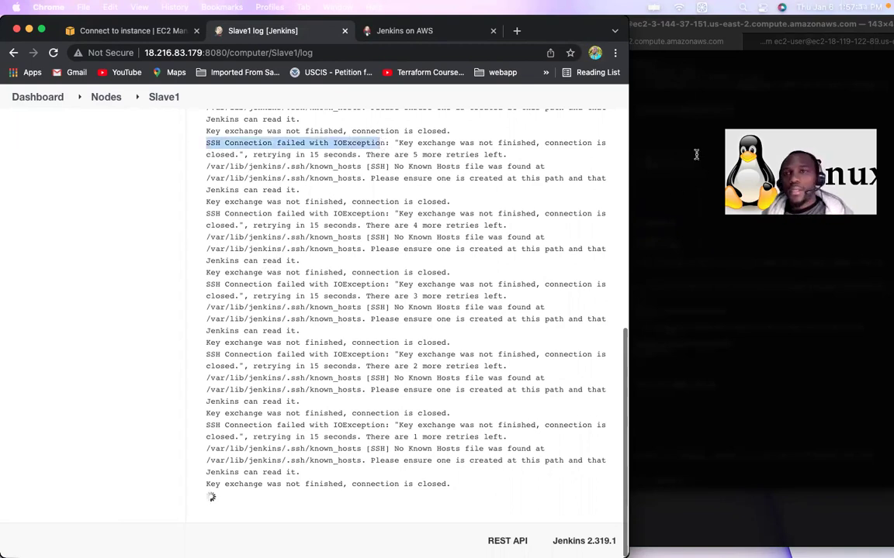
{"action": "left_click", "coordinate": [694, 152]}
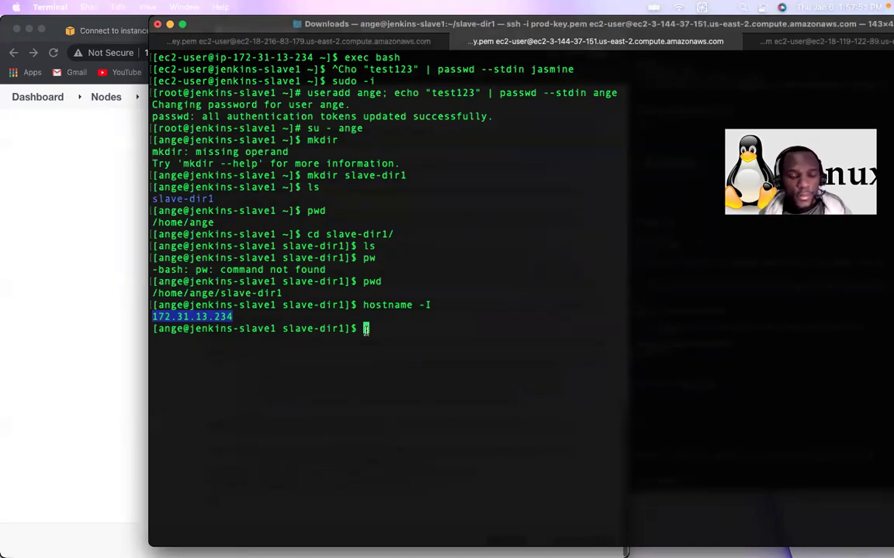
Step: Exit the build user's shell back to the root prompt on jenkins-slave1
{"action": "type", "text": "sudo"}
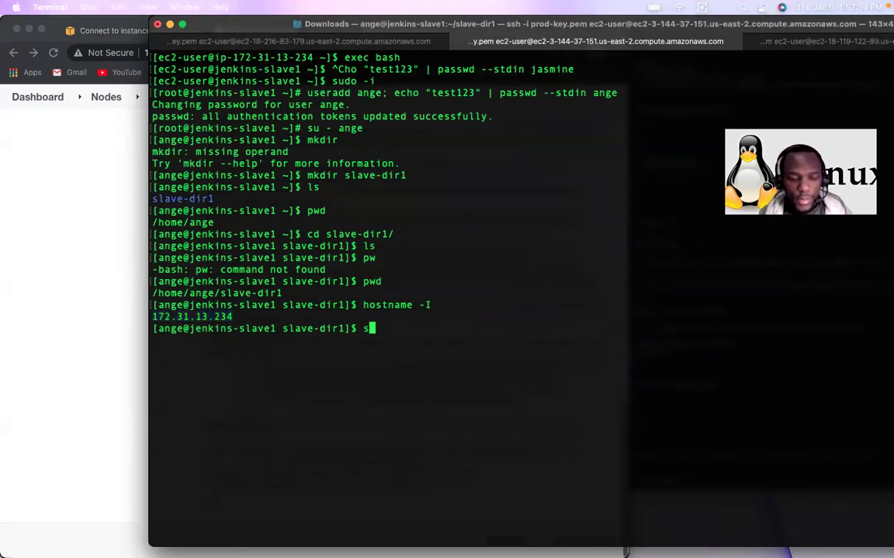
{"action": "key", "text": "BackSpace"}
{"action": "key", "text": "BackSpace"}
{"action": "key", "text": "BackSpace"}
{"action": "key", "text": "BackSpace"}
{"action": "key", "text": "BackSpace"}
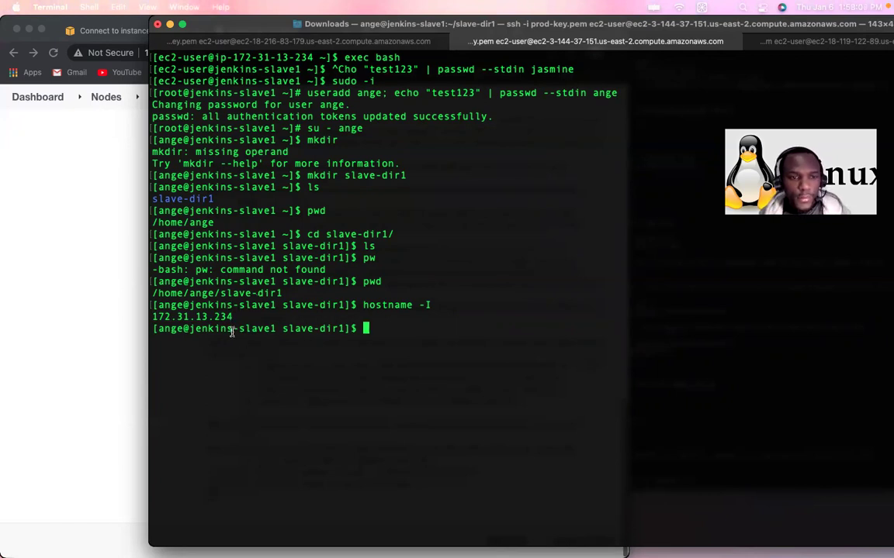
{"action": "type", "text": "exit"}
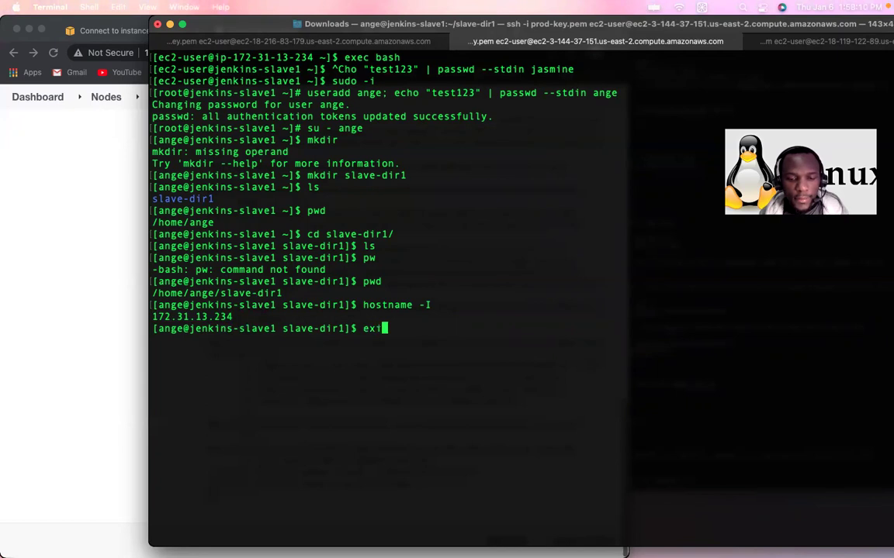
{"action": "key", "text": "Return"}
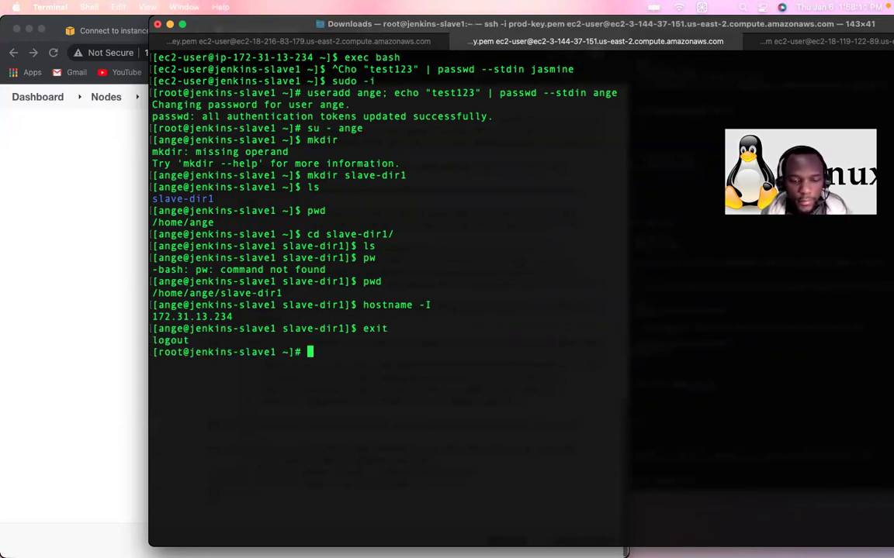
Step: Open /etc/ssh/sshd_config in vim using Tab completion
{"action": "type", "text": "vim /e"}
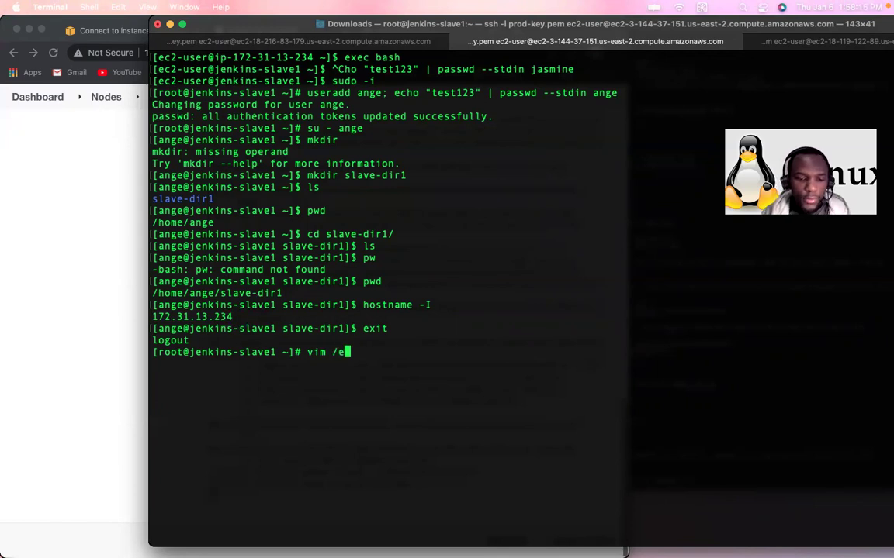
{"action": "type", "text": "tc/"}
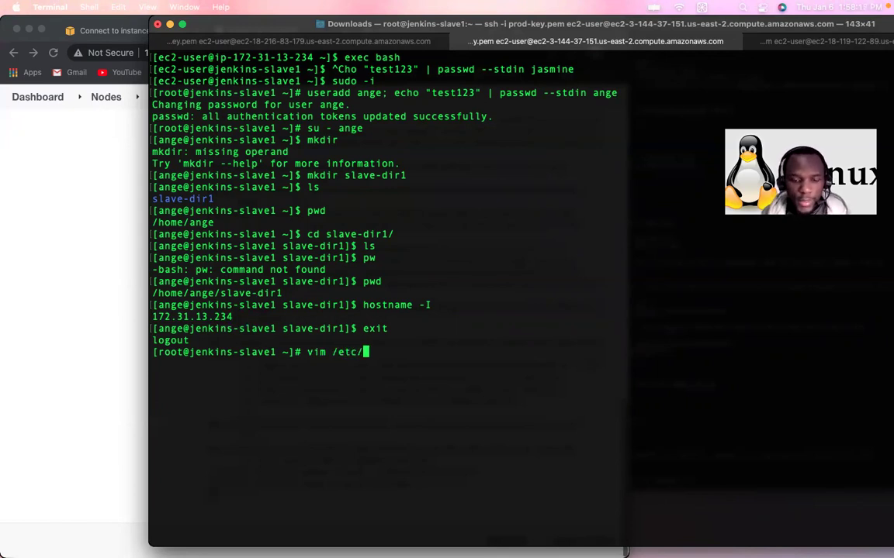
{"action": "type", "text": "ssh/"}
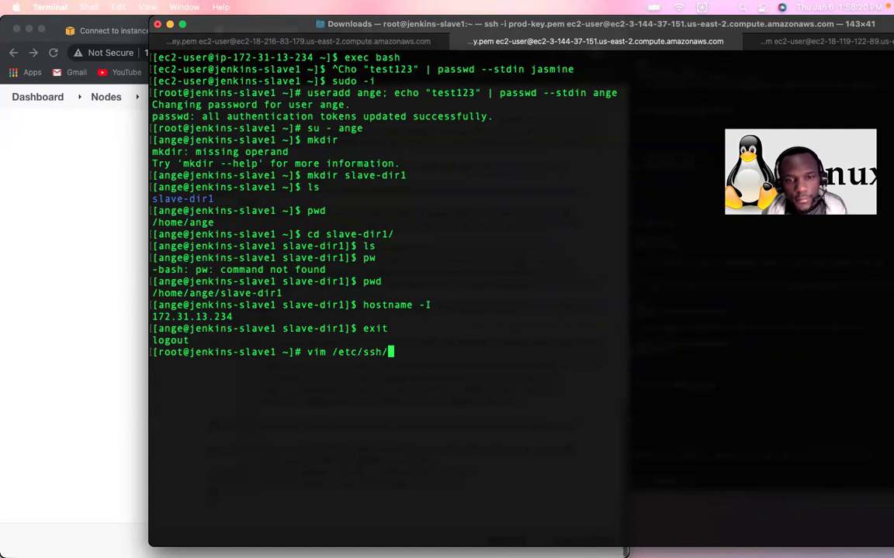
{"action": "type", "text": "sshd"}
{"action": "key", "text": "Tab"}
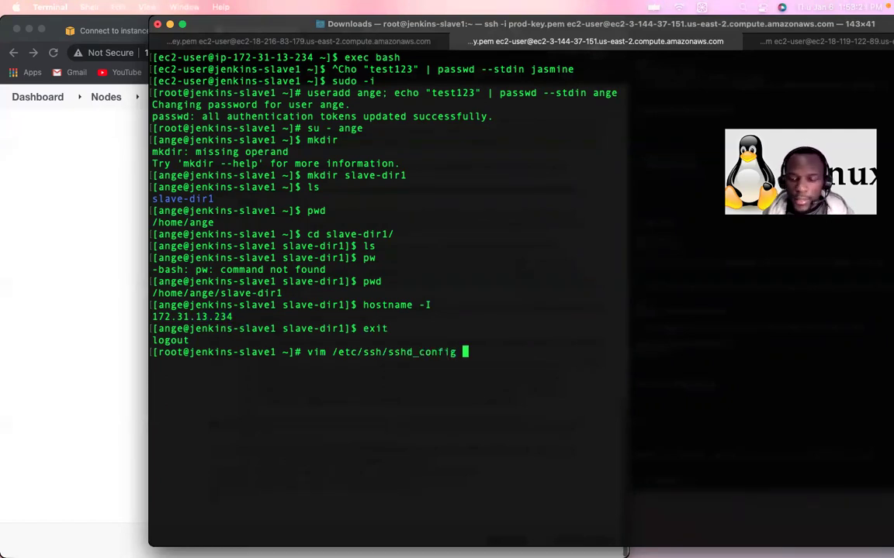
{"action": "key", "text": "Return"}
{"action": "left_click", "coordinate": [156, 68]}
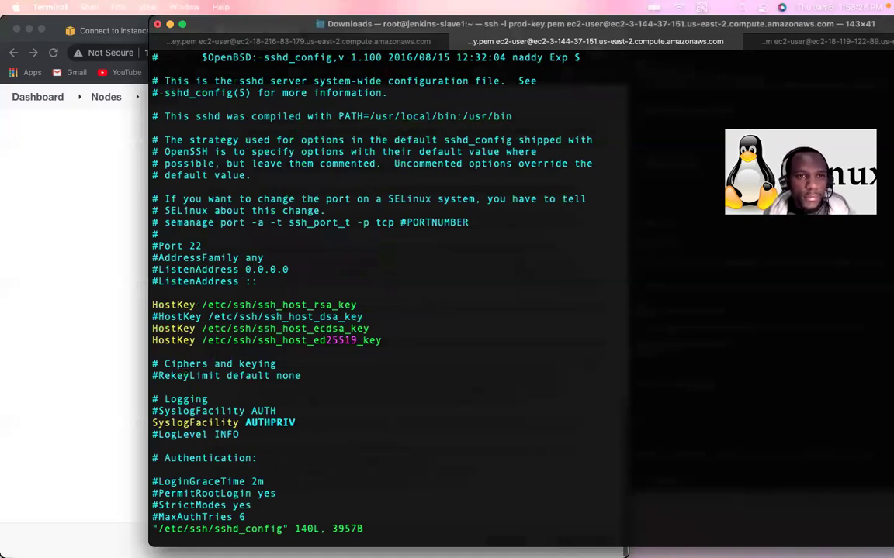
Step: Search /Pass in vim to reach the PasswordAuthentication lines
{"action": "type", "text": "/"}
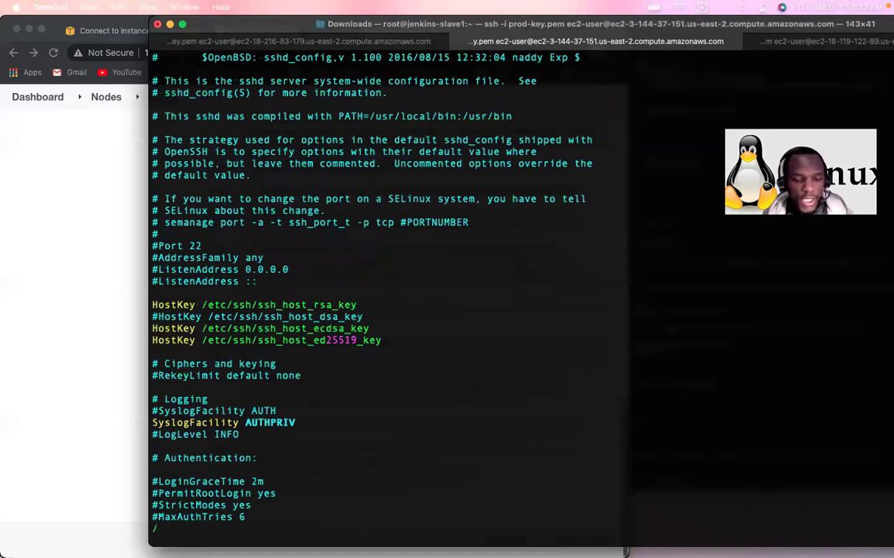
{"action": "type", "text": "P"}
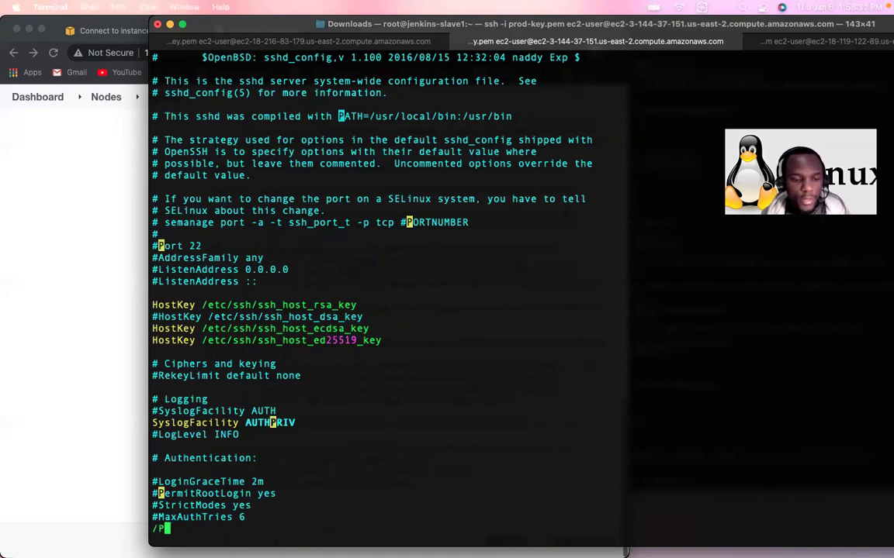
{"action": "type", "text": "ass"}
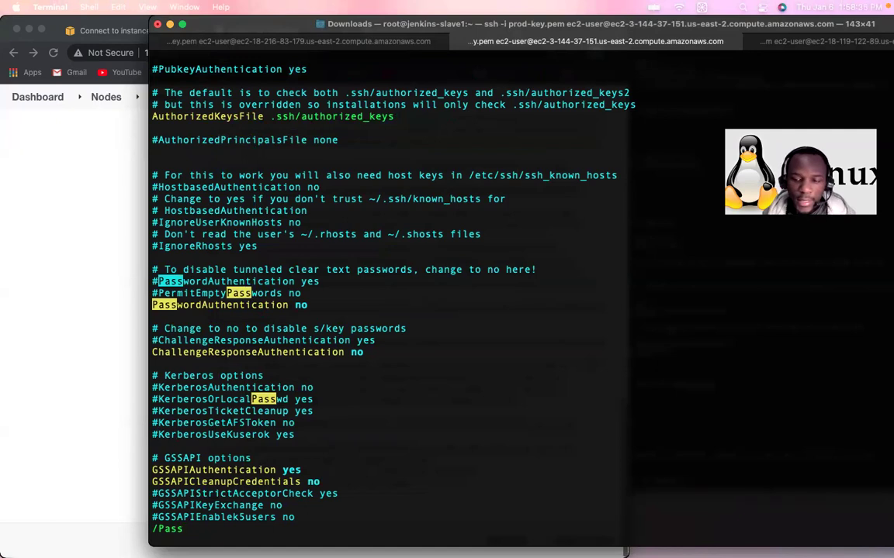
{"action": "key", "text": "Return"}
{"action": "key", "text": "Return"}
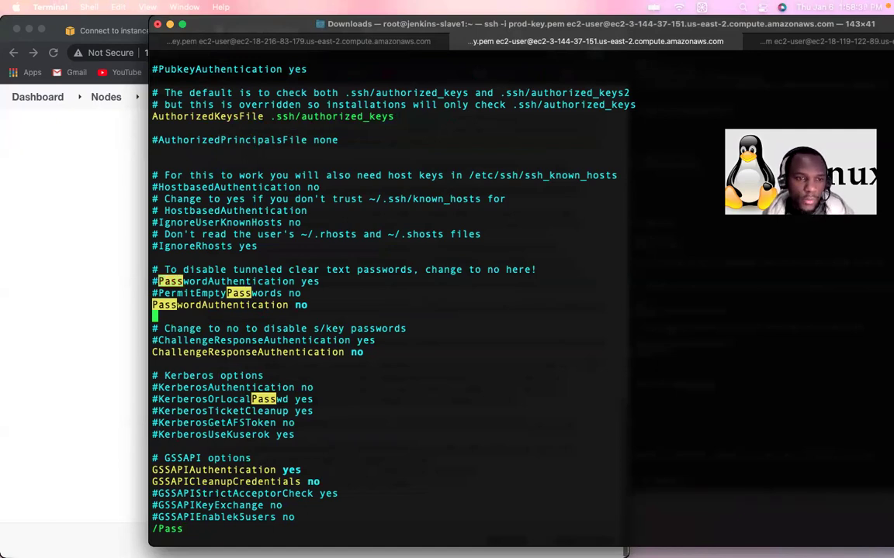
{"action": "key", "text": "Up"}
{"action": "key", "text": "Right"}
{"action": "key", "text": "Right"}
{"action": "key", "text": "Right"}
{"action": "key", "text": "Right"}
{"action": "key", "text": "Right"}
{"action": "key", "text": "Right"}
{"action": "key", "text": "Right"}
{"action": "key", "text": "Right"}
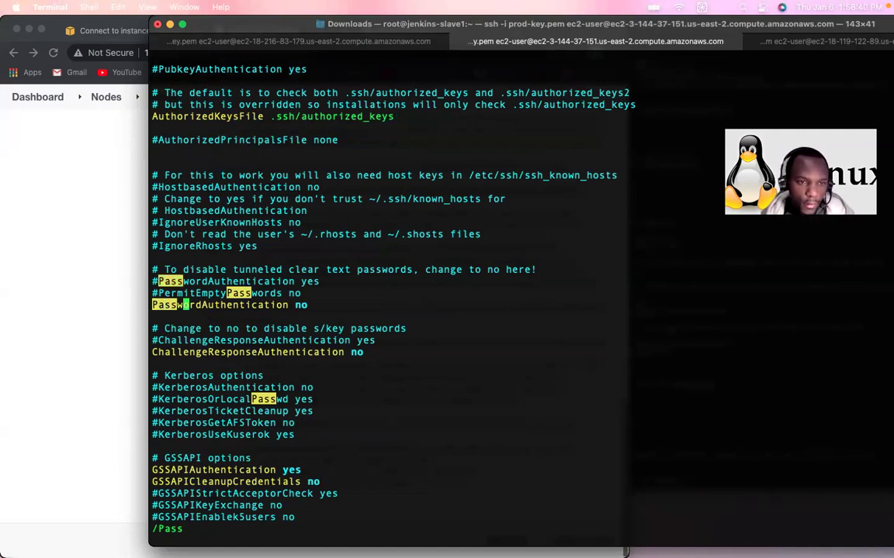
{"action": "key", "text": "Right"}
{"action": "key", "text": "Right"}
{"action": "key", "text": "Right"}
{"action": "key", "text": "Right"}
{"action": "key", "text": "Right"}
{"action": "key", "text": "Right"}
{"action": "key", "text": "Right"}
{"action": "key", "text": "Right"}
{"action": "key", "text": "Right"}
{"action": "key", "text": "Right"}
{"action": "key", "text": "Right"}
{"action": "key", "text": "Right"}
{"action": "key", "text": "Right"}
{"action": "key", "text": "Right"}
{"action": "key", "text": "Right"}
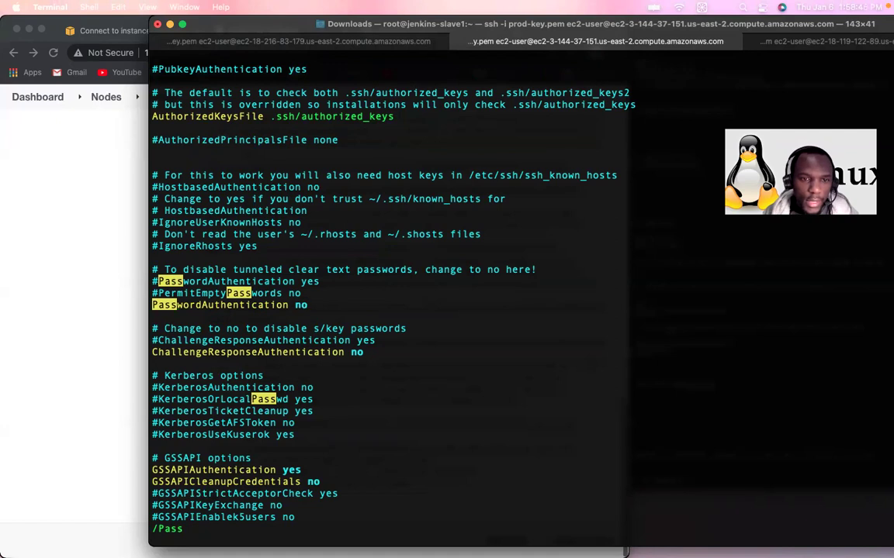
Step: Comment out PasswordAuthentication no, uncomment PasswordAuthentication yes, and save with :wq
{"action": "key", "text": "i"}
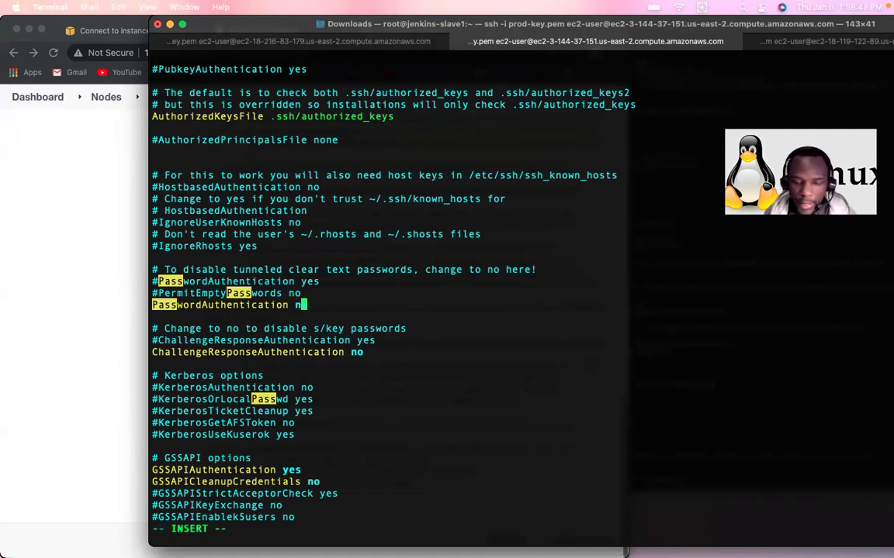
{"action": "key", "text": "Left"}
{"action": "key", "text": "Left"}
{"action": "key", "text": "Left"}
{"action": "key", "text": "Left"}
{"action": "key", "text": "Left"}
{"action": "key", "text": "Left"}
{"action": "key", "text": "Left"}
{"action": "key", "text": "Left"}
{"action": "key", "text": "Left"}
{"action": "key", "text": "Left"}
{"action": "key", "text": "Left"}
{"action": "key", "text": "Left"}
{"action": "key", "text": "Left"}
{"action": "key", "text": "Left"}
{"action": "key", "text": "Left"}
{"action": "key", "text": "Left"}
{"action": "key", "text": "Left"}
{"action": "key", "text": "Left"}
{"action": "key", "text": "Left"}
{"action": "key", "text": "Left"}
{"action": "key", "text": "Left"}
{"action": "key", "text": "Left"}
{"action": "key", "text": "Left"}
{"action": "key", "text": "Left"}
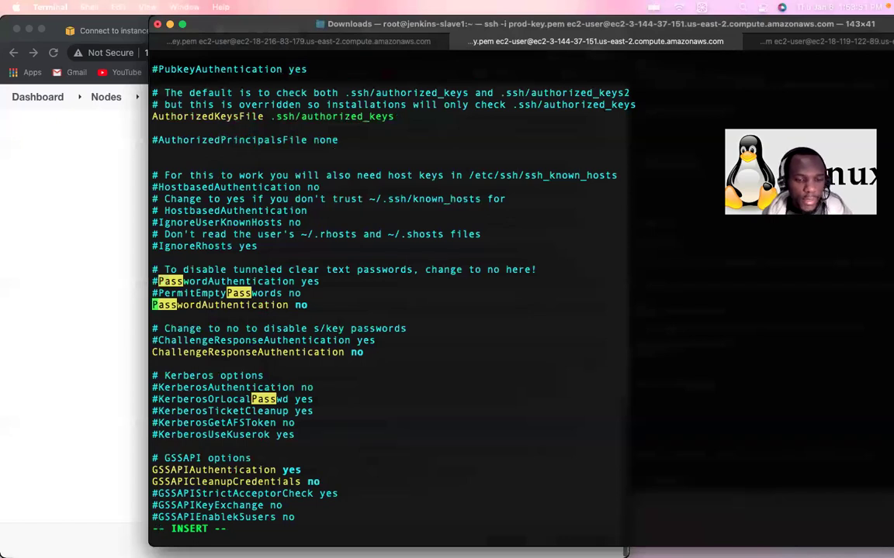
{"action": "type", "text": "#"}
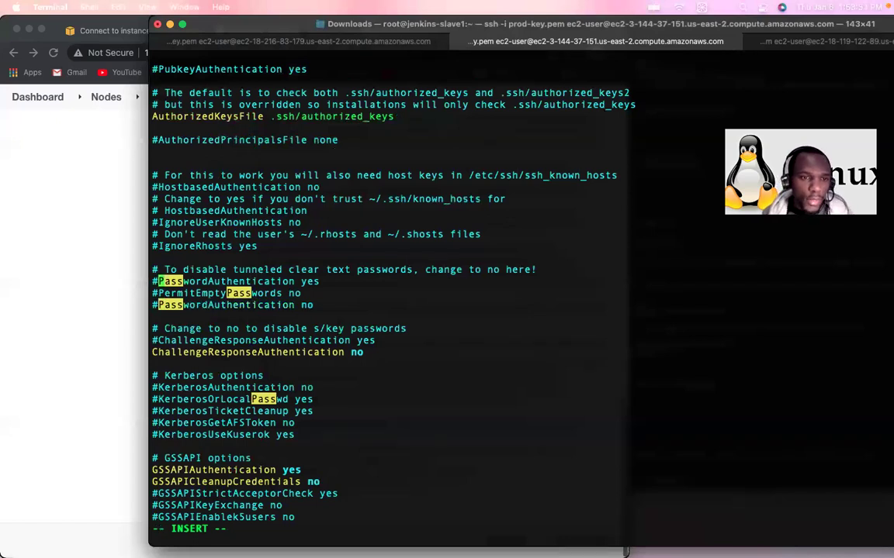
{"action": "key", "text": "Delete"}
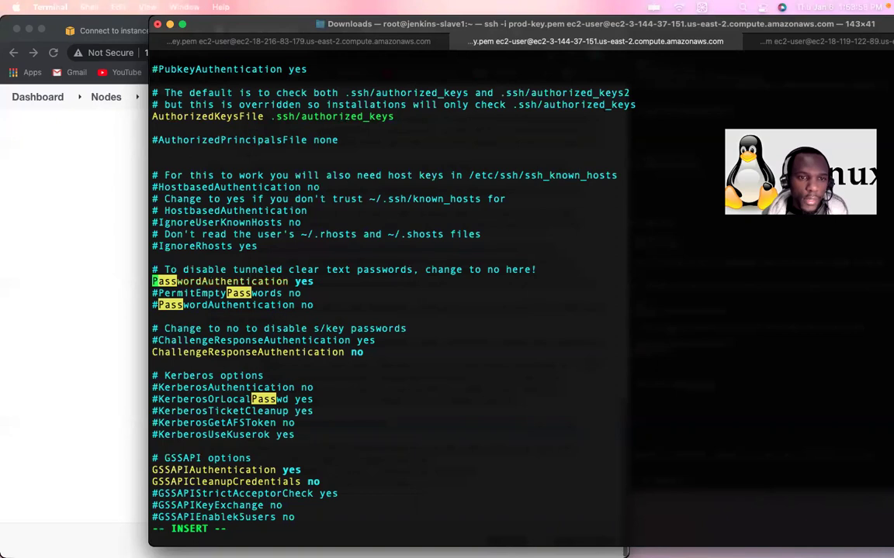
{"action": "key", "text": "Escape"}
{"action": "type", "text": ":wq"}
{"action": "key", "text": "Return"}
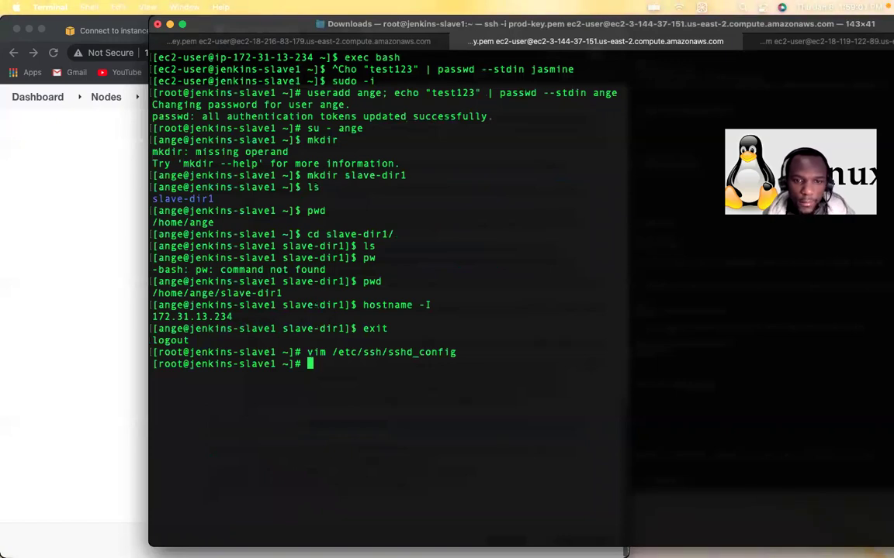
Step: Run 'systemctl reload sshd' as root so password logins apply, then return to Jenkins
{"action": "key", "text": "Up"}
{"action": "key", "text": "Down"}
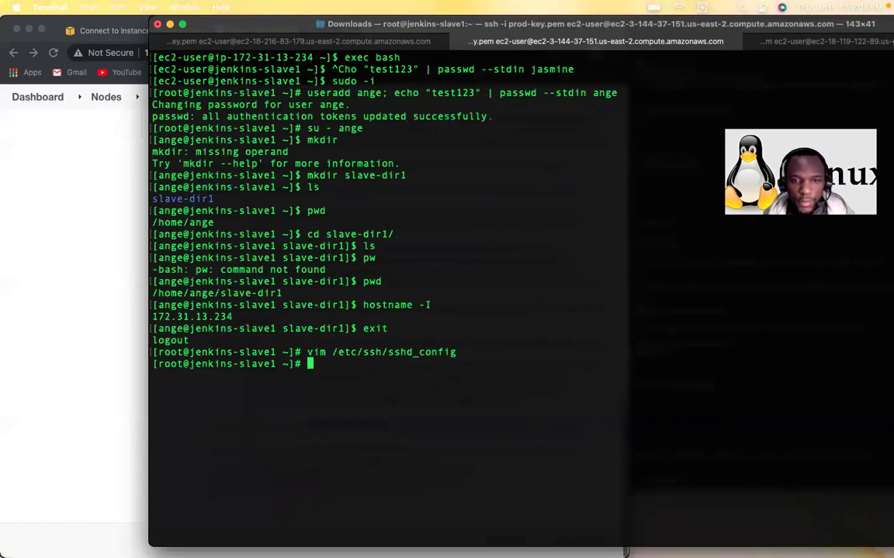
{"action": "type", "text": "syst"}
{"action": "key", "text": "BackSpace"}
{"action": "key", "text": "BackSpace"}
{"action": "key", "text": "BackSpace"}
{"action": "key", "text": "BackSpace"}
{"action": "type", "text": "sys"}
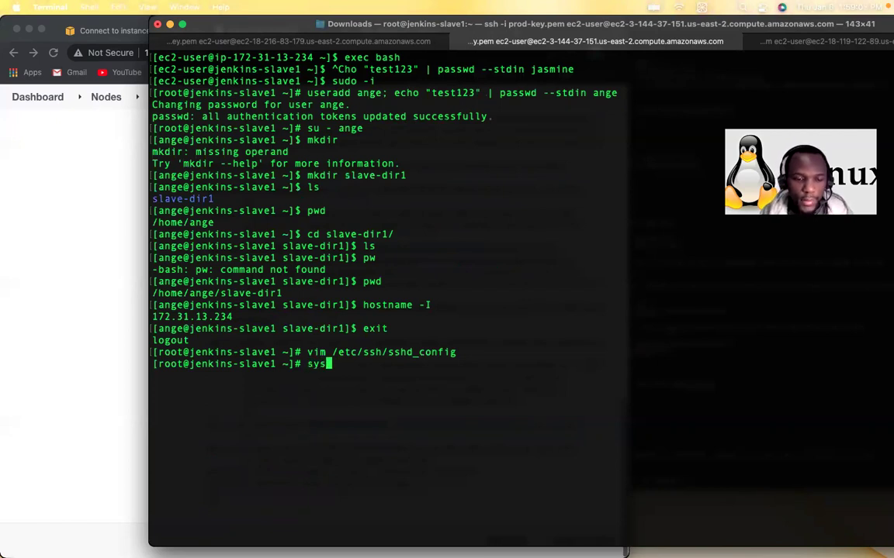
{"action": "type", "text": "temctl reload "}
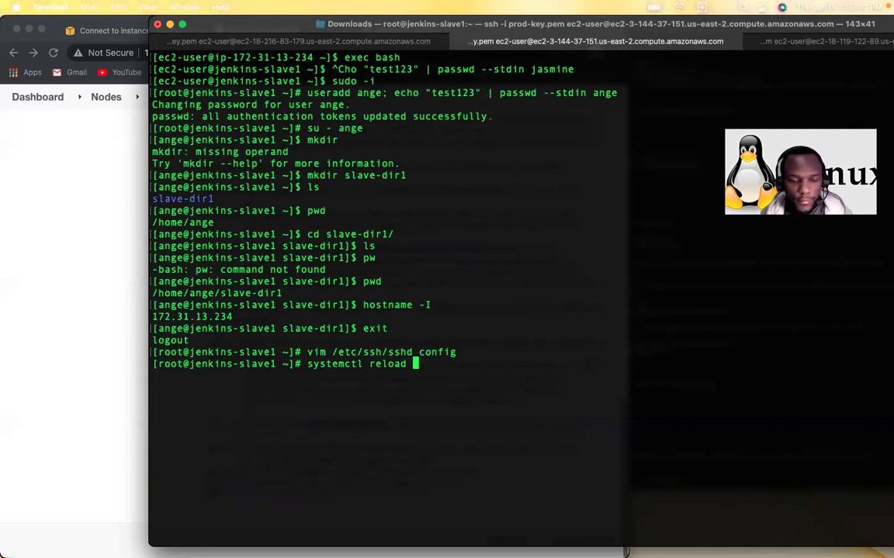
{"action": "type", "text": "sshd"}
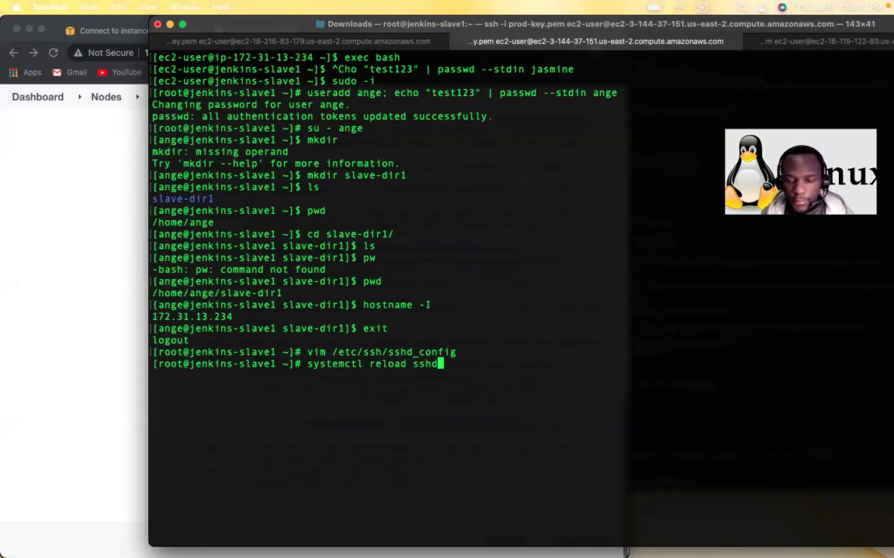
{"action": "key", "text": "Return"}
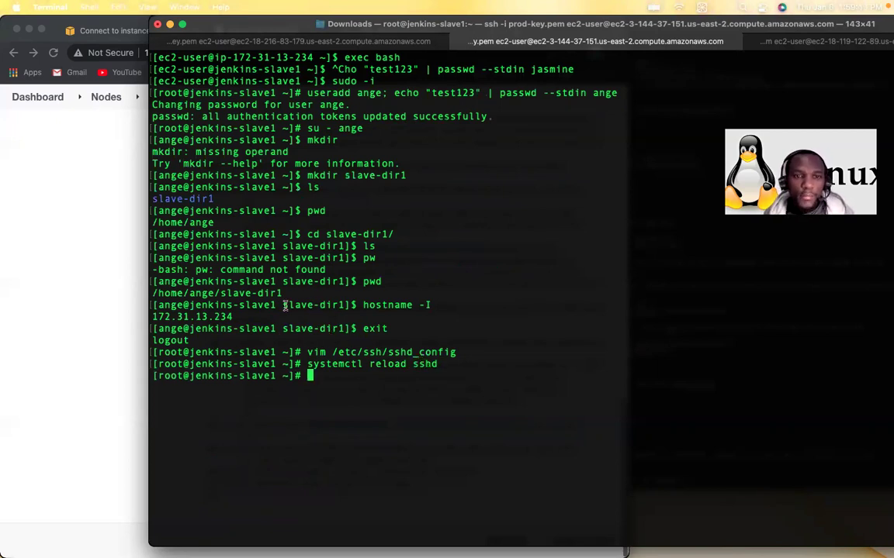
{"action": "left_click", "coordinate": [120, 237]}
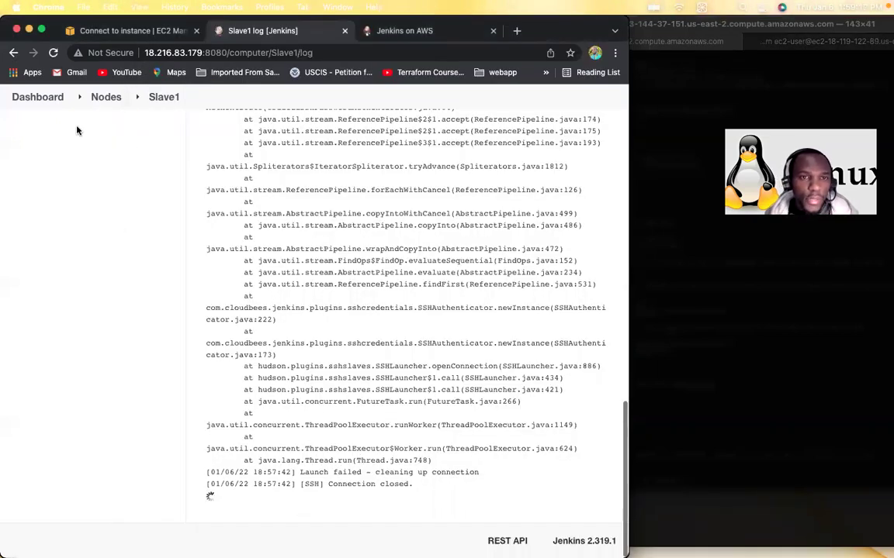
Step: Relaunch the Slave1 agent from its page in the Jenkins Nodes list
{"action": "left_click", "coordinate": [107, 101]}
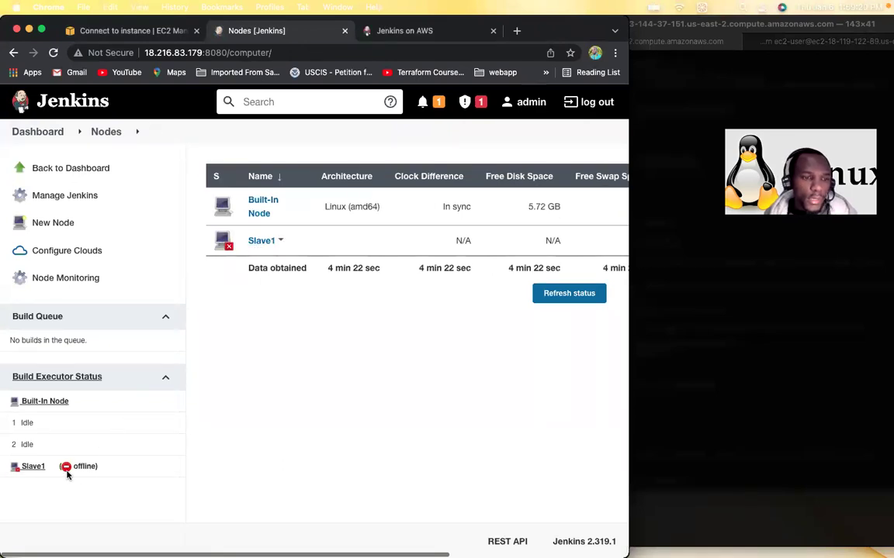
{"action": "left_click", "coordinate": [263, 241]}
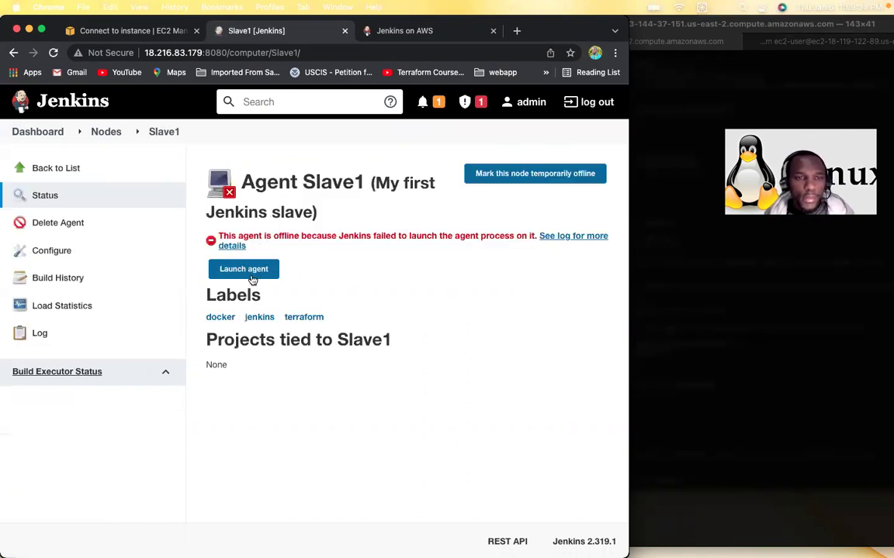
{"action": "left_click", "coordinate": [244, 270]}
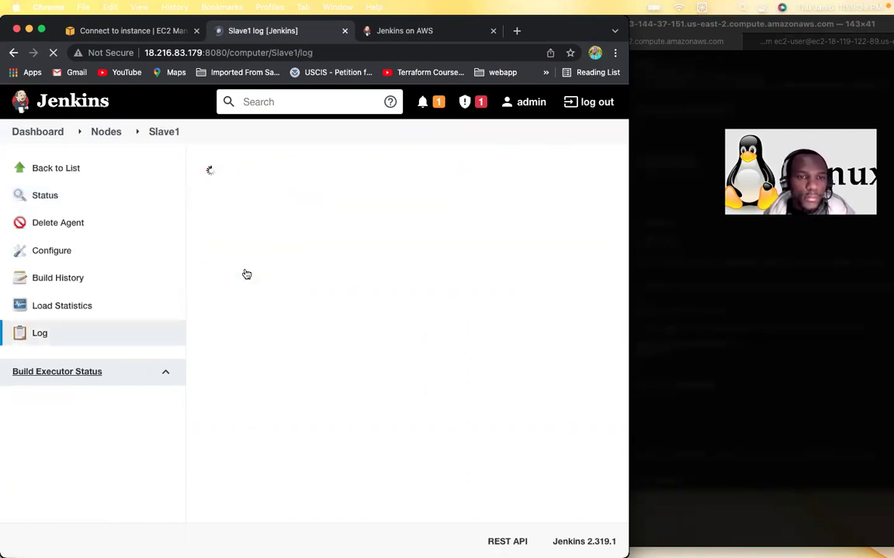
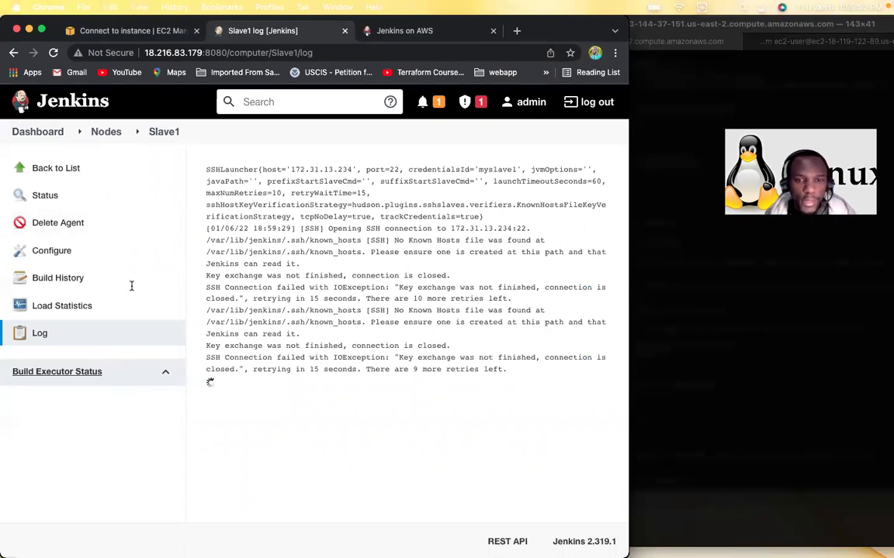
Step: Mark the Slave1 node temporarily offline from its status page
{"action": "left_click", "coordinate": [100, 136]}
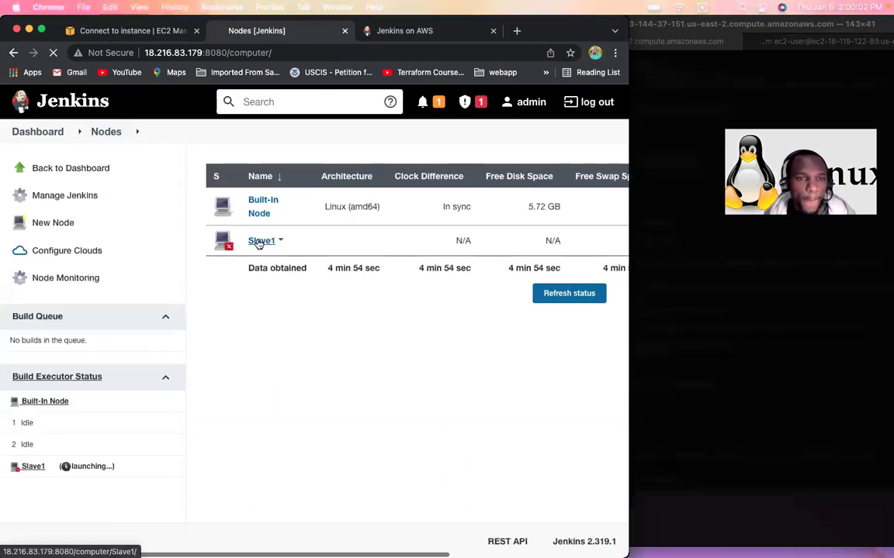
{"action": "left_click", "coordinate": [259, 242]}
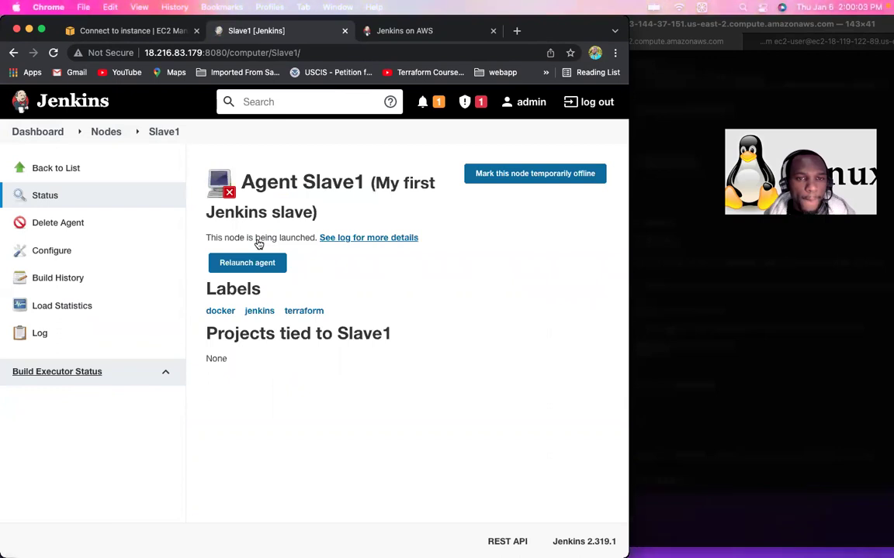
{"action": "left_click", "coordinate": [517, 174]}
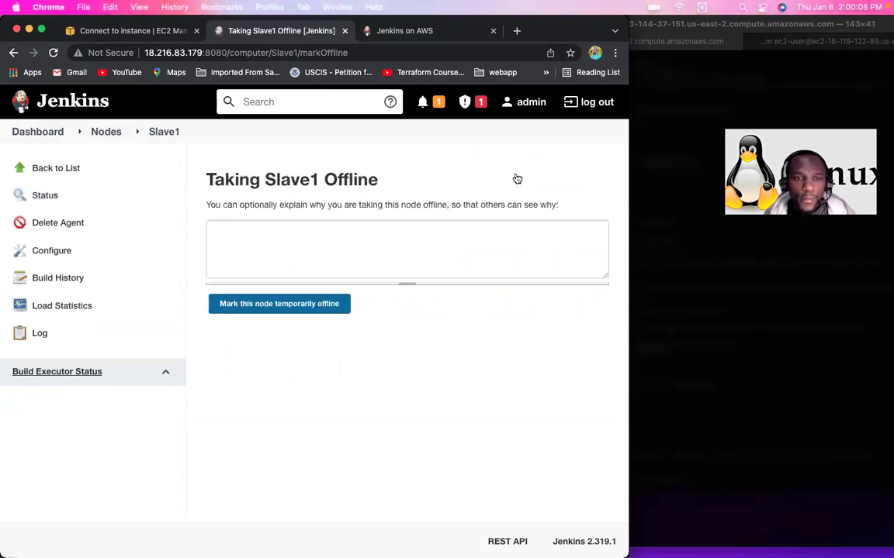
{"action": "left_click", "coordinate": [269, 310]}
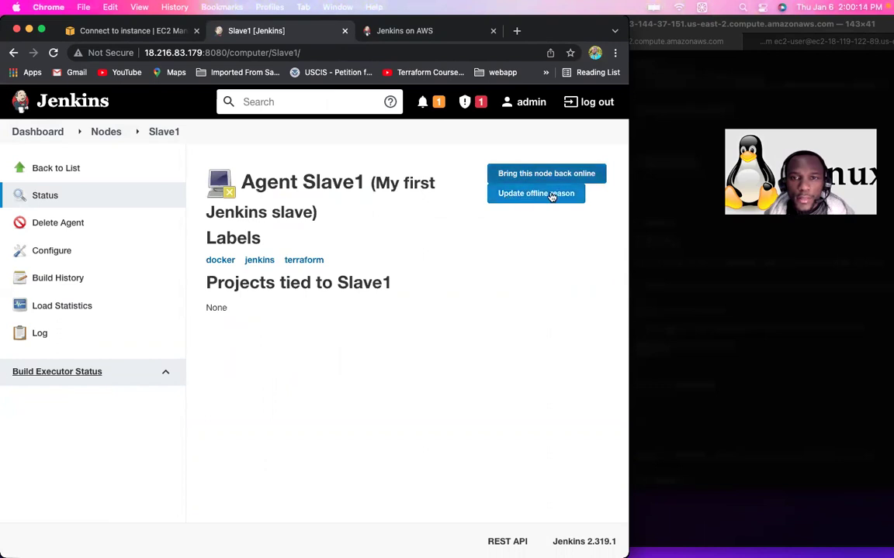
Step: Bring Slave1 back online, relaunch it, and select the missing known_hosts path in its log
{"action": "left_click", "coordinate": [569, 175]}
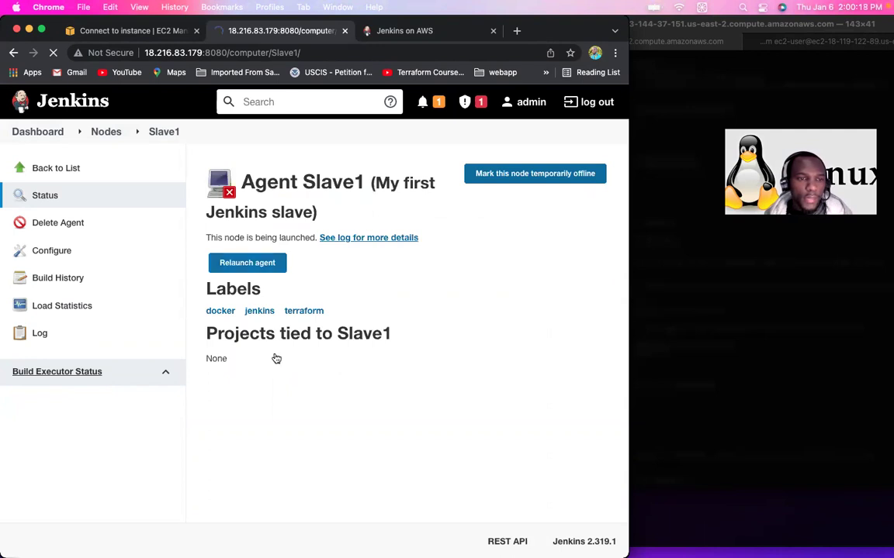
{"action": "left_click", "coordinate": [248, 265]}
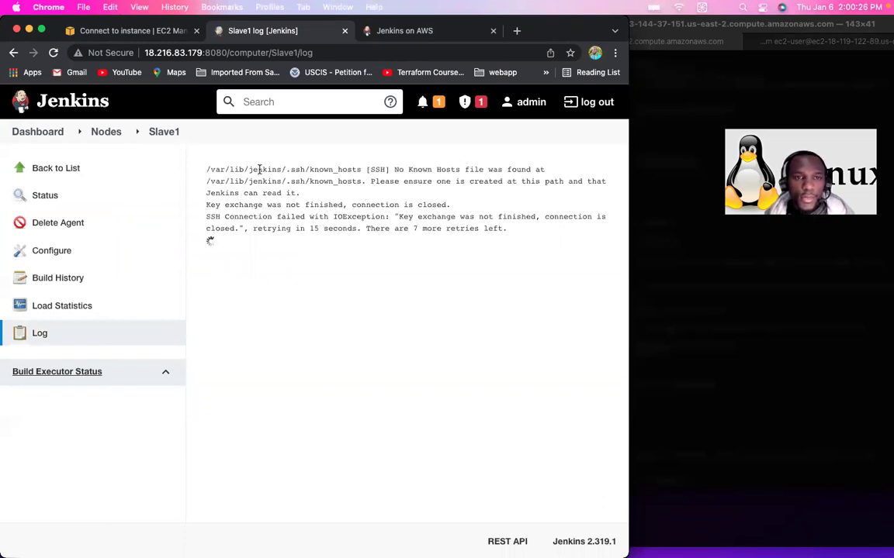
{"action": "left_click_drag", "start_coordinate": [207, 169], "coordinate": [369, 170]}
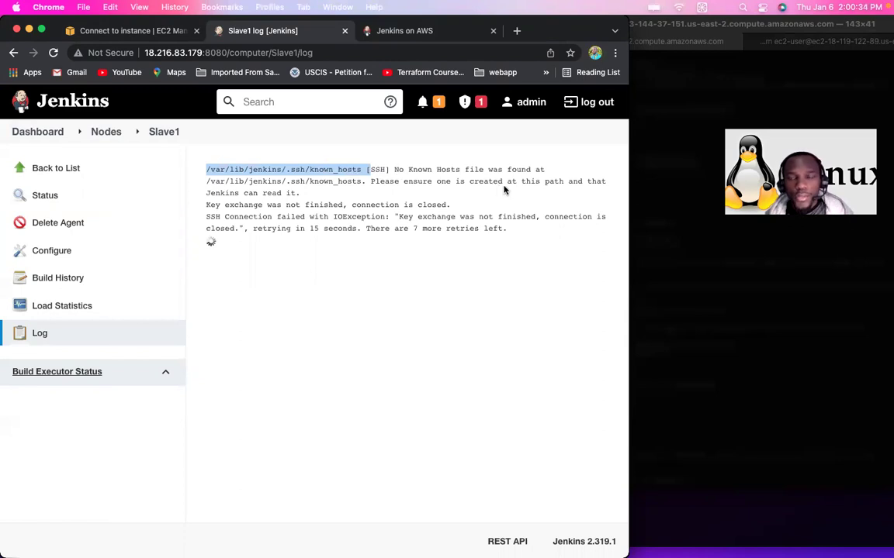
{"action": "left_click", "coordinate": [702, 92]}
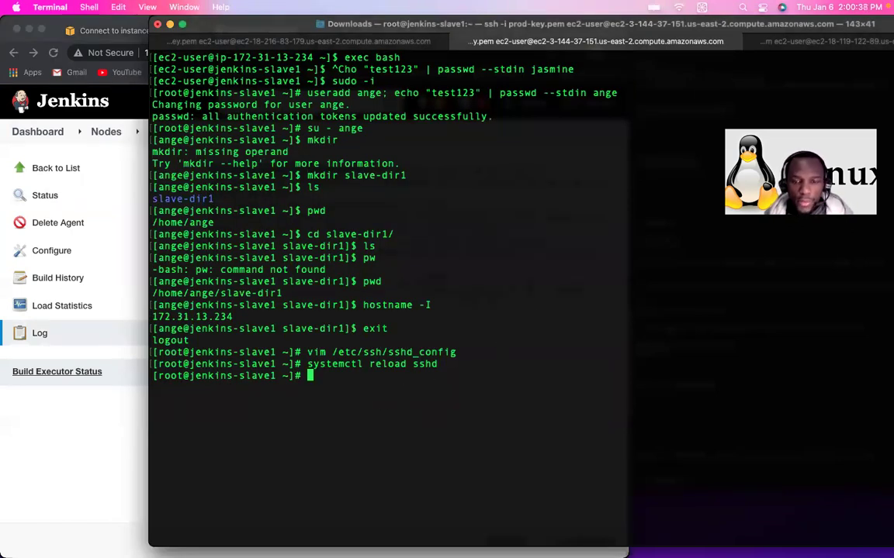
Step: Copy the full ssh-keyscan known_hosts command from the Jenkins master setup notes
{"action": "mouse_move", "coordinate": [503, 545]}
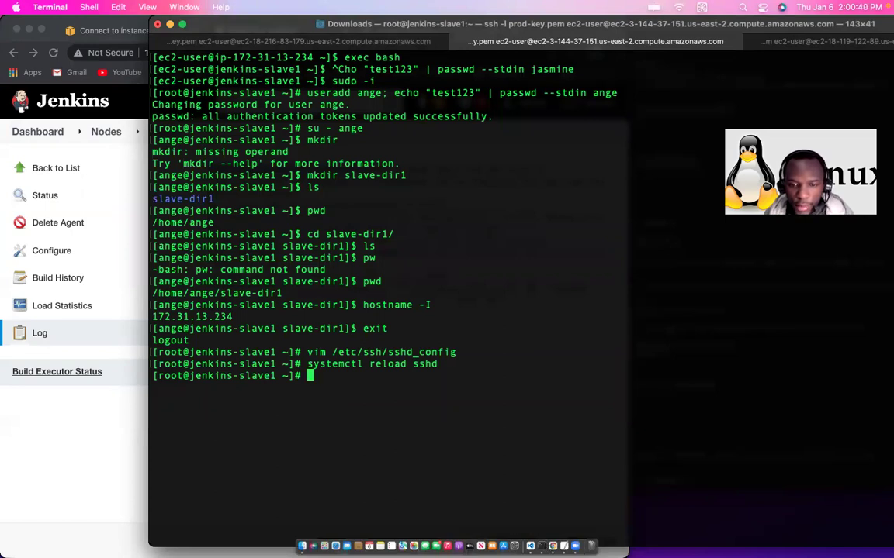
{"action": "left_click", "coordinate": [563, 546]}
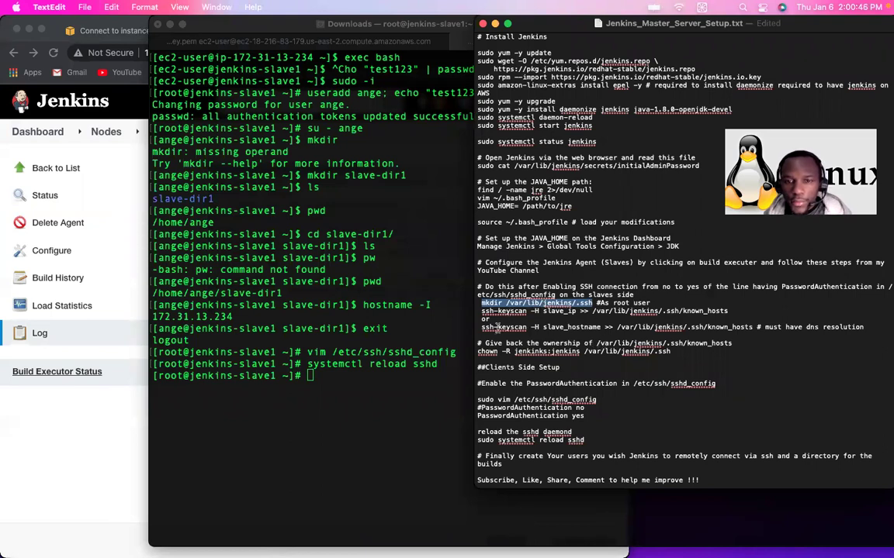
{"action": "left_click_drag", "start_coordinate": [480, 311], "coordinate": [579, 311]}
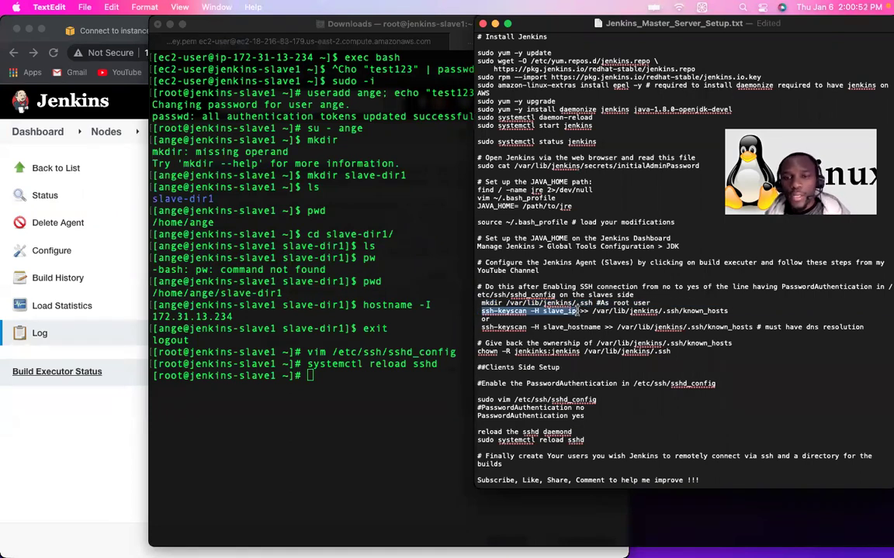
{"action": "left_click_drag", "start_coordinate": [578, 310], "coordinate": [727, 311]}
{"action": "key", "text": "super+c"}
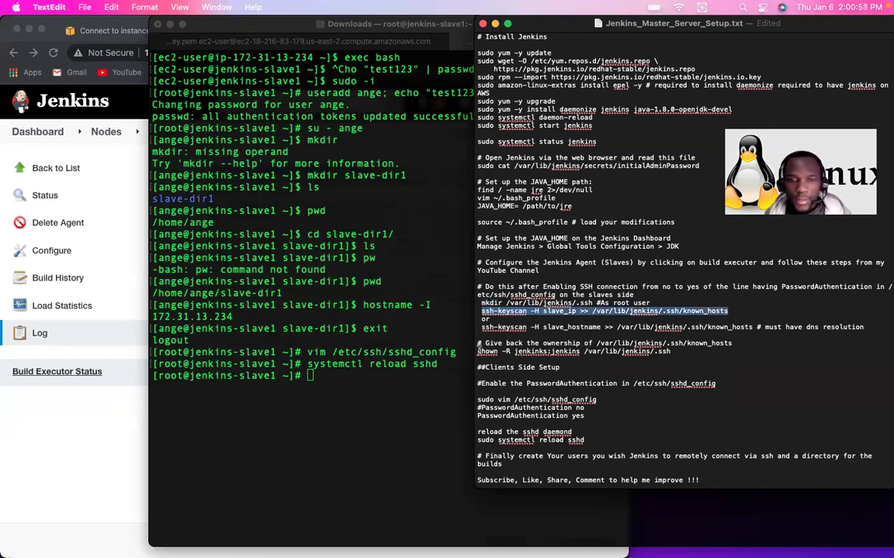
Step: Paste the command at the slave1 prompt, trim its last character, and cancel it unrun
{"action": "left_click", "coordinate": [395, 389]}
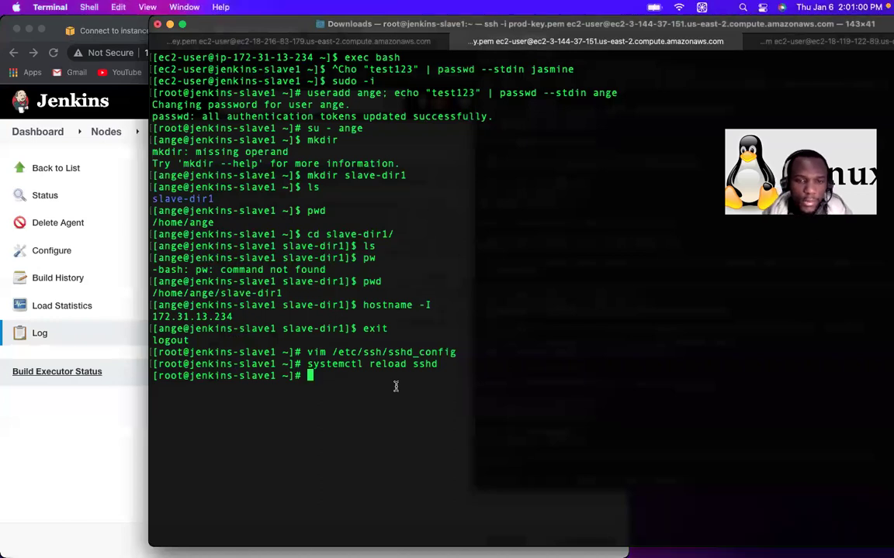
{"action": "key", "text": "super+v"}
{"action": "key", "text": "BackSpace"}
{"action": "key", "text": "ctrl+c"}
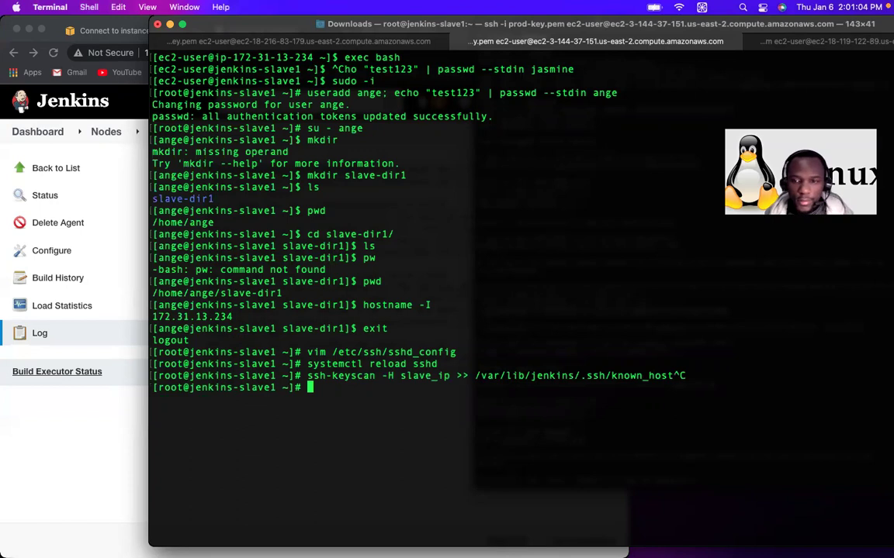
Step: Paste the ssh-keyscan command on jenkins-master and erase its slave_ip placeholder
{"action": "left_click", "coordinate": [308, 41]}
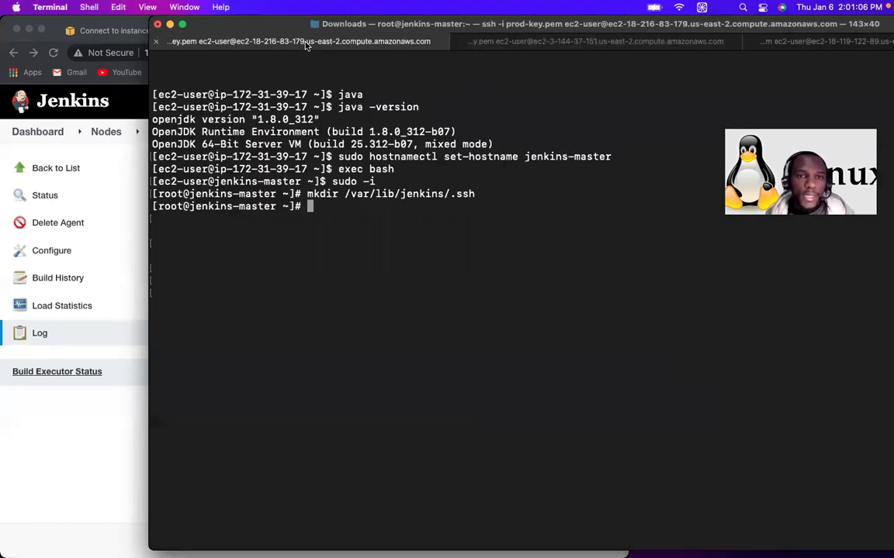
{"action": "key", "text": "super+v"}
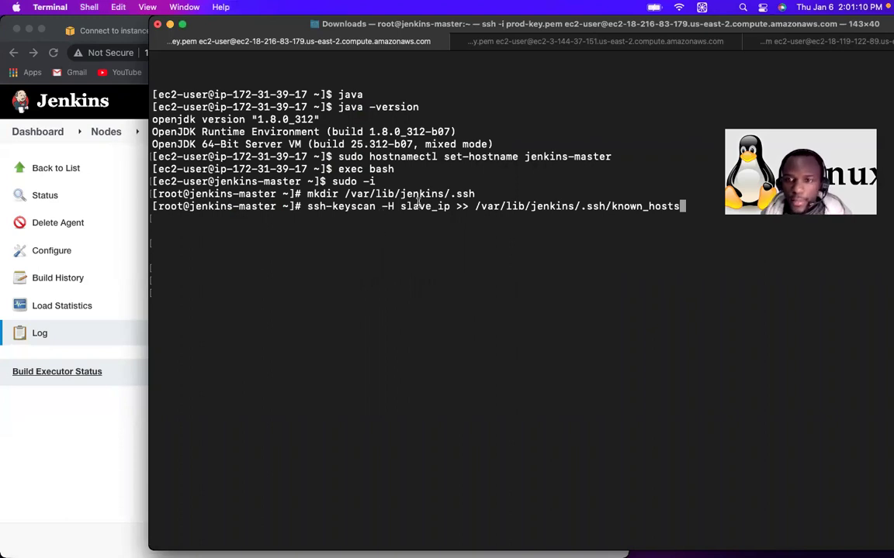
{"action": "key", "text": "Left"}
{"action": "key", "text": "Left"}
{"action": "key", "text": "Left"}
{"action": "key", "text": "Left"}
{"action": "key", "text": "Left"}
{"action": "key", "text": "Left"}
{"action": "key", "text": "Left"}
{"action": "key", "text": "Left"}
{"action": "key", "text": "Left"}
{"action": "key", "text": "Left"}
{"action": "key", "text": "Left"}
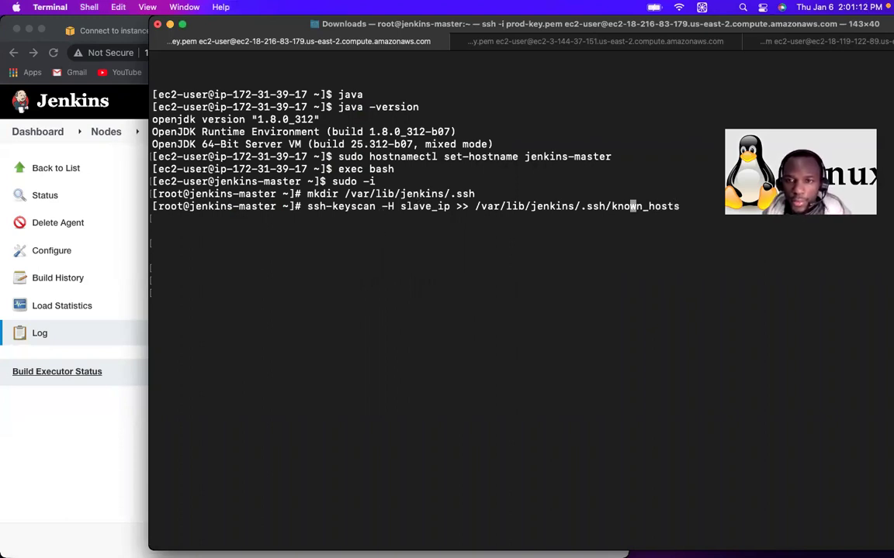
{"action": "key", "text": "Left"}
{"action": "key", "text": "Left"}
{"action": "key", "text": "Left"}
{"action": "key", "text": "Left"}
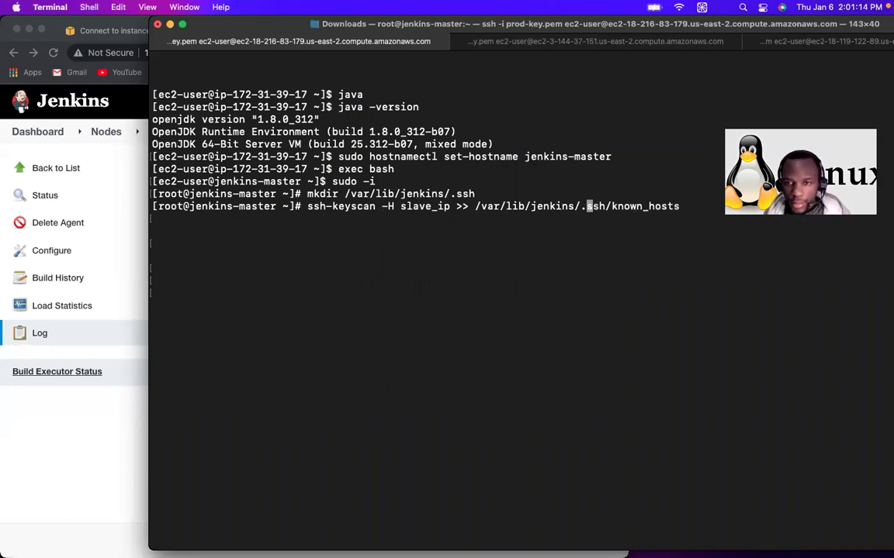
{"action": "key", "text": "Right"}
{"action": "key", "text": "Right"}
{"action": "key", "text": "Right"}
{"action": "key", "text": "Right"}
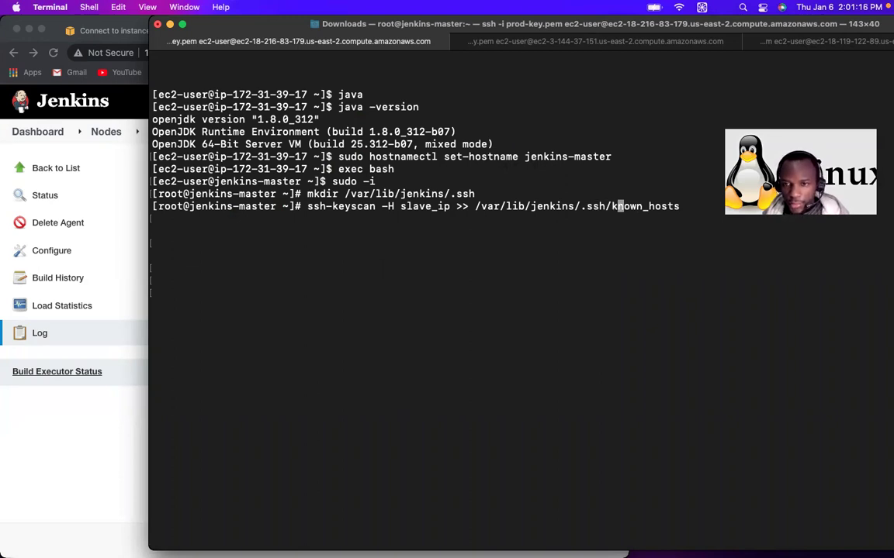
{"action": "key", "text": "Left"}
{"action": "key", "text": "Left"}
{"action": "key", "text": "Left"}
{"action": "key", "text": "Left"}
{"action": "key", "text": "Left"}
{"action": "key", "text": "Left"}
{"action": "key", "text": "Left"}
{"action": "key", "text": "Left"}
{"action": "key", "text": "Left"}
{"action": "key", "text": "Left"}
{"action": "key", "text": "Left"}
{"action": "key", "text": "Left"}
{"action": "key", "text": "Left"}
{"action": "key", "text": "Left"}
{"action": "key", "text": "Left"}
{"action": "key", "text": "Left"}
{"action": "key", "text": "Left"}
{"action": "key", "text": "Left"}
{"action": "key", "text": "Left"}
{"action": "key", "text": "Left"}
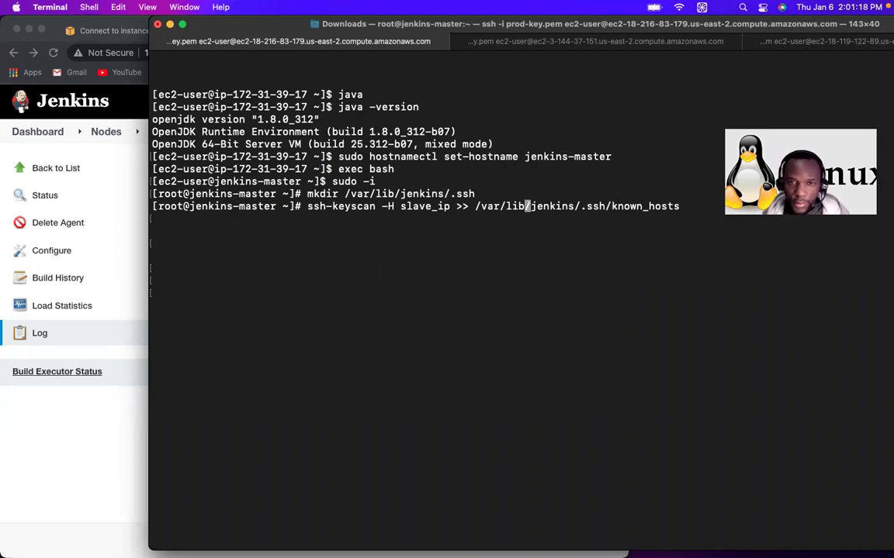
{"action": "key", "text": "Left"}
{"action": "key", "text": "Left"}
{"action": "key", "text": "Left"}
{"action": "key", "text": "Left"}
{"action": "key", "text": "Left"}
{"action": "key", "text": "Left"}
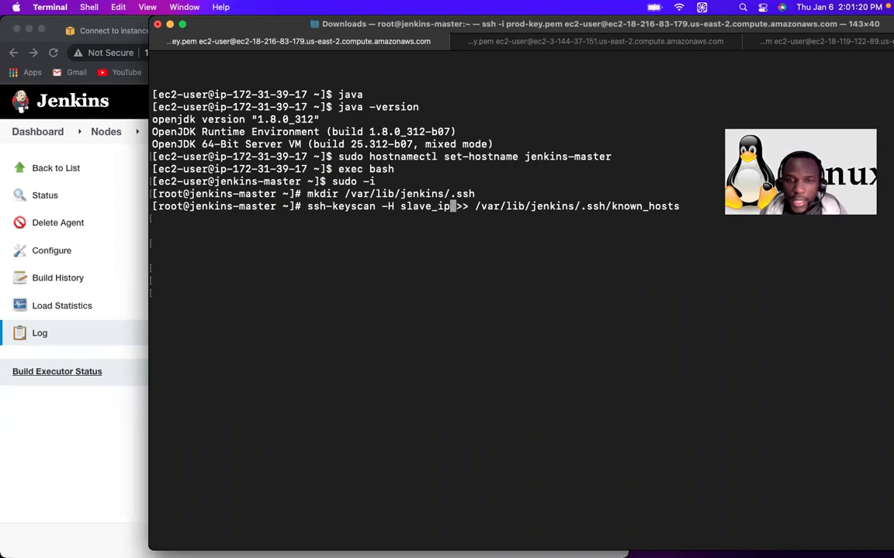
{"action": "key", "text": "BackSpace"}
{"action": "key", "text": "BackSpace"}
{"action": "key", "text": "BackSpace"}
{"action": "key", "text": "BackSpace"}
{"action": "key", "text": "BackSpace"}
{"action": "key", "text": "BackSpace"}
{"action": "key", "text": "BackSpace"}
{"action": "key", "text": "BackSpace"}
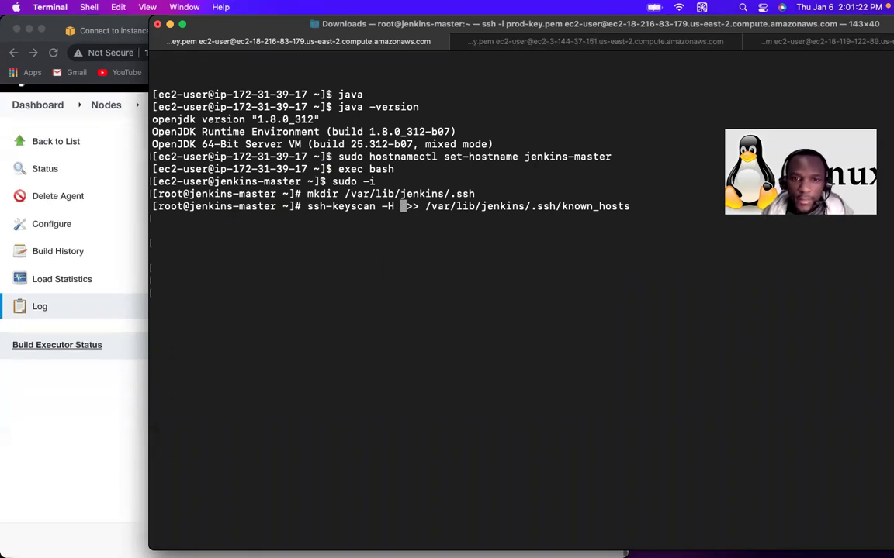
Step: Insert the slave address 172.31.13.234 and run the scan to append its keys to known_hosts
{"action": "left_click", "coordinate": [598, 41]}
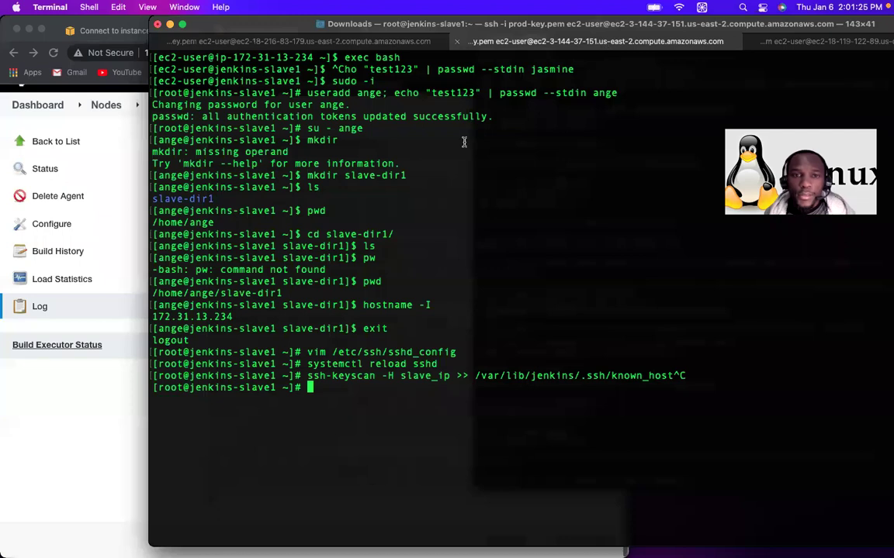
{"action": "triple_click", "coordinate": [200, 316]}
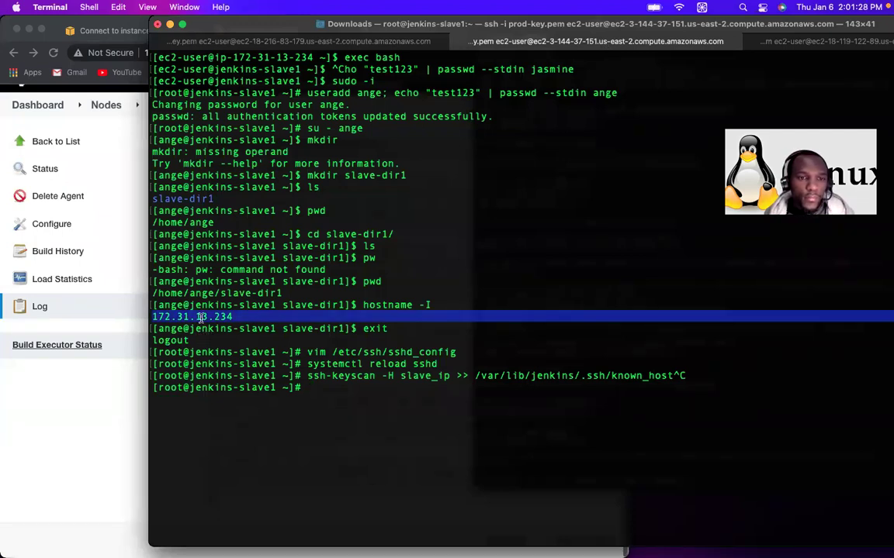
{"action": "double_click", "coordinate": [200, 317]}
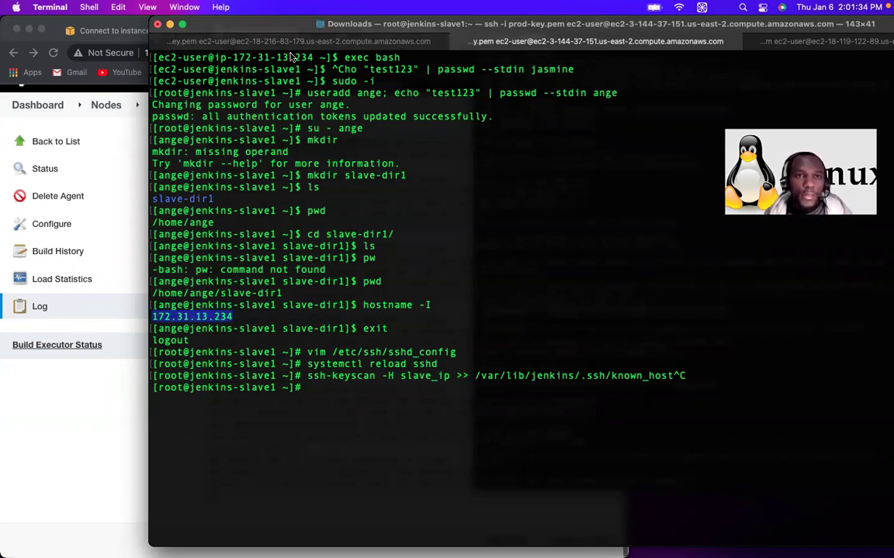
{"action": "left_click", "coordinate": [169, 41]}
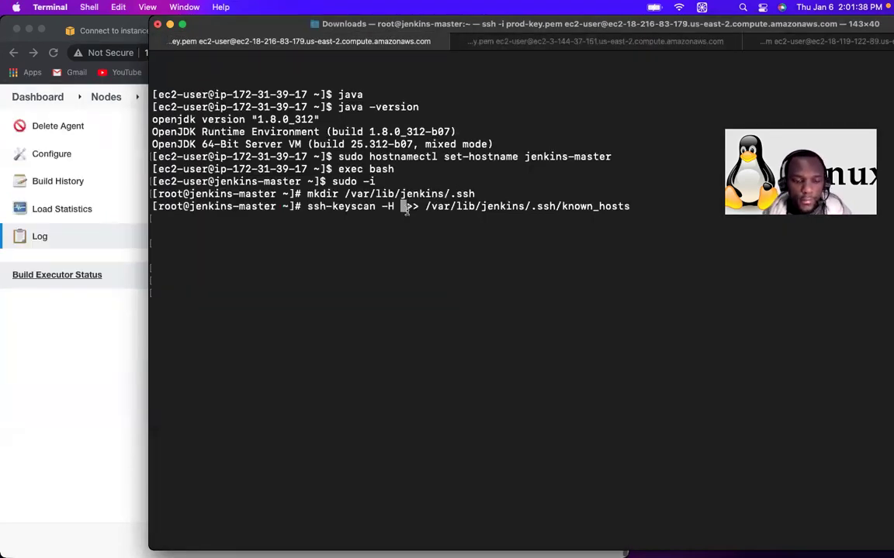
{"action": "key", "text": "super+v"}
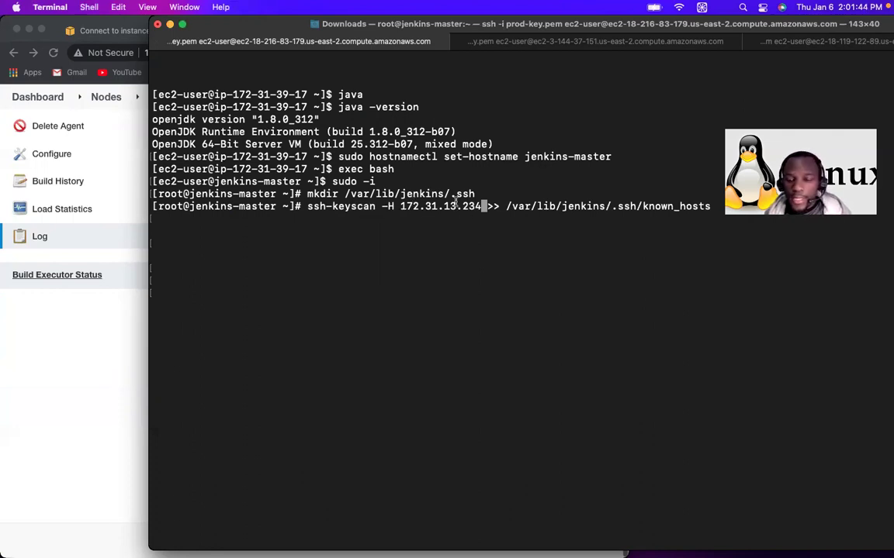
{"action": "key", "text": "Return"}
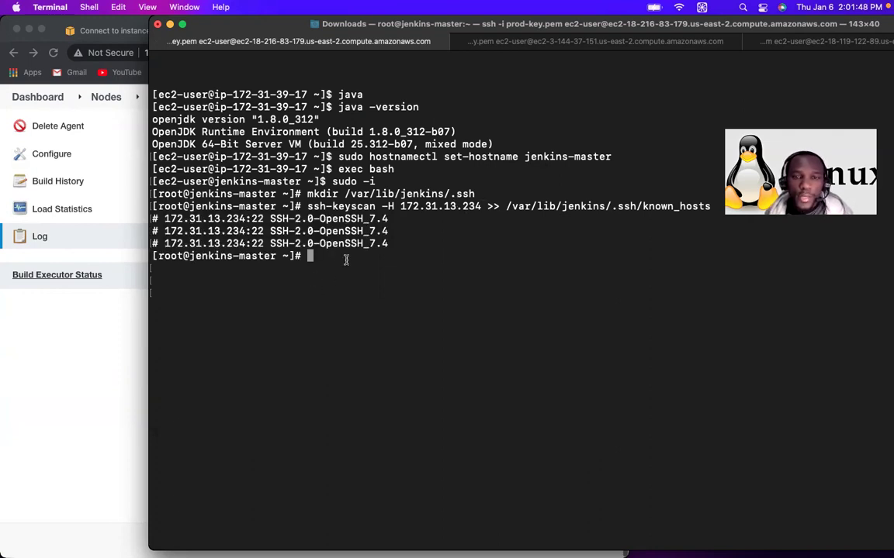
Step: Rerun the scan without the known_hosts redirection to print the host keys, then clear the screen
{"action": "key", "text": "Up"}
{"action": "key", "text": "BackSpace"}
{"action": "key", "text": "BackSpace"}
{"action": "key", "text": "BackSpace"}
{"action": "key", "text": "BackSpace"}
{"action": "key", "text": "BackSpace"}
{"action": "key", "text": "BackSpace"}
{"action": "key", "text": "BackSpace"}
{"action": "key", "text": "BackSpace"}
{"action": "key", "text": "BackSpace"}
{"action": "key", "text": "BackSpace"}
{"action": "key", "text": "BackSpace"}
{"action": "key", "text": "BackSpace"}
{"action": "key", "text": "BackSpace"}
{"action": "key", "text": "BackSpace"}
{"action": "key", "text": "BackSpace"}
{"action": "key", "text": "BackSpace"}
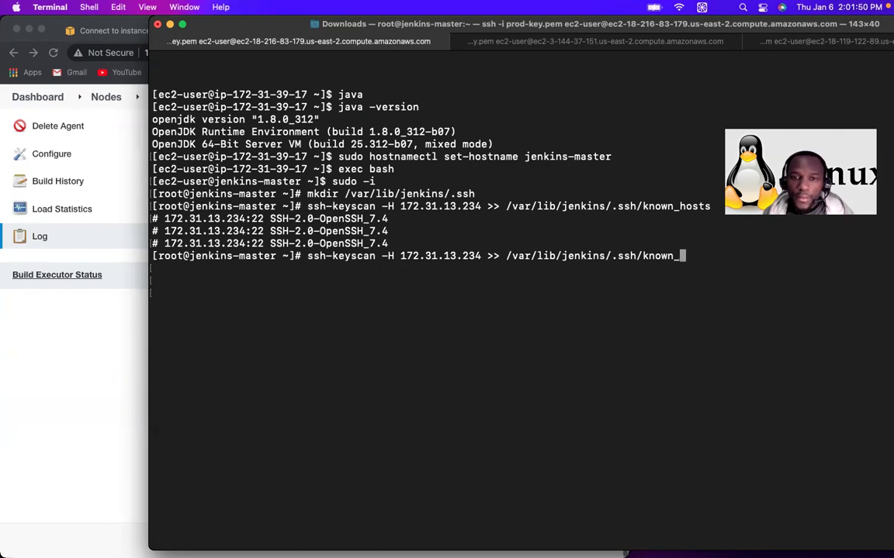
{"action": "key", "text": "BackSpace"}
{"action": "key", "text": "BackSpace"}
{"action": "key", "text": "BackSpace"}
{"action": "key", "text": "BackSpace"}
{"action": "key", "text": "BackSpace"}
{"action": "key", "text": "BackSpace"}
{"action": "key", "text": "BackSpace"}
{"action": "key", "text": "BackSpace"}
{"action": "key", "text": "BackSpace"}
{"action": "key", "text": "BackSpace"}
{"action": "key", "text": "BackSpace"}
{"action": "key", "text": "BackSpace"}
{"action": "key", "text": "BackSpace"}
{"action": "key", "text": "BackSpace"}
{"action": "key", "text": "BackSpace"}
{"action": "key", "text": "BackSpace"}
{"action": "key", "text": "BackSpace"}
{"action": "key", "text": "BackSpace"}
{"action": "key", "text": "BackSpace"}
{"action": "key", "text": "BackSpace"}
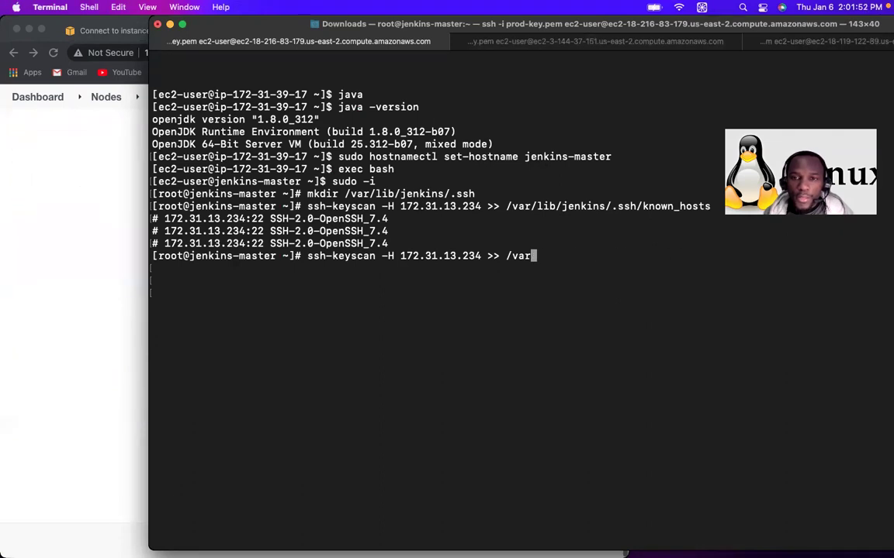
{"action": "key", "text": "BackSpace"}
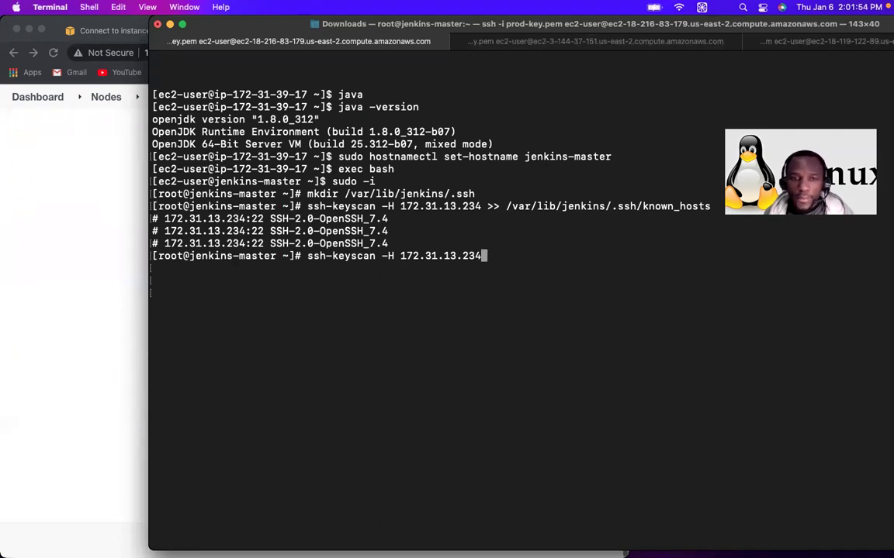
{"action": "key", "text": "Return"}
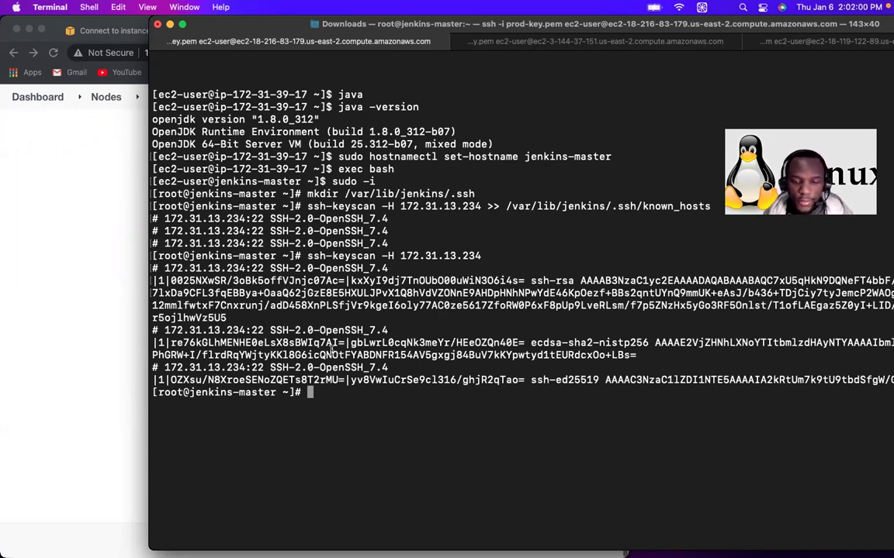
{"action": "key", "text": "ctrl+l"}
Step: Highlight the Slave1 log lines for connected and online, Unix agent, and the missing java path
{"action": "left_click", "coordinate": [99, 289]}
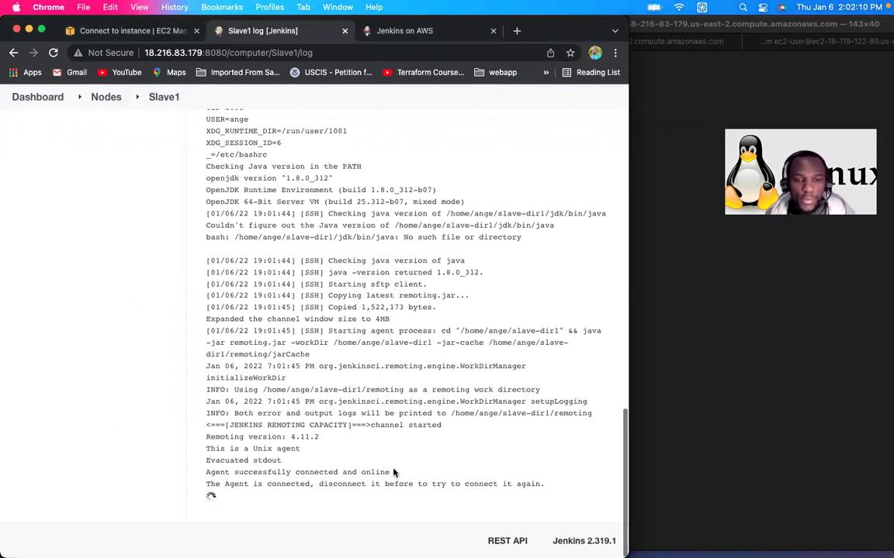
{"action": "triple_click", "coordinate": [353, 471]}
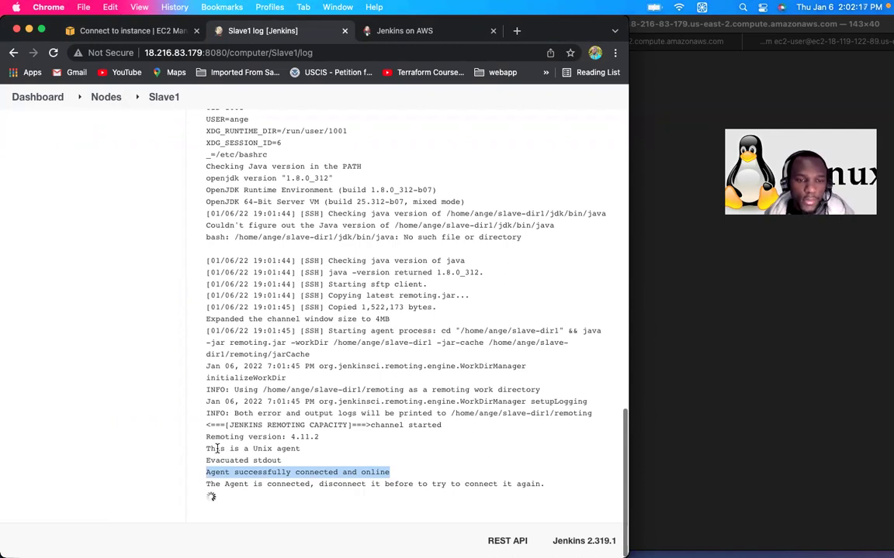
{"action": "left_click_drag", "start_coordinate": [206, 448], "coordinate": [312, 453]}
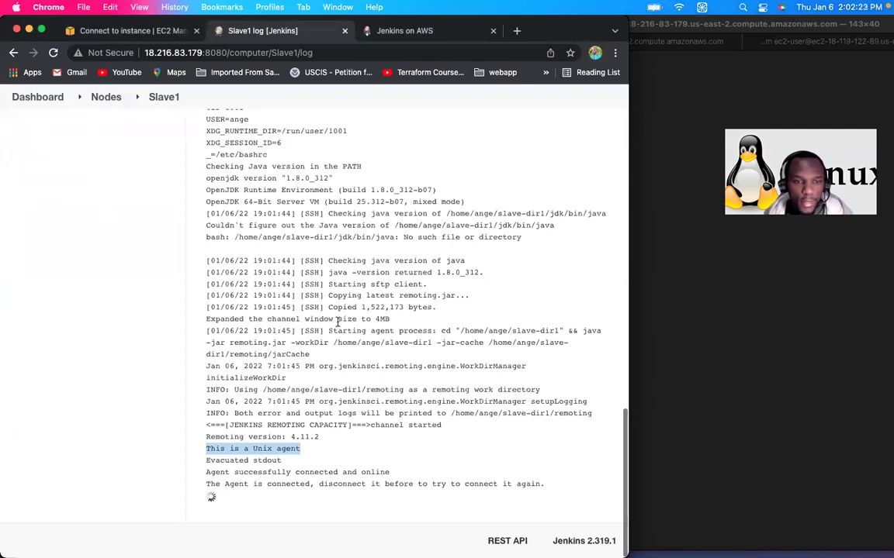
{"action": "scroll", "coordinate": [337, 322], "scroll_direction": "up", "scroll_amount": 2}
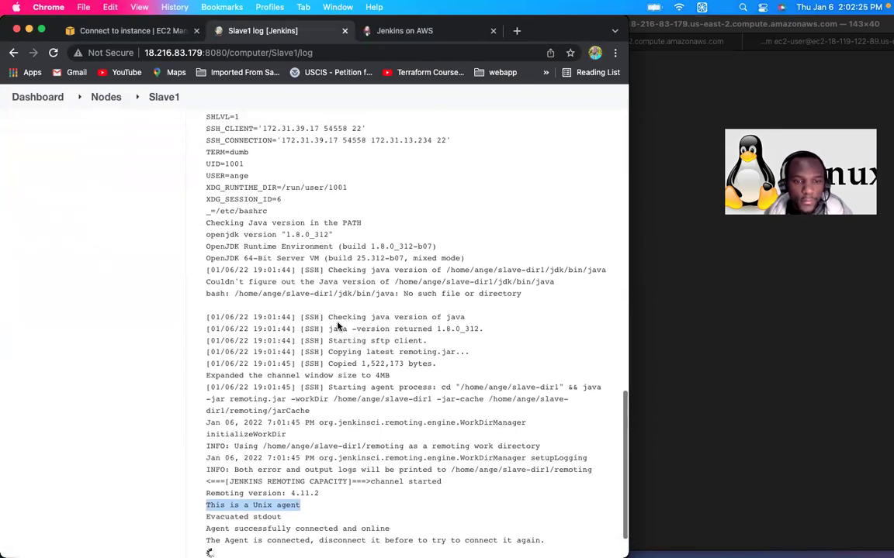
{"action": "scroll", "coordinate": [338, 326], "scroll_direction": "up", "scroll_amount": 1}
{"action": "scroll", "coordinate": [337, 322], "scroll_direction": "up", "scroll_amount": 2}
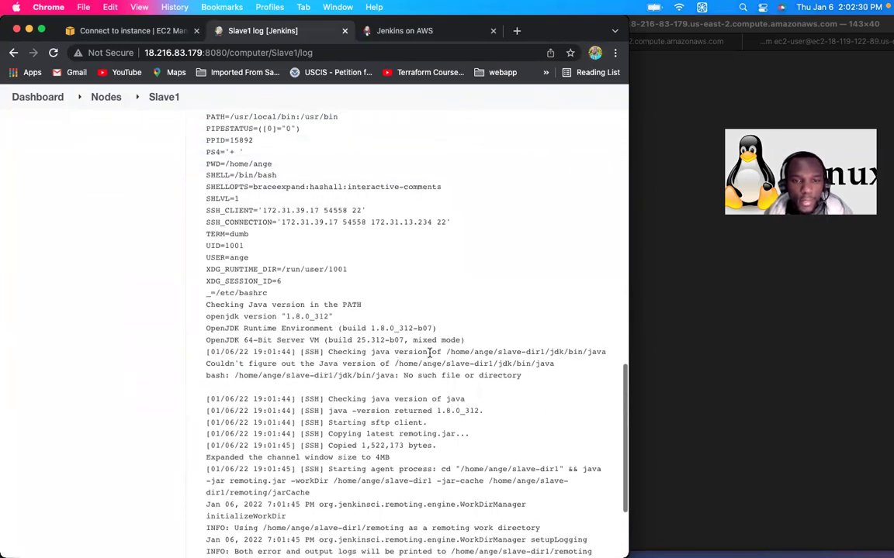
{"action": "left_click_drag", "start_coordinate": [450, 353], "coordinate": [554, 363]}
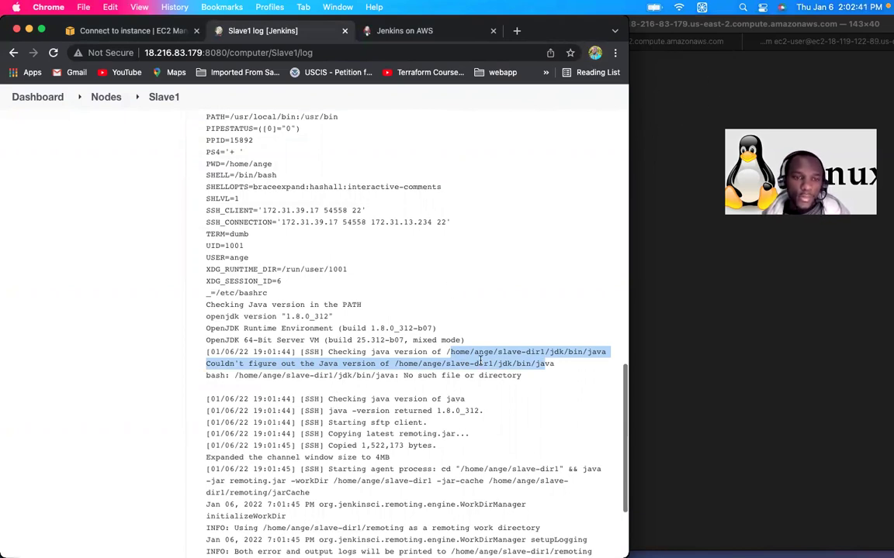
{"action": "scroll", "coordinate": [465, 354], "scroll_direction": "up", "scroll_amount": 1}
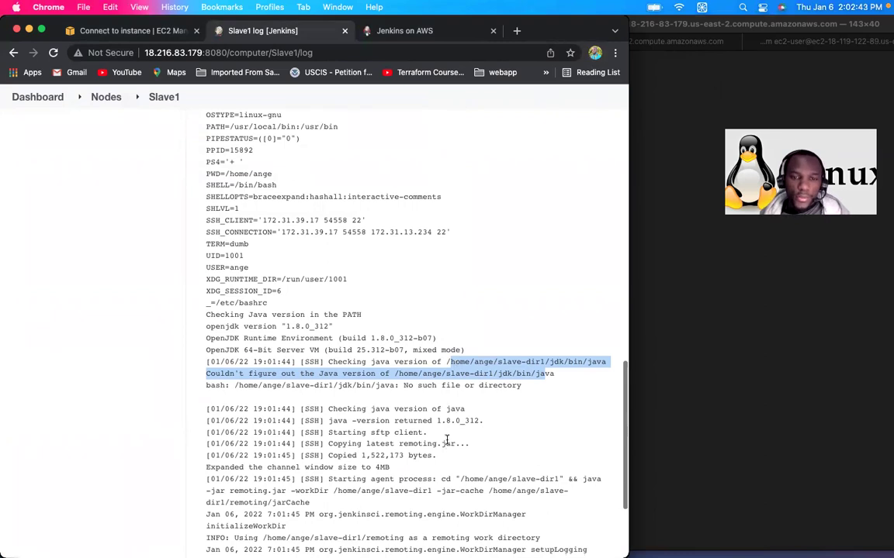
{"action": "scroll", "coordinate": [311, 435], "scroll_direction": "down", "scroll_amount": 5}
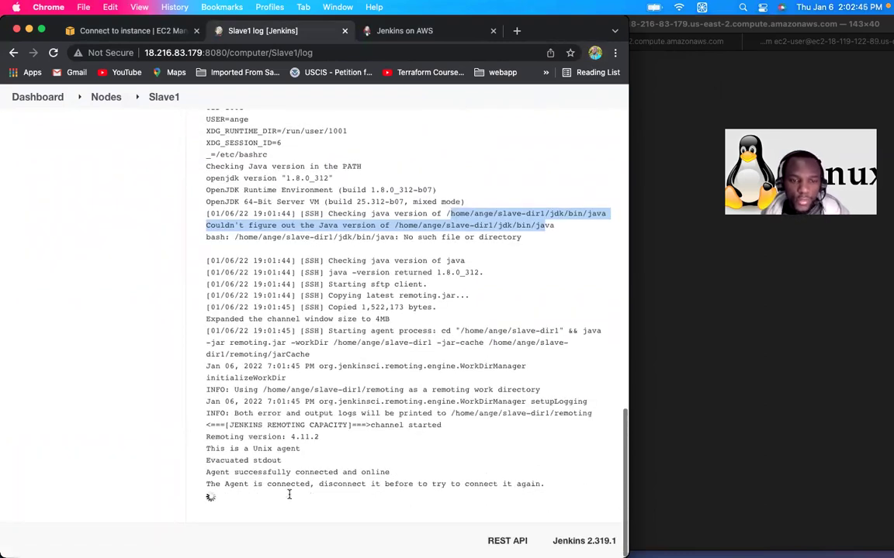
{"action": "left_click", "coordinate": [813, 46]}
Step: Copy the slave-dir2 working directory path on jenkins-slave2 and open the Jenkins Nodes list
{"action": "left_click", "coordinate": [813, 46]}
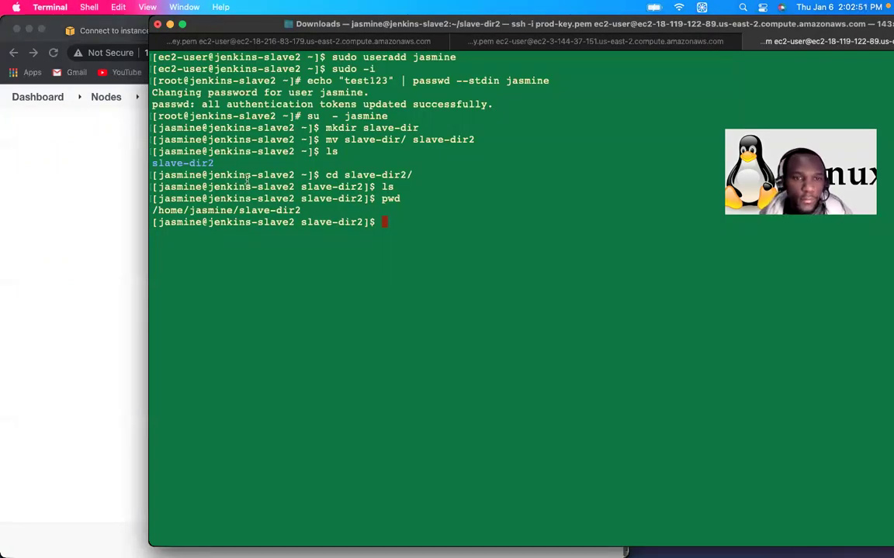
{"action": "double_click", "coordinate": [208, 210]}
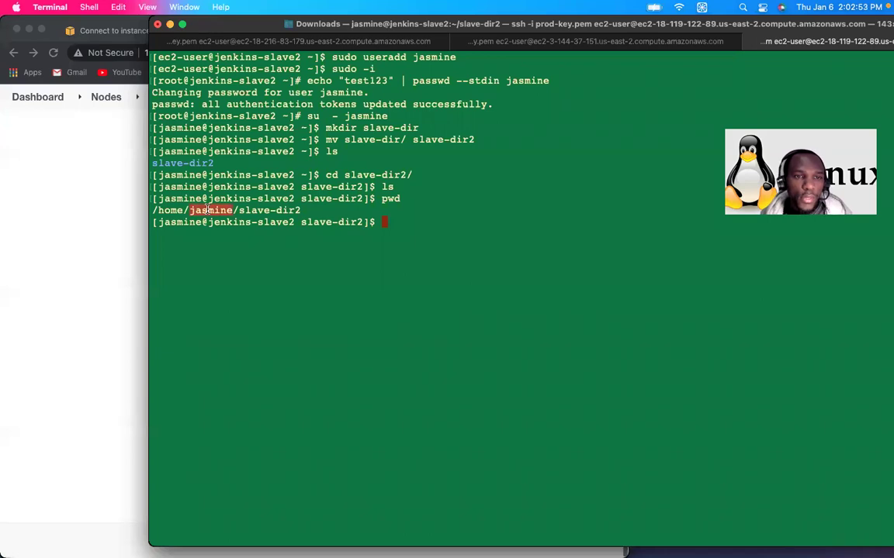
{"action": "triple_click", "coordinate": [208, 210]}
{"action": "type", "text": "/home/jasmine/slave-dir2"}
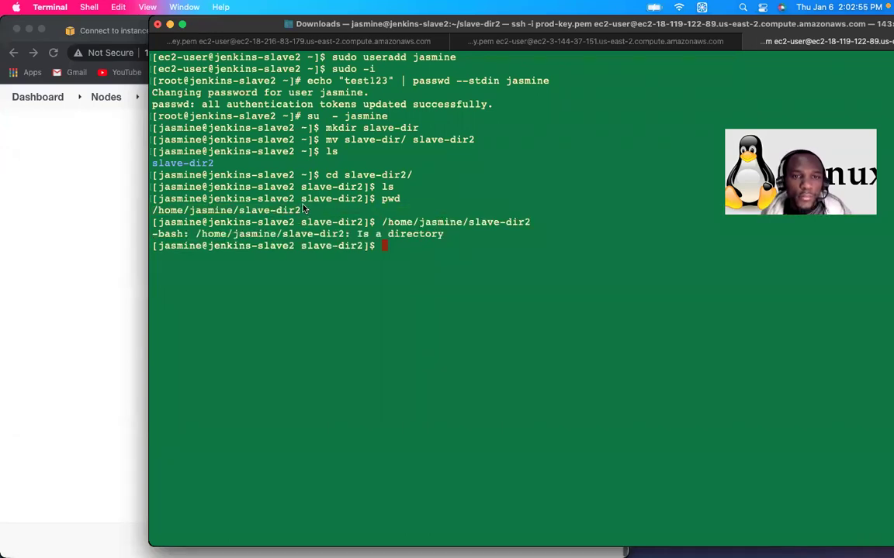
{"action": "left_click_drag", "start_coordinate": [301, 212], "coordinate": [155, 214]}
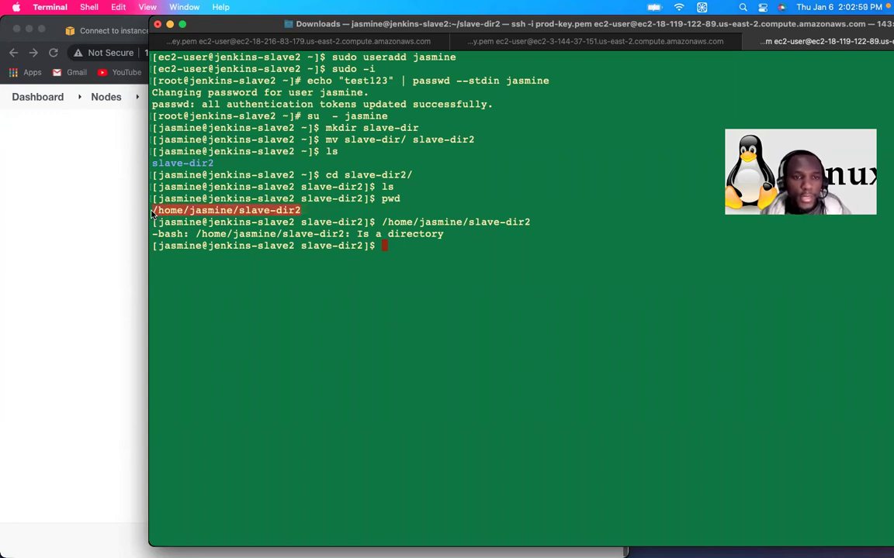
{"action": "left_click", "coordinate": [54, 216]}
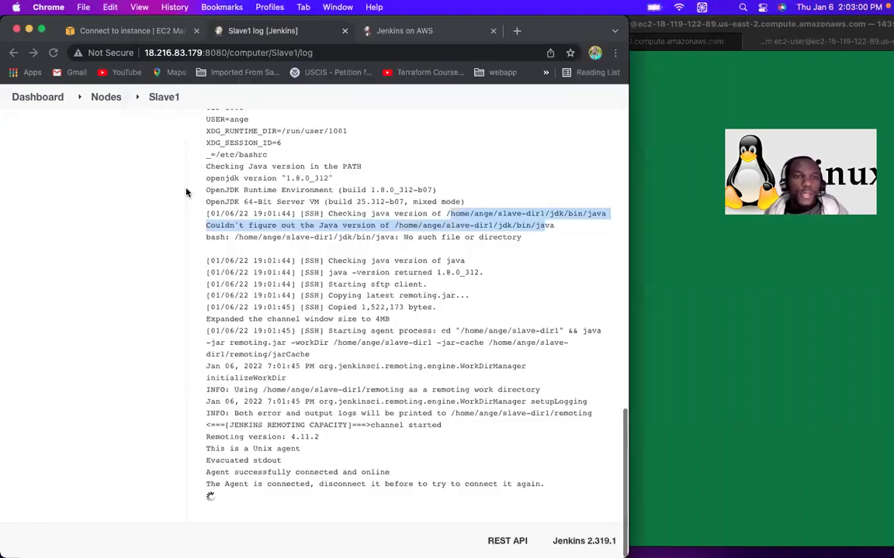
{"action": "left_click", "coordinate": [107, 99]}
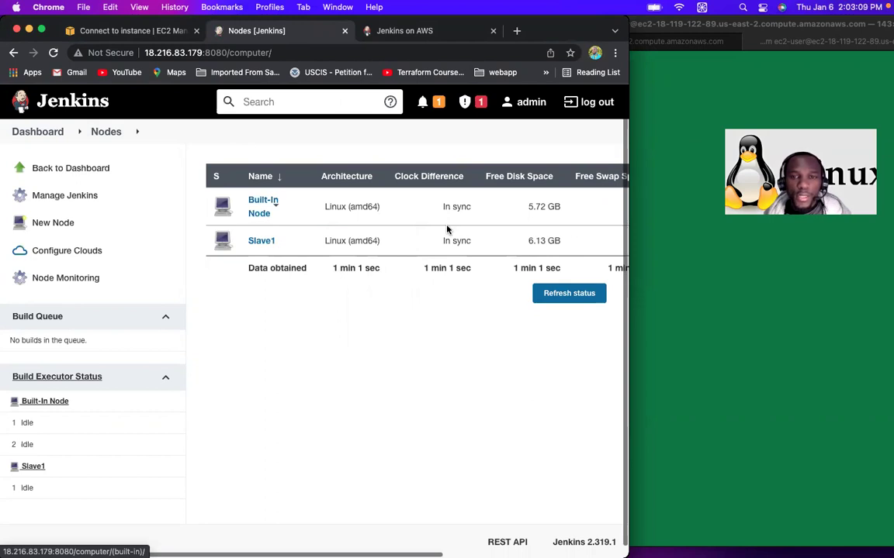
Step: Scroll across the Nodes table columns for Built-In Node and Slave1, then return to jenkins-slave2
{"action": "scroll", "coordinate": [450, 256], "scroll_direction": "right", "scroll_amount": 4}
{"action": "scroll", "coordinate": [505, 272], "scroll_direction": "right", "scroll_amount": 3}
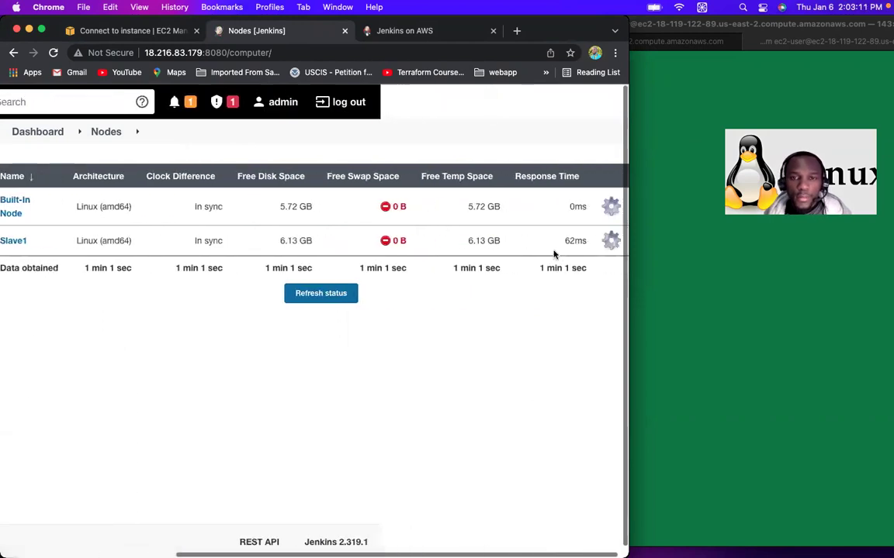
{"action": "scroll", "coordinate": [507, 241], "scroll_direction": "left", "scroll_amount": 1}
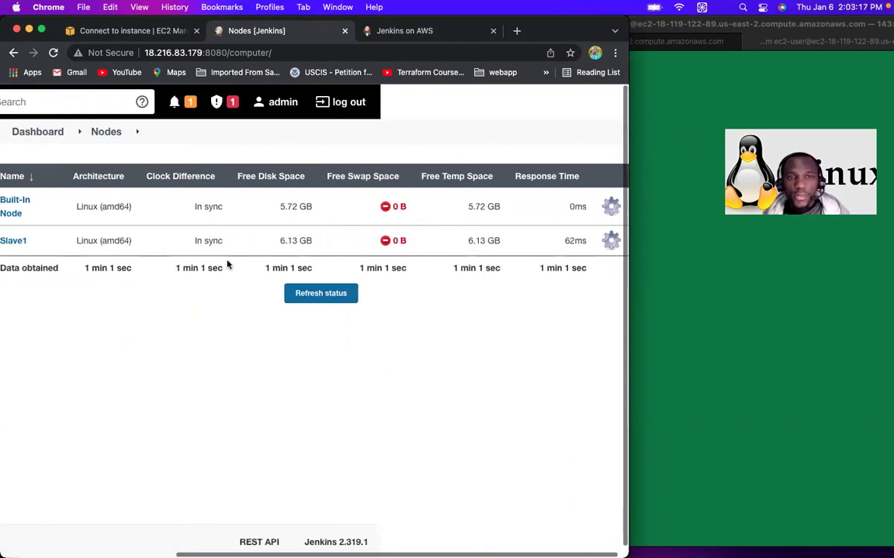
{"action": "scroll", "coordinate": [225, 262], "scroll_direction": "left", "scroll_amount": 5}
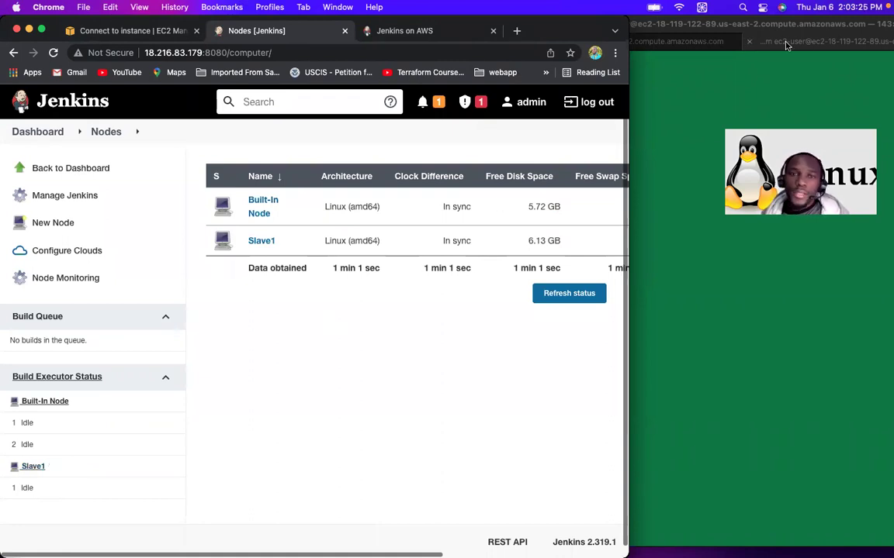
{"action": "left_click", "coordinate": [733, 73]}
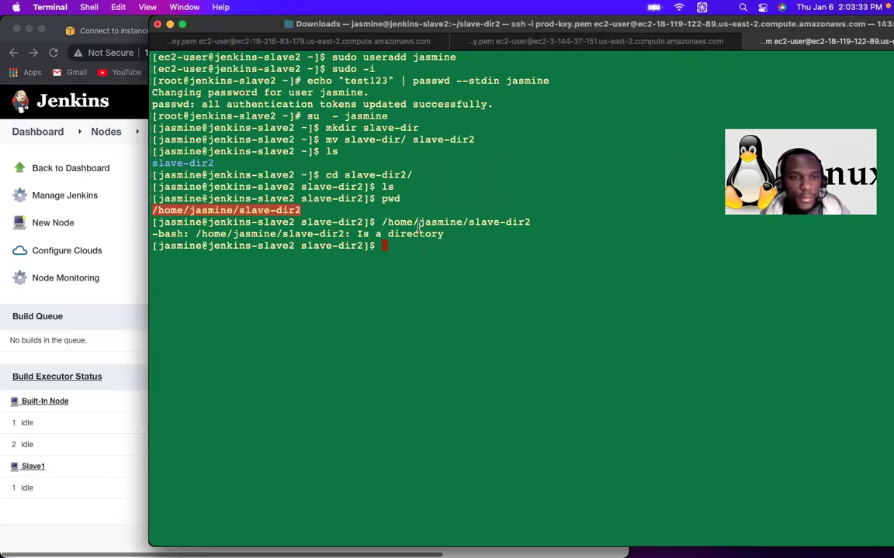
Step: Exit the agent user's shell to root and enter vim /etc/ssh/sshd_config
{"action": "type", "text": "exit"}
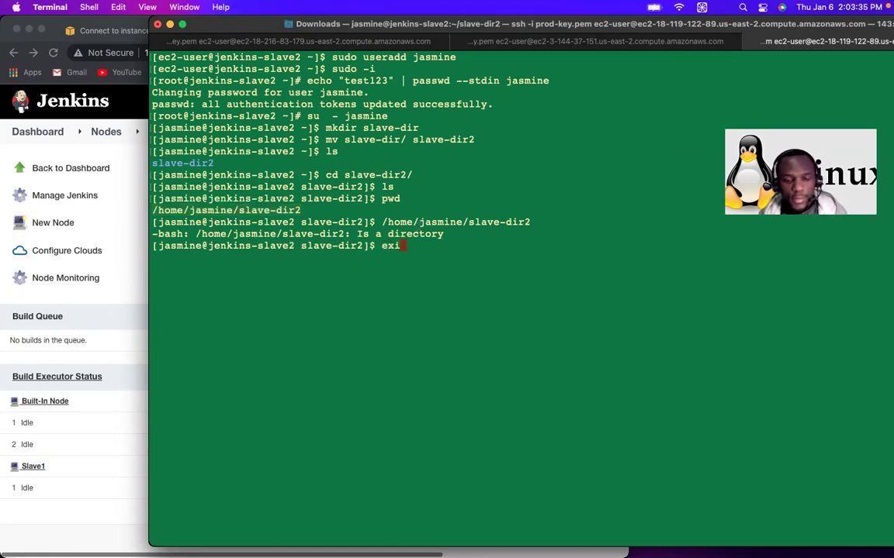
{"action": "key", "text": "Return"}
{"action": "type", "text": "vi"}
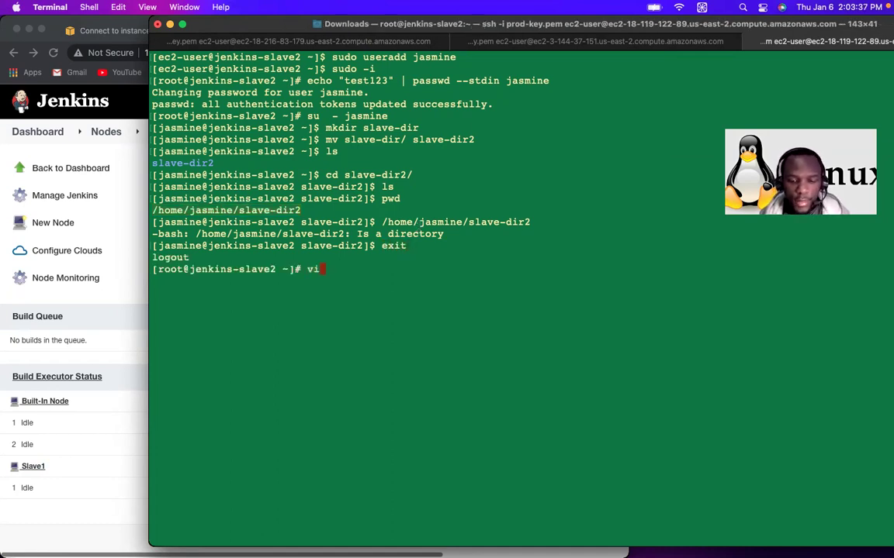
{"action": "type", "text": "m /etc"}
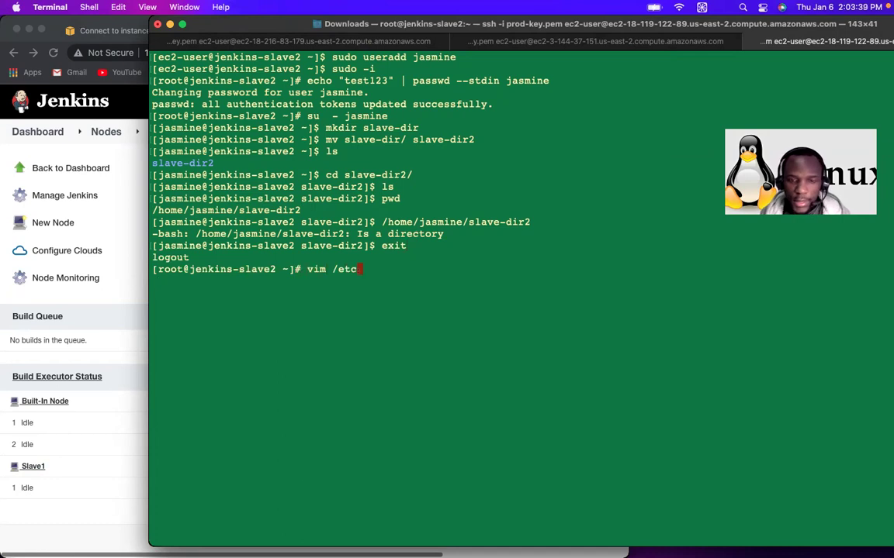
{"action": "type", "text": "/sshd"}
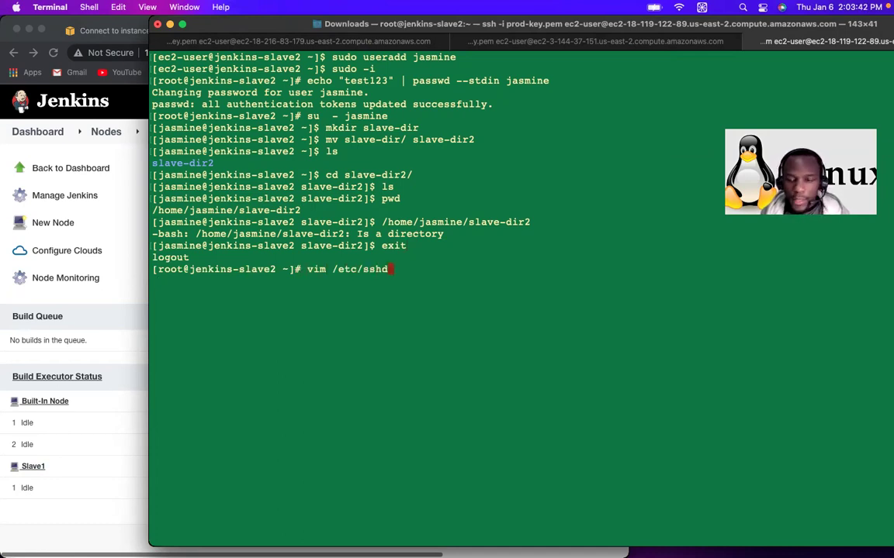
{"action": "key", "text": "BackSpace"}
{"action": "type", "text": "/sshd"}
{"action": "key", "text": "Tab"}
Step: In sshd_config, uncomment 'PasswordAuthentication yes' and comment out 'PasswordAuthentication no'
{"action": "key", "text": "Return"}
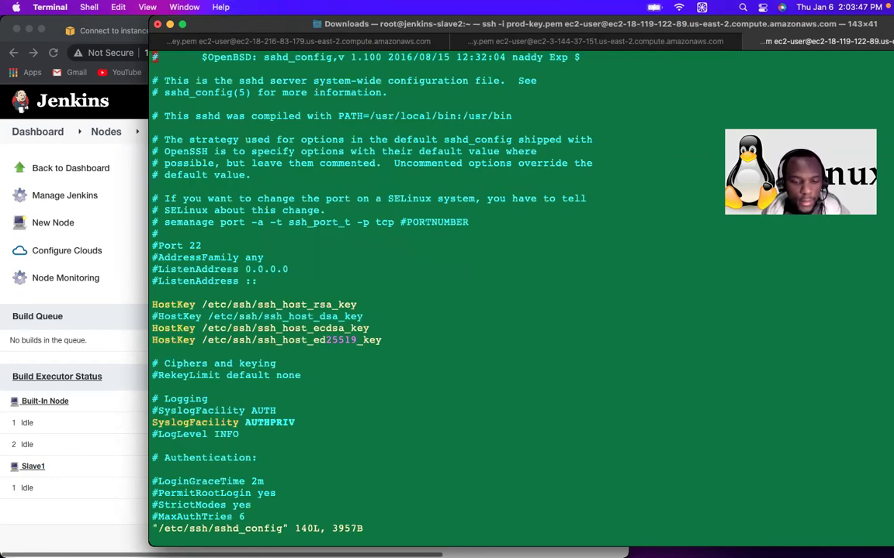
{"action": "type", "text": "/"}
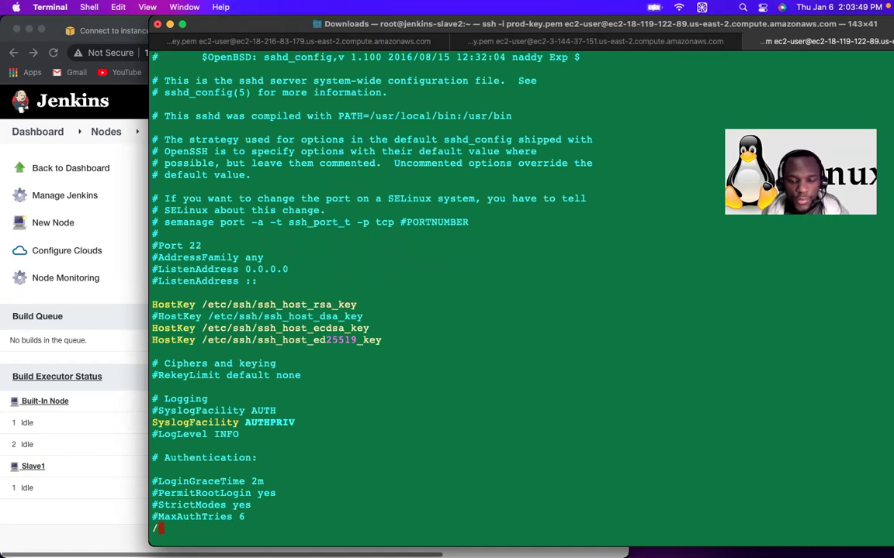
{"action": "type", "text": "Pass"}
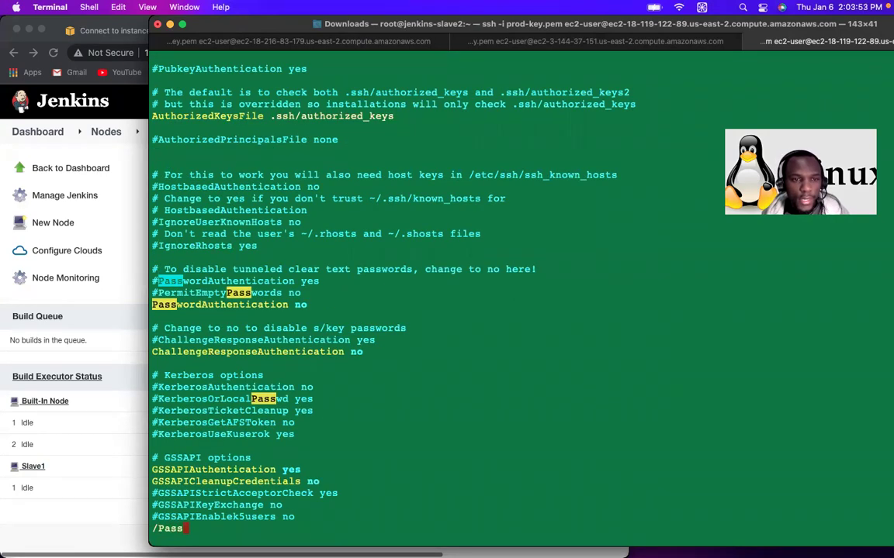
{"action": "key", "text": "Return"}
{"action": "key", "text": "Down"}
{"action": "key", "text": "Up"}
{"action": "key", "text": "Left"}
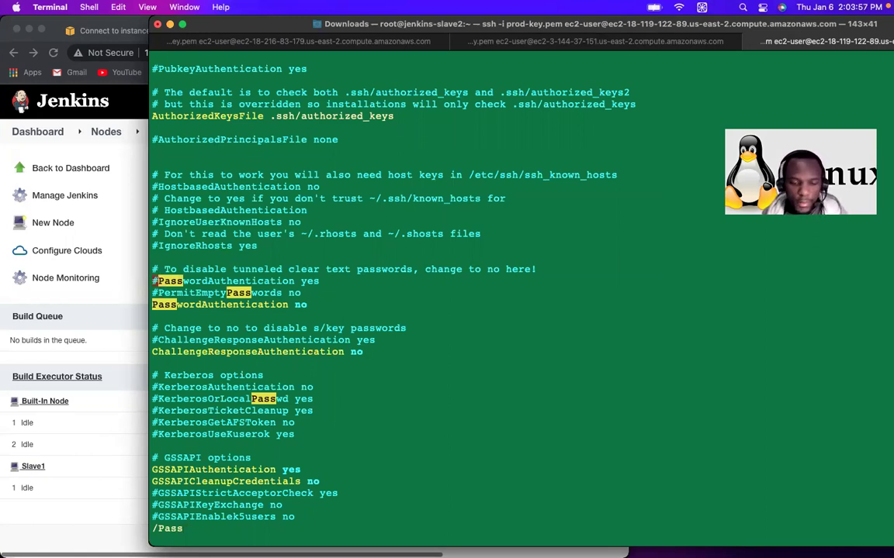
{"action": "key", "text": "x"}
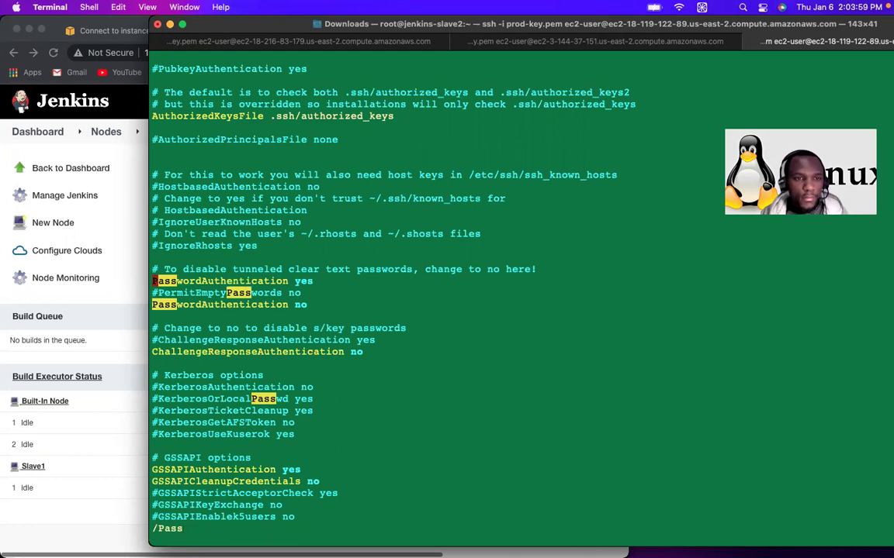
{"action": "key", "text": "Down"}
{"action": "key", "text": "Down"}
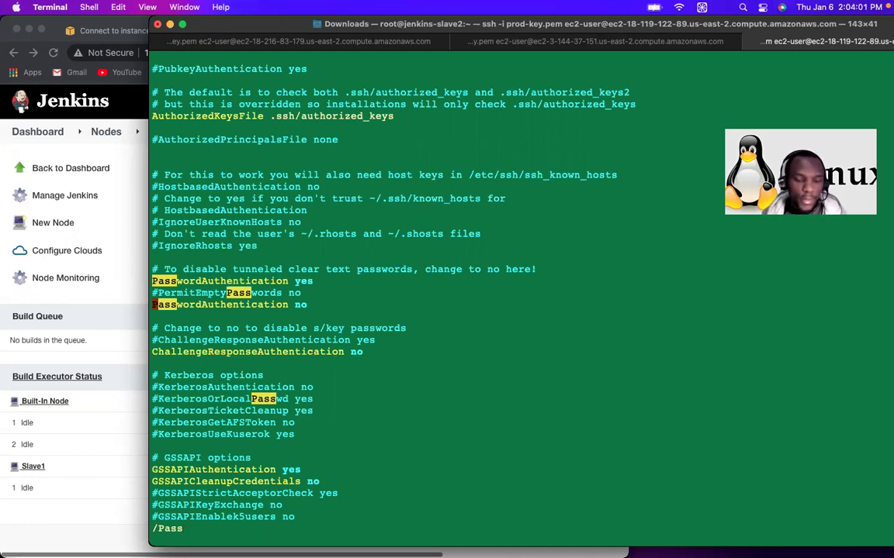
{"action": "type", "text": "i"}
{"action": "type", "text": "#"}
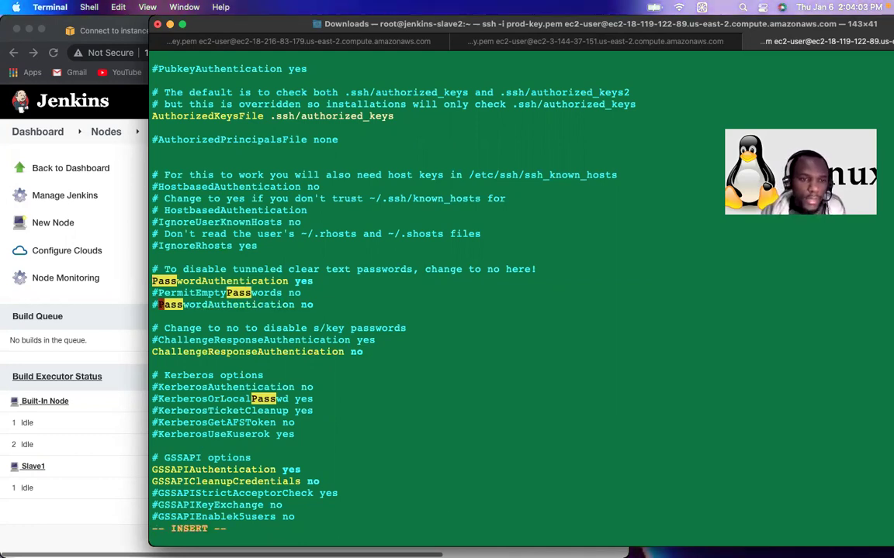
{"action": "key", "text": "Escape"}
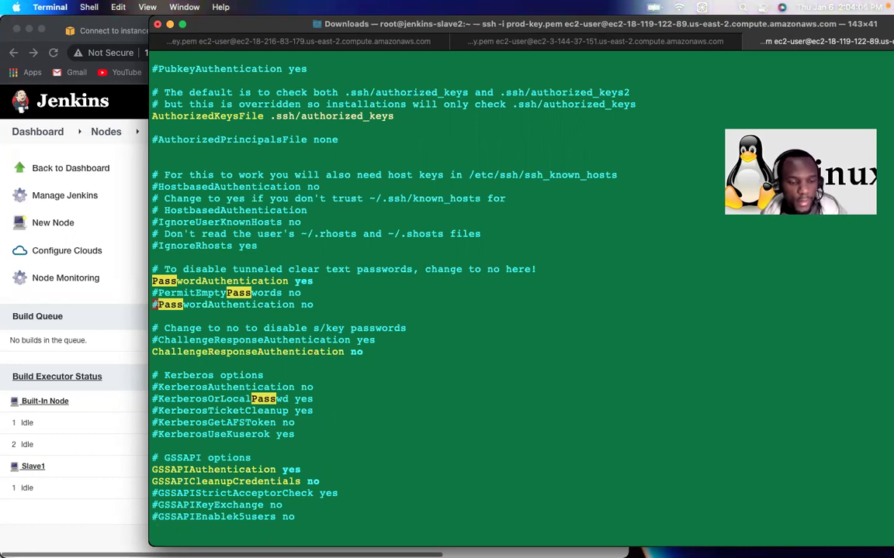
Step: Save sshd_config with :wq and reload the service with systemctl reload sshd
{"action": "type", "text": ":wq"}
{"action": "key", "text": "Return"}
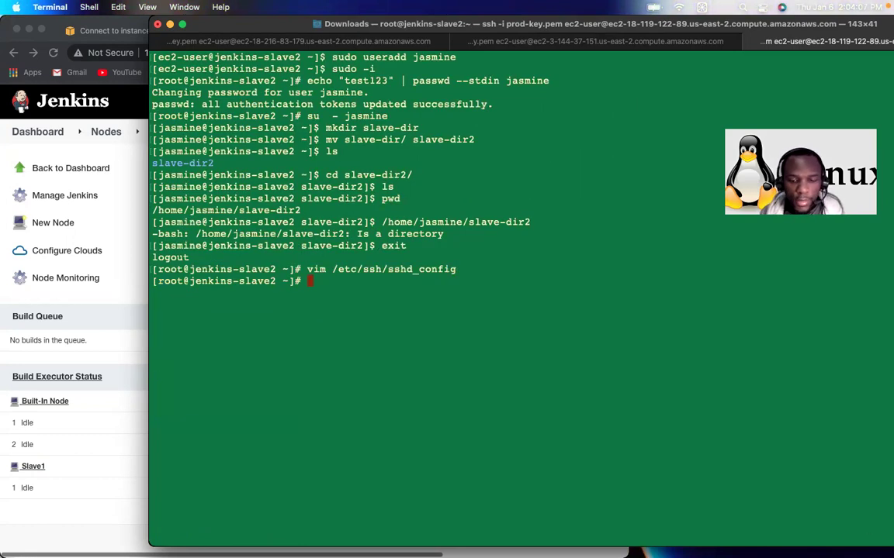
{"action": "type", "text": "syste"}
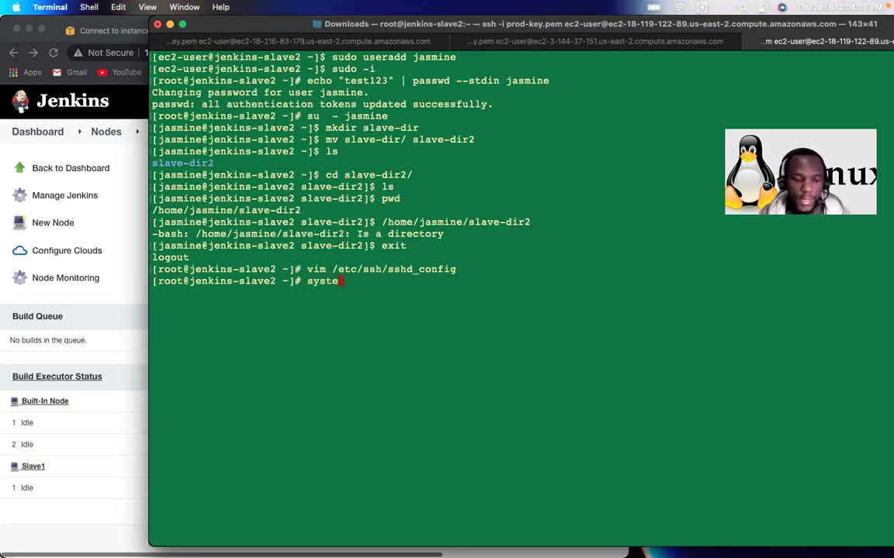
{"action": "type", "text": "mctl "}
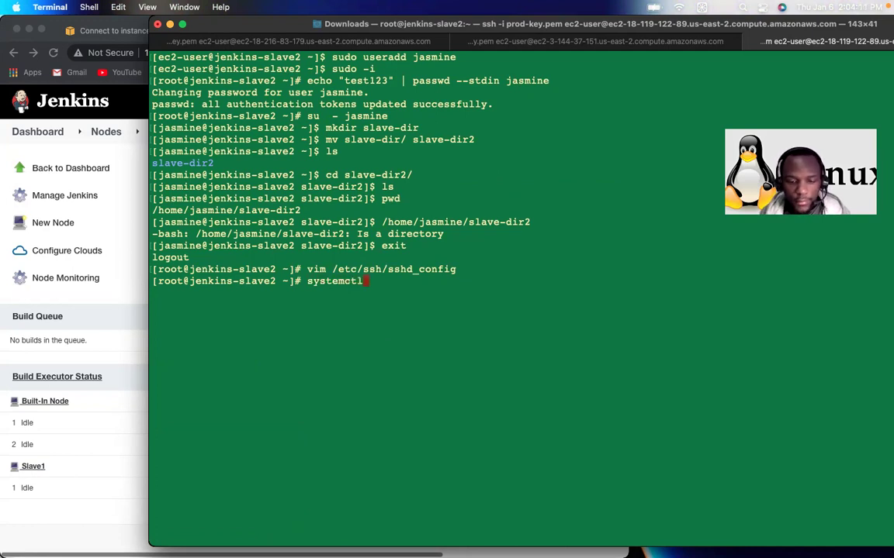
{"action": "type", "text": "reloa"}
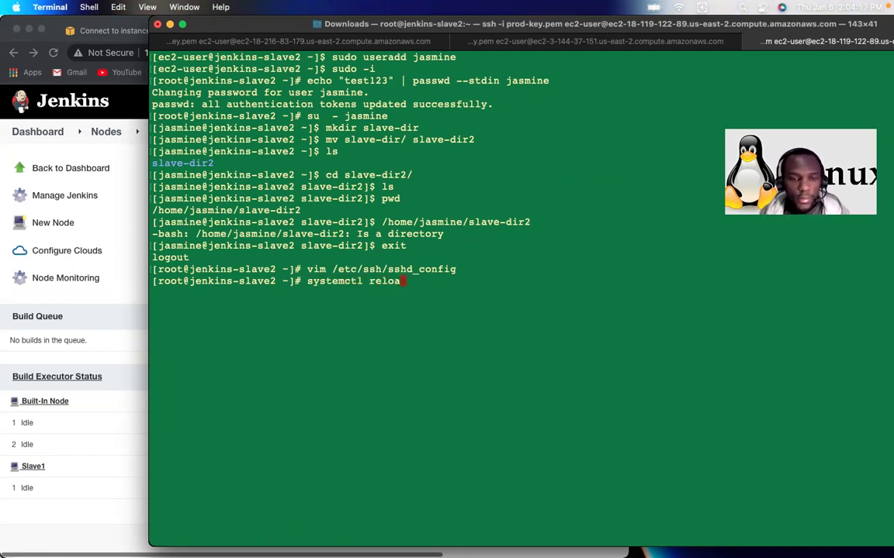
{"action": "type", "text": "d "}
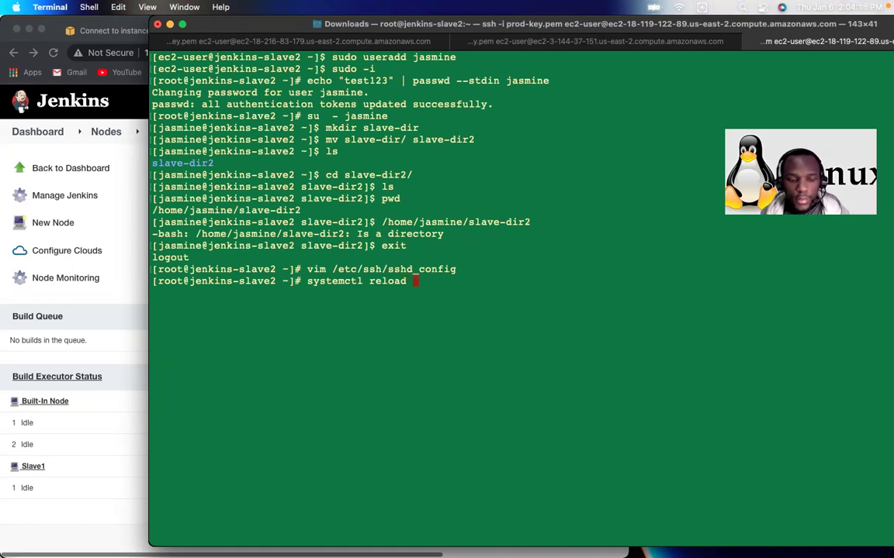
{"action": "type", "text": "sshd"}
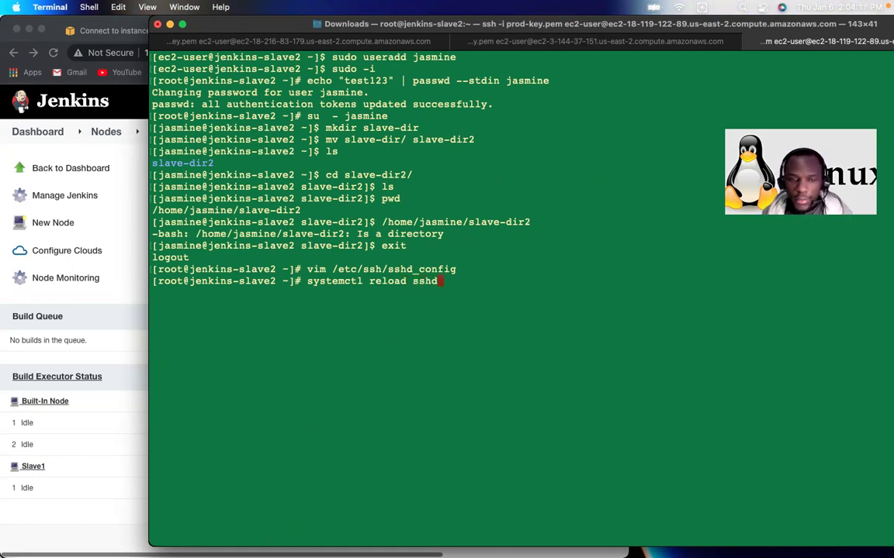
{"action": "key", "text": "Return"}
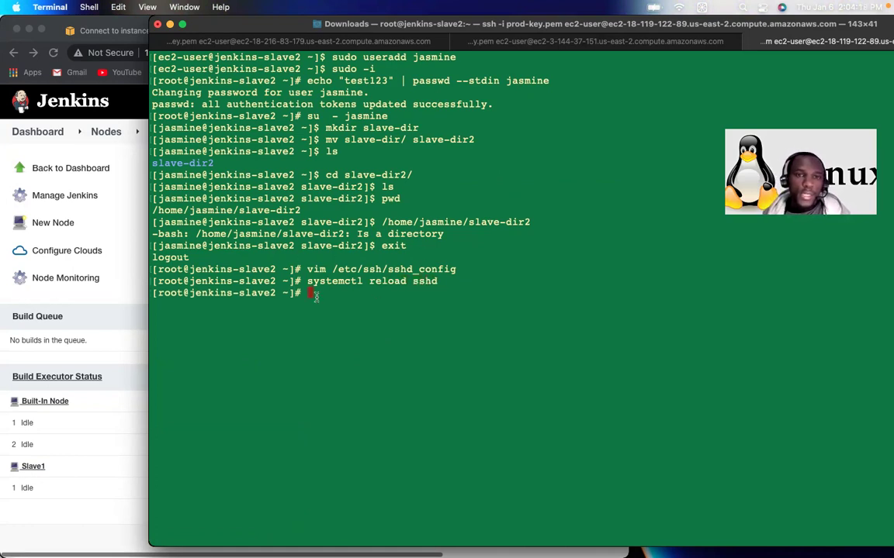
{"action": "left_click", "coordinate": [96, 438]}
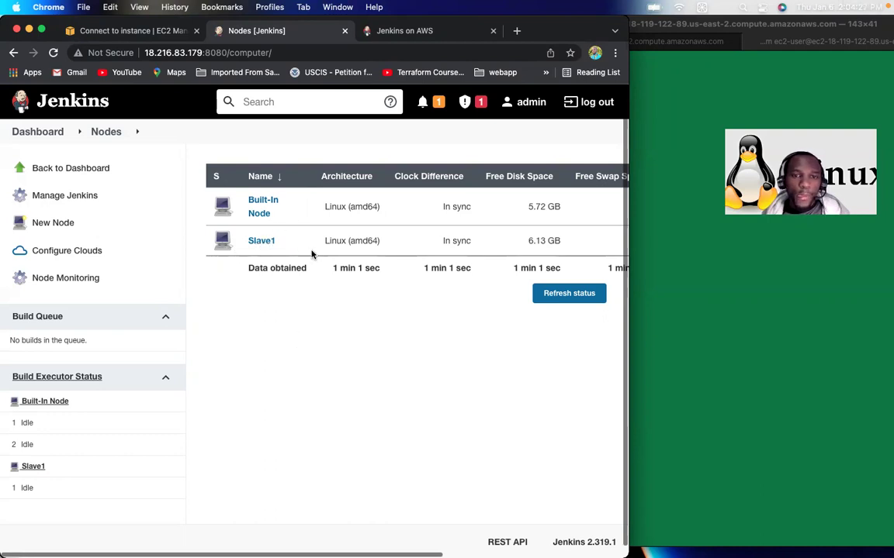
Step: Start a new node named slave, choosing Permanent Agent and Copy Existing Node
{"action": "left_click", "coordinate": [50, 225]}
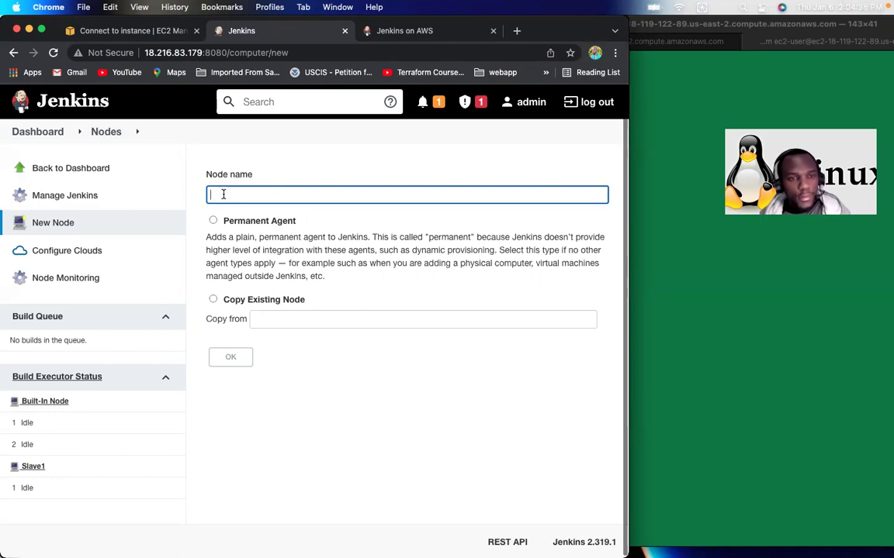
{"action": "type", "text": "slave2"}
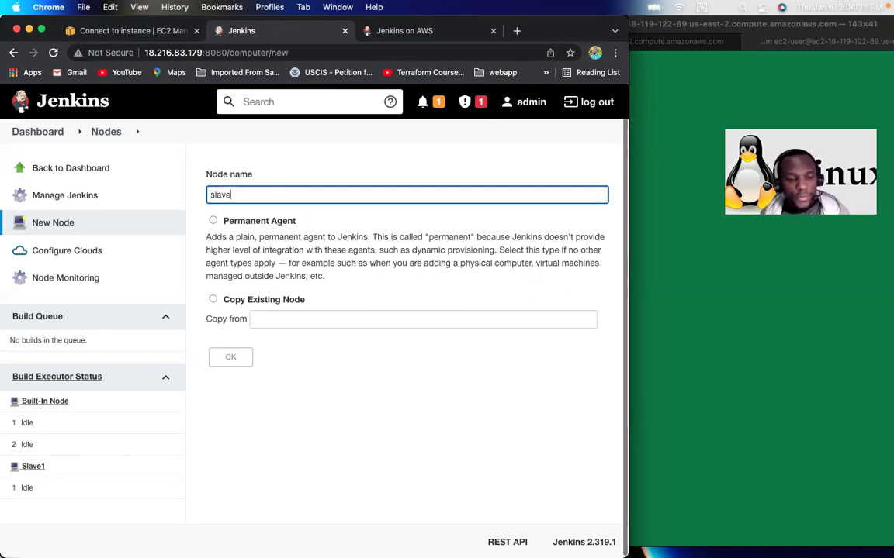
{"action": "left_click", "coordinate": [212, 220]}
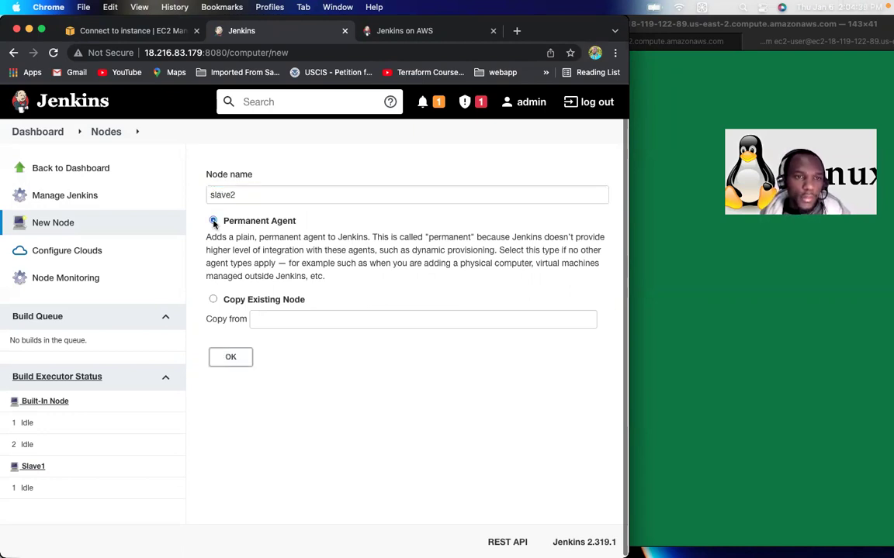
{"action": "left_click", "coordinate": [213, 300]}
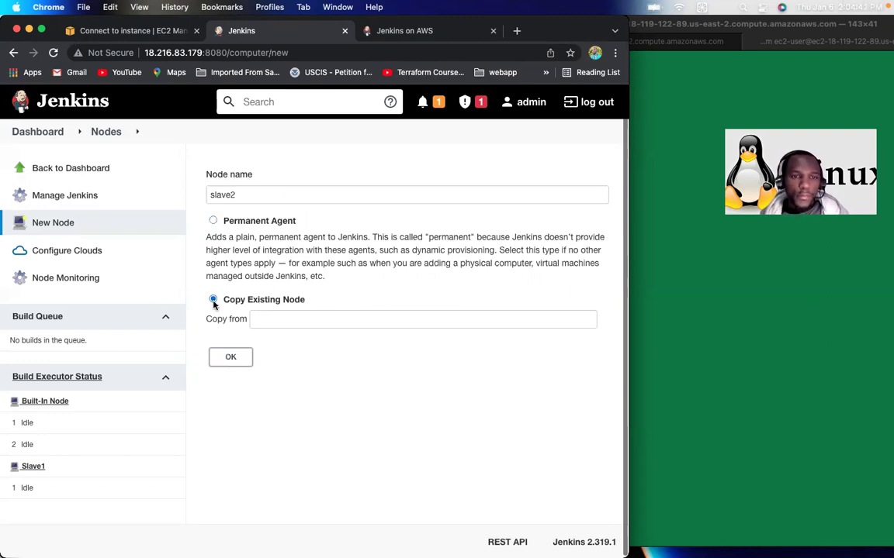
Step: Pick Slave1 as the node to copy, correct the name to Slave2, and create it
{"action": "left_click", "coordinate": [271, 322]}
{"action": "type", "text": "sla"}
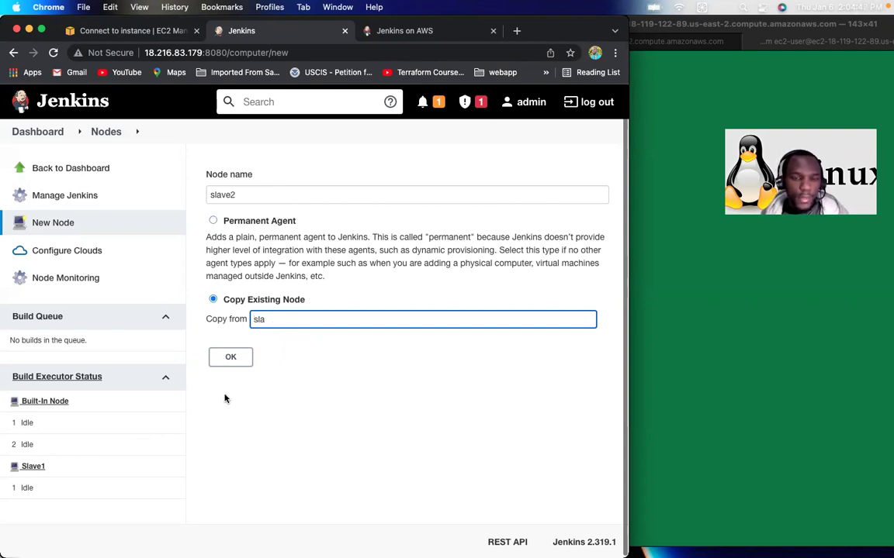
{"action": "key", "text": "BackSpace"}
{"action": "key", "text": "BackSpace"}
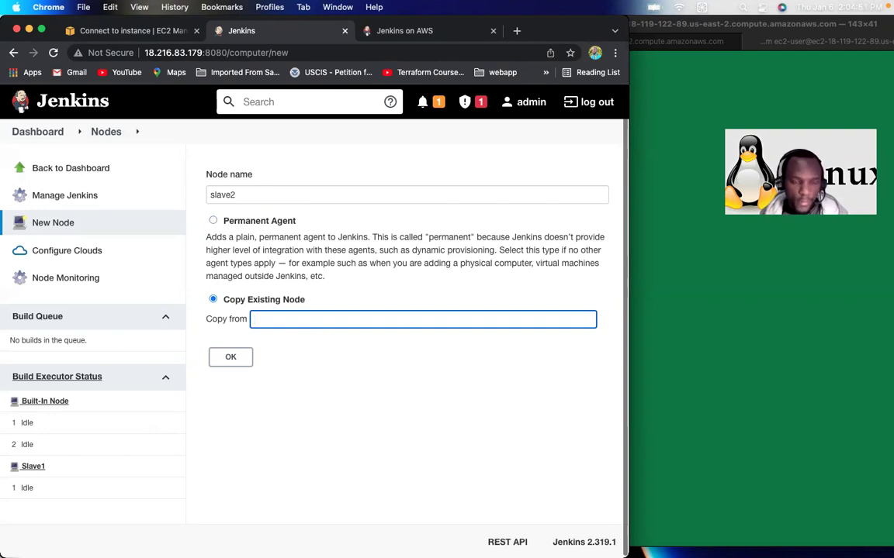
{"action": "type", "text": "S"}
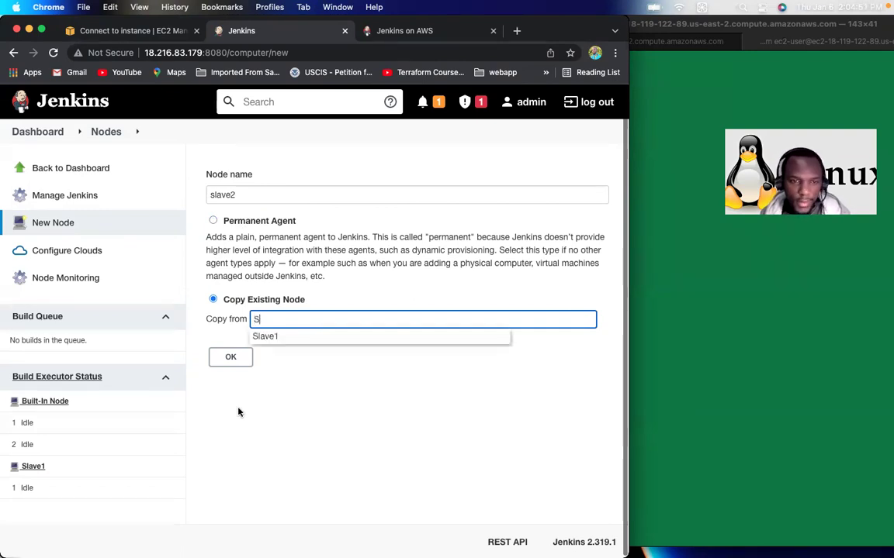
{"action": "left_click", "coordinate": [273, 339]}
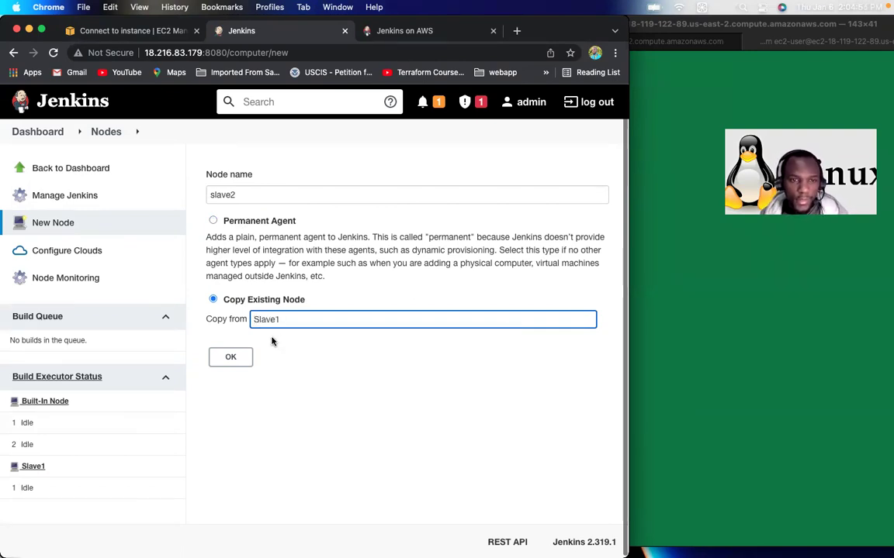
{"action": "double_click", "coordinate": [212, 195]}
{"action": "left_click", "coordinate": [213, 195]}
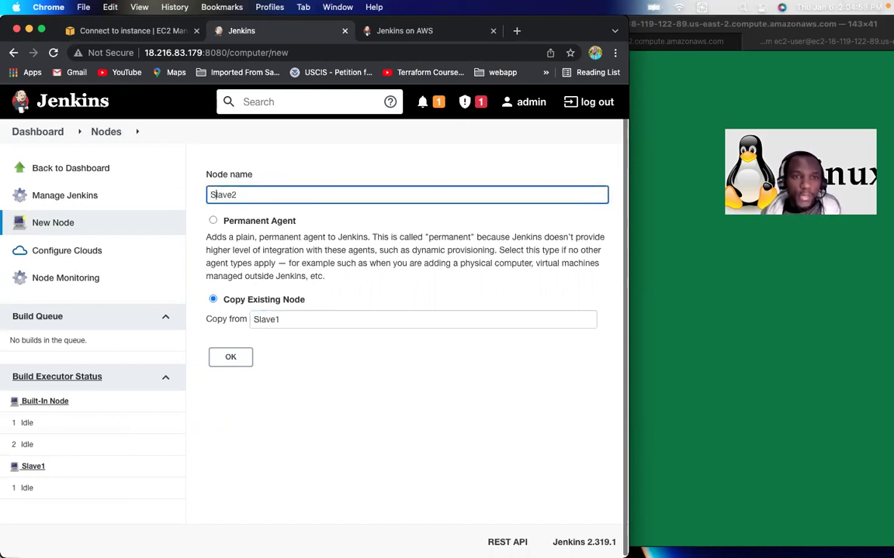
{"action": "left_click", "coordinate": [231, 359]}
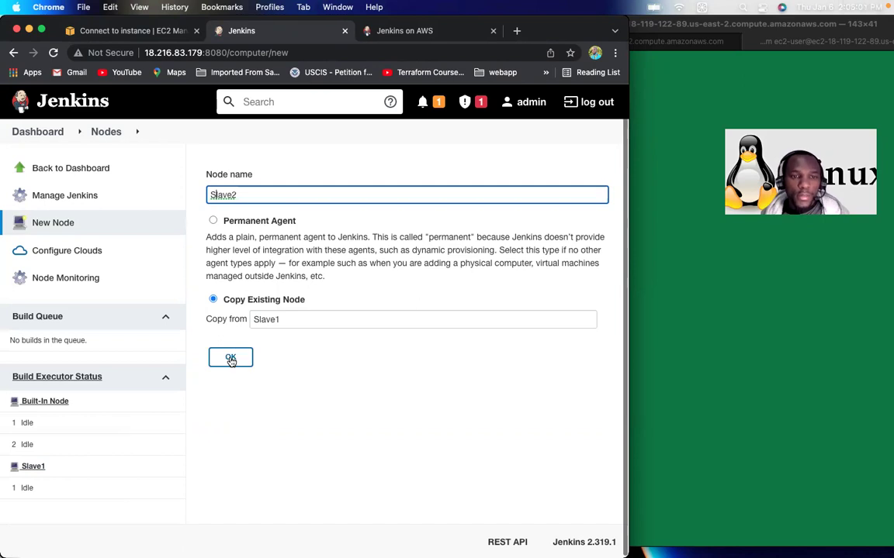
{"action": "left_click", "coordinate": [231, 359]}
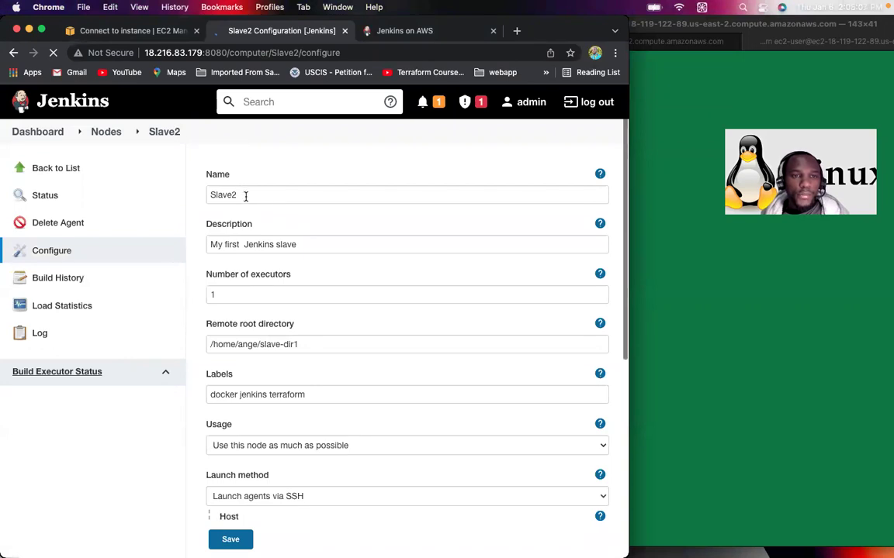
Step: Change the word 'first' to 'second' in Slave2's description
{"action": "left_click", "coordinate": [238, 245]}
{"action": "key", "text": "BackSpace"}
{"action": "key", "text": "BackSpace"}
{"action": "key", "text": "BackSpace"}
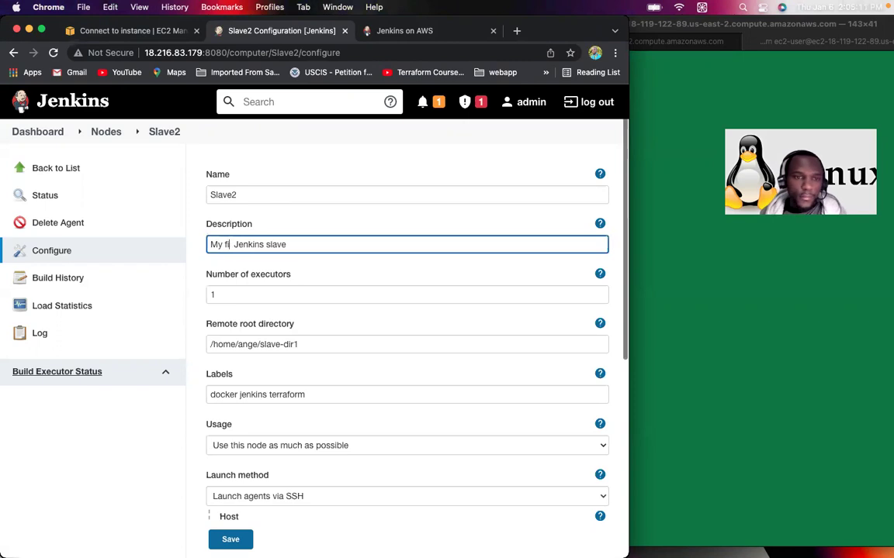
{"action": "key", "text": "BackSpace"}
{"action": "key", "text": "BackSpace"}
{"action": "type", "text": "secon"}
{"action": "key", "text": "BackSpace"}
{"action": "type", "text": "d"}
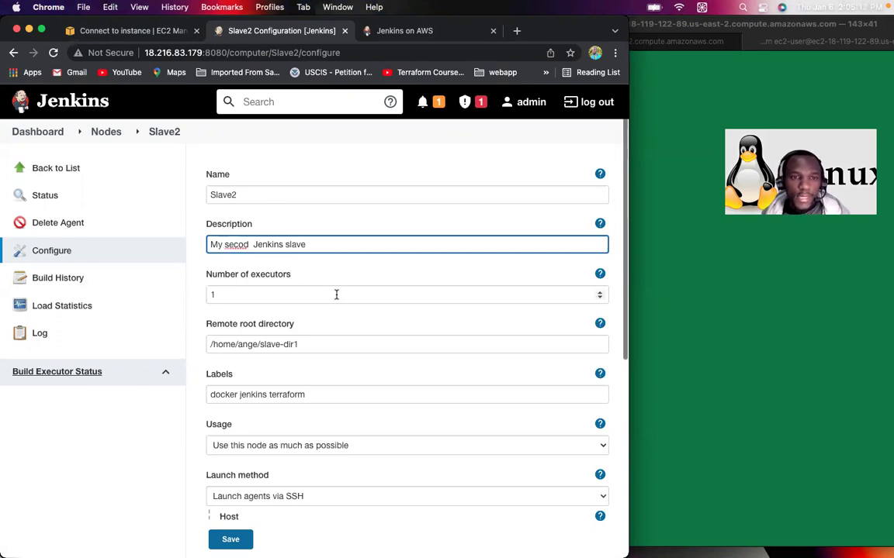
{"action": "scroll", "coordinate": [336, 294], "scroll_direction": "down", "scroll_amount": 2}
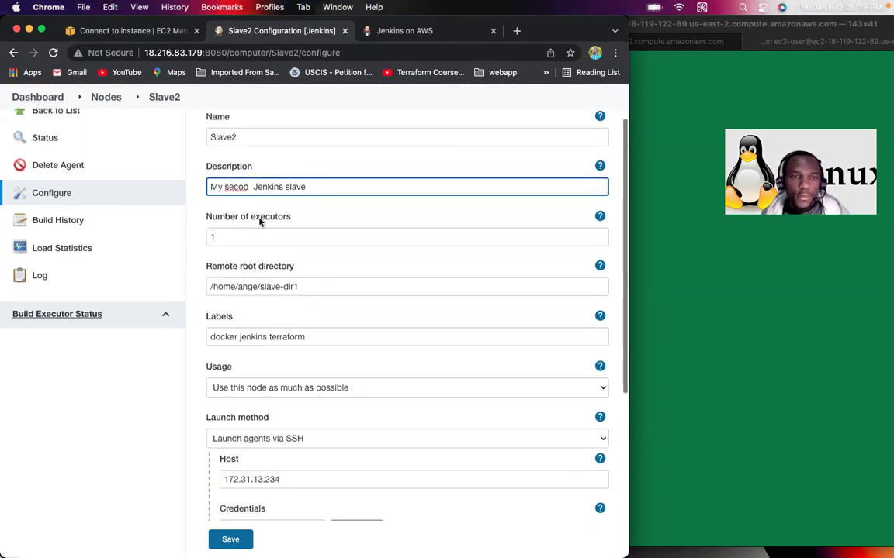
Step: Replace Slave2's remote root directory with the copied slave-dir2 path
{"action": "left_click", "coordinate": [257, 286]}
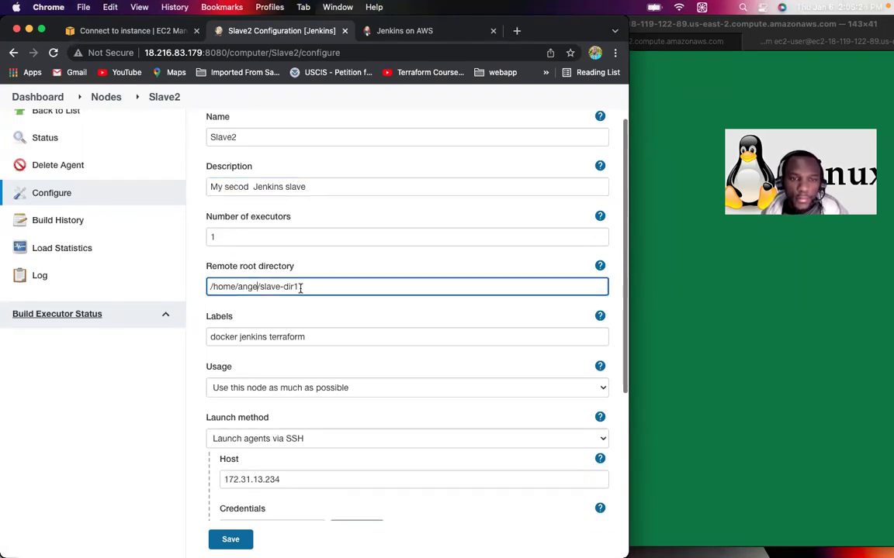
{"action": "left_click_drag", "start_coordinate": [263, 286], "coordinate": [205, 286]}
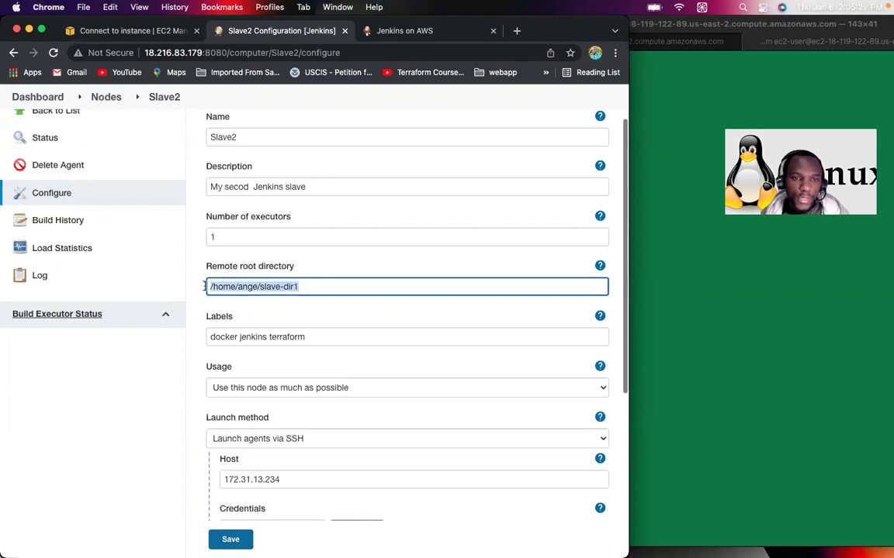
{"action": "key", "text": "super+v"}
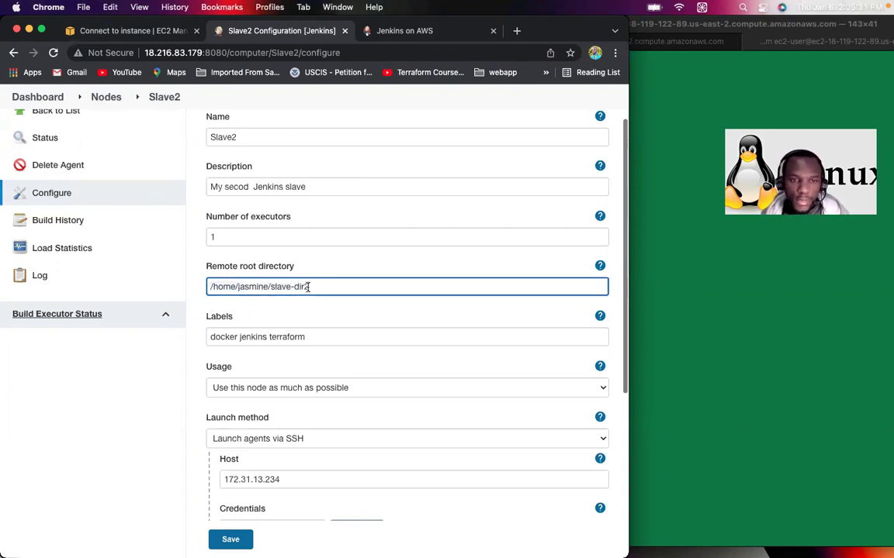
Step: Replace the terraform label so Slave2's labels read 'docker jenkins kubernetes splunk'
{"action": "left_click", "coordinate": [303, 338]}
{"action": "key", "text": "BackSpace"}
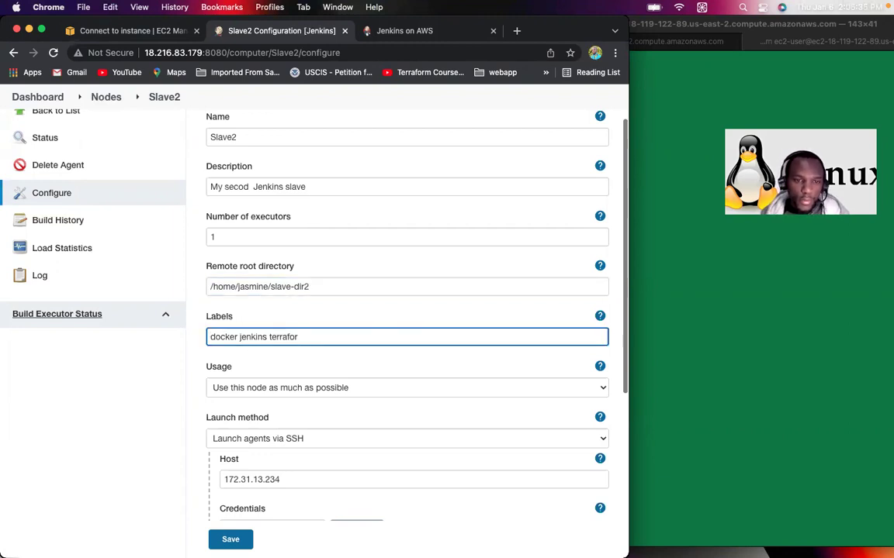
{"action": "key", "text": "BackSpace"}
{"action": "key", "text": "BackSpace"}
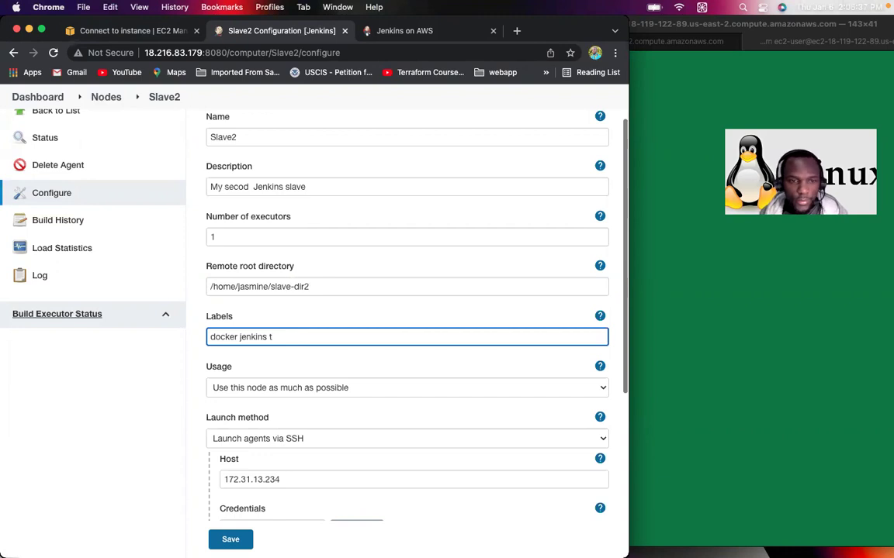
{"action": "type", "text": "kubern"}
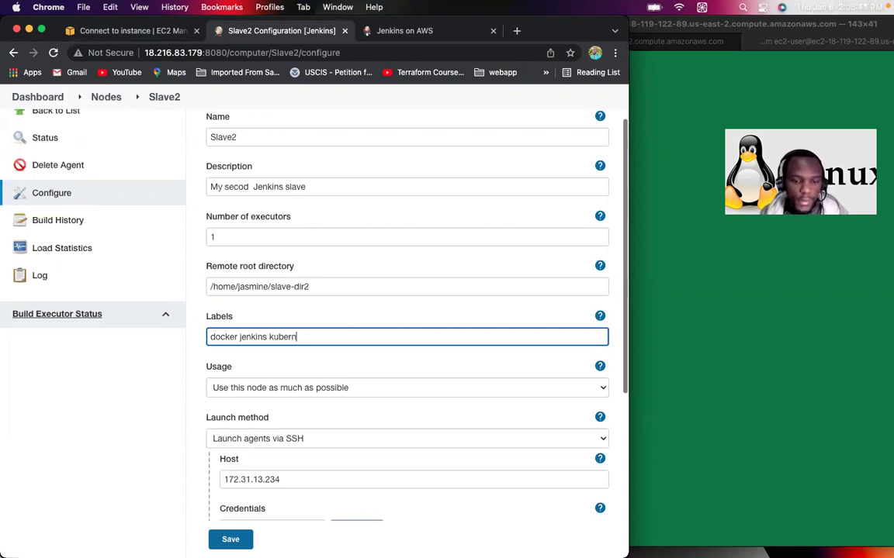
{"action": "type", "text": "etes,"}
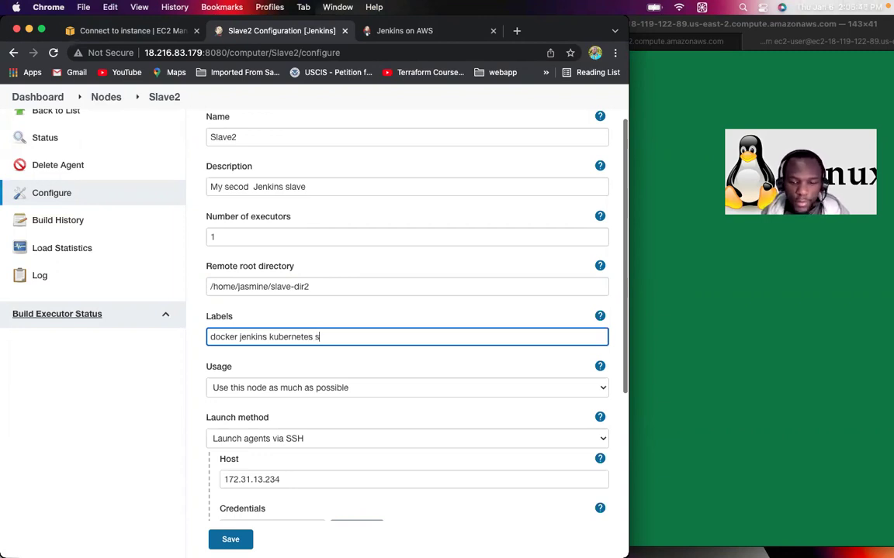
{"action": "type", "text": "splunk"}
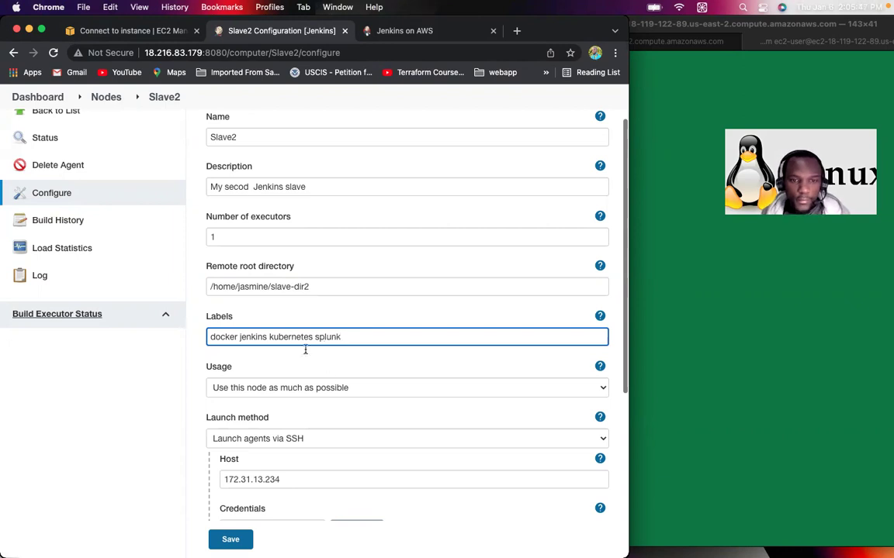
{"action": "scroll", "coordinate": [360, 396], "scroll_direction": "down", "scroll_amount": 3}
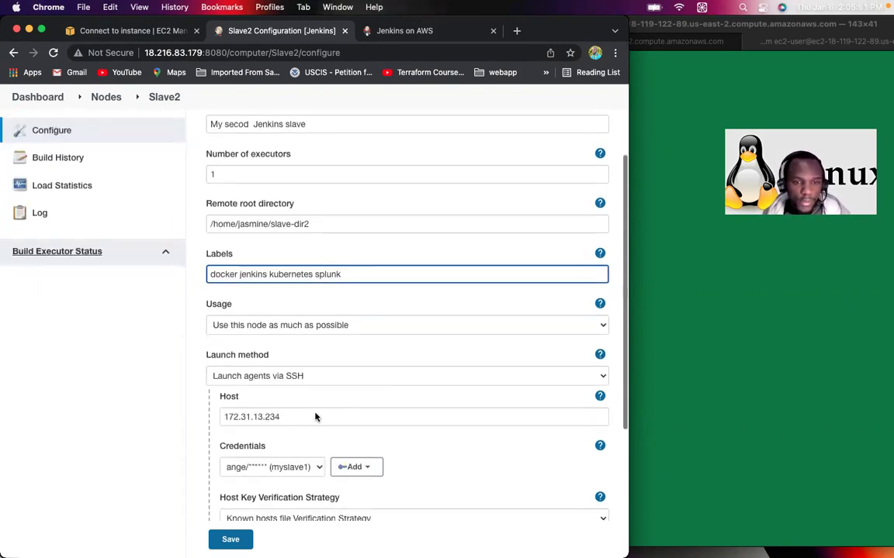
{"action": "left_click", "coordinate": [701, 231]}
Step: Print slave2's private IP with hostname -I and copy 172.31.4.28
{"action": "key", "text": "ctrl+l"}
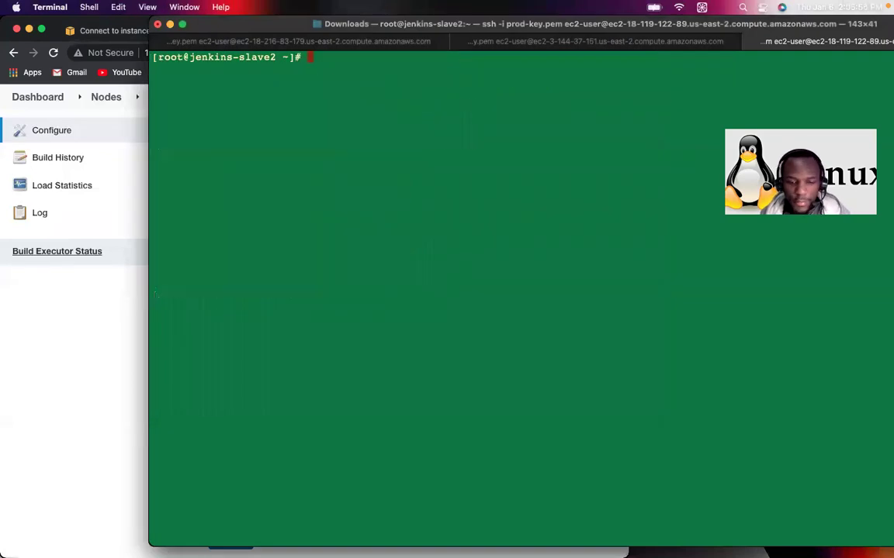
{"action": "type", "text": "hostname"}
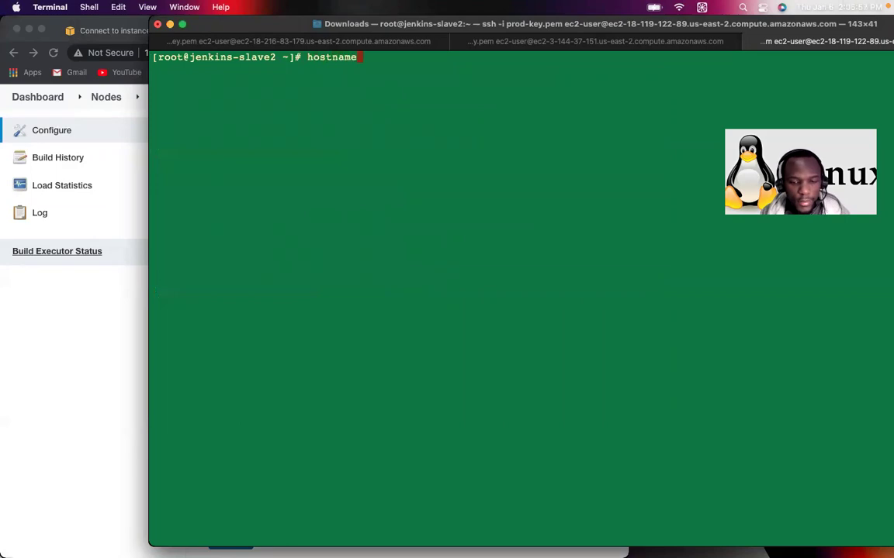
{"action": "type", "text": " -I"}
{"action": "key", "text": "Return"}
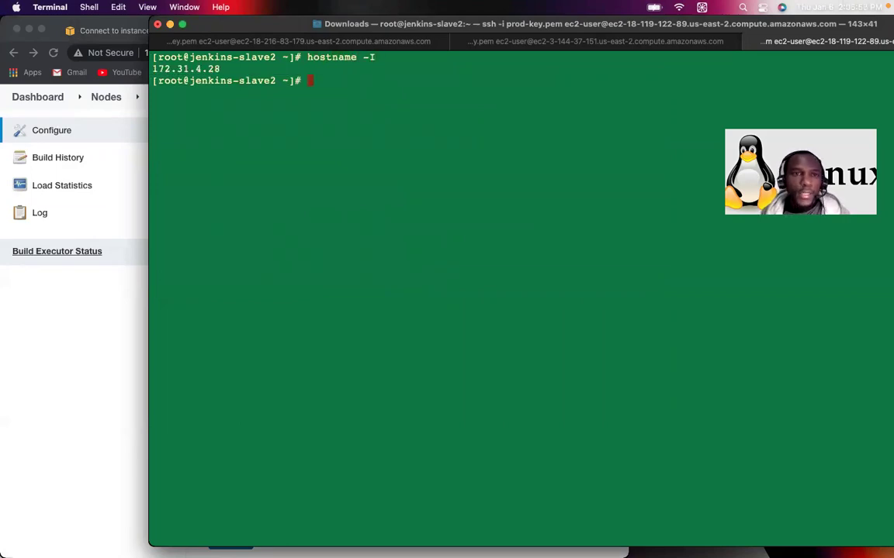
{"action": "double_click", "coordinate": [186, 69]}
{"action": "key", "text": "super+c"}
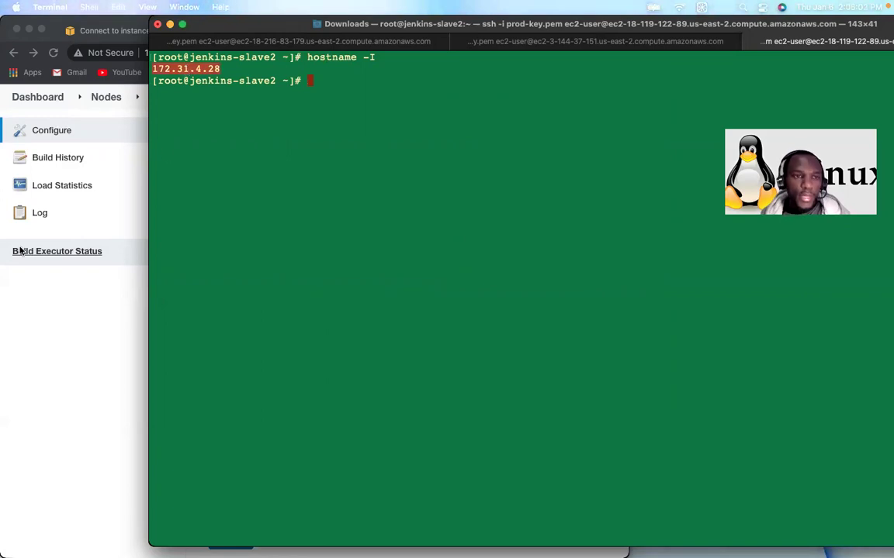
{"action": "left_click", "coordinate": [54, 333]}
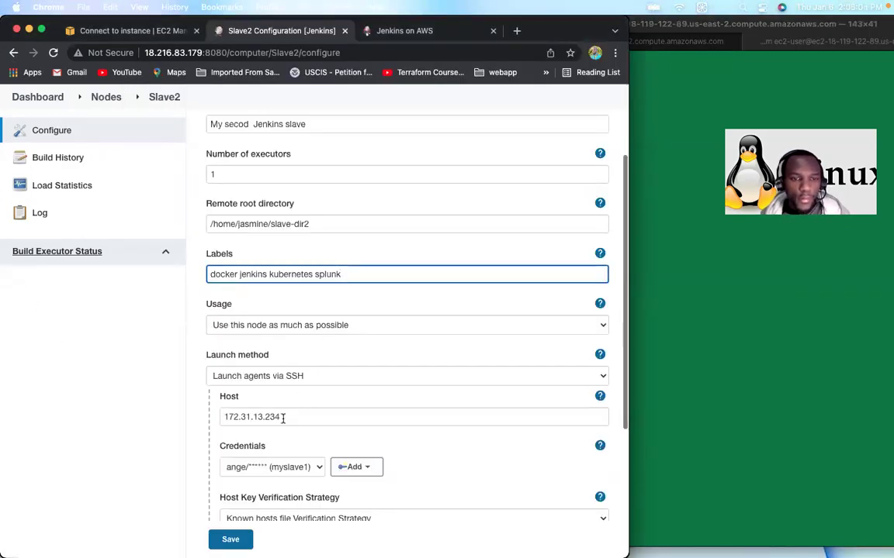
Step: Replace Slave2's Host 172.31.13.234 with the pasted 172.31.4.28
{"action": "double_click", "coordinate": [225, 416]}
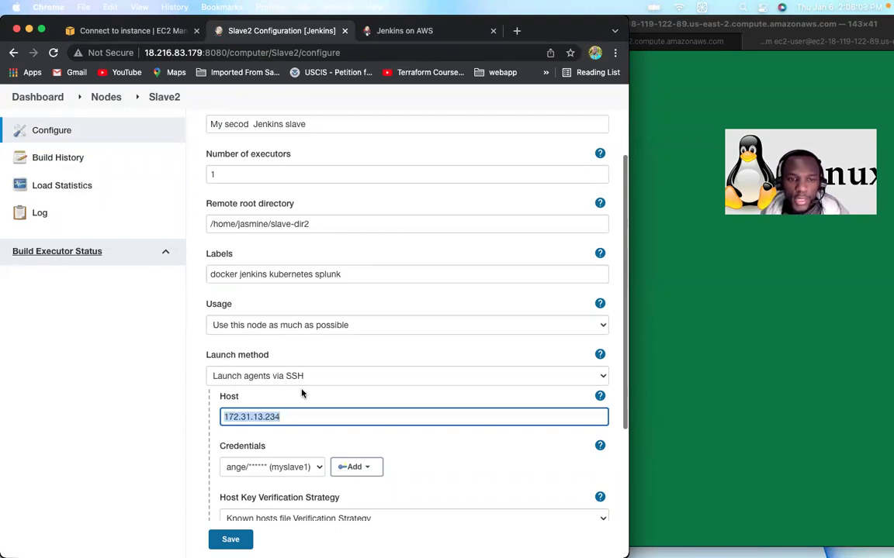
{"action": "scroll", "coordinate": [302, 403], "scroll_direction": "down", "scroll_amount": 1}
{"action": "key", "text": "super+v"}
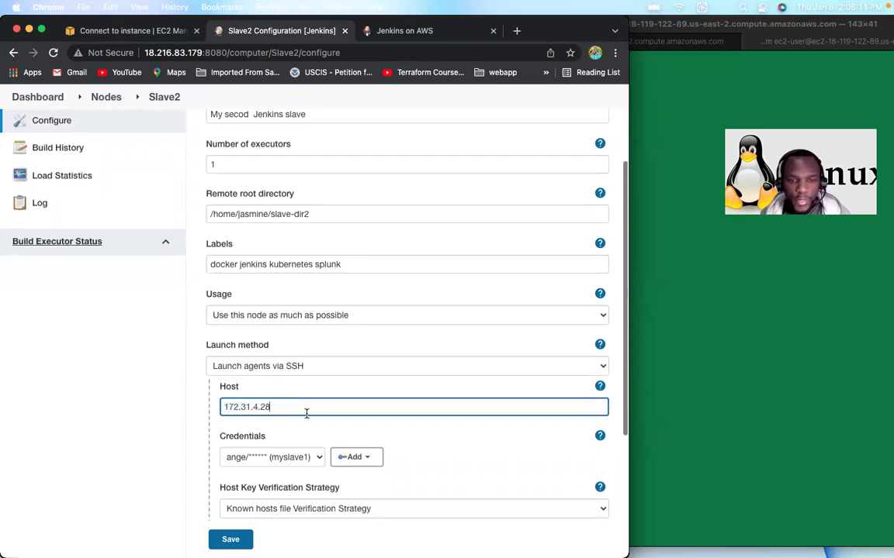
Step: Open the Add Credentials form through the Jenkins Credentials Provider
{"action": "left_click", "coordinate": [373, 460]}
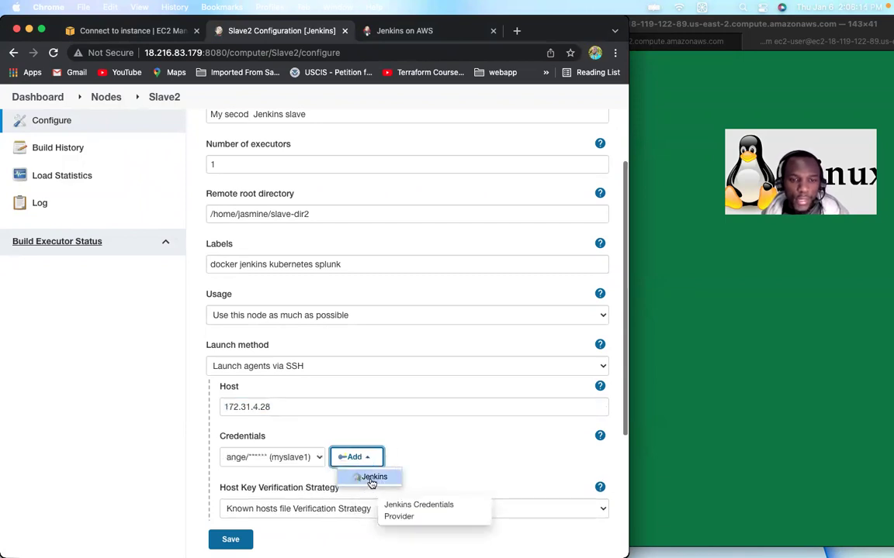
{"action": "left_click", "coordinate": [245, 462]}
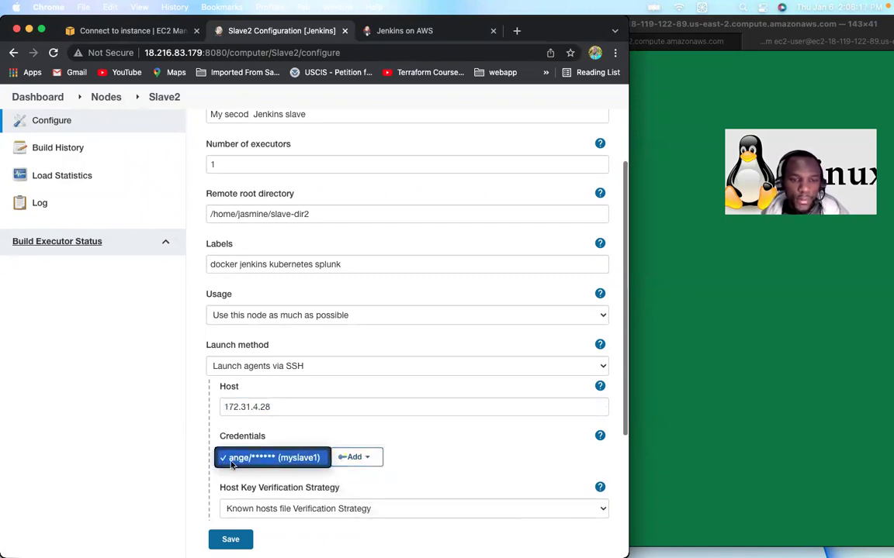
{"action": "left_click", "coordinate": [367, 459]}
{"action": "left_click", "coordinate": [368, 460]}
{"action": "mouse_move", "coordinate": [369, 480]}
{"action": "left_click", "coordinate": [401, 504]}
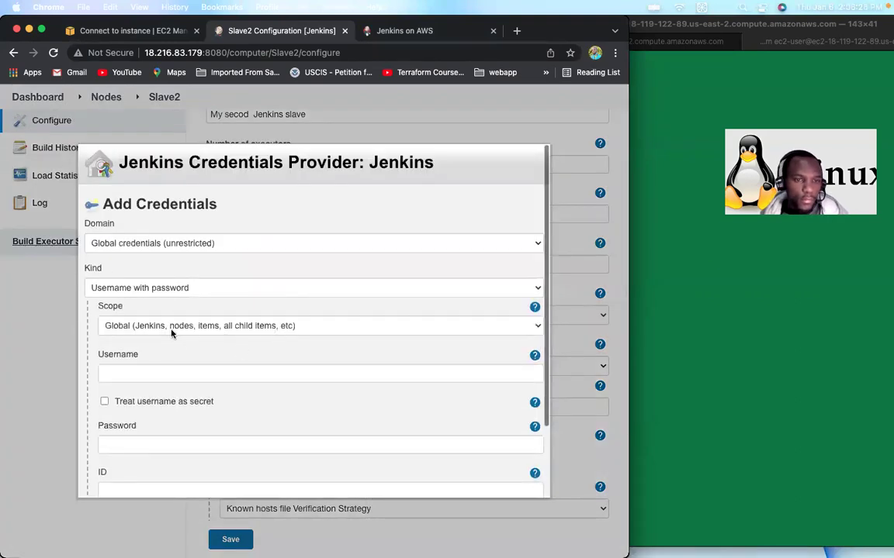
Step: Add a username-with-password credential for the agent user, with ID and description myslave2
{"action": "left_click", "coordinate": [139, 371]}
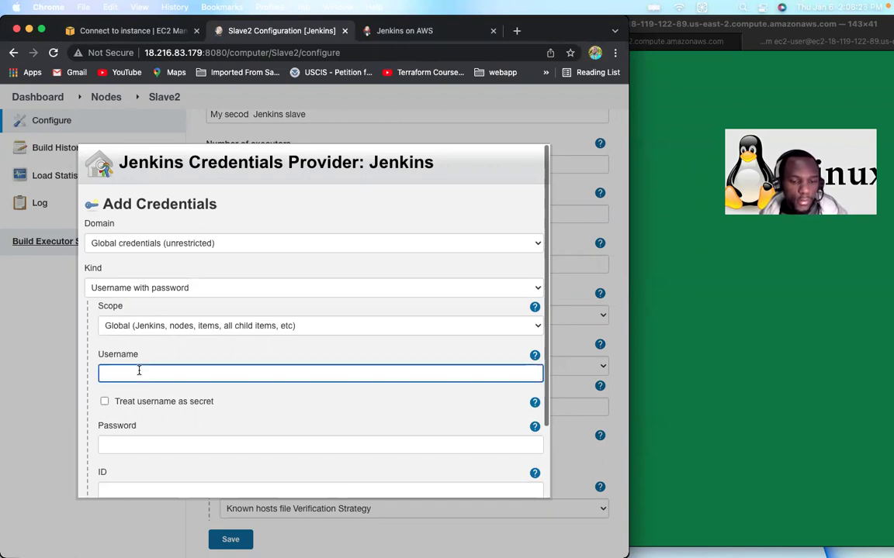
{"action": "type", "text": "jasmine"}
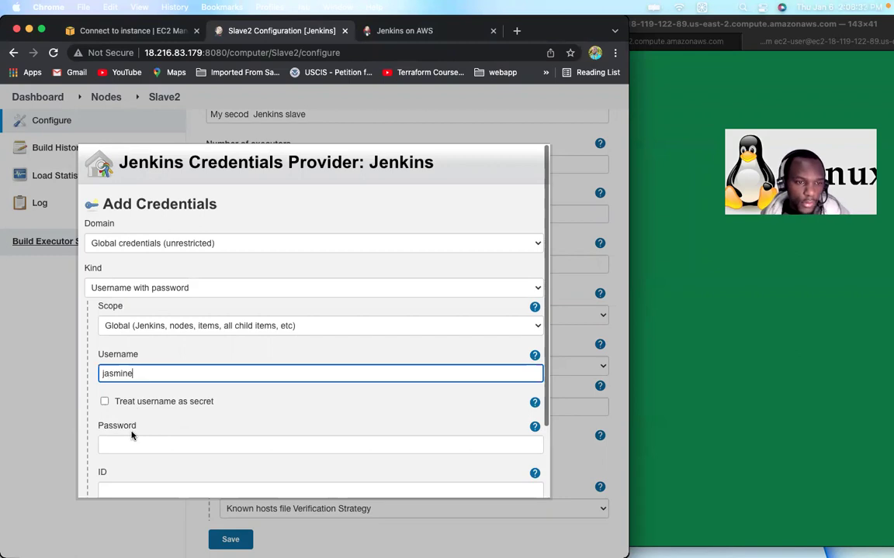
{"action": "left_click", "coordinate": [135, 442]}
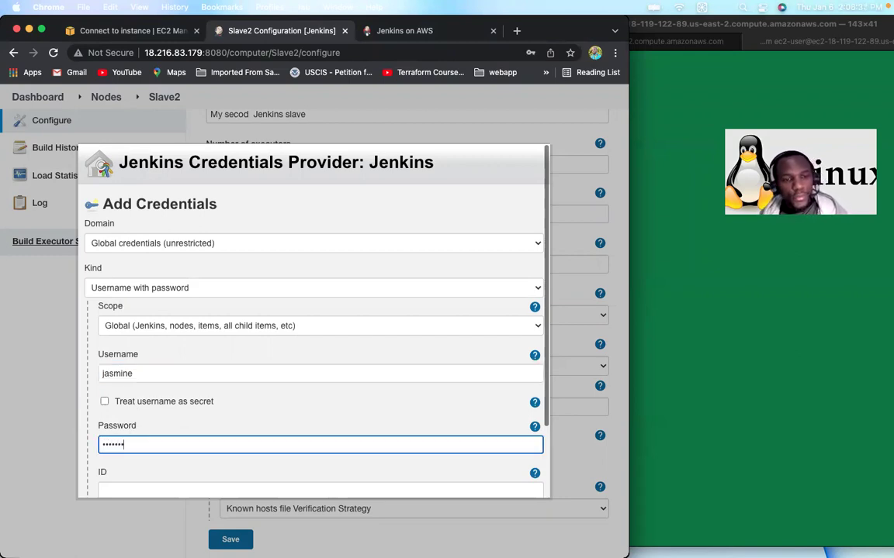
{"action": "scroll", "coordinate": [216, 457], "scroll_direction": "down", "scroll_amount": 3}
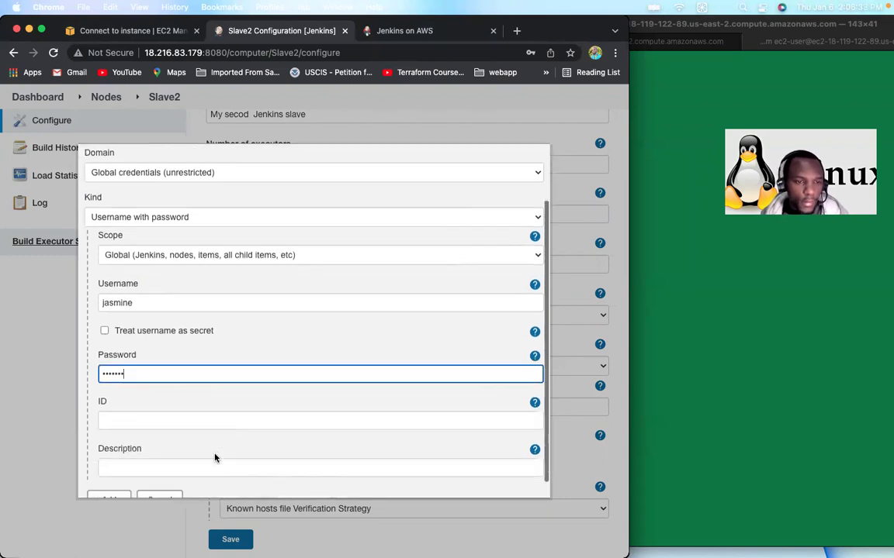
{"action": "left_click", "coordinate": [162, 405]}
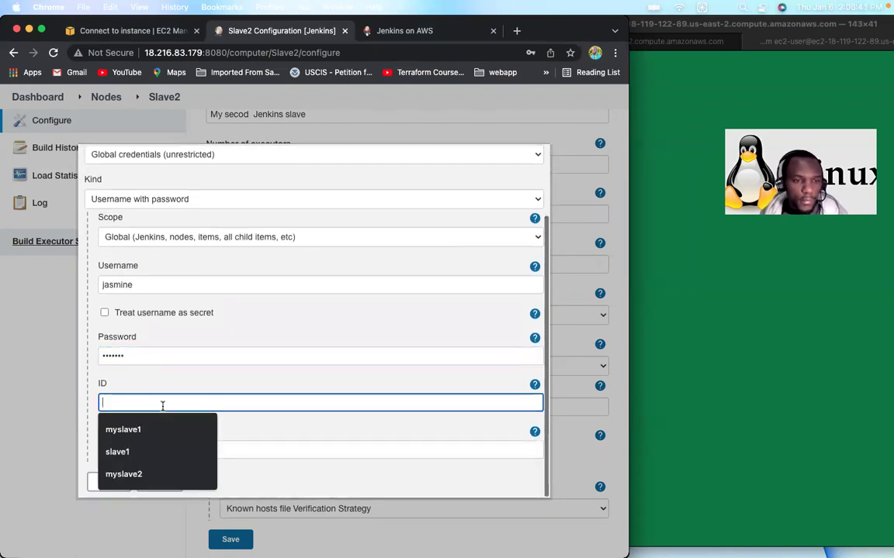
{"action": "left_click", "coordinate": [132, 475]}
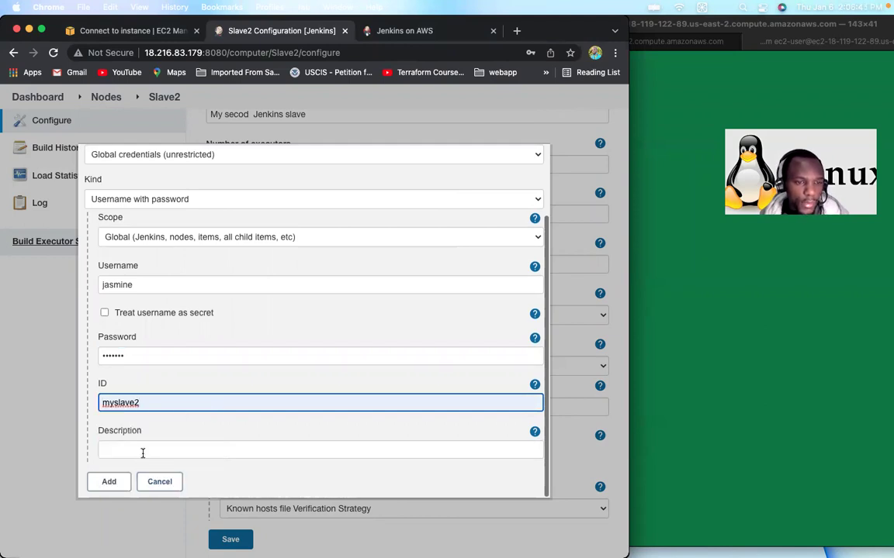
{"action": "left_click", "coordinate": [140, 452]}
{"action": "left_click", "coordinate": [124, 520]}
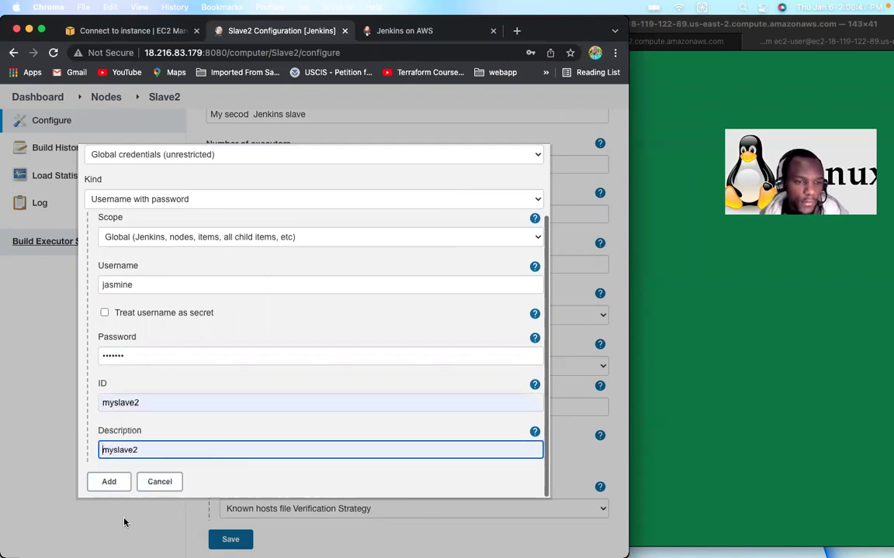
{"action": "left_click", "coordinate": [111, 481]}
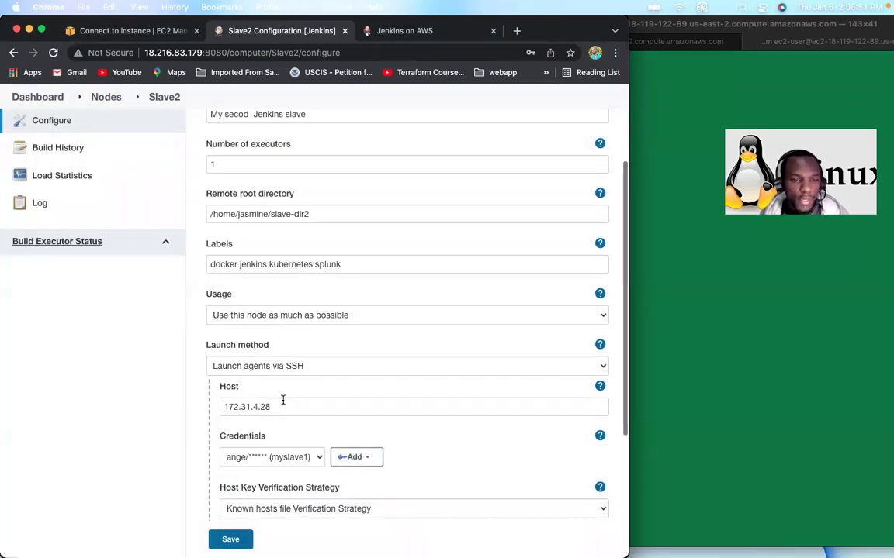
Step: Choose the myslave2 credential, keep Known hosts file Verification Strategy, and save Slave2
{"action": "scroll", "coordinate": [271, 513], "scroll_direction": "down", "scroll_amount": 2}
{"action": "scroll", "coordinate": [235, 510], "scroll_direction": "down", "scroll_amount": 1}
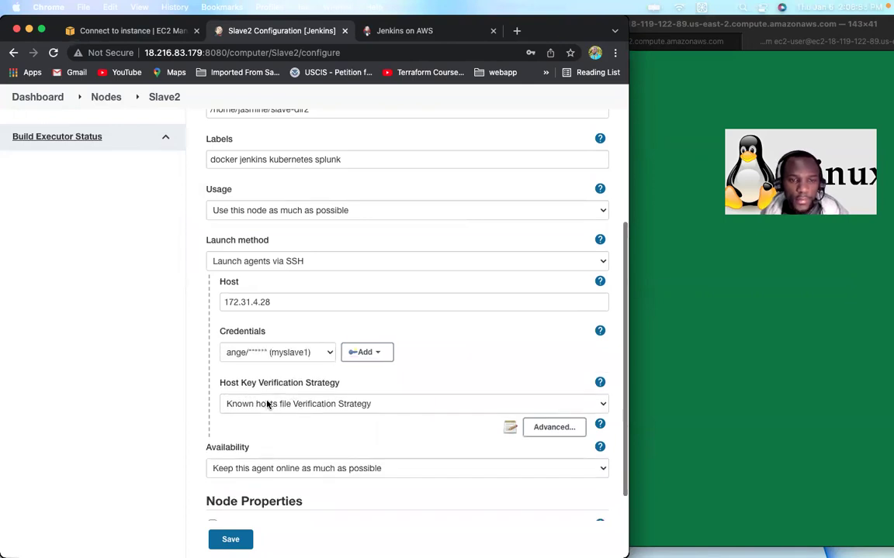
{"action": "left_click", "coordinate": [327, 354]}
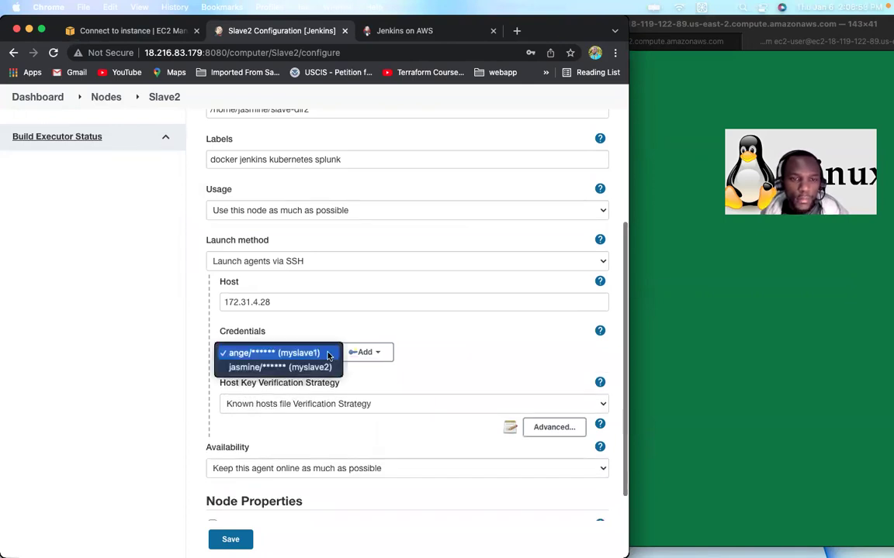
{"action": "left_click", "coordinate": [265, 368]}
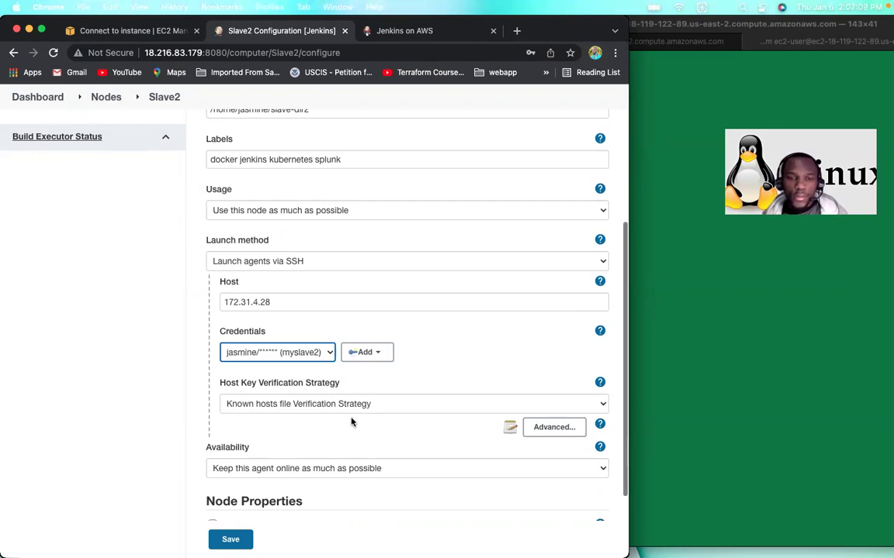
{"action": "left_click", "coordinate": [393, 402]}
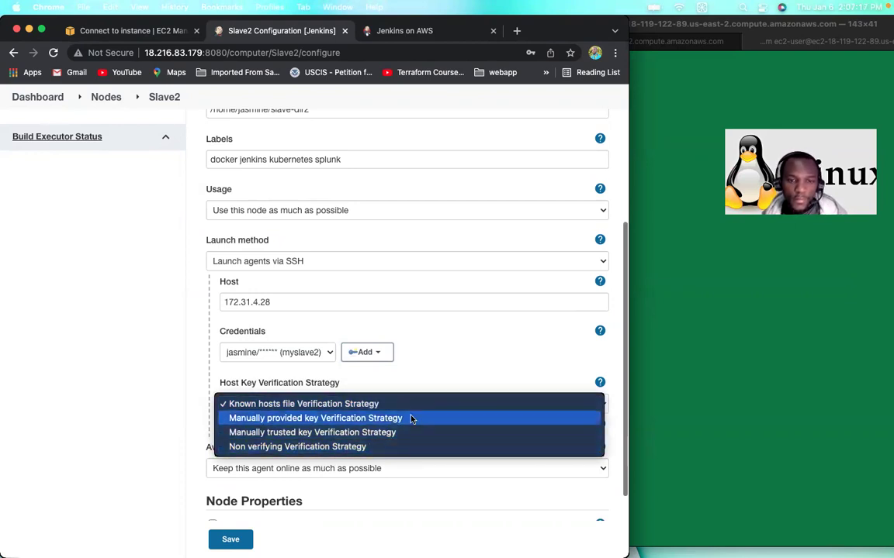
{"action": "left_click", "coordinate": [461, 361]}
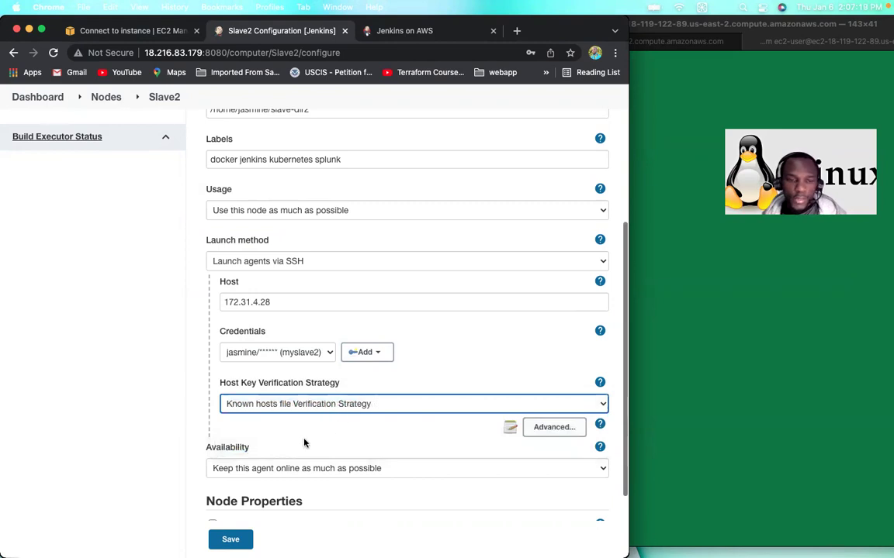
{"action": "scroll", "coordinate": [270, 471], "scroll_direction": "down", "scroll_amount": 2}
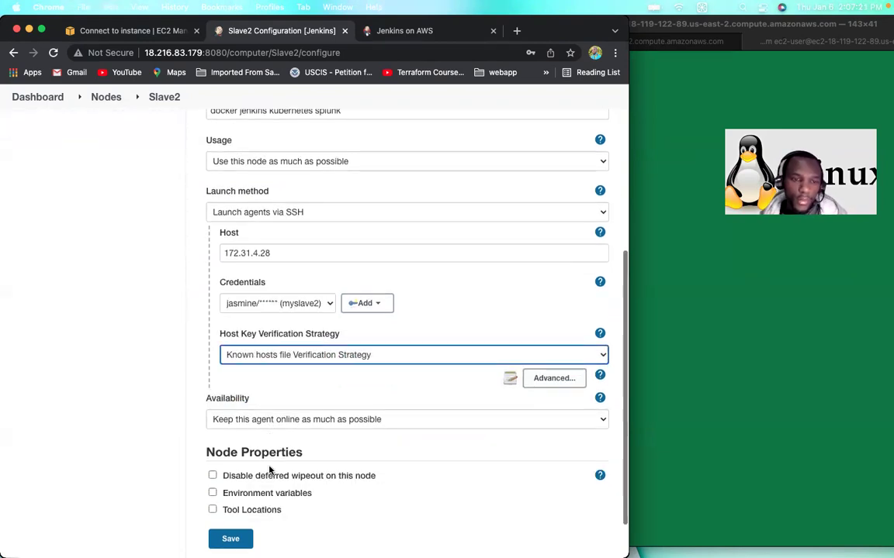
{"action": "left_click", "coordinate": [231, 539]}
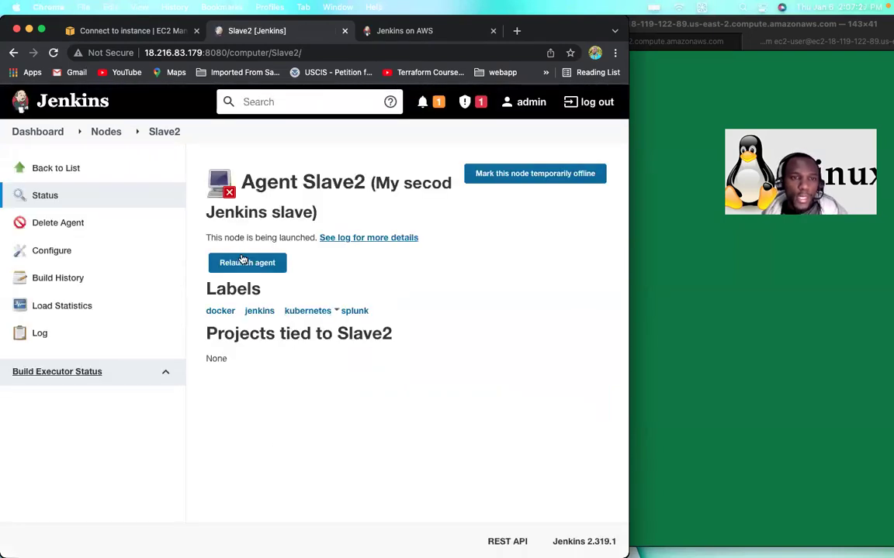
Step: Relaunch Slave2 and find the known_hosts key-exchange failure for 172.31.4.28 in its log
{"action": "left_click", "coordinate": [263, 268]}
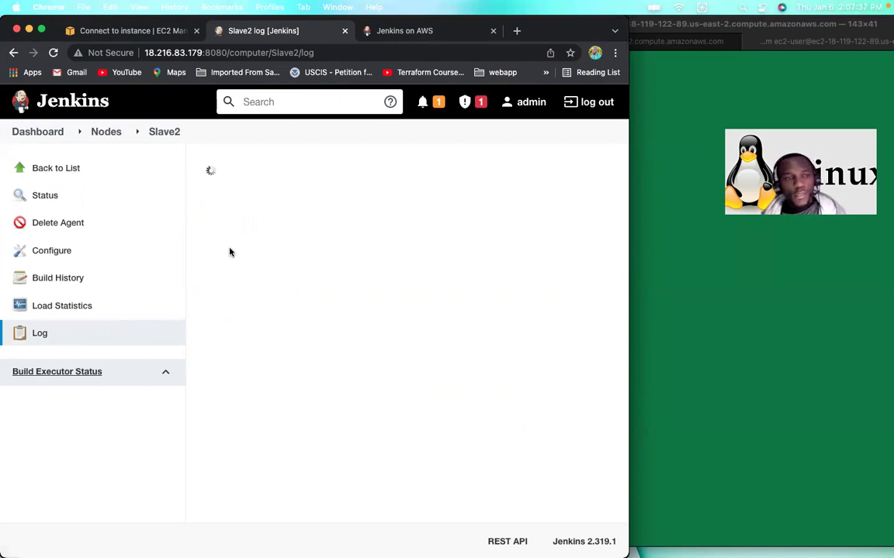
{"action": "left_click", "coordinate": [36, 336]}
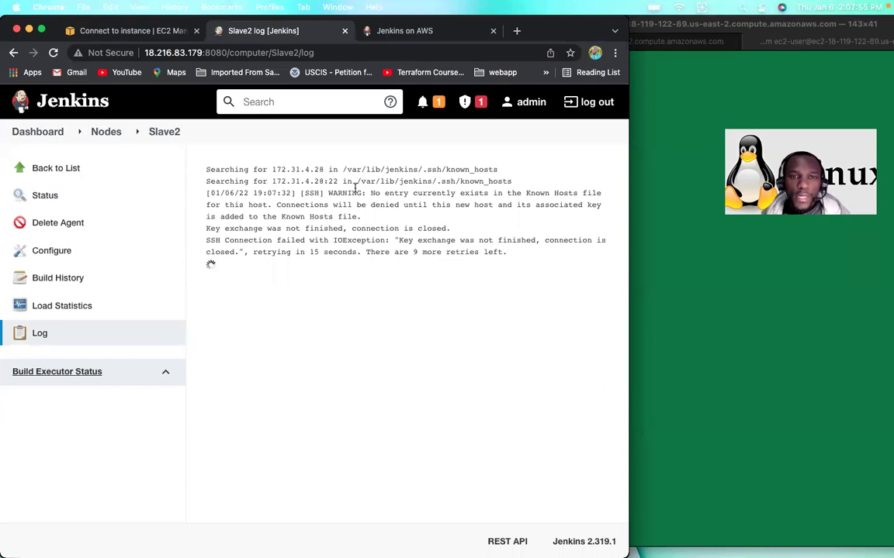
{"action": "left_click_drag", "start_coordinate": [356, 181], "coordinate": [512, 181]}
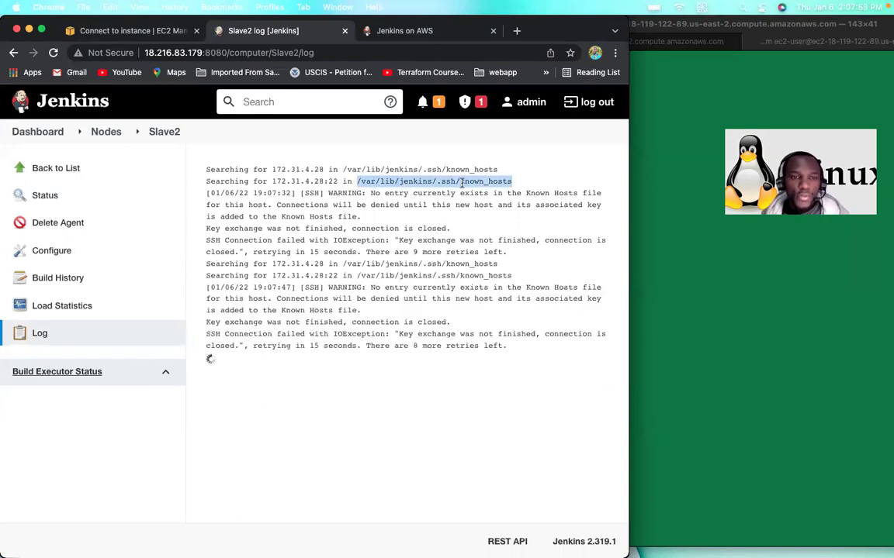
{"action": "left_click", "coordinate": [647, 117]}
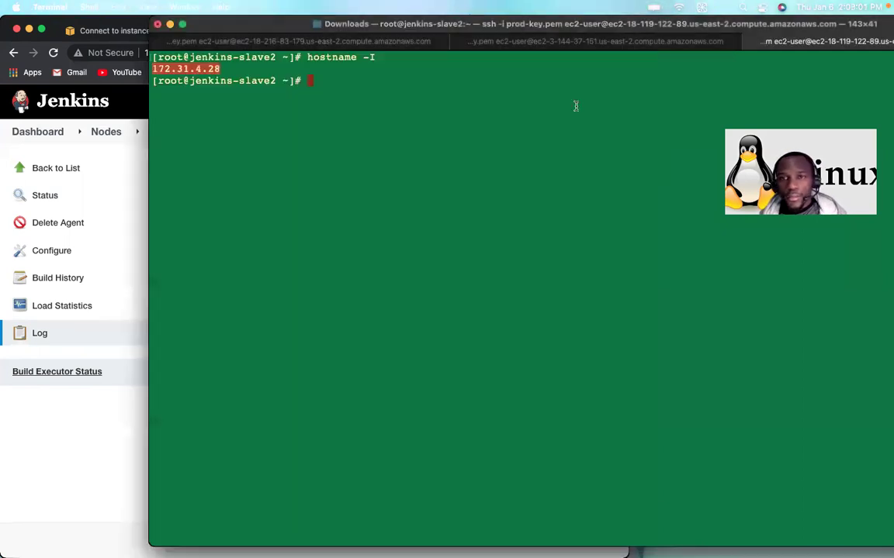
Step: Run ssh-keyscan -H 172.31.4.28 in the jenkins-master session
{"action": "left_click", "coordinate": [351, 43]}
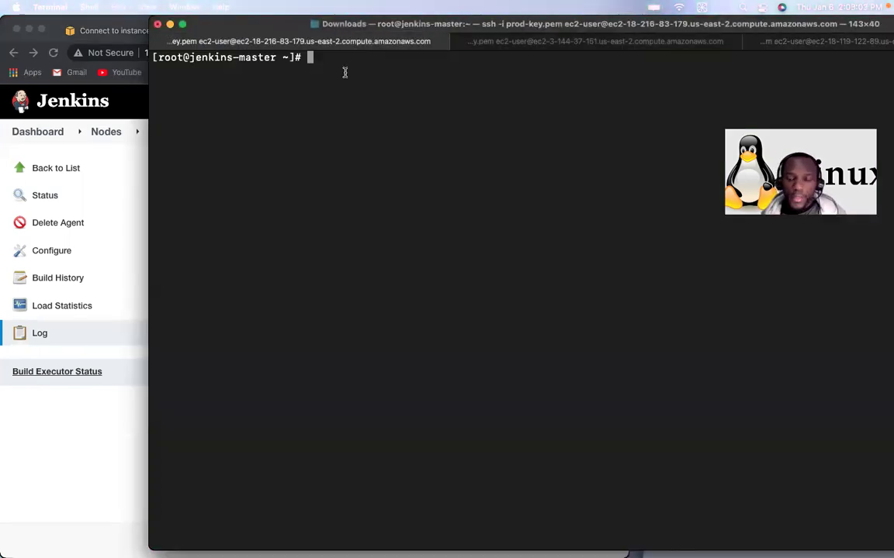
{"action": "type", "text": "ssh-keyscan -H 172.31.13.234"}
{"action": "type", "text": ">> /var/lib/jenkins/.ssh/known_hosts"}
{"action": "key", "text": "Left"}
{"action": "key", "text": "End"}
{"action": "key", "text": "Up"}
{"action": "key", "text": "Down"}
{"action": "key", "text": "Up"}
{"action": "key", "text": "Up"}
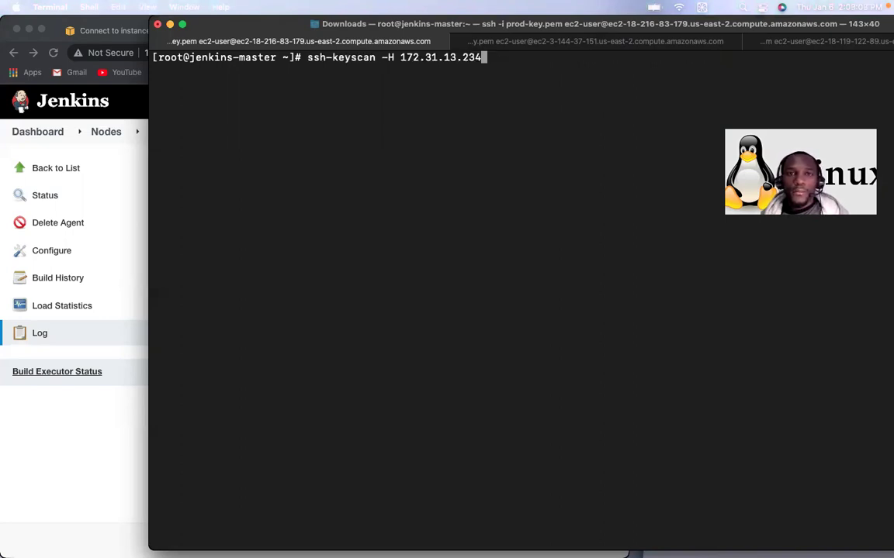
{"action": "key", "text": "BackSpace"}
{"action": "key", "text": "BackSpace"}
{"action": "key", "text": "BackSpace"}
{"action": "key", "text": "BackSpace"}
{"action": "key", "text": "BackSpace"}
{"action": "key", "text": "BackSpace"}
{"action": "key", "text": "BackSpace"}
{"action": "key", "text": "BackSpace"}
{"action": "key", "text": "BackSpace"}
{"action": "key", "text": "BackSpace"}
{"action": "key", "text": "BackSpace"}
{"action": "key", "text": "BackSpace"}
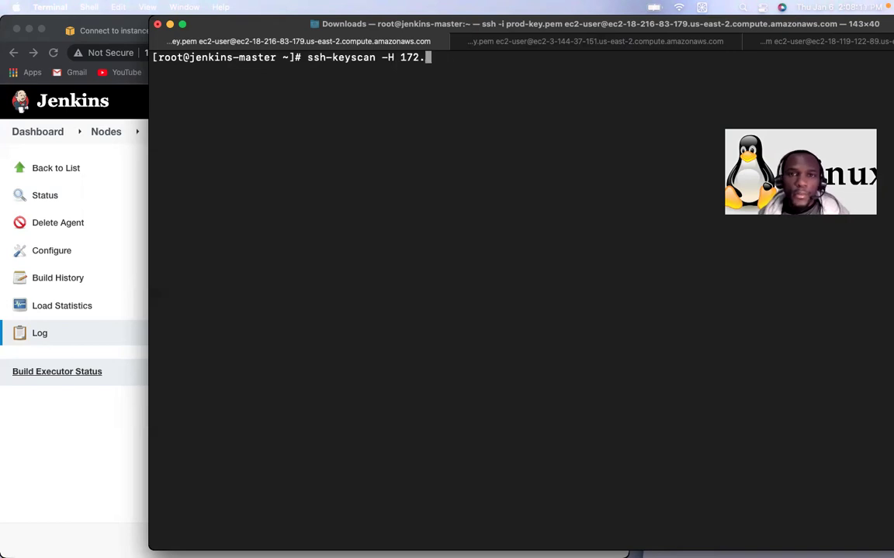
{"action": "key", "text": "BackSpace"}
{"action": "key", "text": "BackSpace"}
{"action": "type", "text": "172.31.4.28"}
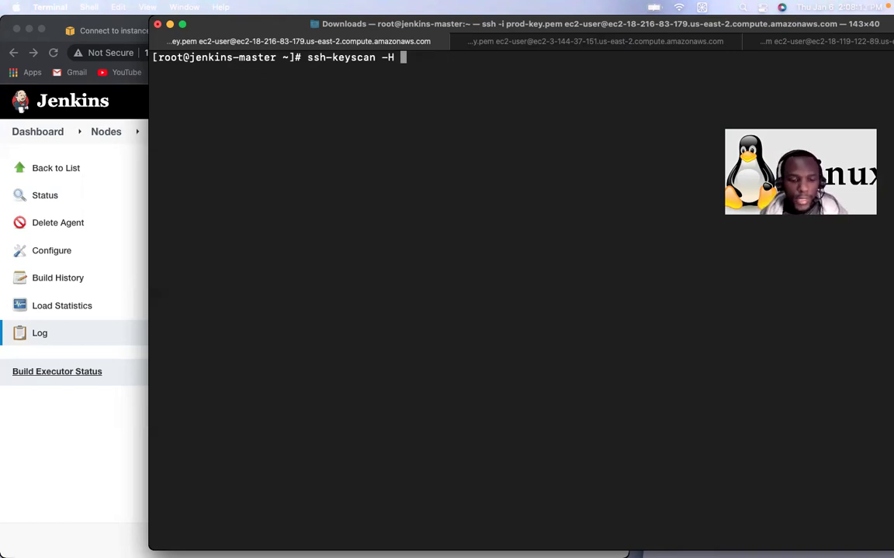
{"action": "key", "text": "Return"}
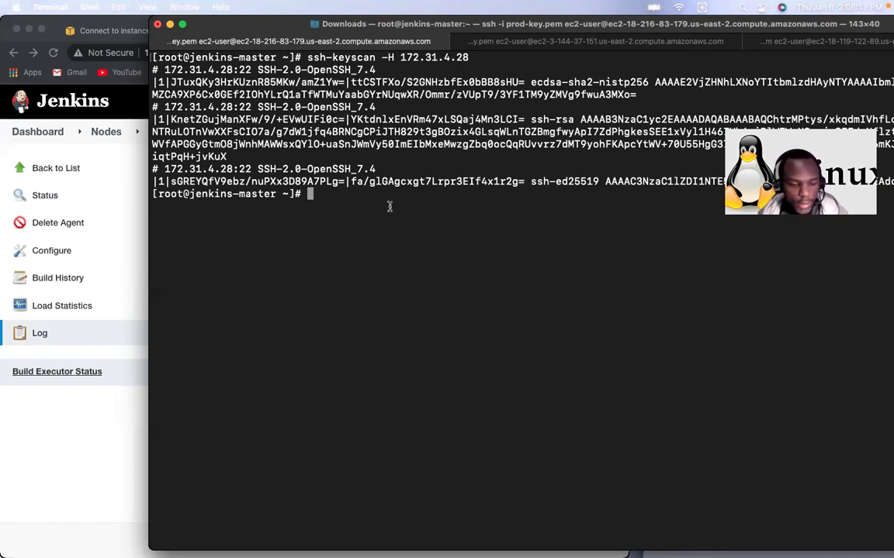
Step: Recall the keyscan command appending to /var/lib/jenkins/.ssh/known_hosts at the prompt
{"action": "key", "text": "ctrl+l"}
{"action": "key", "text": "Up"}
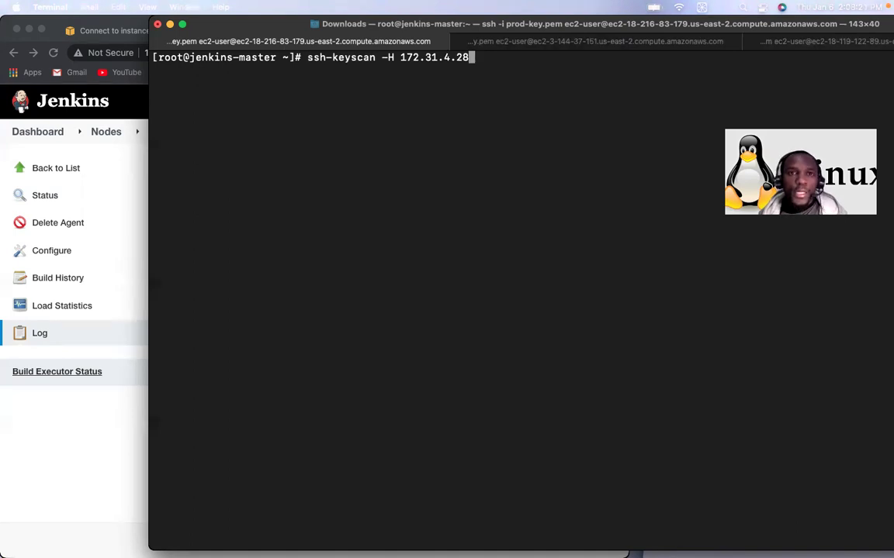
{"action": "key", "text": "ctrl+w"}
{"action": "type", "text": "172.31.13.234"}
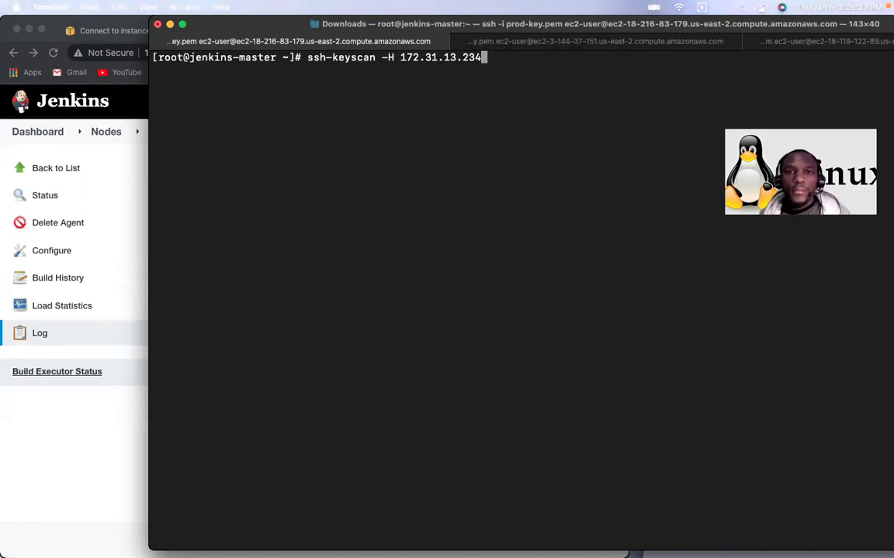
{"action": "type", "text": ">> /var/lib/jenkins/.ssh/known_hosts"}
{"action": "key", "text": "Left"}
{"action": "key", "text": "Left"}
{"action": "key", "text": "Left"}
{"action": "key", "text": "Left"}
{"action": "key", "text": "Left"}
{"action": "key", "text": "Left"}
{"action": "key", "text": "Left"}
{"action": "key", "text": "Left"}
{"action": "key", "text": "Left"}
{"action": "key", "text": "Left"}
{"action": "key", "text": "Left"}
{"action": "key", "text": "Left"}
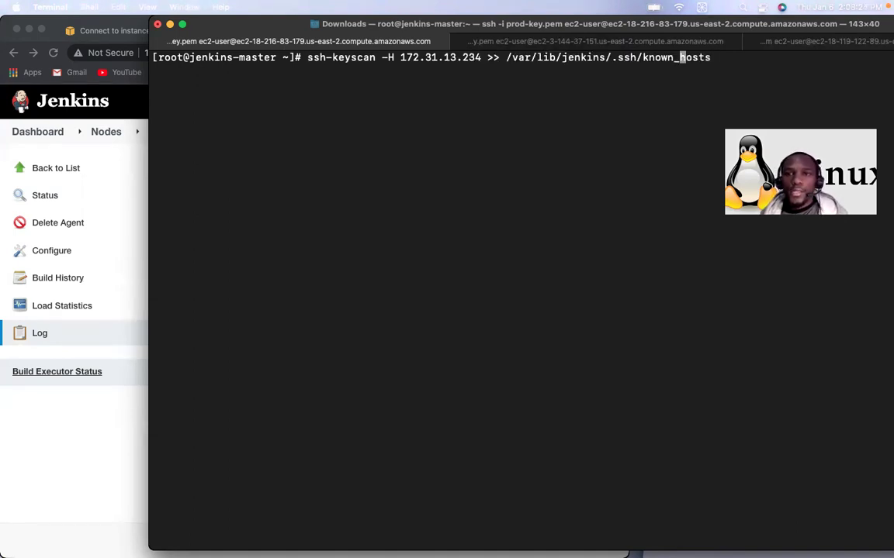
{"action": "key", "text": "Left"}
{"action": "key", "text": "Left"}
{"action": "key", "text": "Left"}
{"action": "key", "text": "Left"}
{"action": "key", "text": "Left"}
{"action": "key", "text": "Left"}
{"action": "key", "text": "Left"}
{"action": "key", "text": "Left"}
{"action": "key", "text": "Left"}
{"action": "key", "text": "Left"}
{"action": "key", "text": "Left"}
{"action": "key", "text": "Left"}
{"action": "key", "text": "Left"}
{"action": "key", "text": "Left"}
{"action": "key", "text": "Left"}
{"action": "key", "text": "Left"}
{"action": "key", "text": "Left"}
{"action": "key", "text": "Left"}
{"action": "key", "text": "Left"}
{"action": "key", "text": "Left"}
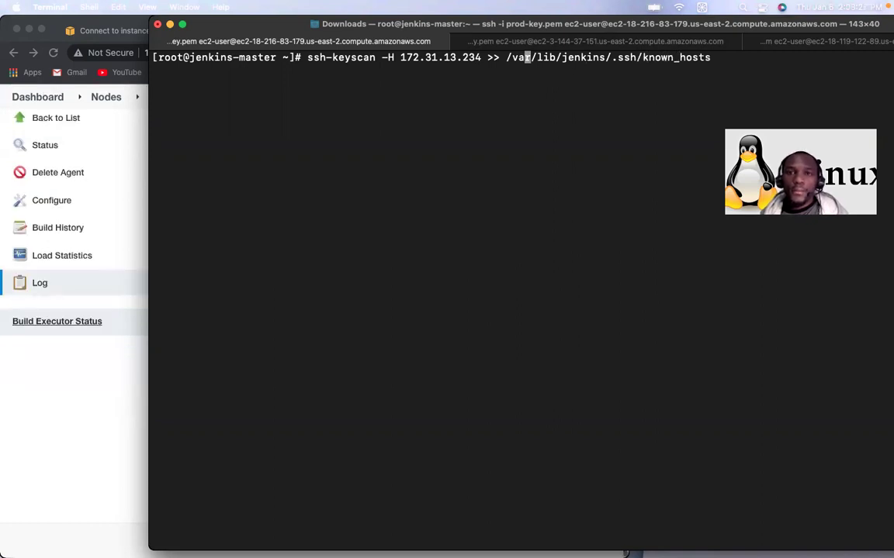
{"action": "key", "text": "Left"}
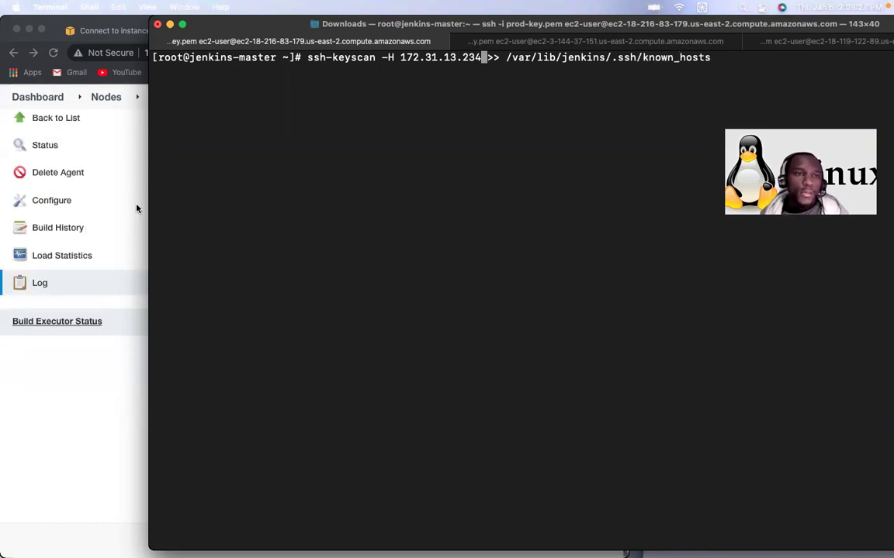
Step: Narrow and shrink the terminal window so the Jenkins log shows beside it
{"action": "left_click_drag", "start_coordinate": [148, 208], "coordinate": [502, 221]}
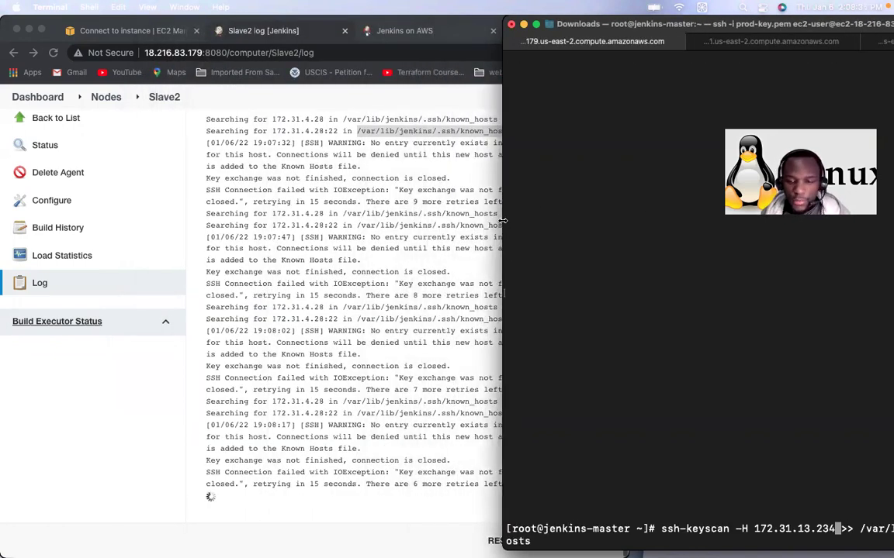
{"action": "key", "text": "super+minus"}
{"action": "key", "text": "super+minus"}
{"action": "key", "text": "super+minus"}
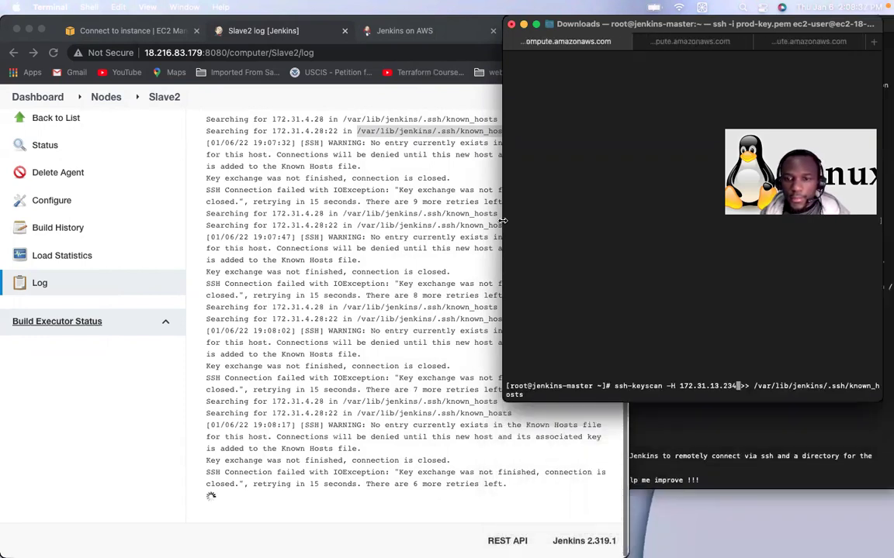
{"action": "key", "text": "super+minus"}
{"action": "key", "text": "super+minus"}
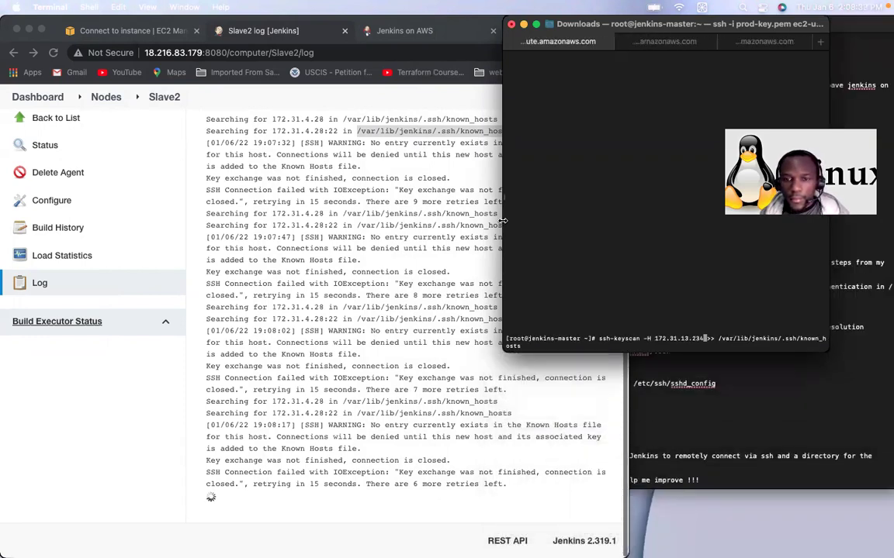